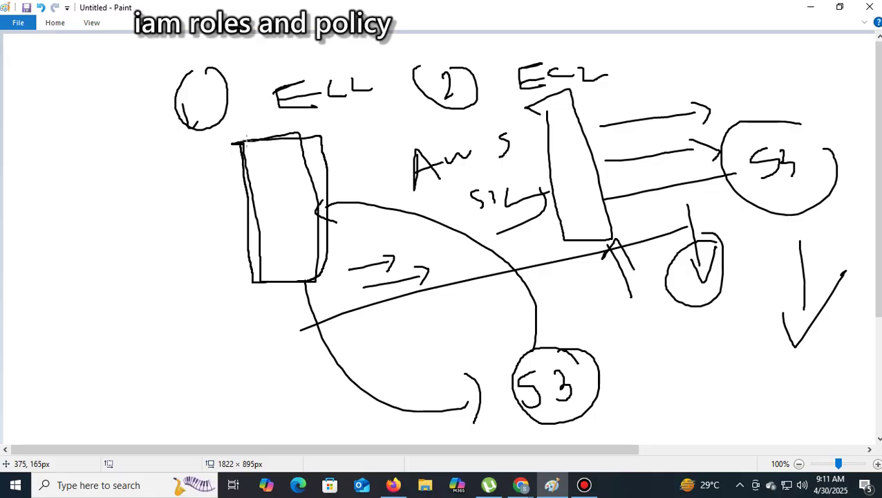
# Loop the EC2 box, write an underlined Role label bottom left, and arc the left box to S3
pyautogui.moveTo(534, 114)
pyautogui.mouseDown()
pyautogui.moveTo(565, 245)
pyautogui.moveTo(612, 242)
pyautogui.moveTo(606, 88)
pyautogui.moveTo(568, 93)
pyautogui.mouseUp()
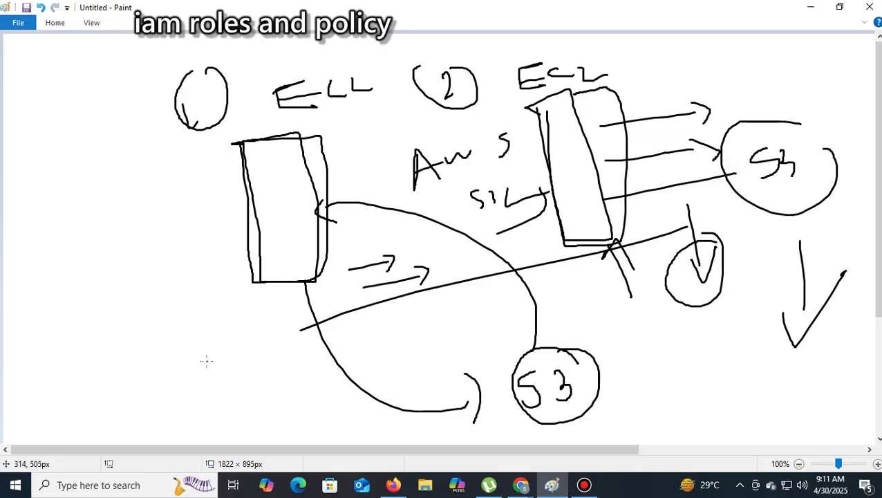
pyautogui.moveTo(206, 360)
pyautogui.mouseDown()
pyautogui.moveTo(201, 346)
pyautogui.moveTo(214, 382)
pyautogui.moveTo(257, 374)
pyautogui.mouseUp()
pyautogui.moveTo(221, 397); pyautogui.dragTo(261, 391)
pyautogui.moveTo(290, 213); pyautogui.dragTo(291, 194)
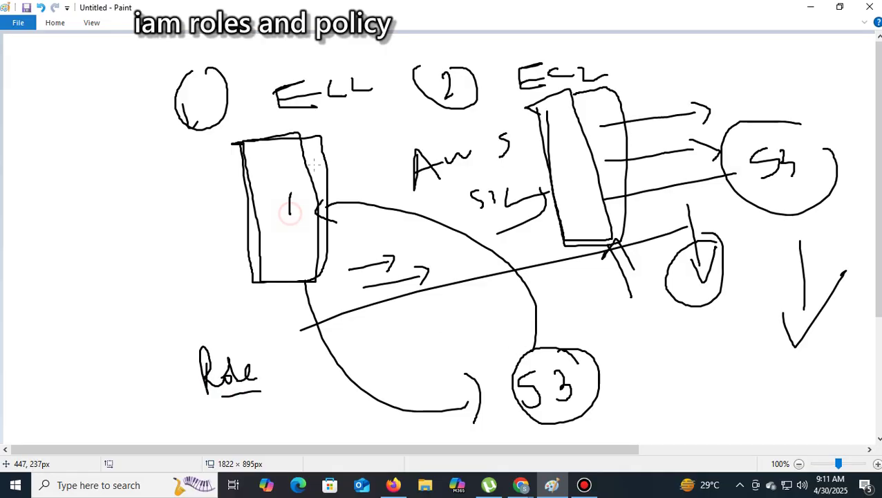
pyautogui.moveTo(314, 164)
pyautogui.mouseDown()
pyautogui.moveTo(484, 177)
pyautogui.moveTo(542, 389)
pyautogui.moveTo(534, 395)
pyautogui.moveTo(550, 372)
pyautogui.mouseUp()
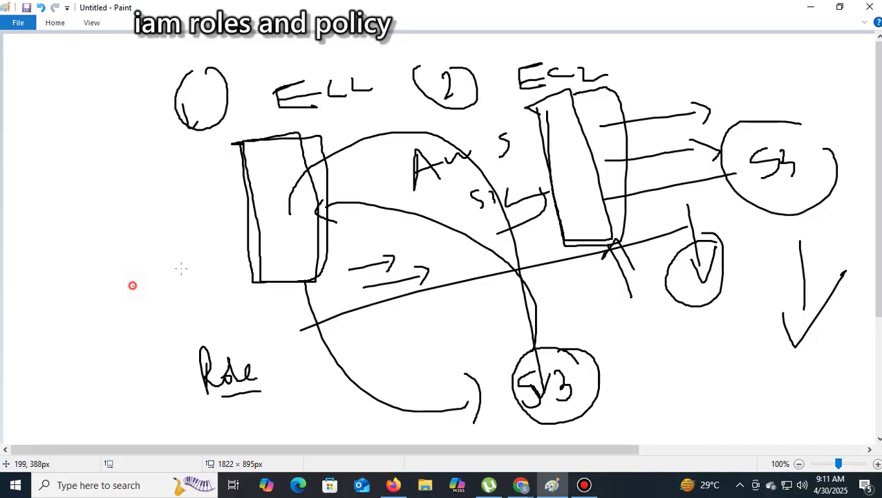
# Draw a line into the left box and label it Role
pyautogui.moveTo(132, 286); pyautogui.dragTo(285, 228)
pyautogui.moveTo(142, 222)
pyautogui.mouseDown()
pyautogui.moveTo(145, 256)
pyautogui.moveTo(152, 239)
pyautogui.moveTo(164, 256)
pyautogui.moveTo(173, 232)
pyautogui.mouseUp()
pyautogui.moveTo(186, 205); pyautogui.dragTo(184, 241)
pyautogui.moveTo(188, 235)
pyautogui.mouseDown()
pyautogui.moveTo(202, 229)
pyautogui.moveTo(220, 244)
pyautogui.mouseUp()
# Draw a line right from the EC2 box and add an underlined Role label there
pyautogui.moveTo(637, 192)
pyautogui.mouseDown()
pyautogui.moveTo(754, 242)
pyautogui.moveTo(771, 283)
pyautogui.mouseUp()
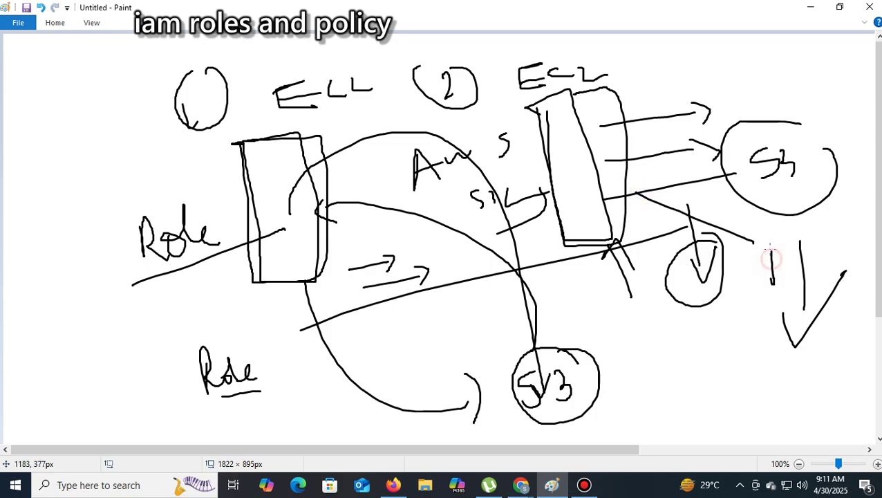
pyautogui.moveTo(769, 244)
pyautogui.mouseDown()
pyautogui.moveTo(778, 275)
pyautogui.moveTo(820, 274)
pyautogui.moveTo(823, 265)
pyautogui.mouseUp()
pyautogui.moveTo(827, 233); pyautogui.dragTo(857, 275)
pyautogui.moveTo(805, 300); pyautogui.dragTo(847, 284)
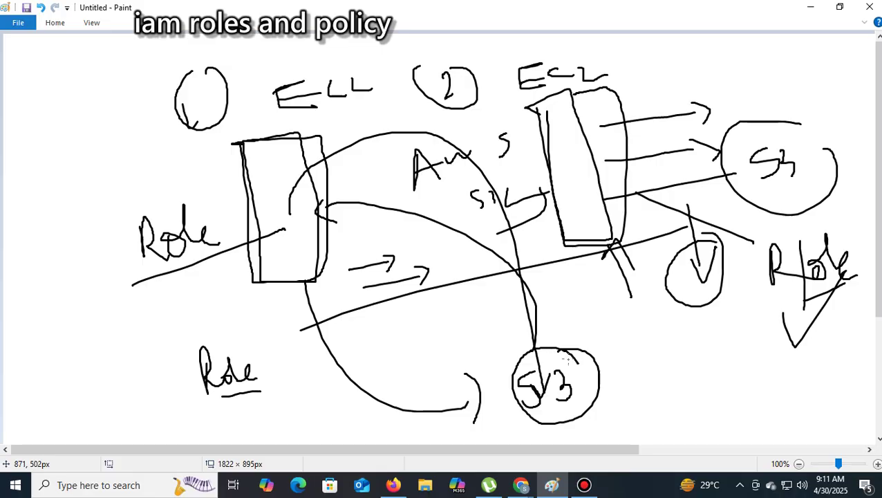
# Circle the S3 bubble again and retrace the arrows between the boxes and from EC2 to S3
pyautogui.moveTo(555, 339)
pyautogui.mouseDown()
pyautogui.moveTo(531, 346)
pyautogui.moveTo(543, 424)
pyautogui.moveTo(569, 371)
pyautogui.mouseUp()
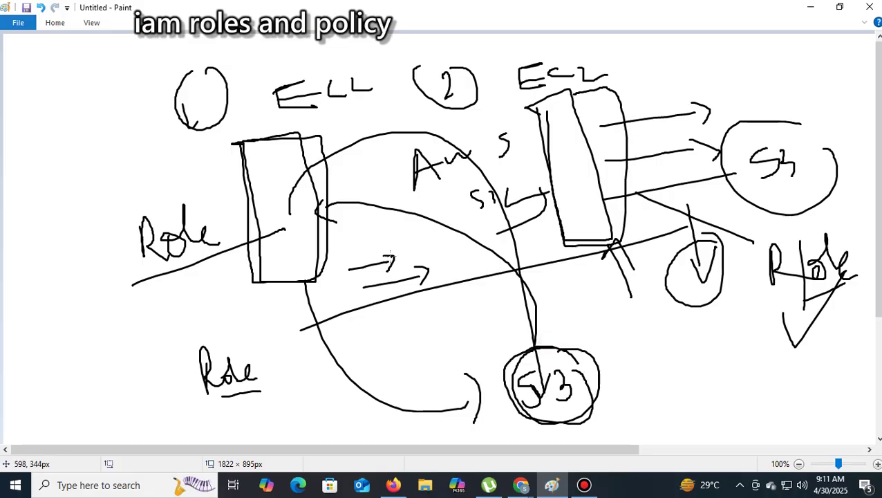
pyautogui.moveTo(357, 268)
pyautogui.mouseDown()
pyautogui.moveTo(438, 263)
pyautogui.moveTo(426, 273)
pyautogui.moveTo(439, 309)
pyautogui.mouseUp()
pyautogui.moveTo(442, 276); pyautogui.dragTo(439, 309)
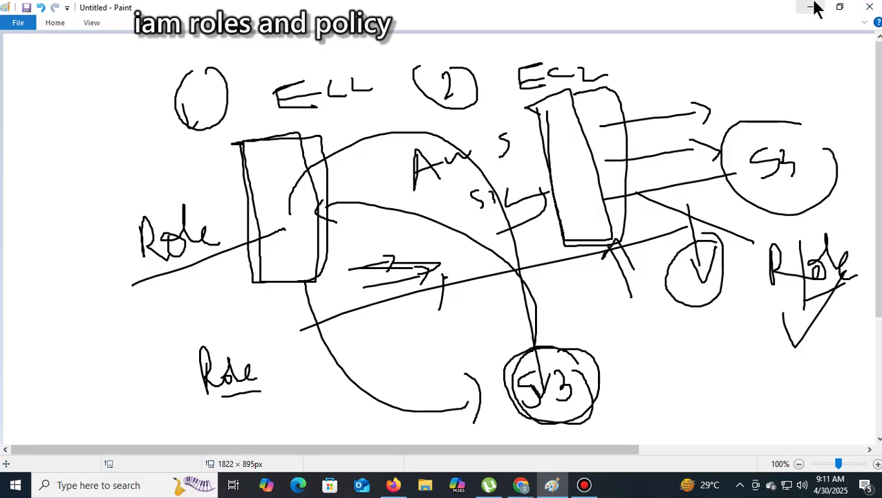
pyautogui.moveTo(600, 128); pyautogui.dragTo(711, 124)
pyautogui.moveTo(681, 155)
pyautogui.mouseDown()
pyautogui.moveTo(676, 149)
pyautogui.moveTo(697, 141)
pyautogui.moveTo(712, 161)
pyautogui.mouseUp()
# Draw a line down from the V circle, write a circled AC S4 label, and minimize Paint
pyautogui.moveTo(734, 240); pyautogui.dragTo(753, 339)
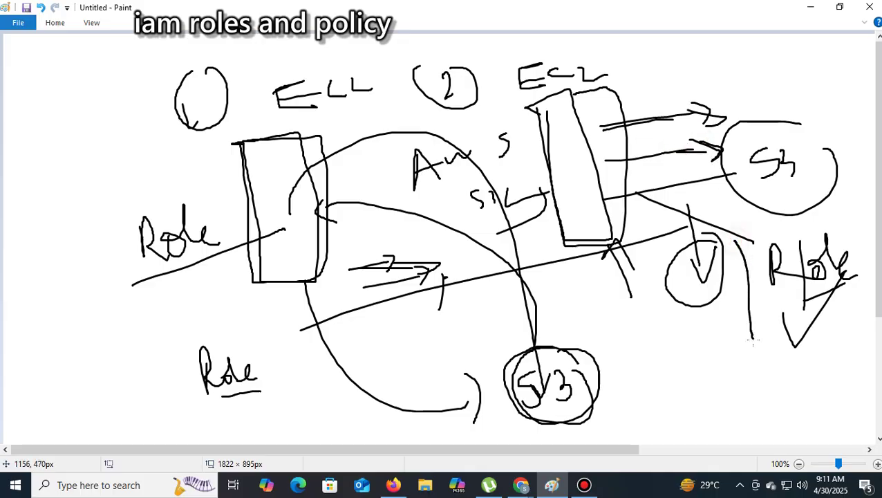
pyautogui.moveTo(710, 367)
pyautogui.mouseDown()
pyautogui.moveTo(729, 379)
pyautogui.moveTo(703, 372)
pyautogui.mouseUp()
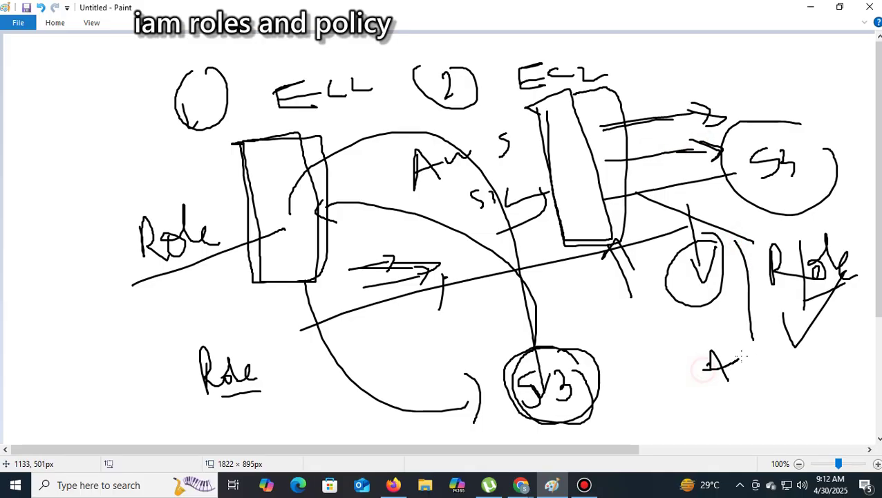
pyautogui.moveTo(751, 351)
pyautogui.mouseDown()
pyautogui.moveTo(755, 374)
pyautogui.moveTo(719, 408)
pyautogui.moveTo(763, 408)
pyautogui.moveTo(760, 418)
pyautogui.mouseUp()
pyautogui.moveTo(754, 332)
pyautogui.mouseDown()
pyautogui.moveTo(745, 326)
pyautogui.moveTo(702, 415)
pyautogui.moveTo(755, 285)
pyautogui.mouseUp()
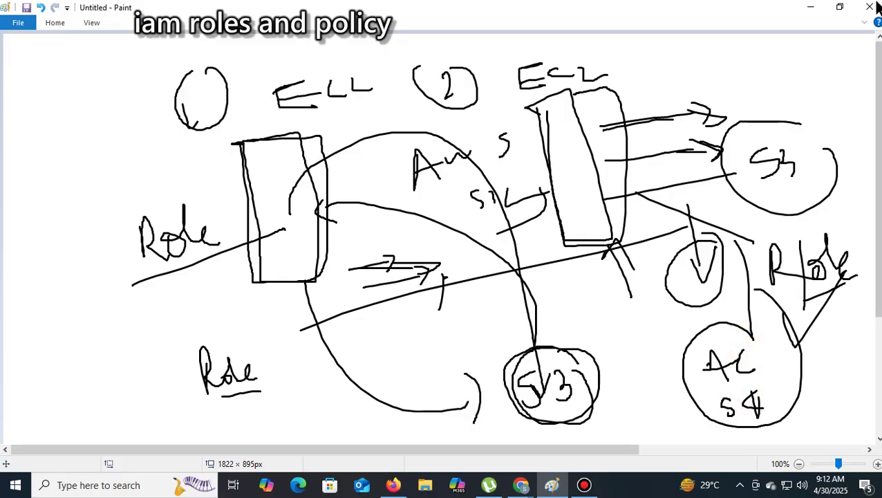
pyautogui.click(811, 7)
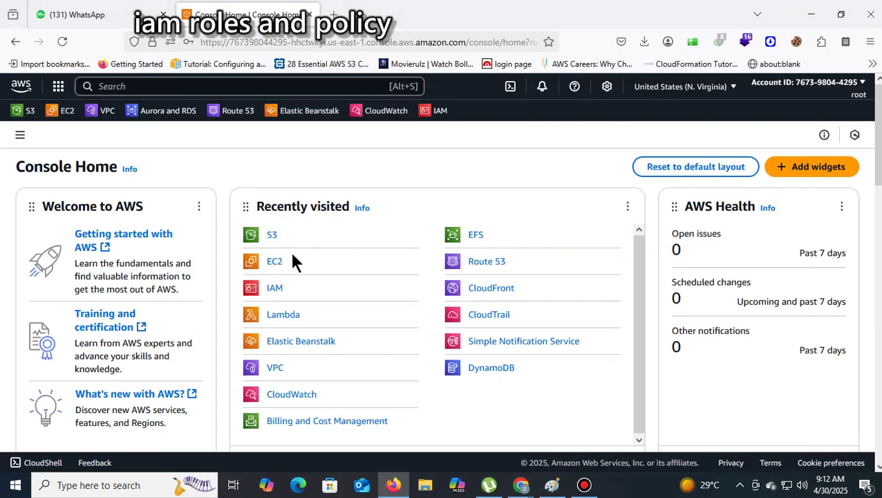
# Go to EC2, confirm there are no running instances, and begin launching an instance
pyautogui.click(276, 261)
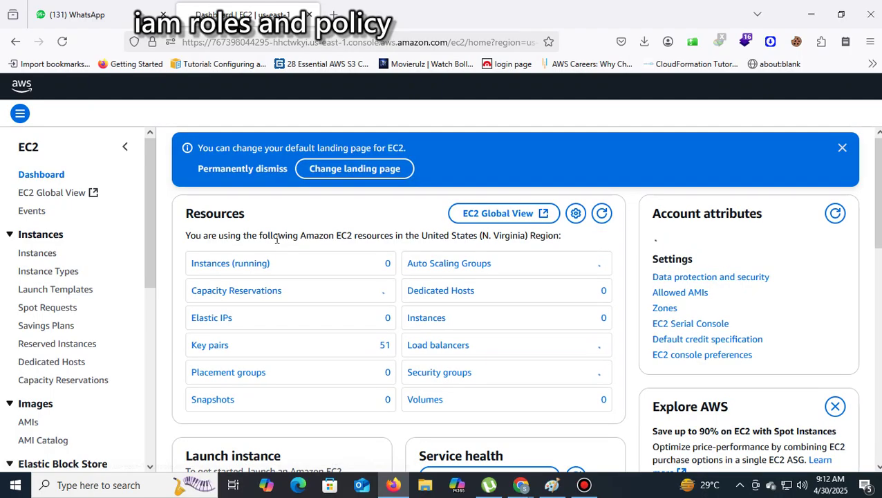
pyautogui.click(260, 263)
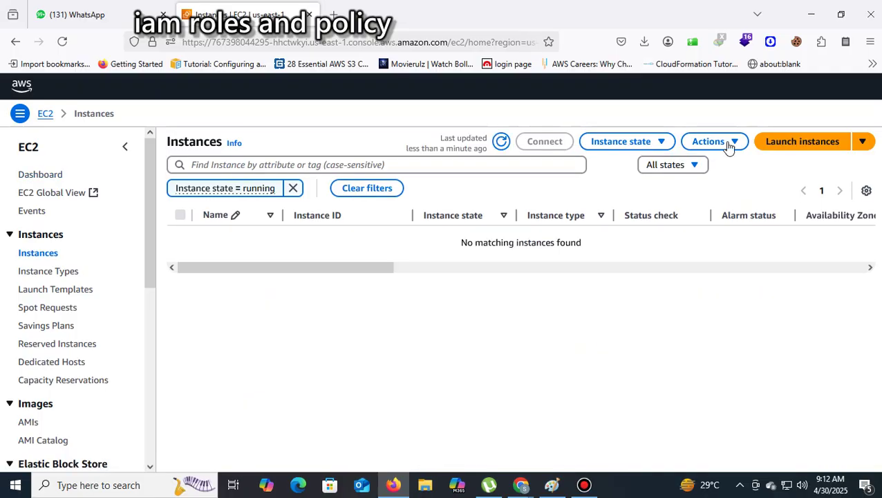
pyautogui.click(782, 149)
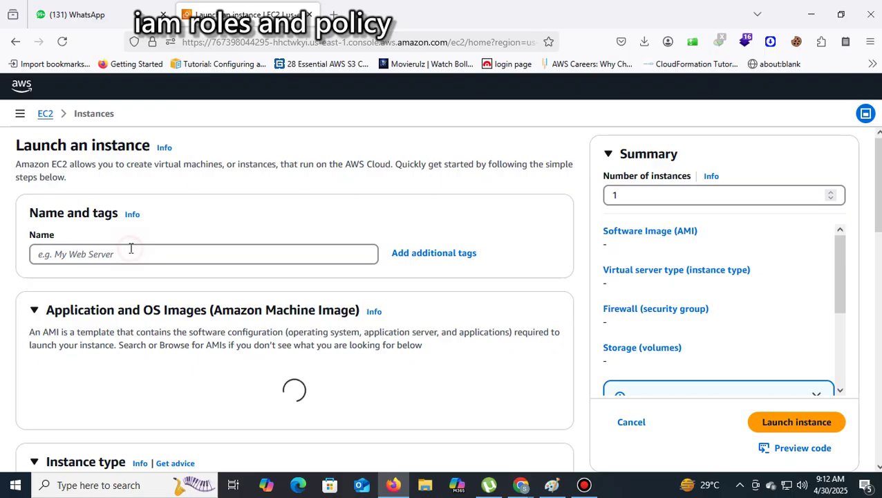
# Name the instance rolewithec2 and select the ub25 key pair
pyautogui.click(130, 248)
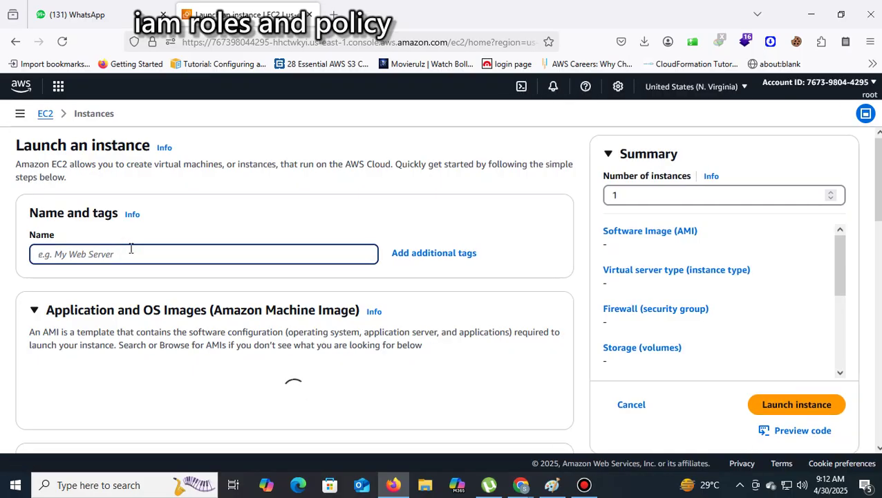
pyautogui.write('ro')
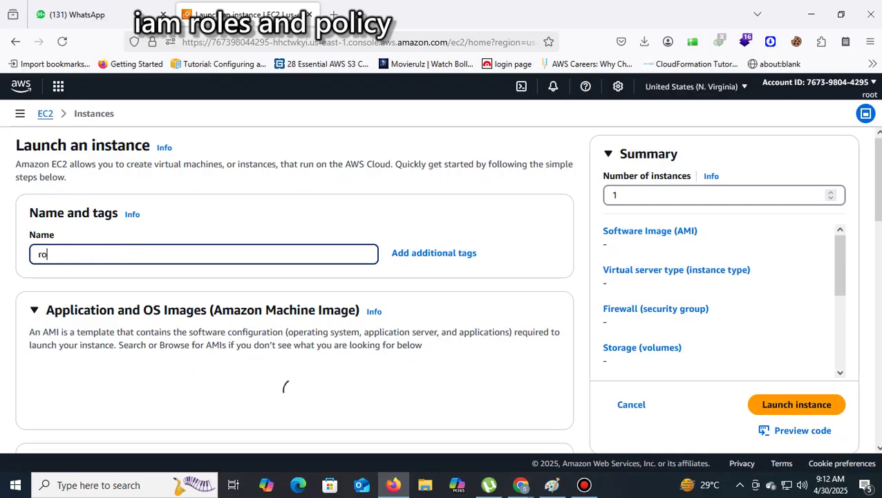
pyautogui.write('lewit')
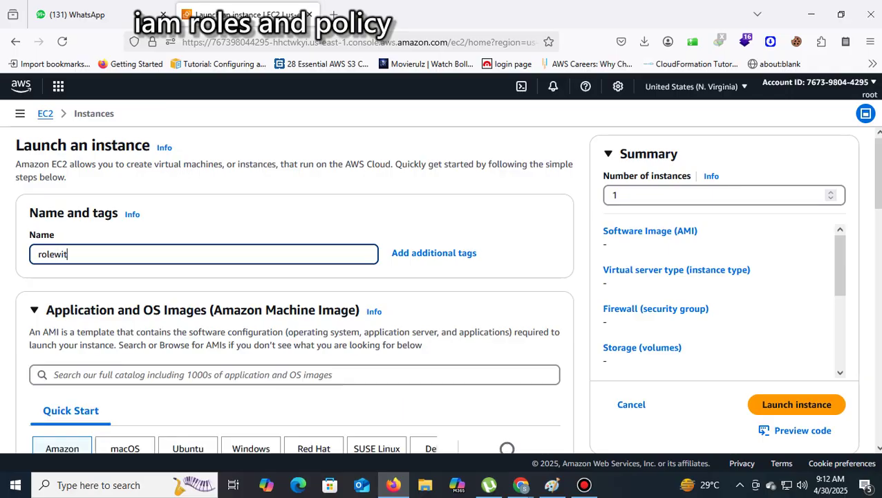
pyautogui.write('hec2')
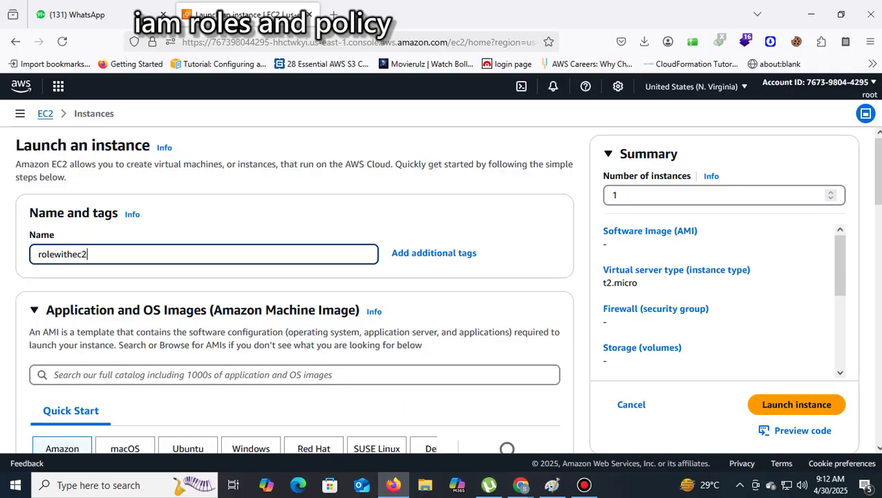
pyautogui.scroll(-3, 338, 278)
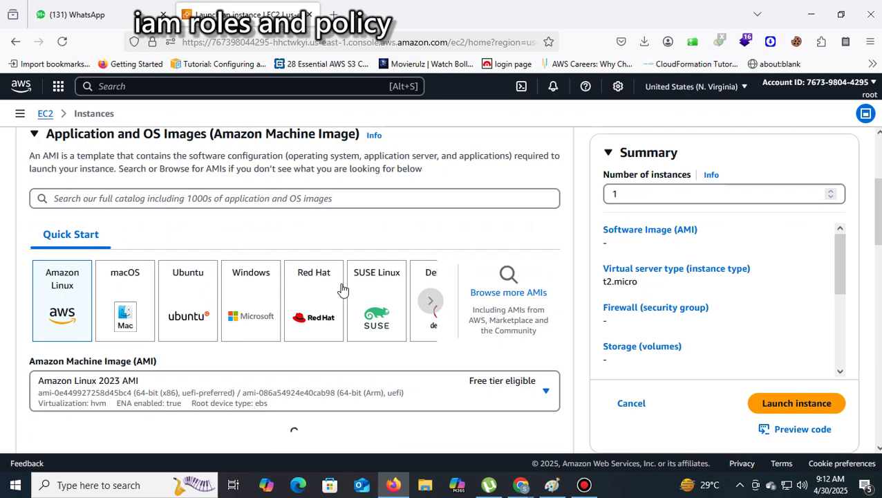
pyautogui.scroll(-7, 342, 289)
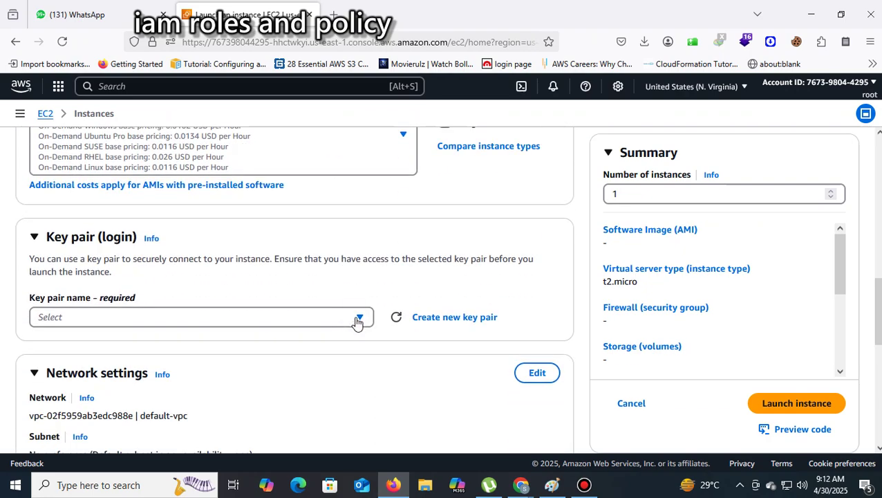
pyautogui.click(358, 319)
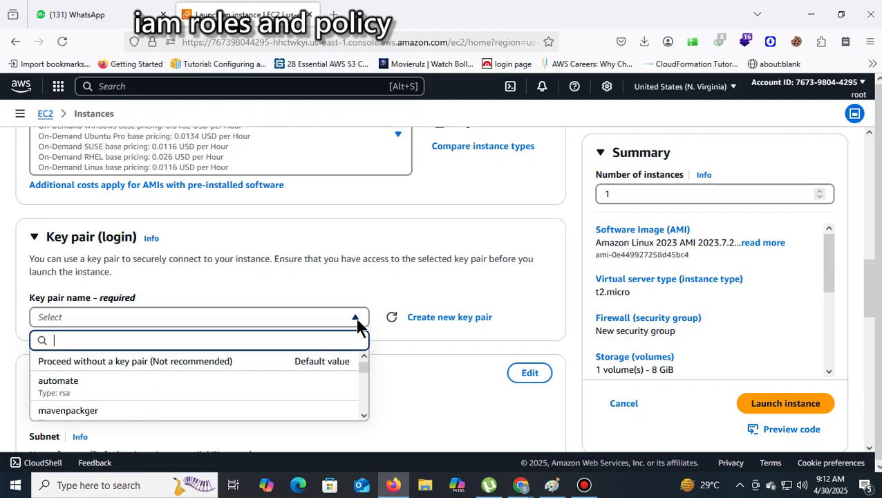
pyautogui.write('u')
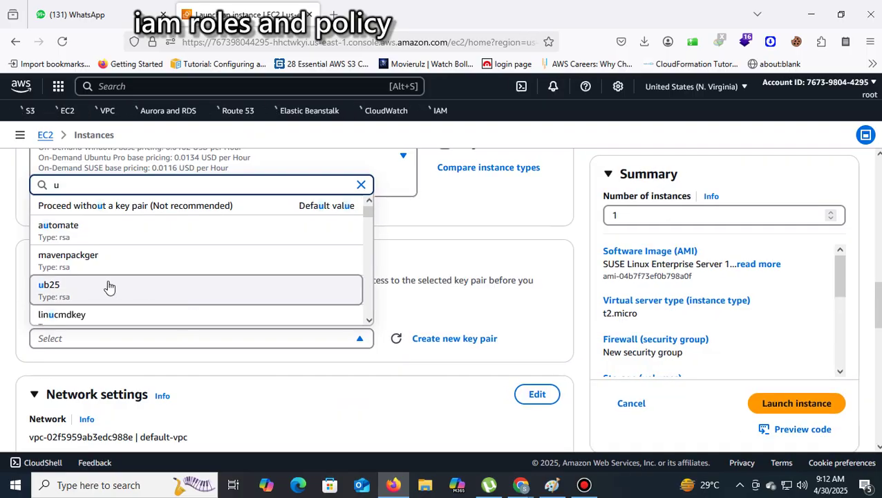
pyautogui.click(107, 286)
# Allow HTTP traffic, set the instance count to 2, launch, and return to the Instances list
pyautogui.scroll(-3, 370, 346)
pyautogui.scroll(3, 370, 346)
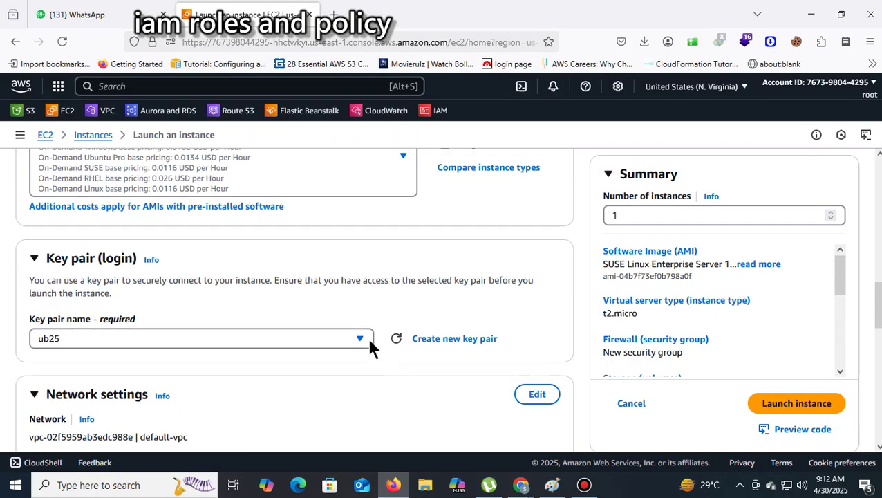
pyautogui.scroll(-5, 373, 339)
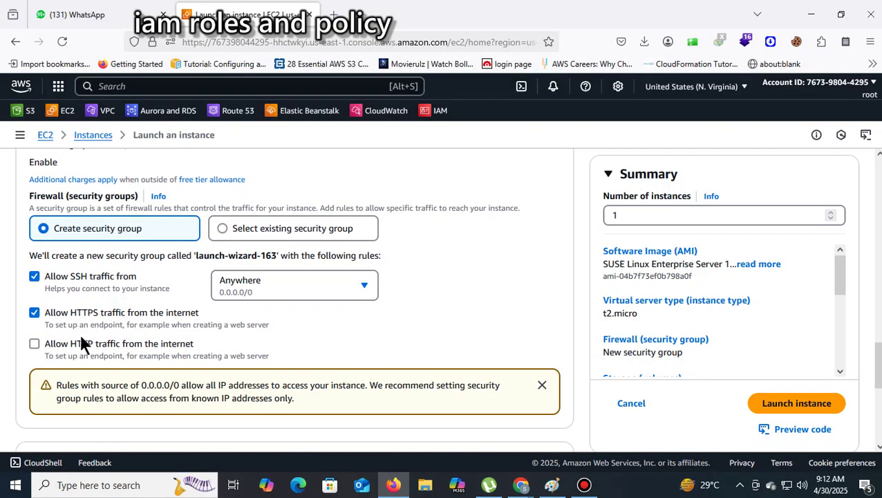
pyautogui.click(79, 344)
pyautogui.scroll(5, 439, 340)
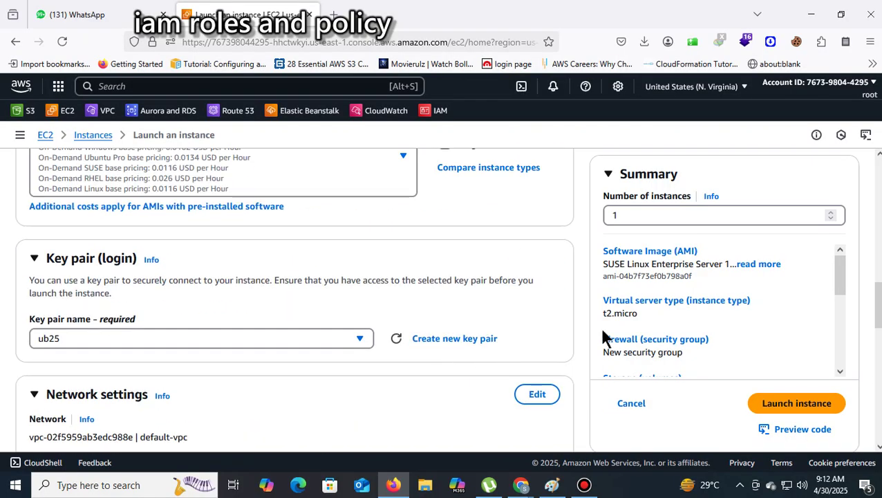
pyautogui.scroll(2, 603, 338)
pyautogui.doubleClick(638, 215)
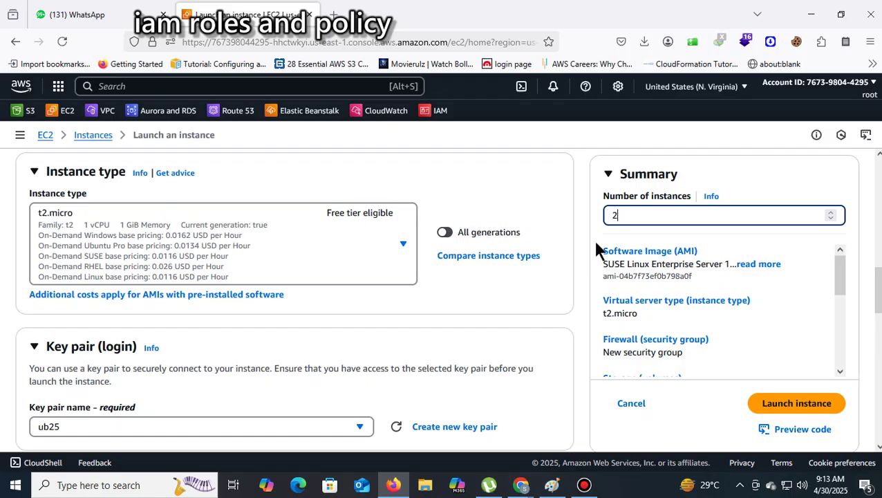
pyautogui.write('2')
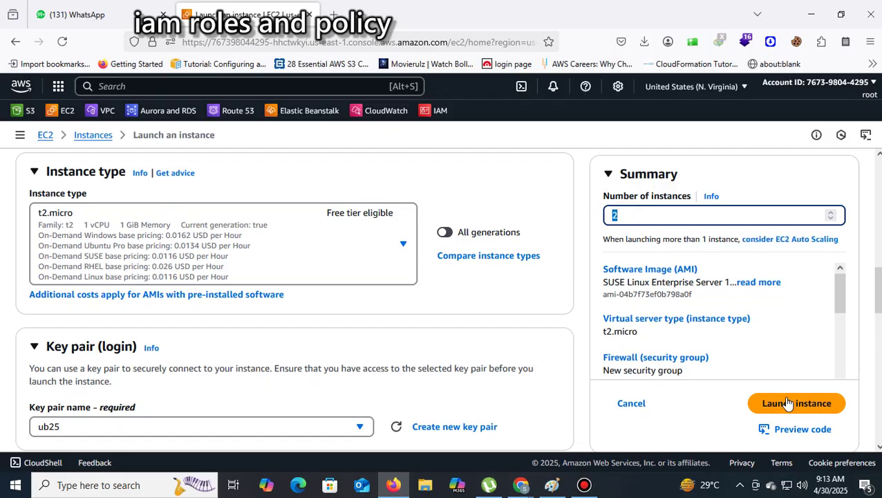
pyautogui.click(789, 407)
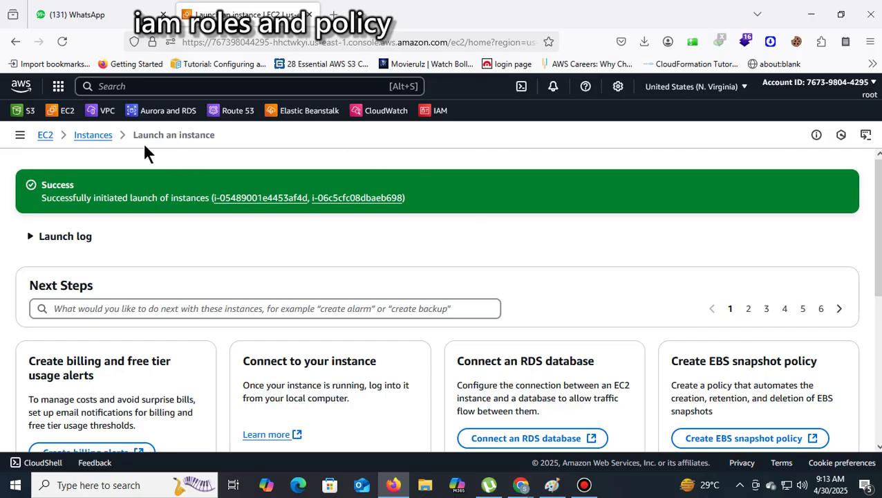
pyautogui.click(88, 139)
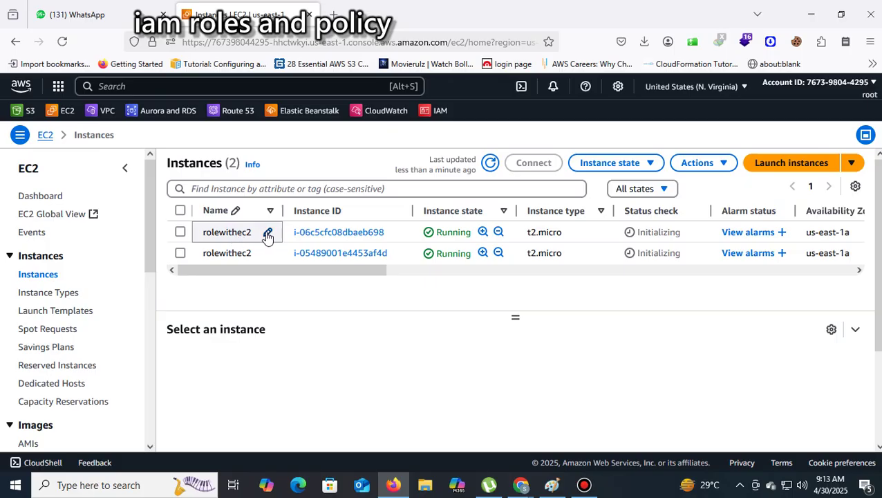
# Rename the first instance to rolewithoutec2 by adding 'out' to its name
pyautogui.click(268, 233)
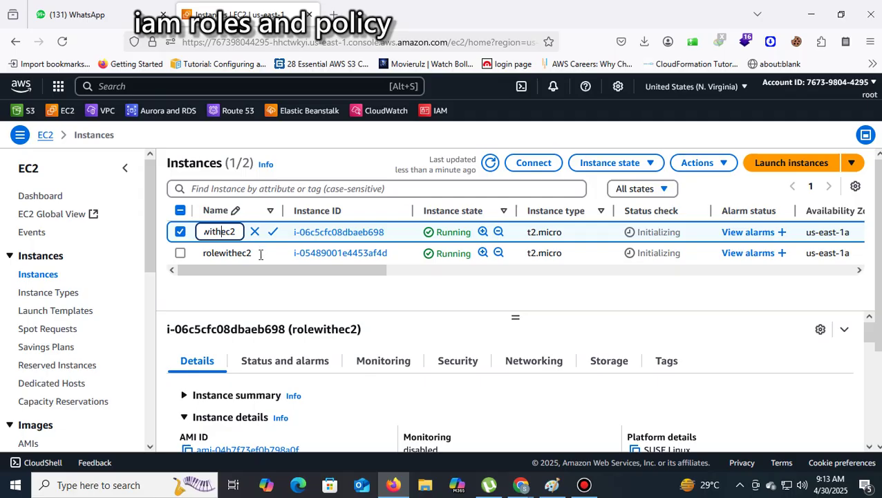
pyautogui.write('out')
pyautogui.click(273, 234)
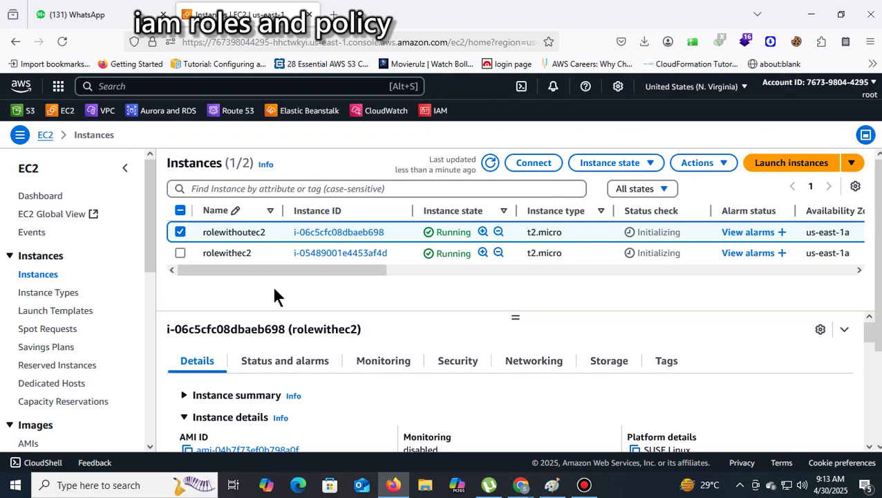
pyautogui.click(139, 86)
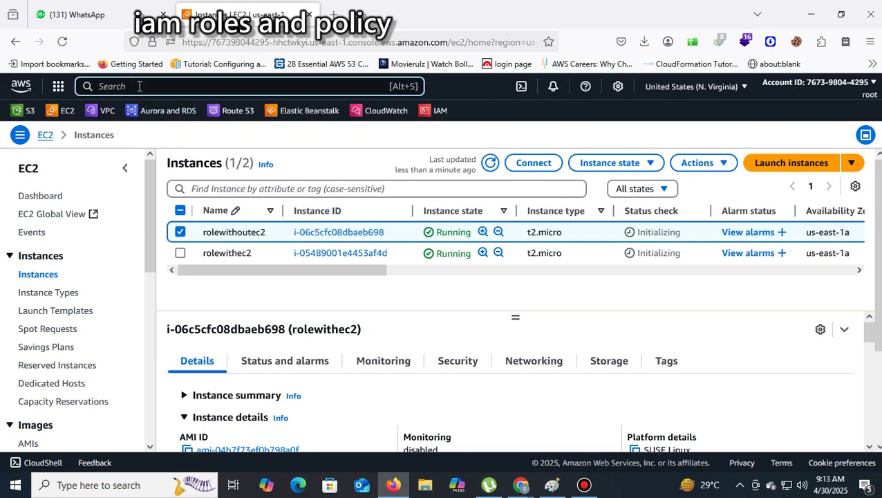
# Open IAM through the console search 'iam' and dismiss the Identity Center promotion
pyautogui.write('iam')
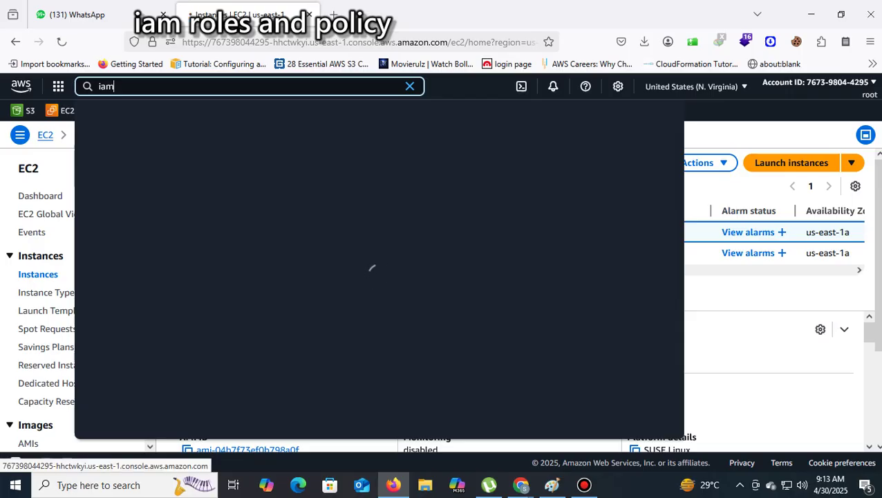
pyautogui.press('Return')
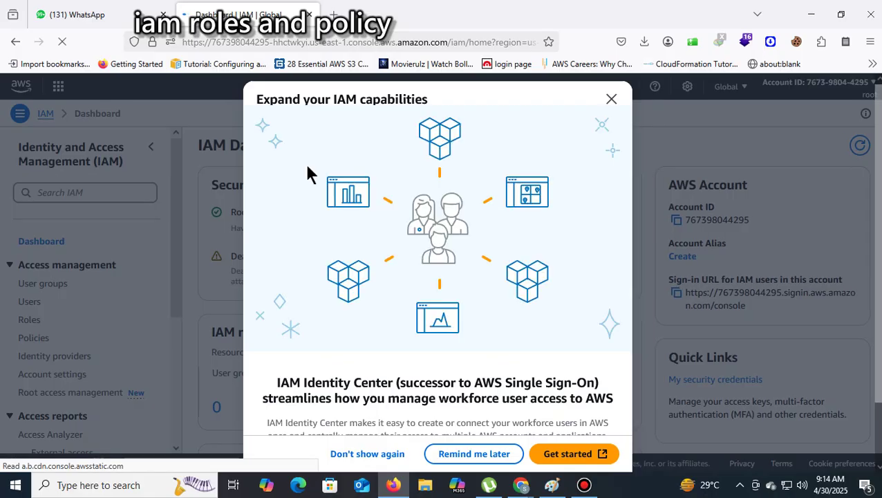
pyautogui.click(612, 100)
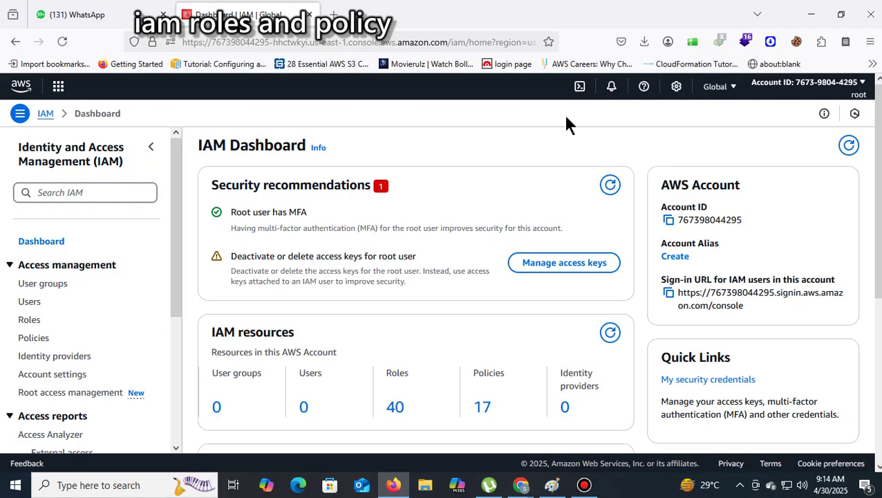
# Open the IAM Roles list, noting its 40 roles, and start creating a new role
pyautogui.click(37, 321)
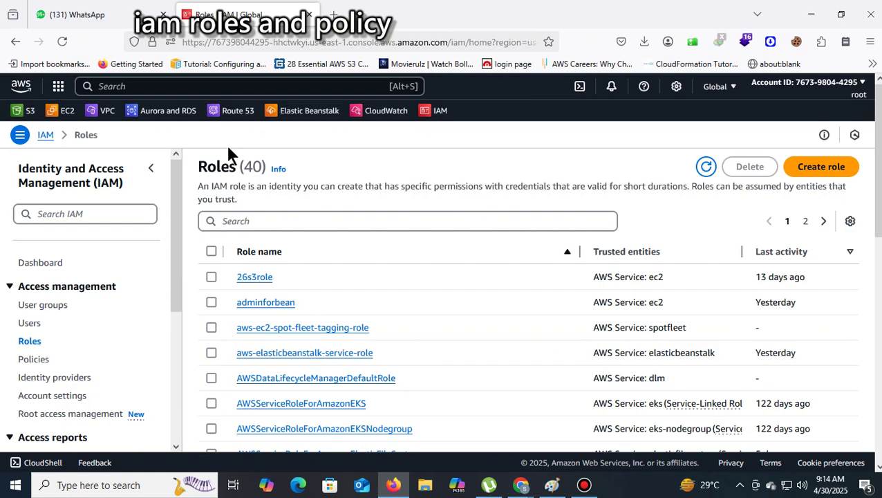
pyautogui.doubleClick(252, 166)
pyautogui.scroll(-2, 459, 304)
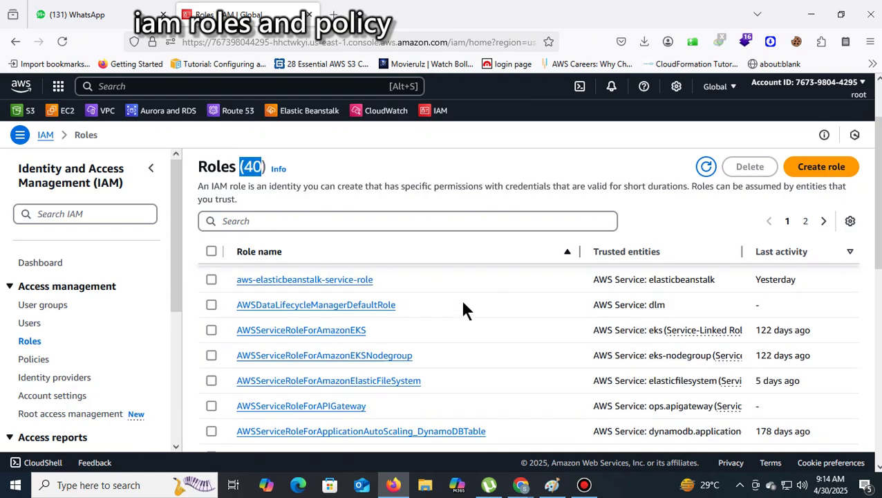
pyautogui.scroll(2, 464, 315)
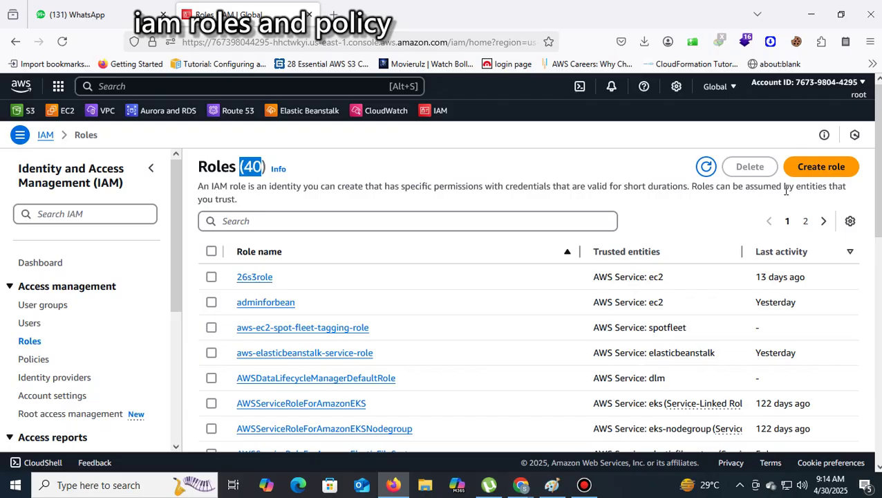
pyautogui.click(818, 171)
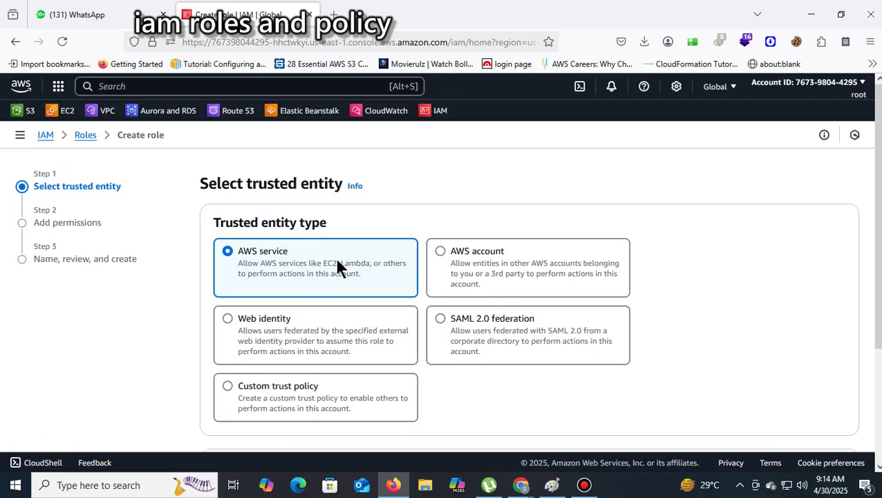
# Choose AWS service with EC2 as the role's trusted entity
pyautogui.scroll(-2, 335, 257)
pyautogui.click(609, 370)
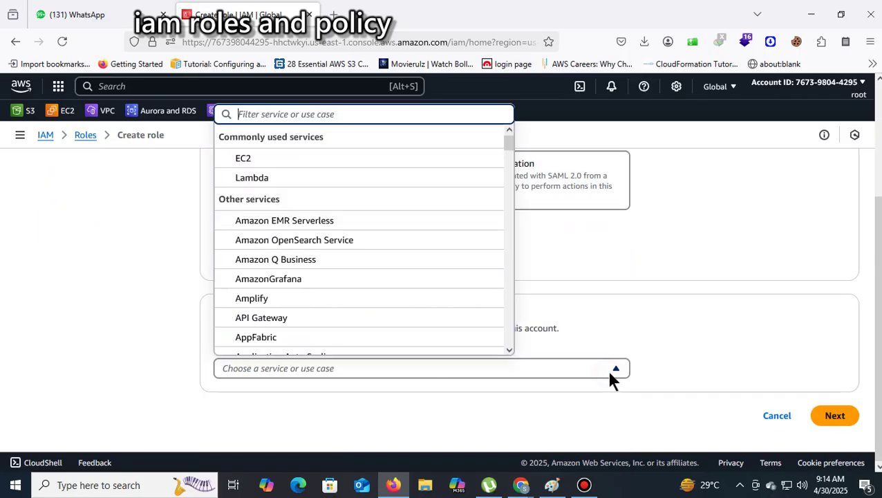
pyautogui.click(273, 164)
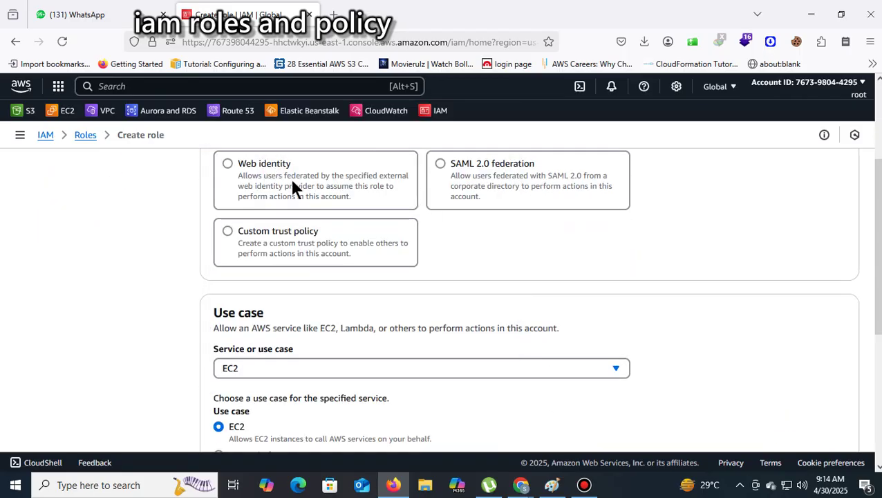
pyautogui.scroll(-3, 443, 209)
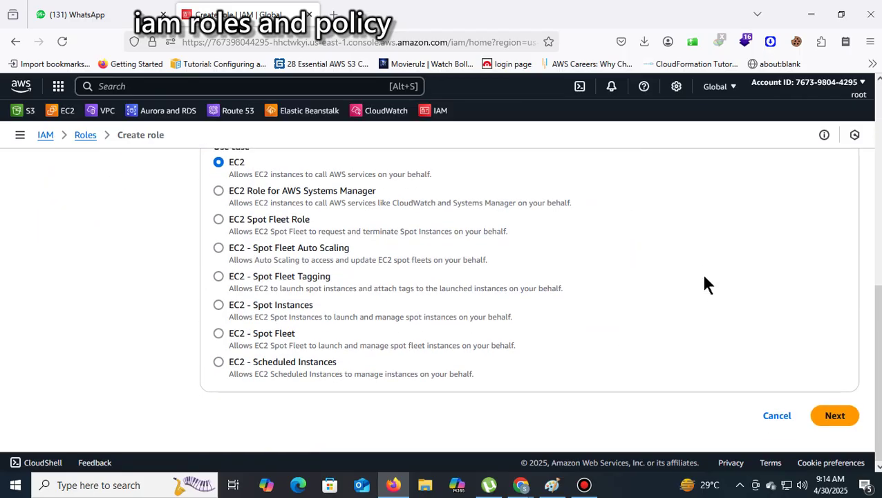
pyautogui.click(834, 416)
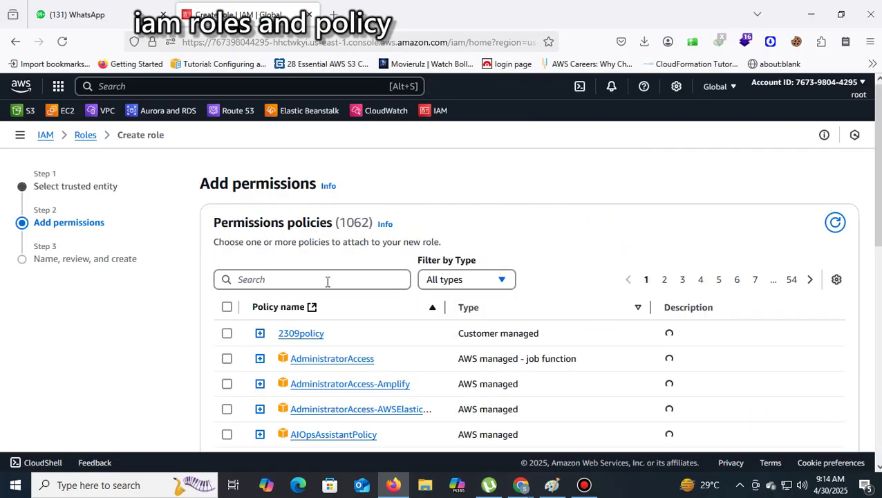
# Filter policies by 's3' and attach AmazonS3FullAccess to the role
pyautogui.click(328, 280)
pyautogui.write('s3')
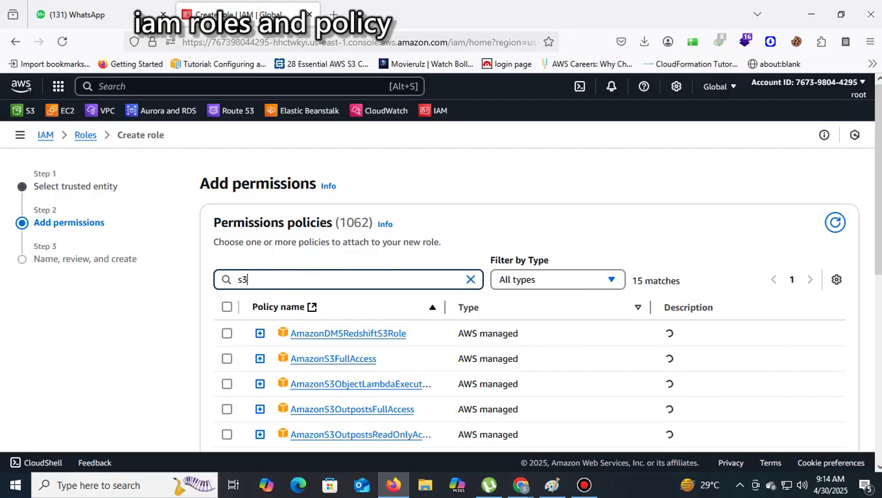
pyautogui.click(227, 359)
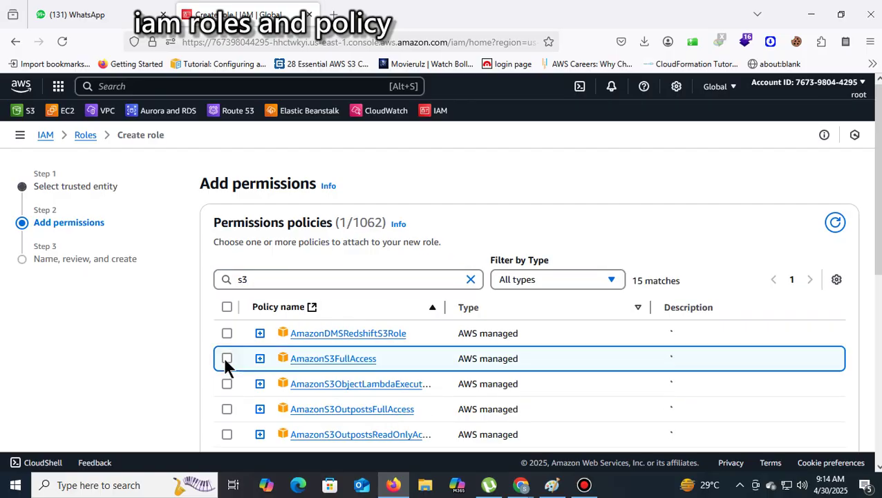
pyautogui.scroll(-5, 692, 356)
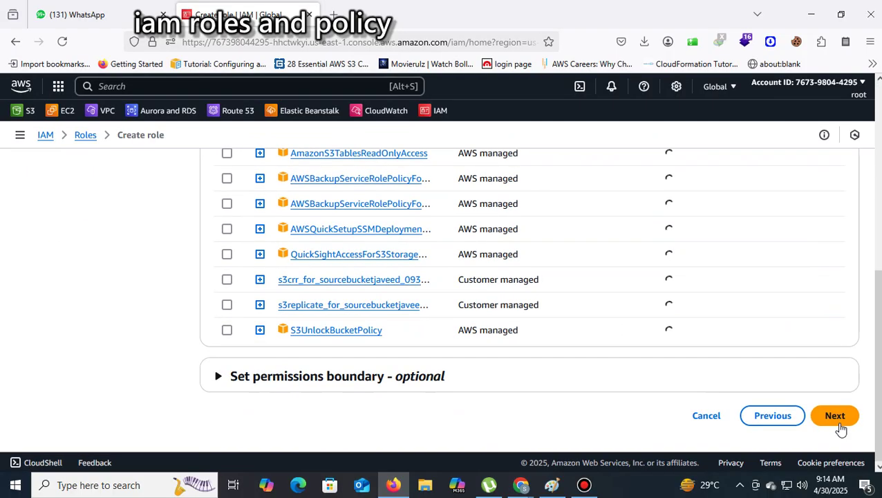
pyautogui.click(838, 423)
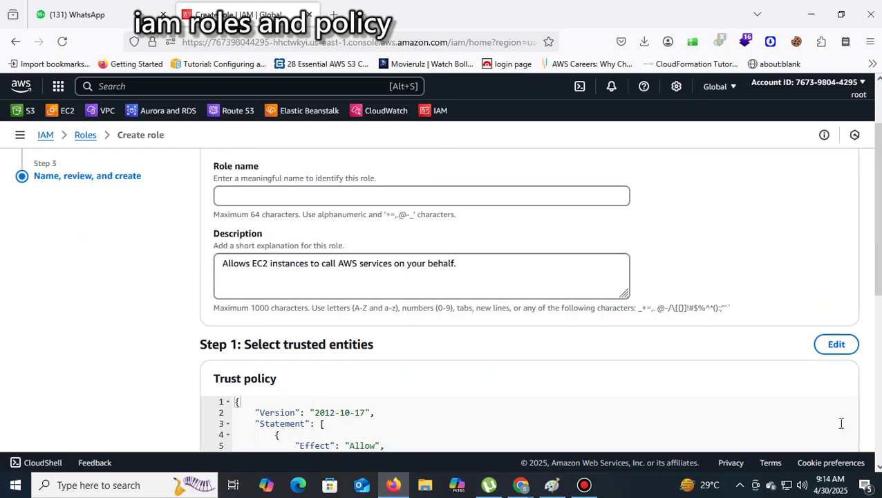
# Name the role s3roledurgaec2 and create it
pyautogui.click(260, 197)
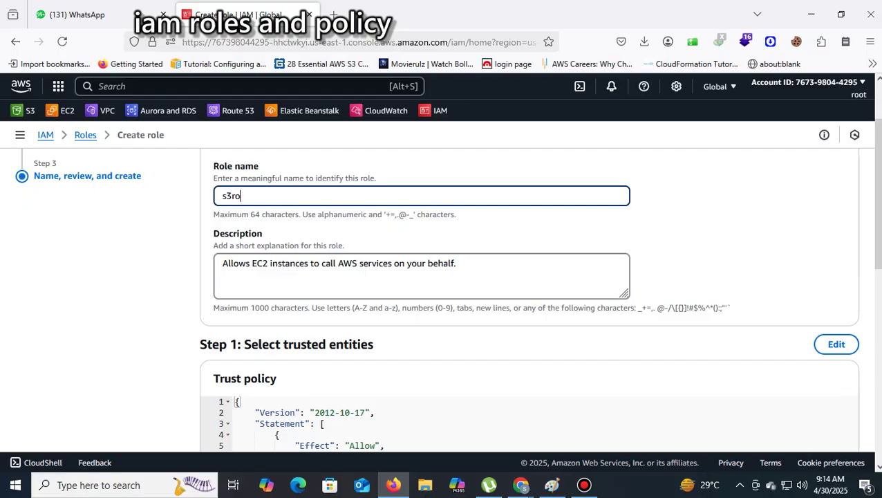
pyautogui.write('s3roledaec2')
pyautogui.click(258, 196)
pyautogui.write('rgaec2')
pyautogui.click(304, 201)
pyautogui.scroll(-1, 404, 235)
pyautogui.scroll(-5, 404, 235)
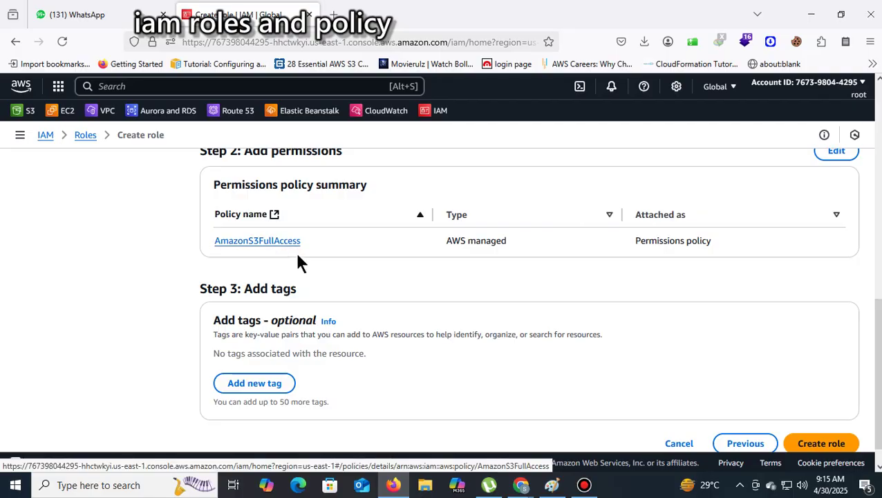
pyautogui.click(828, 442)
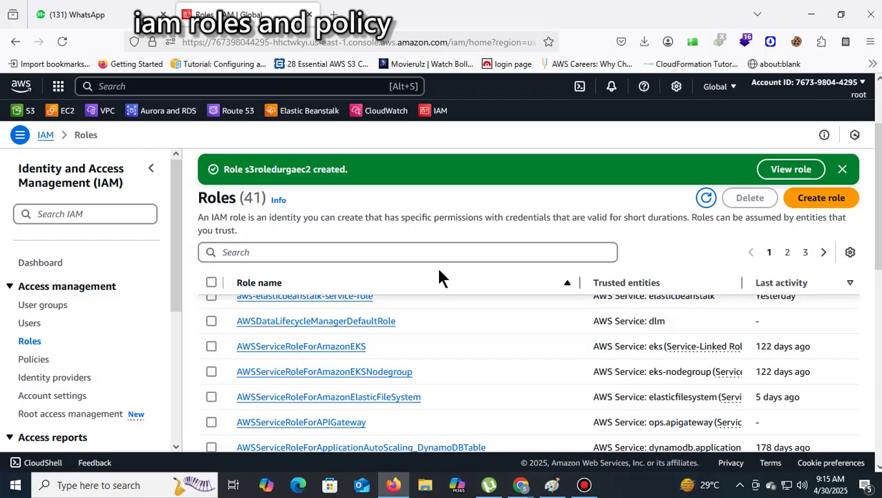
# Go to EC2 and retry loading its dashboard after the page-content error
pyautogui.scroll(3, 440, 283)
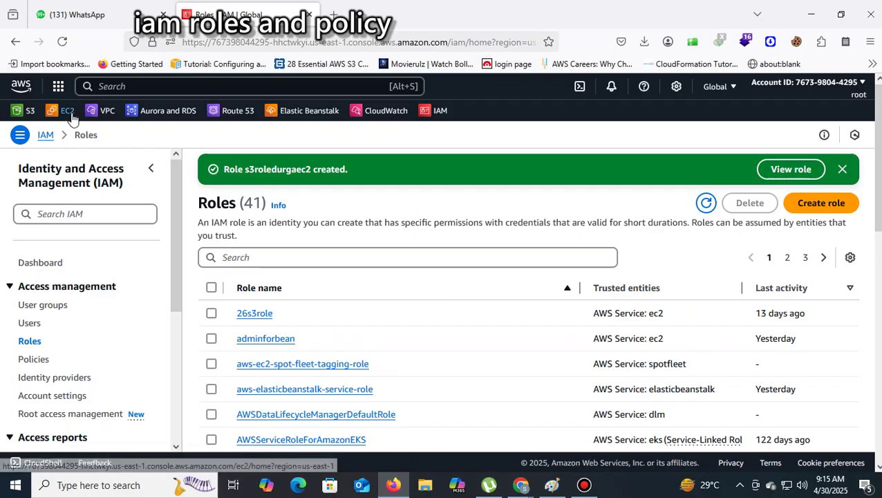
pyautogui.click(71, 114)
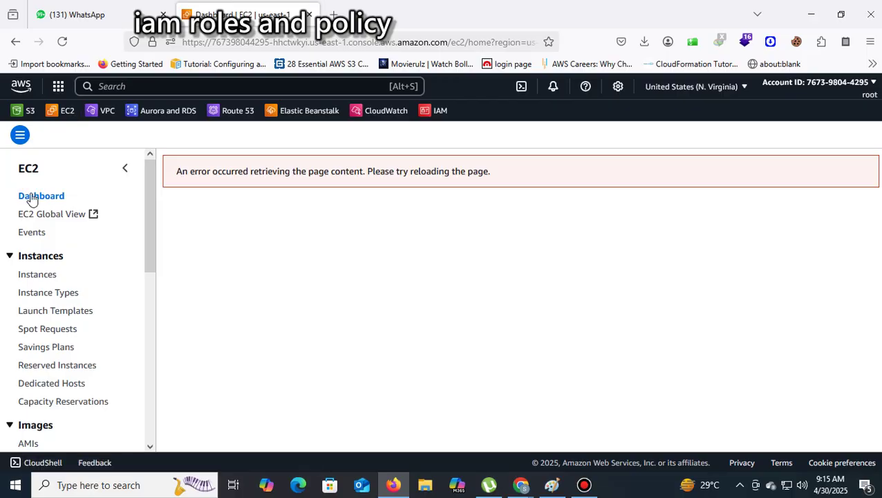
pyautogui.click(29, 170)
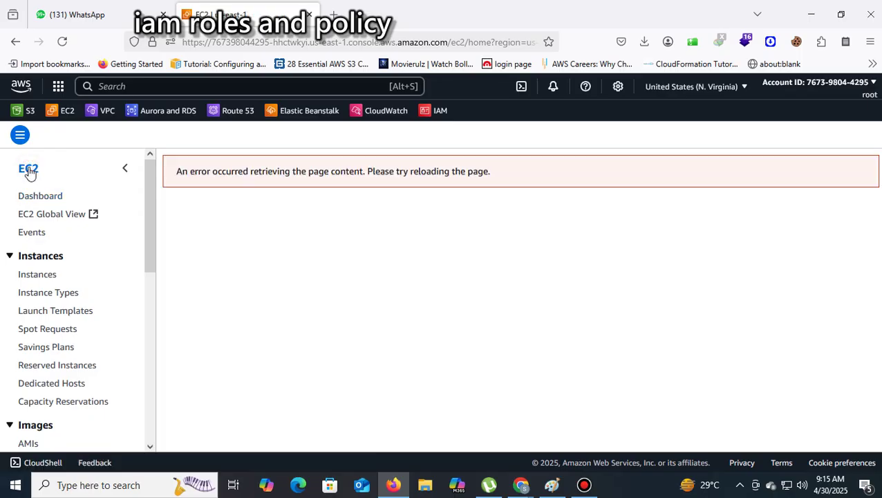
pyautogui.click(34, 201)
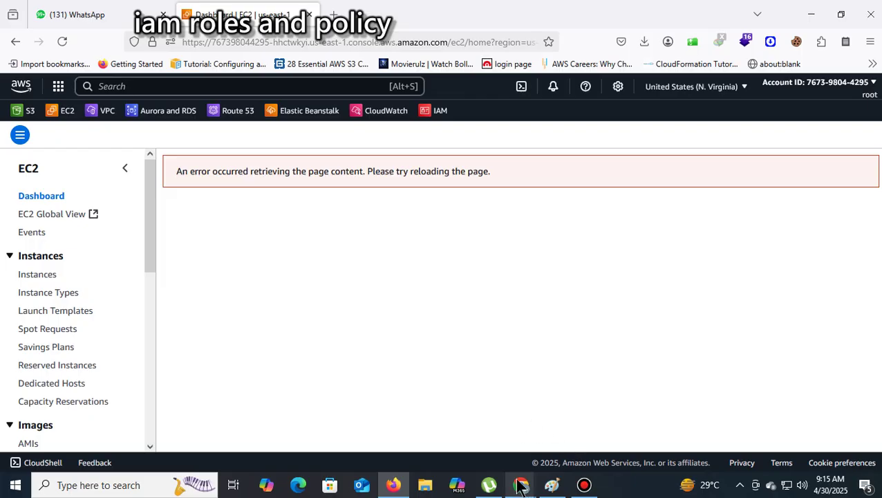
# Bring up the video meeting window and minimize it to get back to the console
pyautogui.moveTo(520, 484)
pyautogui.click(478, 438)
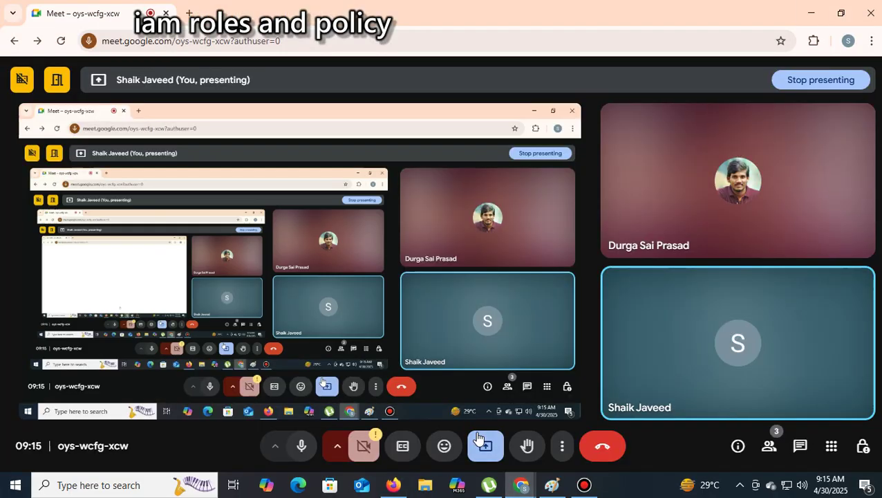
pyautogui.click(812, 14)
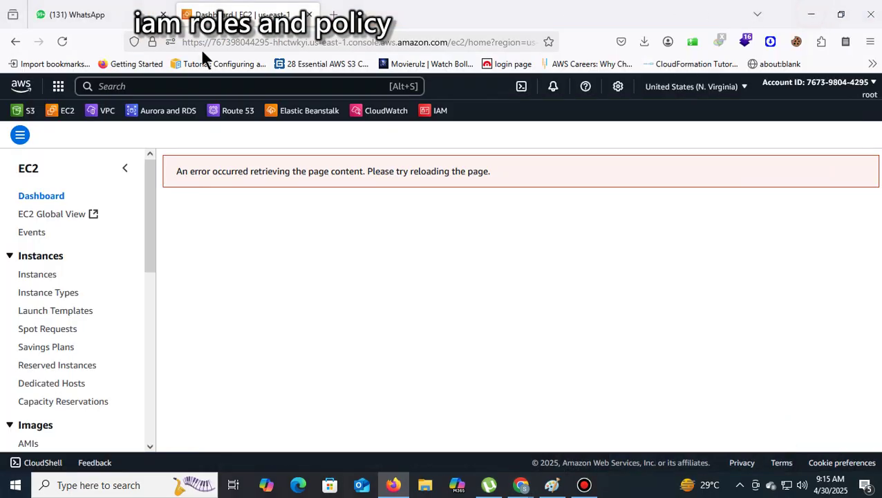
# Open S3, then return to EC2 through the services menu and open the Instances list
pyautogui.click(19, 109)
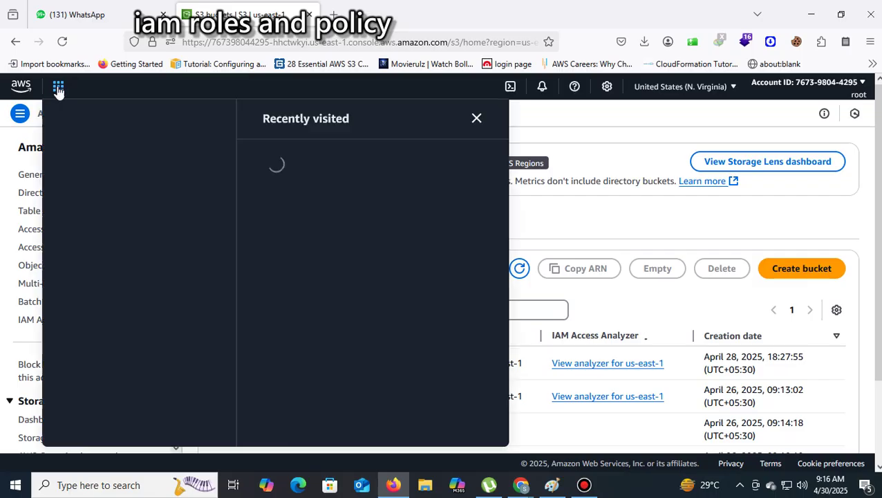
pyautogui.click(58, 88)
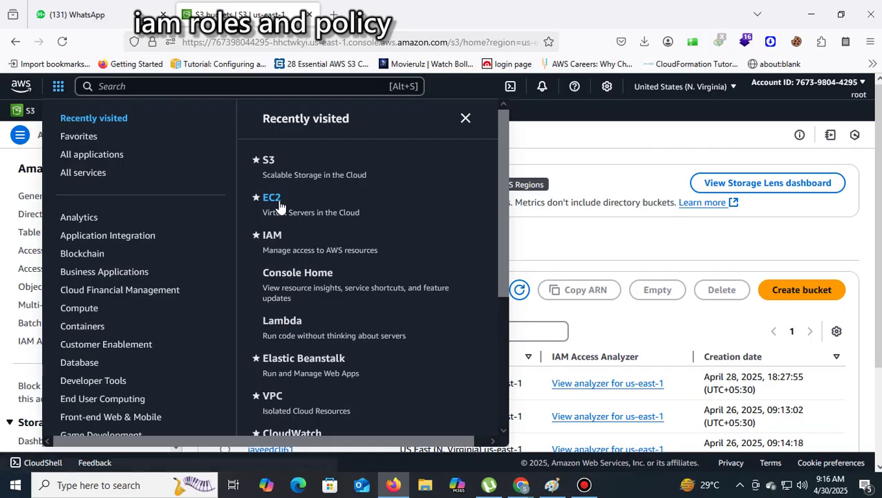
pyautogui.click(278, 202)
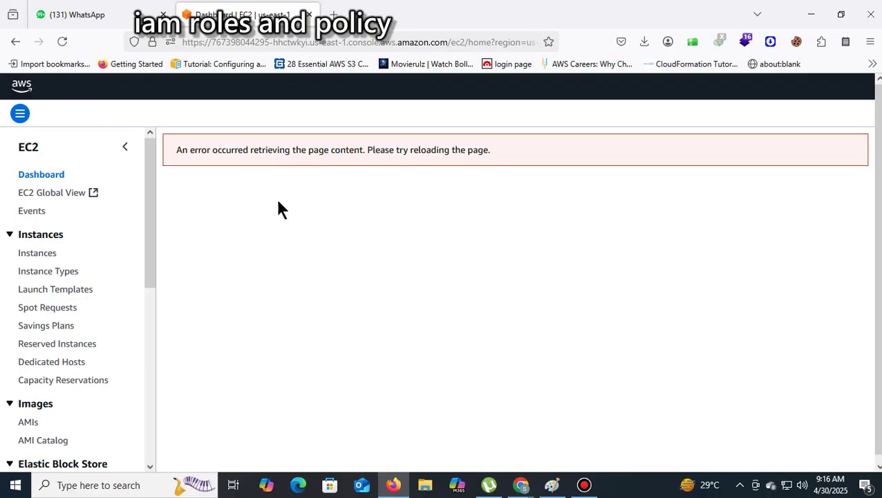
pyautogui.click(27, 257)
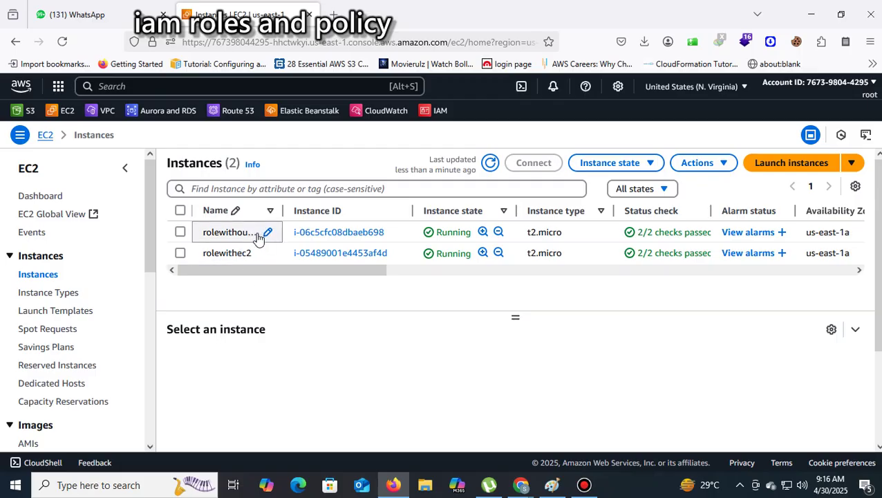
# Select rolewithec2 and choose Actions > Security > Modify IAM role
pyautogui.click(180, 254)
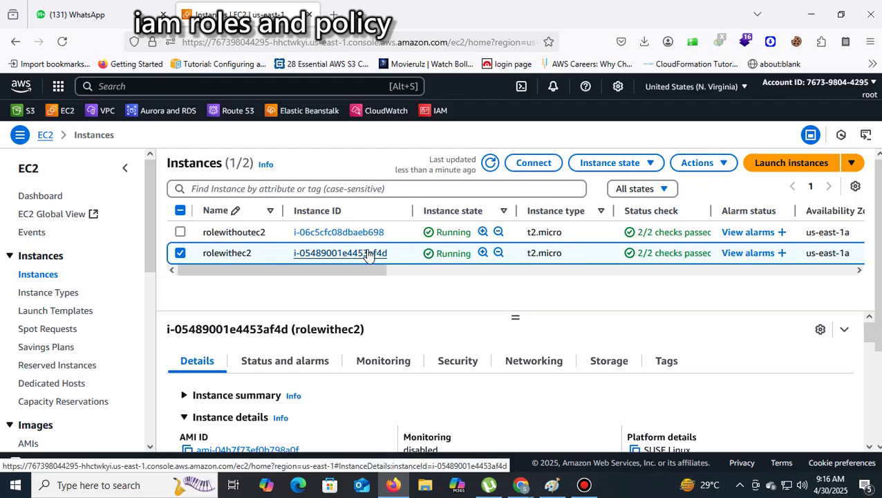
pyautogui.click(723, 167)
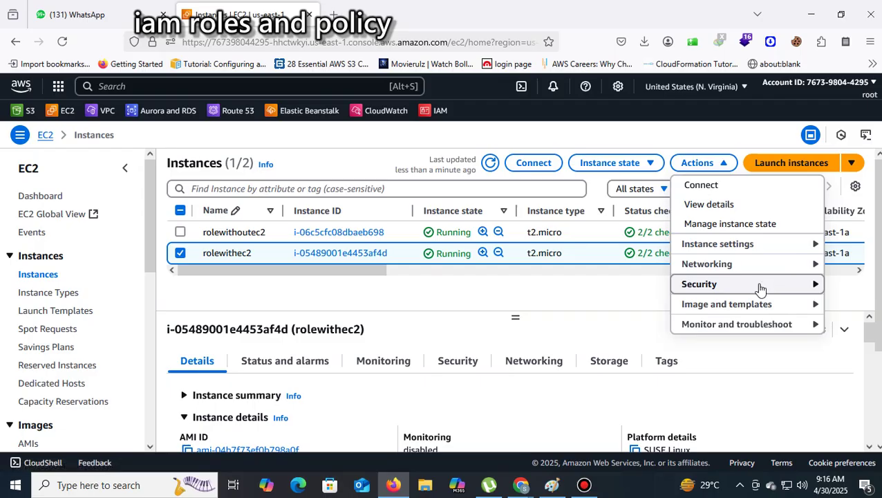
pyautogui.moveTo(760, 287)
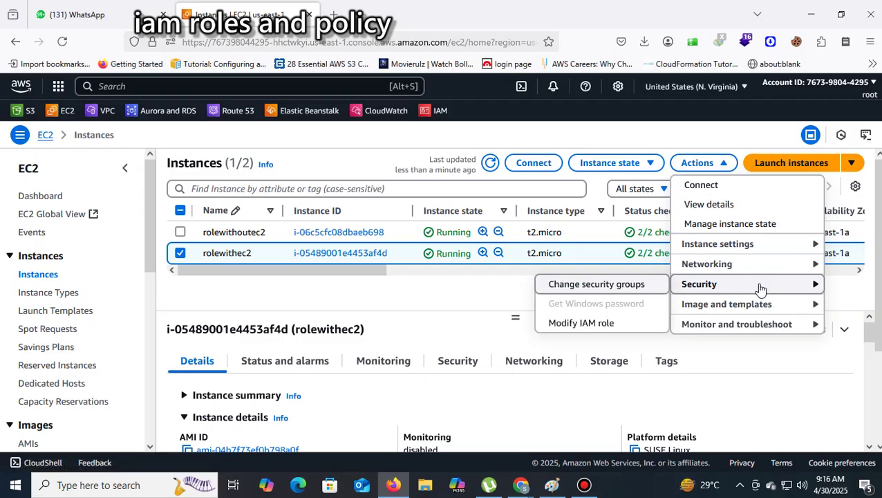
pyautogui.click(598, 334)
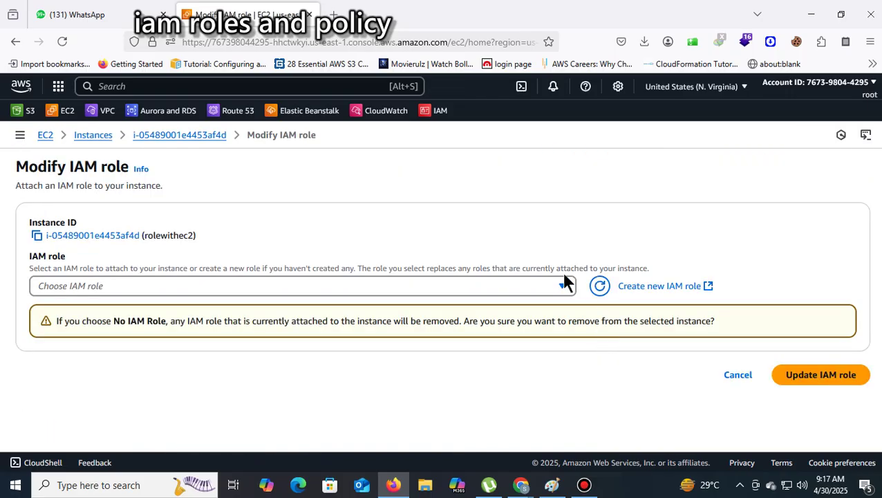
# Search 'durga', pick the s3roledurgaec2 role, and update the instance's IAM role
pyautogui.click(559, 287)
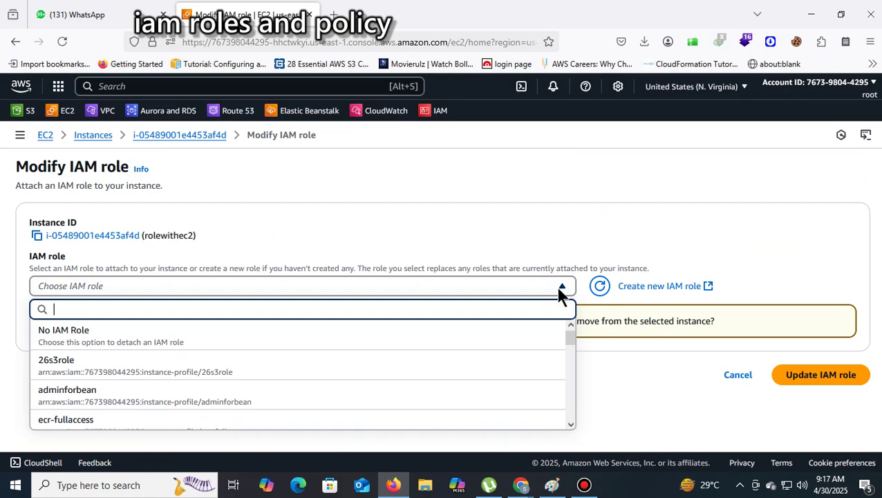
pyautogui.write('s3')
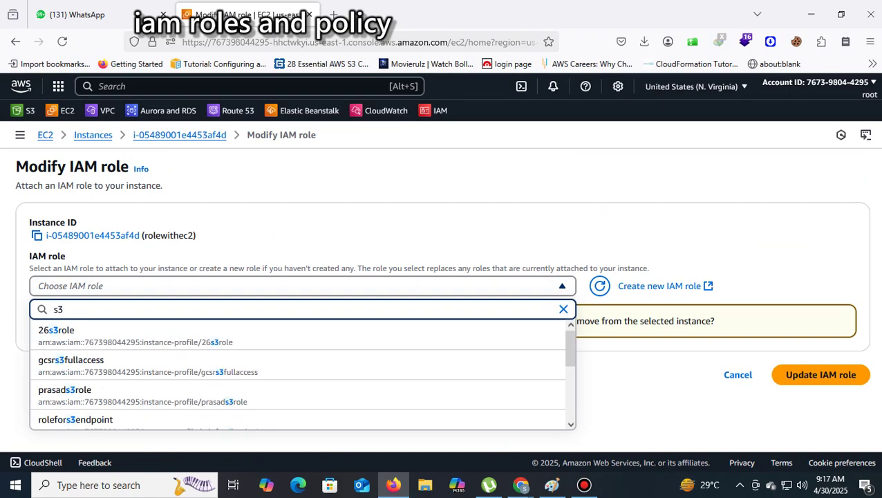
pyautogui.press('BackSpace')
pyautogui.press('BackSpace')
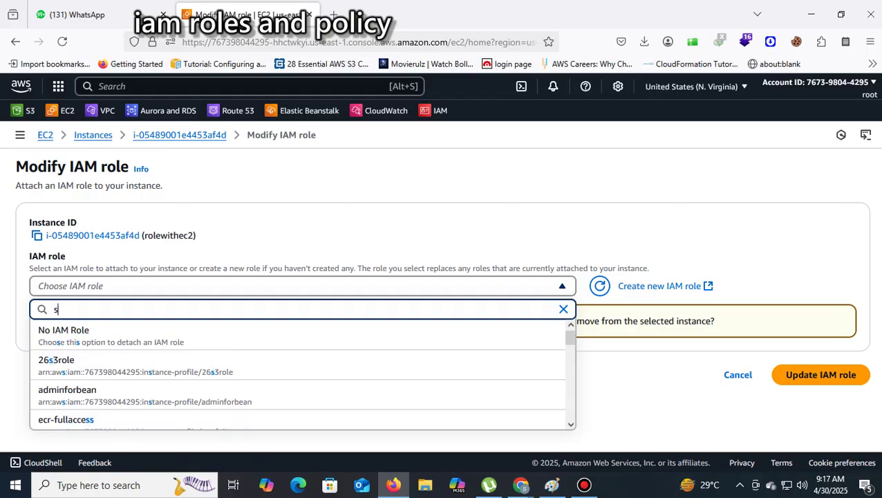
pyautogui.write('d')
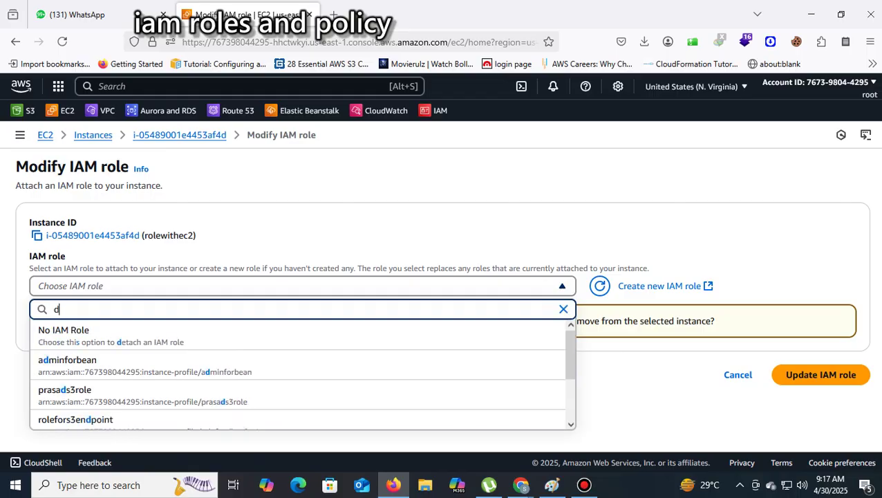
pyautogui.write('urga')
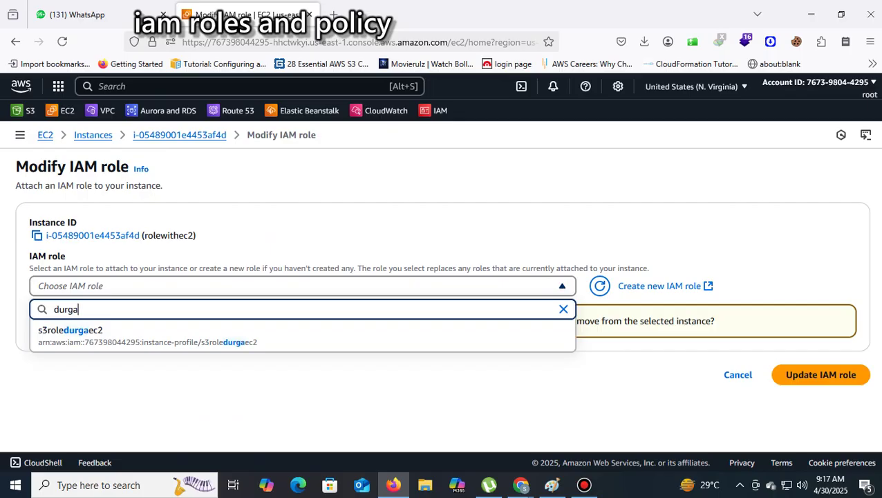
pyautogui.click(160, 348)
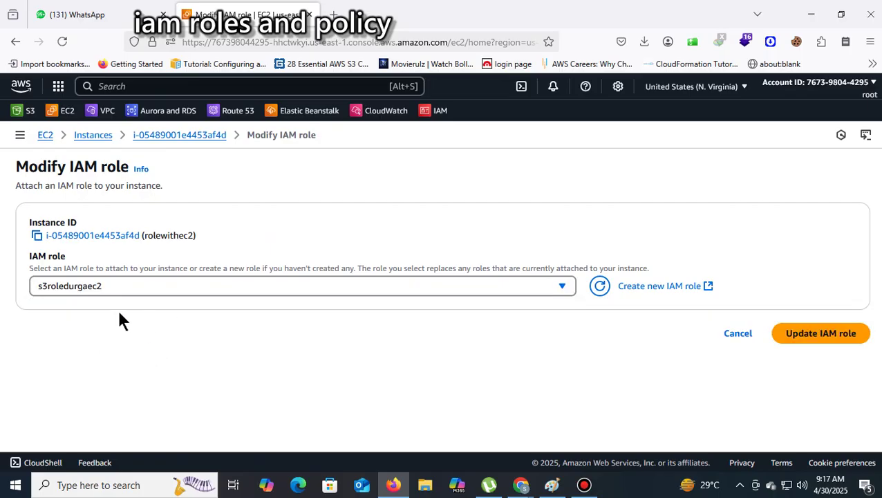
pyautogui.click(813, 337)
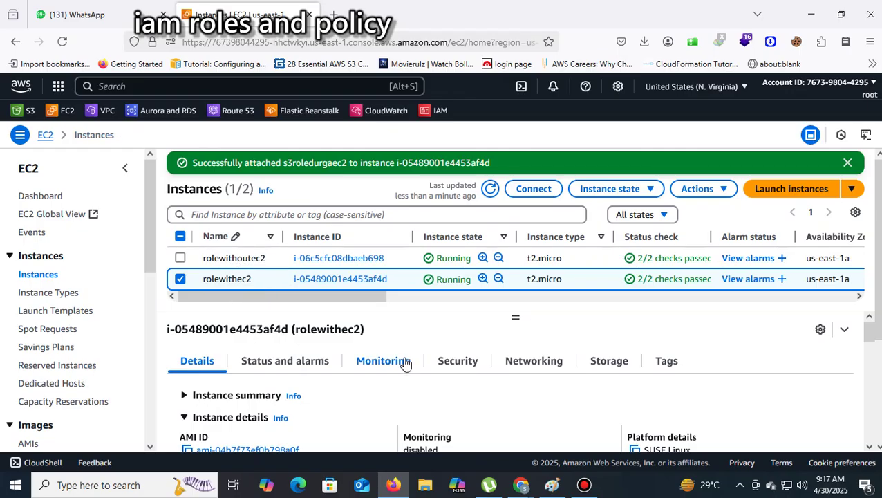
# Open Connect for rolewithec2 and show the SSH client instructions
pyautogui.click(176, 277)
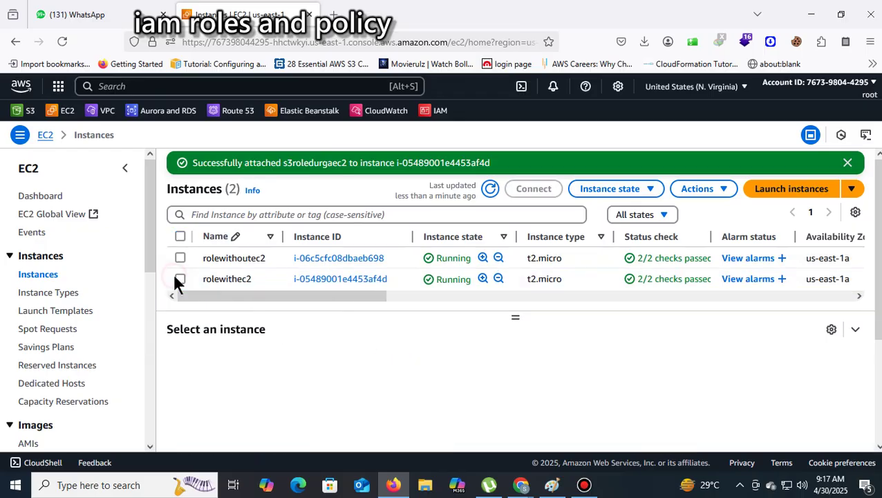
pyautogui.rightClick(348, 280)
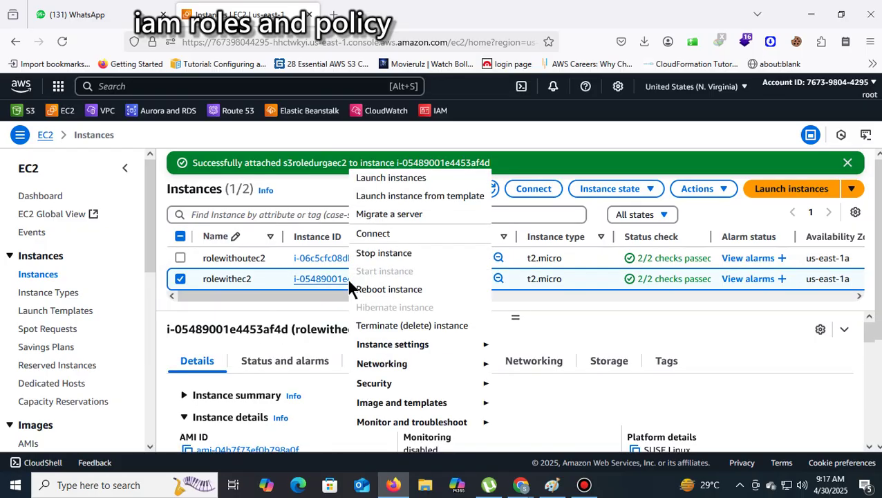
pyautogui.click(375, 236)
pyautogui.click(289, 220)
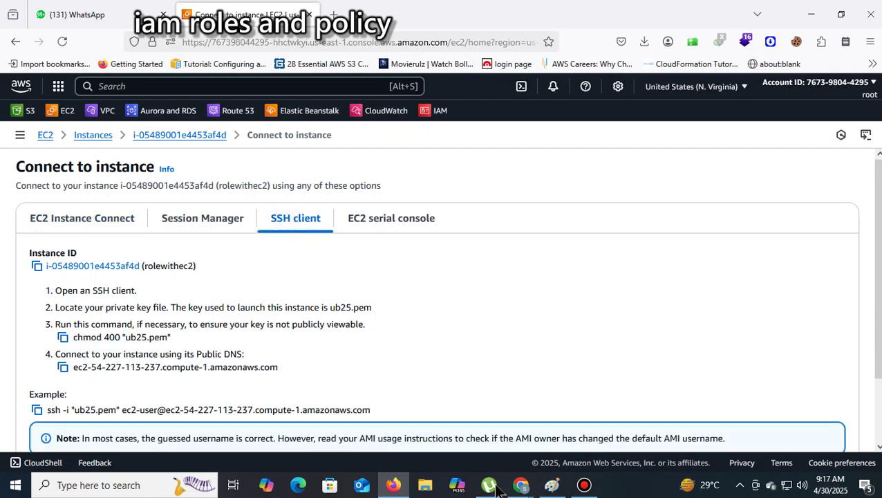
# Open the Downloads folder in a maximized File Explorer and launch Git Bash there
pyautogui.click(426, 487)
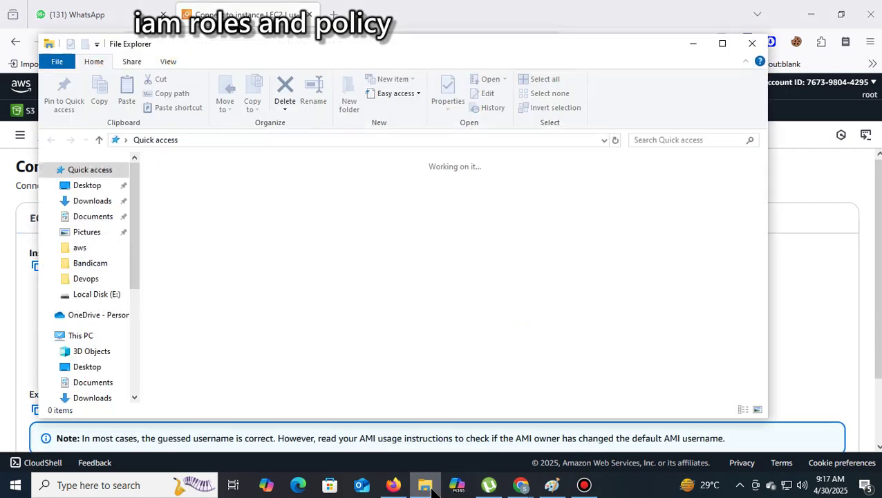
pyautogui.click(92, 201)
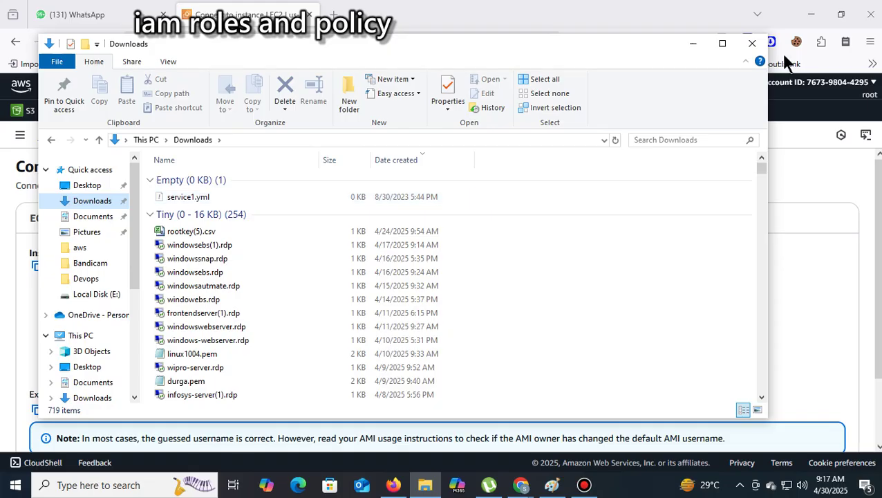
pyautogui.click(722, 43)
pyautogui.rightClick(574, 198)
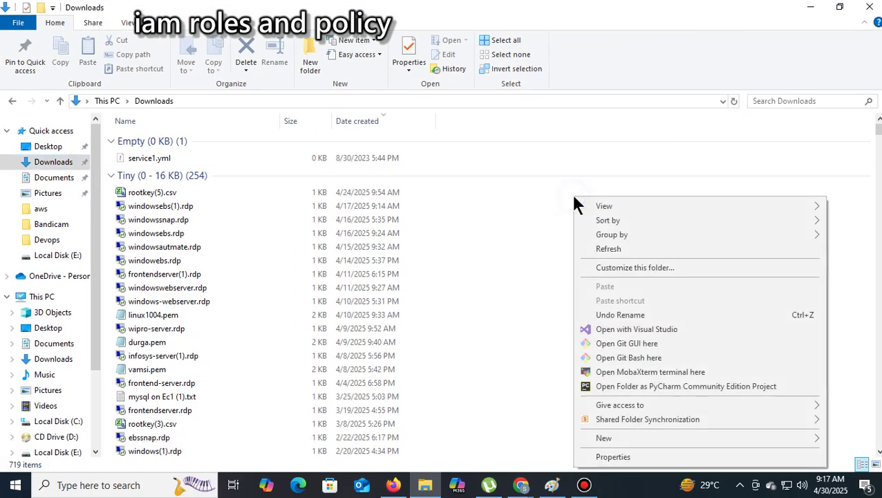
pyautogui.click(629, 358)
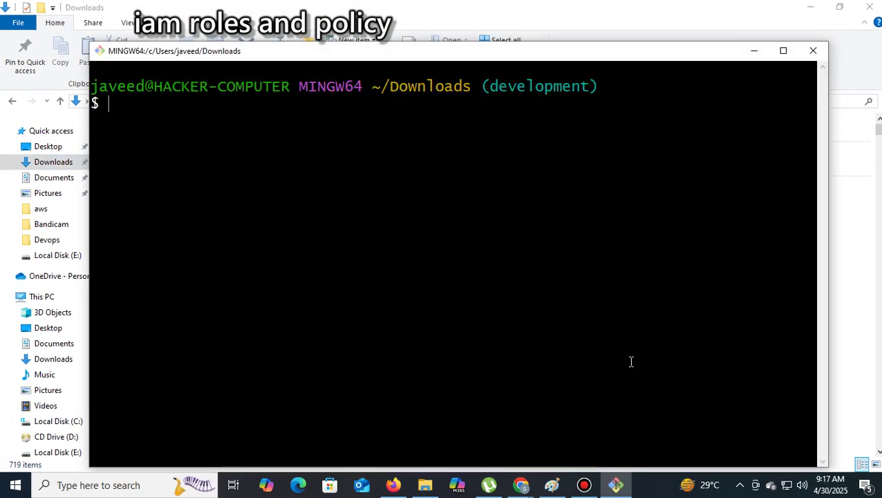
# Erase the accidentally pasted meeting PIN and close that Git Bash terminal
pyautogui.rightClick(251, 107)
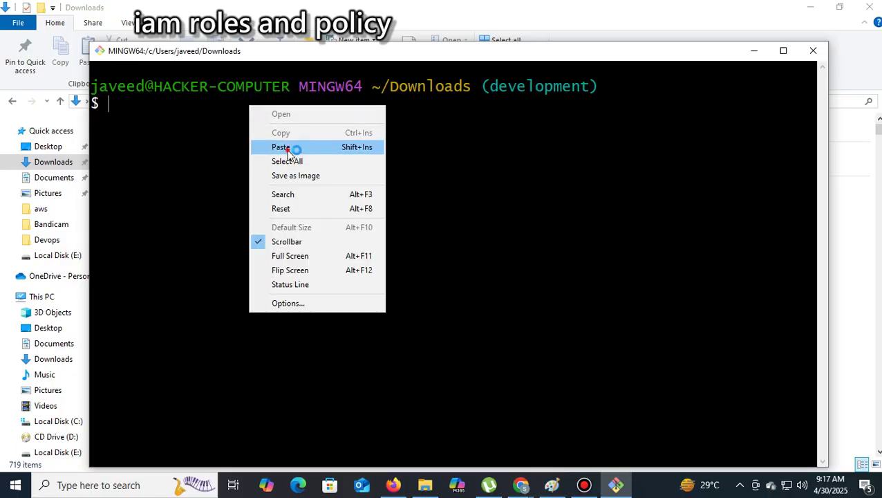
pyautogui.click(283, 146)
pyautogui.press('BackSpace')
pyautogui.press('BackSpace')
pyautogui.press('BackSpace')
pyautogui.press('BackSpace')
pyautogui.press('BackSpace')
pyautogui.press('BackSpace')
pyautogui.press('BackSpace')
pyautogui.press('BackSpace')
pyautogui.press('BackSpace')
pyautogui.press('BackSpace')
pyautogui.press('BackSpace')
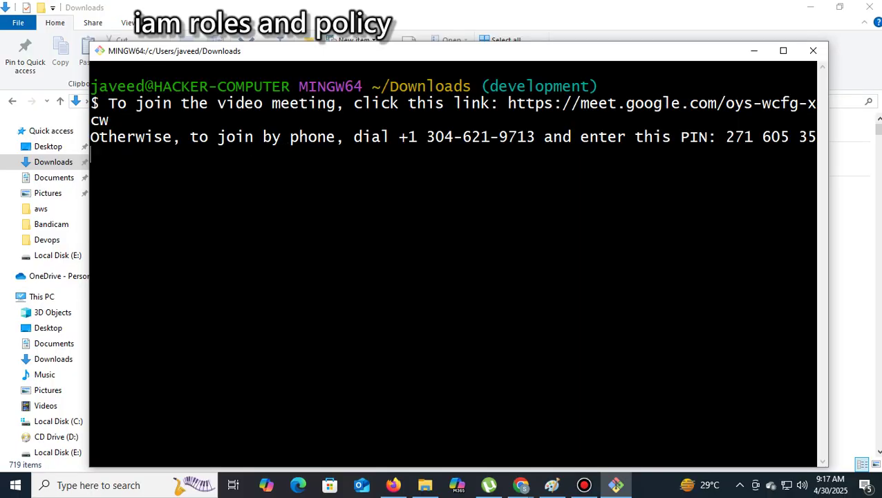
pyautogui.click(813, 53)
# Open a fresh Git Bash in Downloads and return to the browser's connection instructions
pyautogui.rightClick(629, 241)
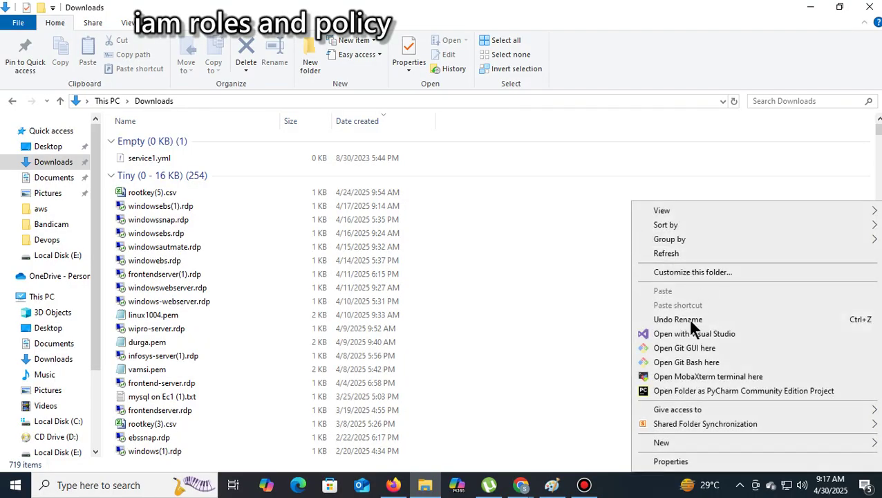
pyautogui.click(695, 362)
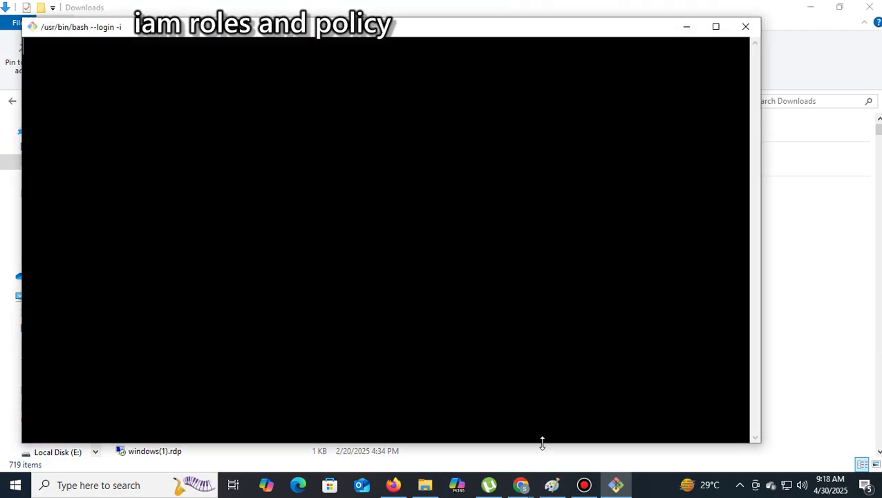
pyautogui.click(393, 485)
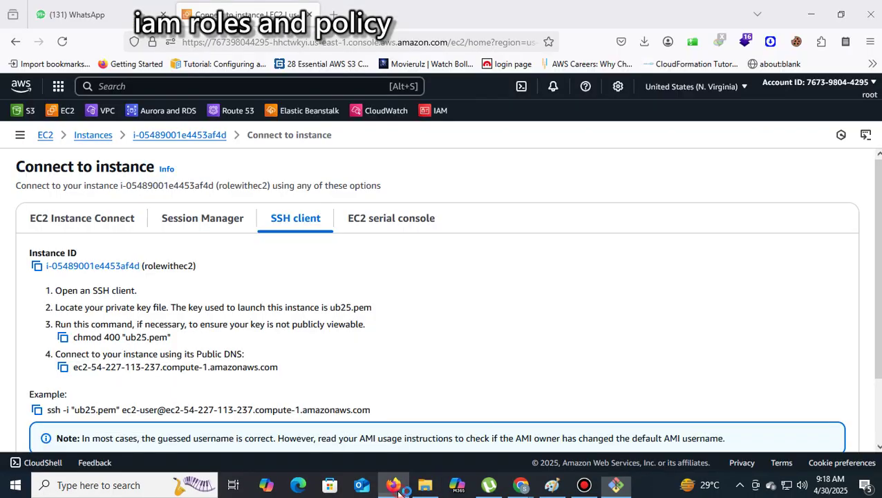
# SSH into the rolewithec2 instance from Git Bash with the ub25.pem key, accepting its host key
pyautogui.click(37, 409)
pyautogui.click(616, 485)
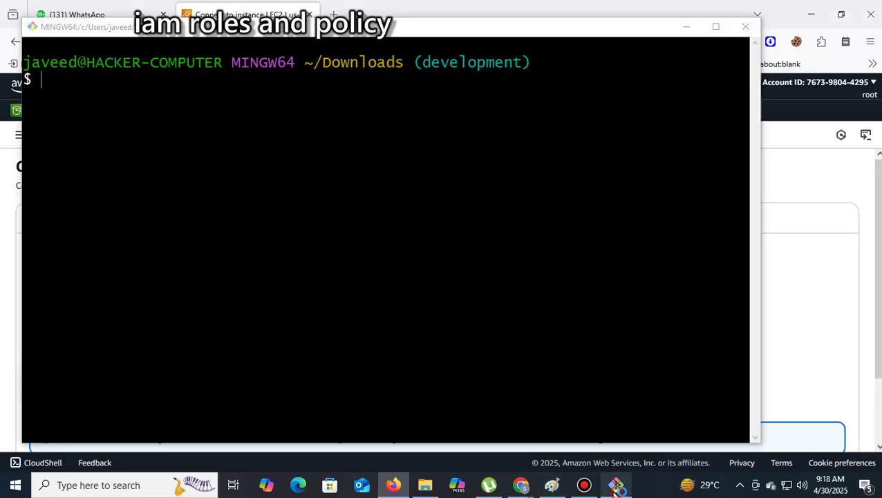
pyautogui.rightClick(211, 96)
pyautogui.click(252, 137)
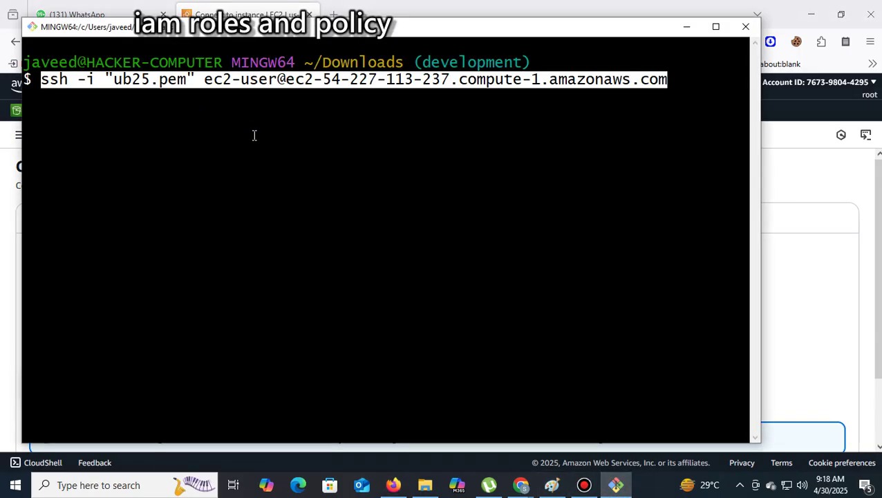
pyautogui.press('Return')
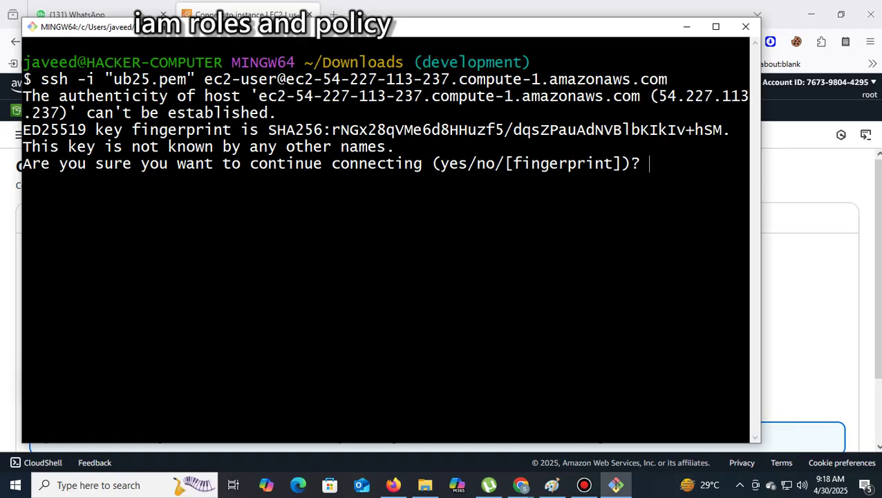
pyautogui.write('yes')
pyautogui.press('Return')
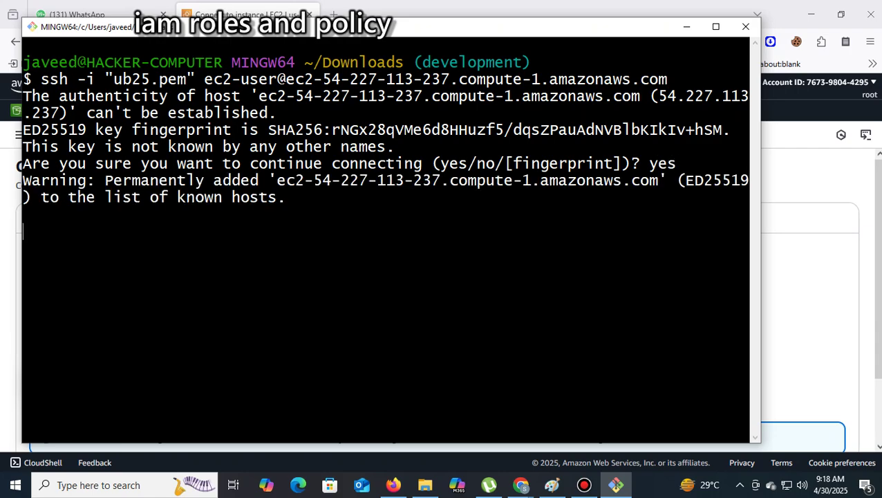
pyautogui.press('Return')
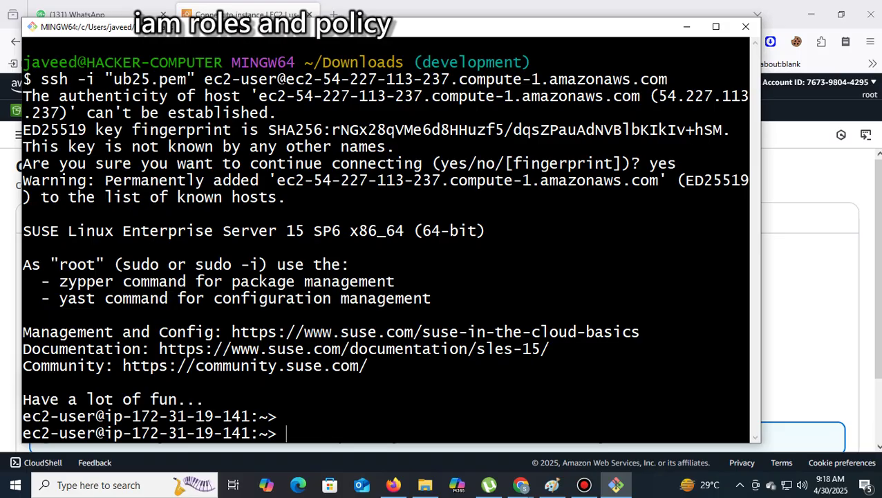
# Switch to a root shell on rolewithec2 with sudo su
pyautogui.write('s')
pyautogui.write('udo su')
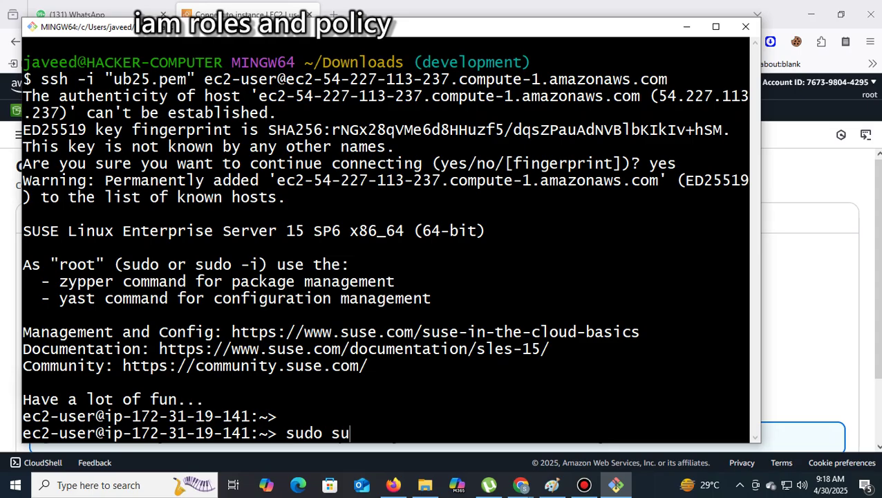
pyautogui.press('Return')
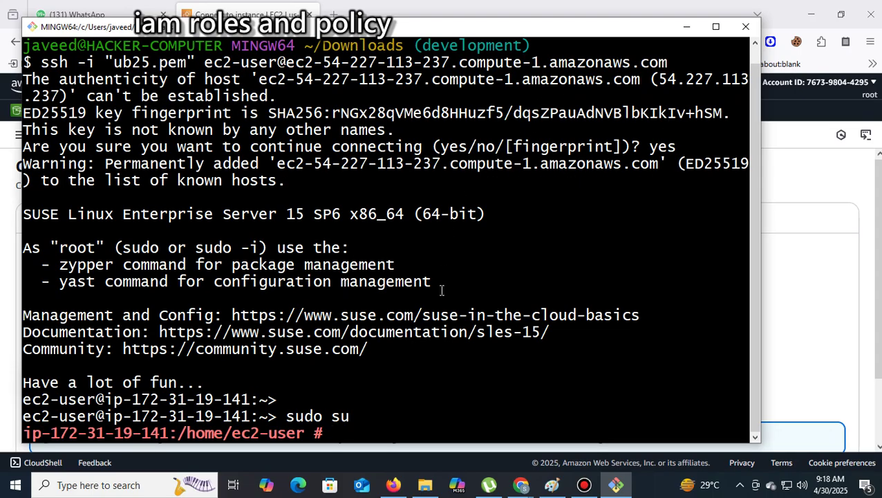
pyautogui.click(393, 485)
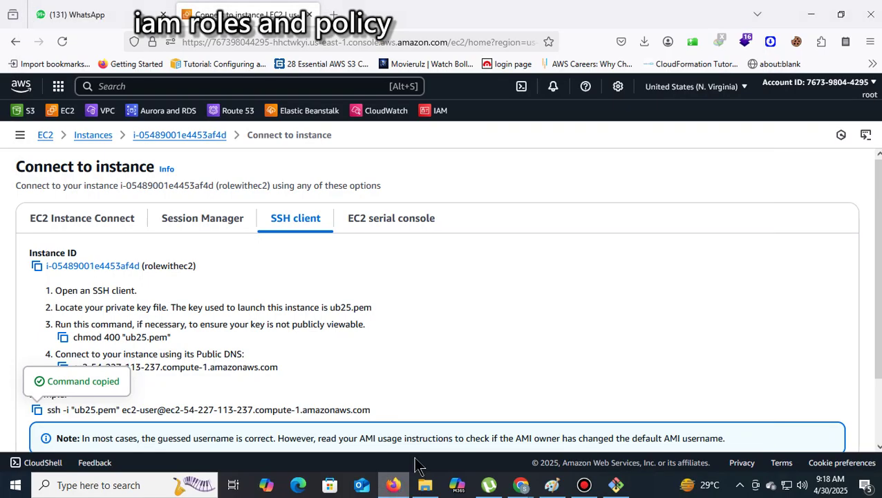
# Open the rolewithoutec2 instance's Connect page and copy its example ssh command
pyautogui.click(98, 139)
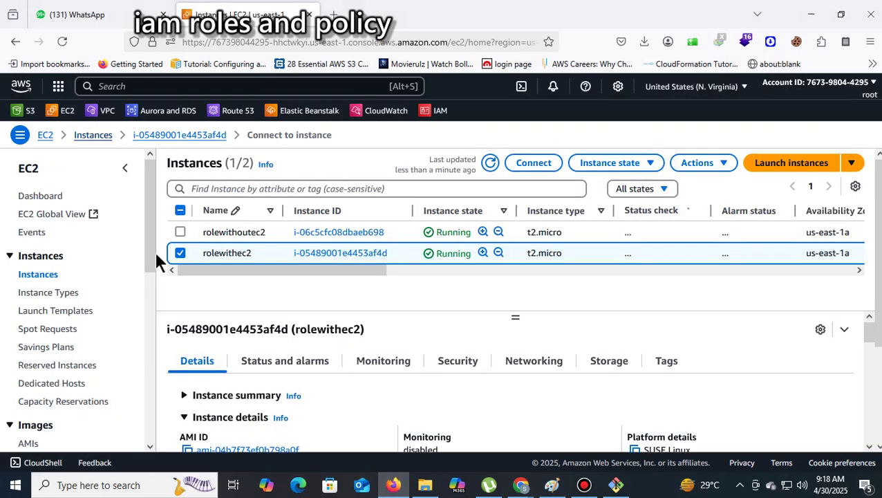
pyautogui.click(179, 251)
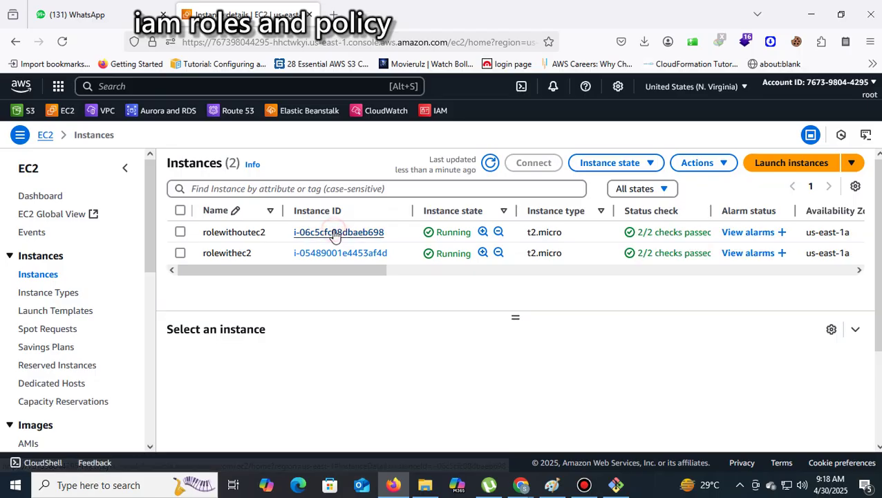
pyautogui.click(336, 233)
pyautogui.click(633, 181)
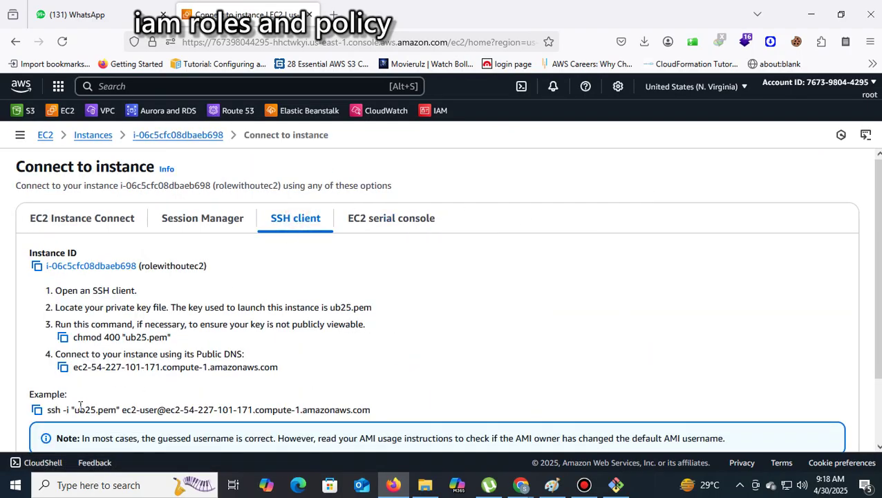
pyautogui.click(37, 409)
pyautogui.click(425, 485)
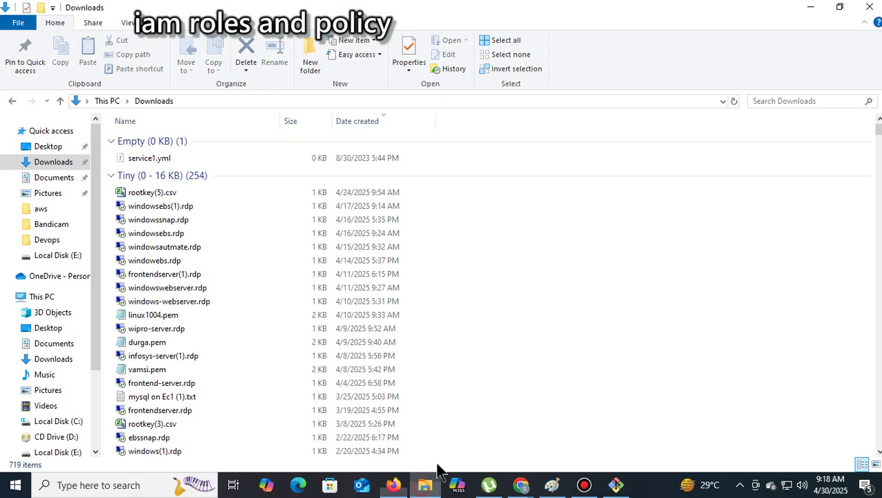
# Open Git Bash in Downloads and SSH into rolewithoutec2, accepting its host fingerprint
pyautogui.rightClick(602, 215)
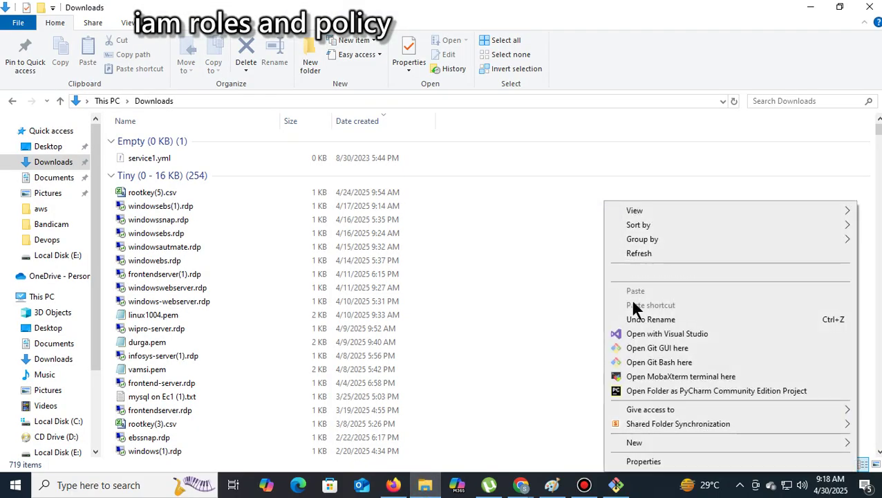
pyautogui.click(668, 363)
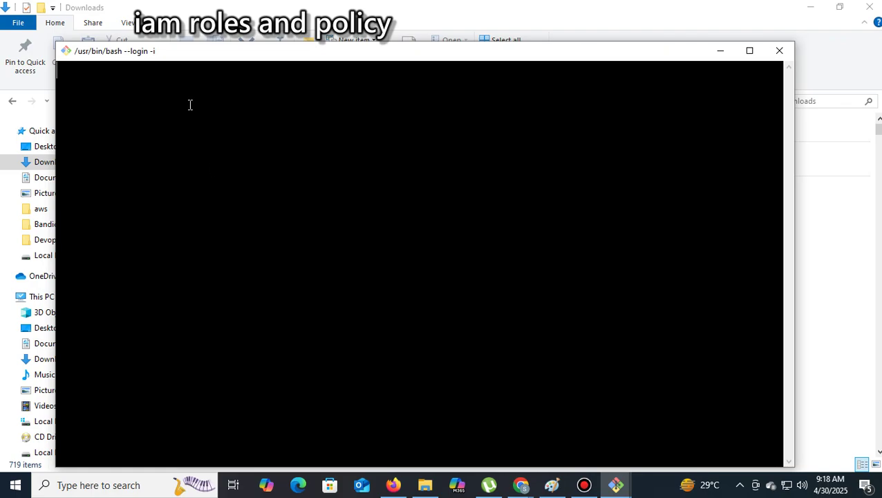
pyautogui.rightClick(193, 99)
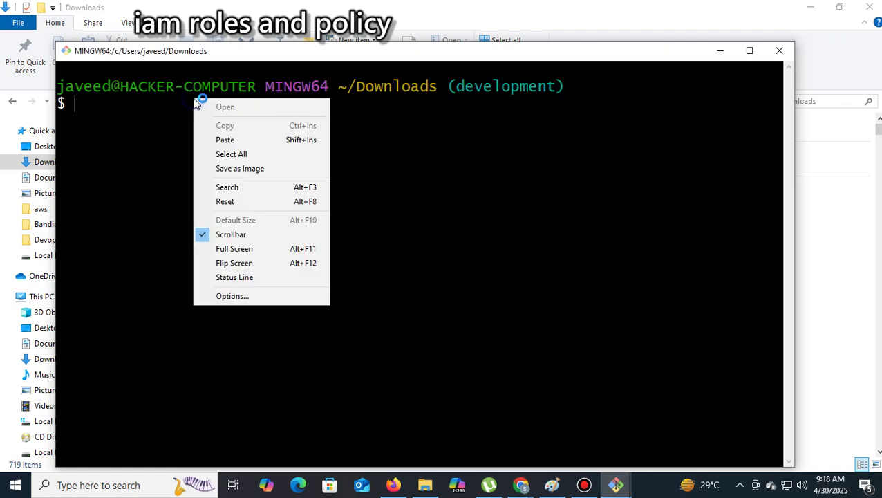
pyautogui.click(225, 141)
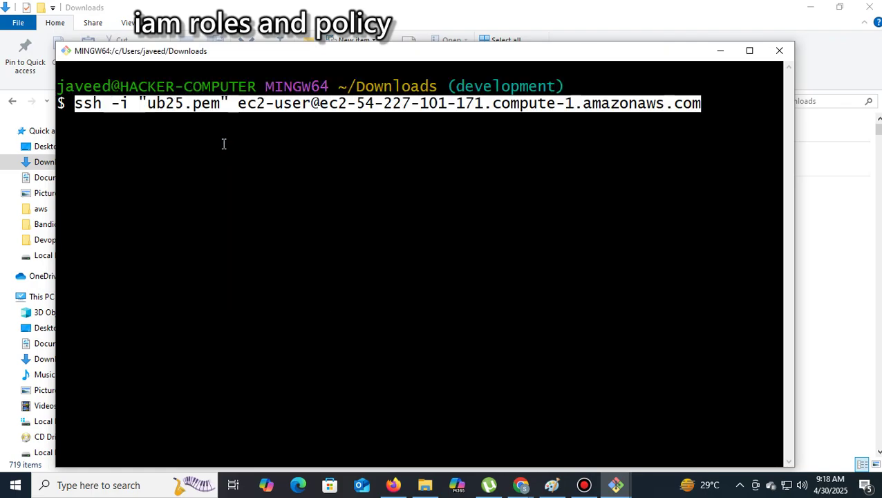
pyautogui.press('Return')
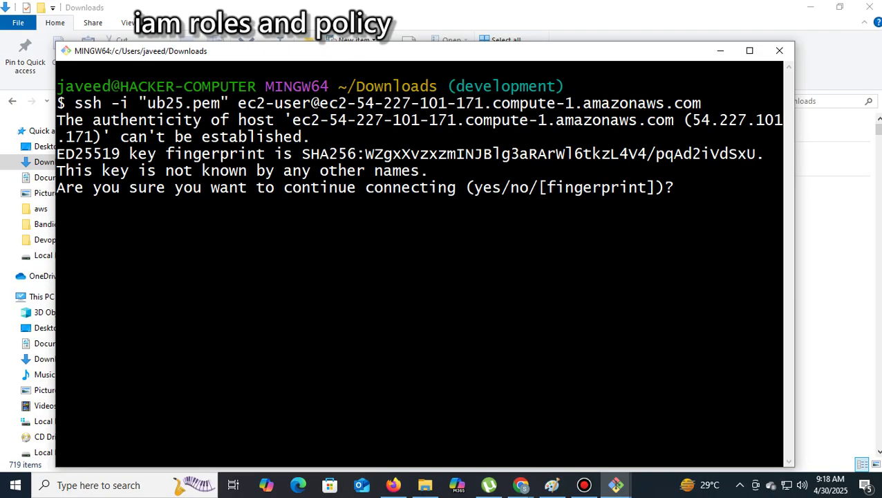
pyautogui.write('yes')
pyautogui.press('Return')
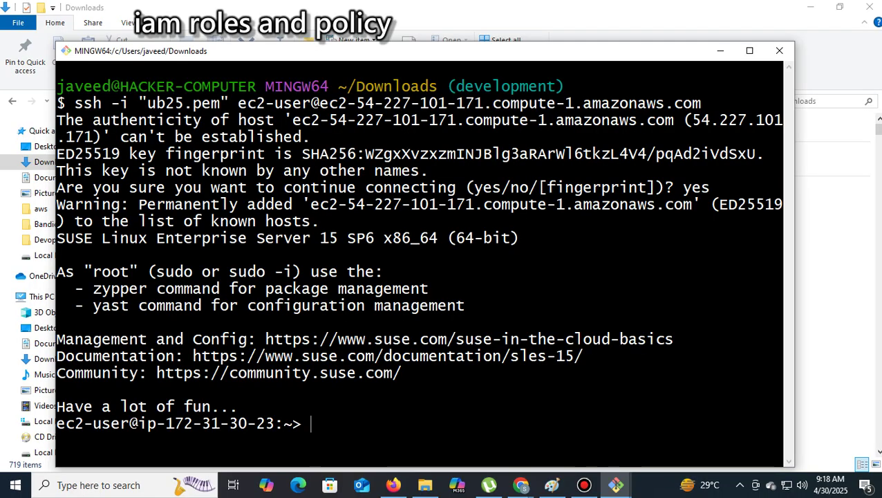
# Become root with sudo su and run uname -a, showing SUSE kernel 6.4.0-150600.23.33-default
pyautogui.write('sudo')
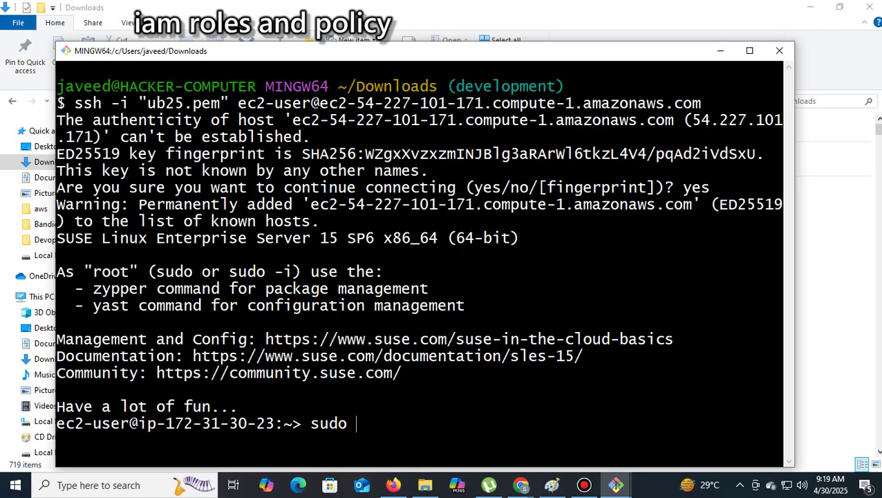
pyautogui.write(' su')
pyautogui.press('Return')
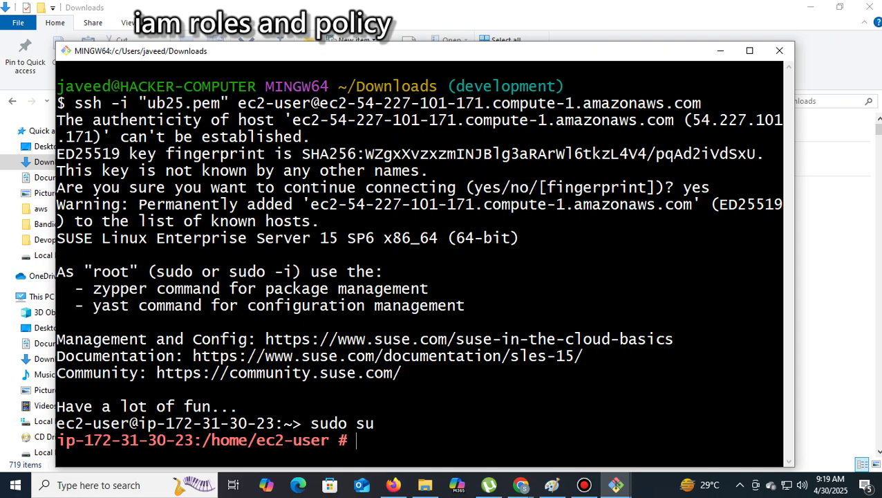
pyautogui.write('uname ')
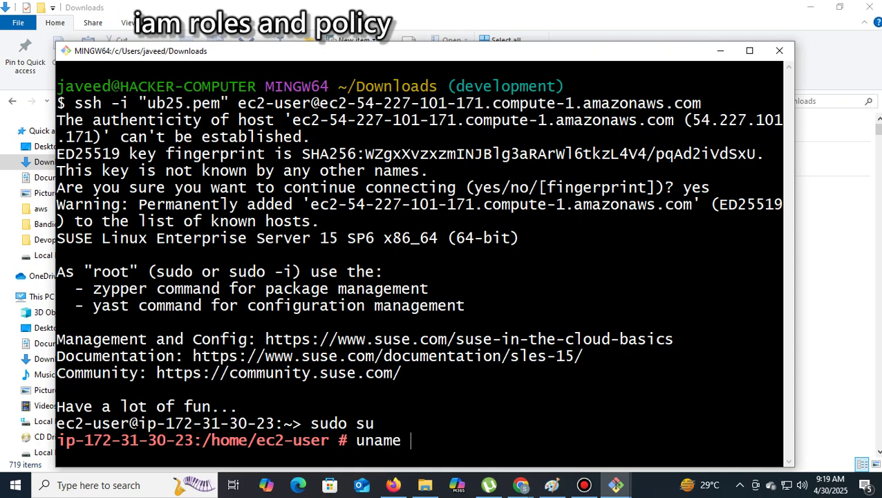
pyautogui.write('-a')
pyautogui.press('Return')
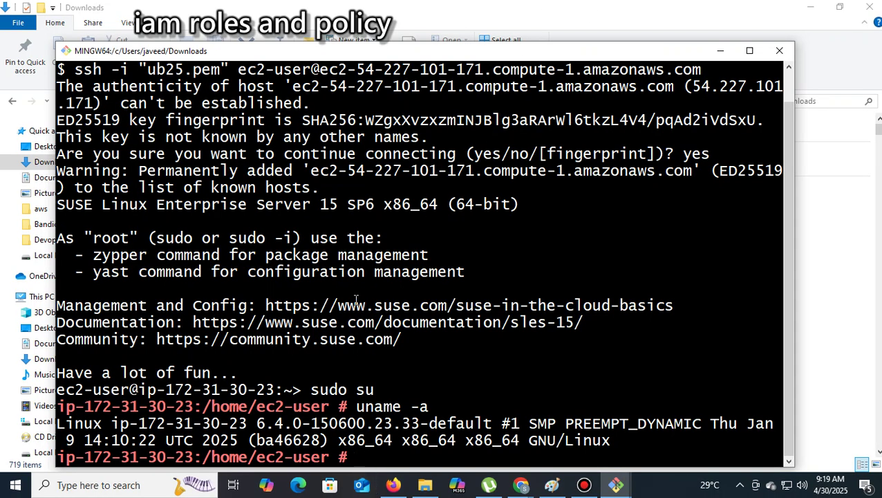
pyautogui.moveTo(346, 305); pyautogui.dragTo(433, 305)
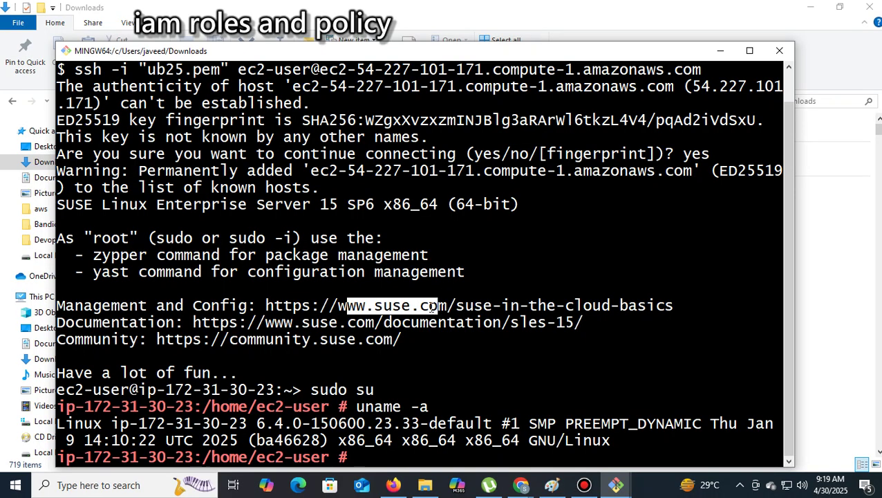
pyautogui.doubleClick(543, 382)
pyautogui.click(742, 310)
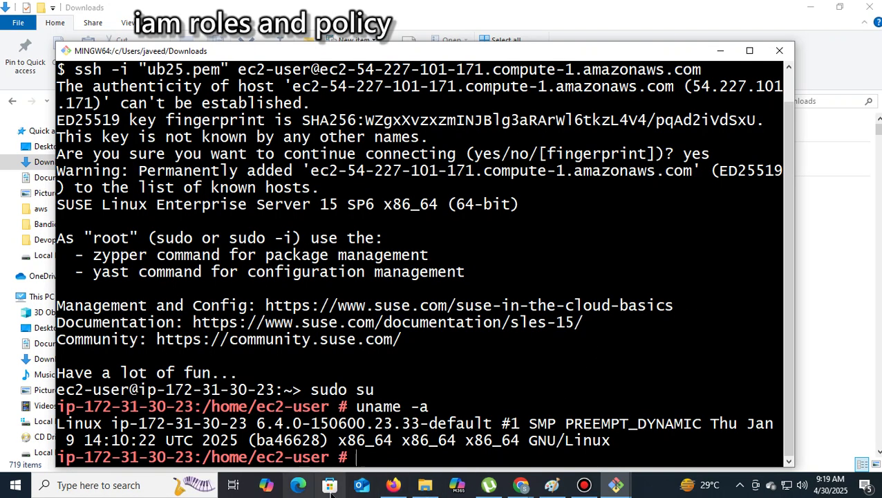
pyautogui.click(394, 485)
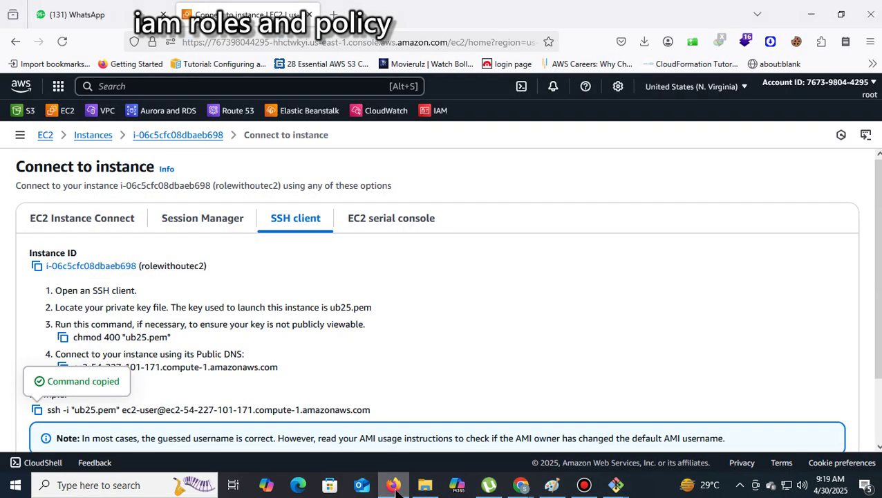
# Search Google for awscli64 in a new Firefox tab
pyautogui.click(330, 14)
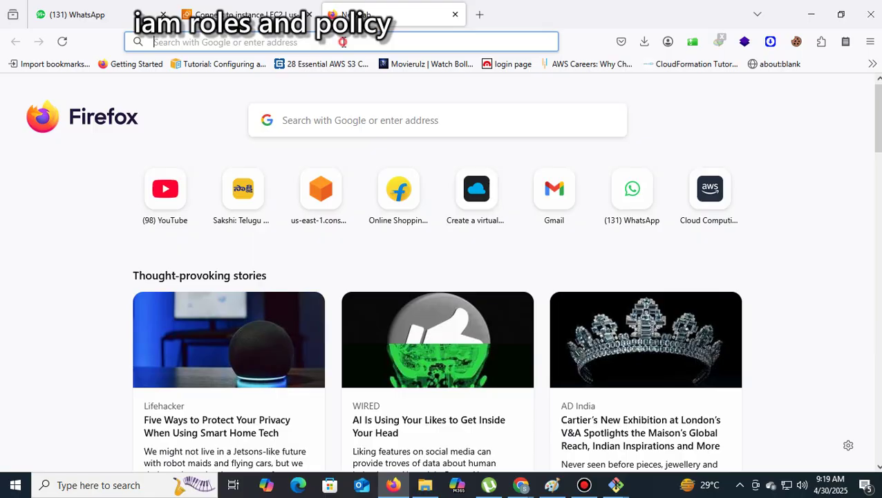
pyautogui.click(339, 40)
pyautogui.write('google.com')
pyautogui.press('Return')
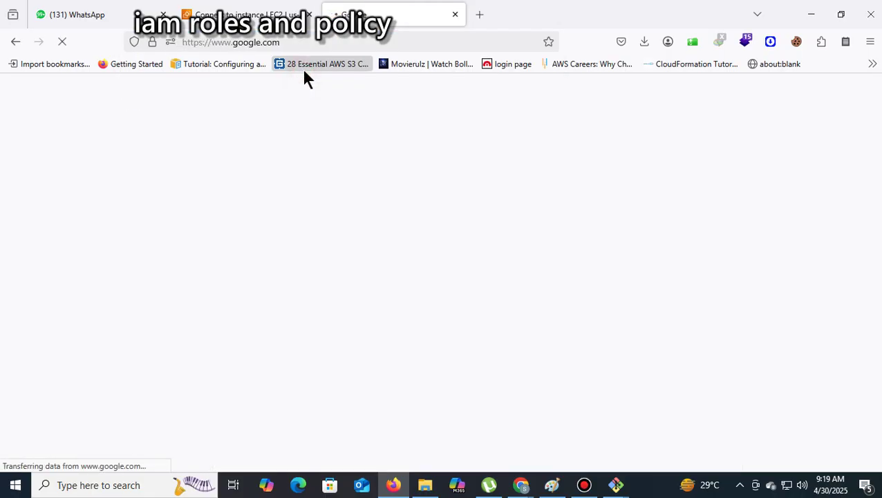
pyautogui.write('aws')
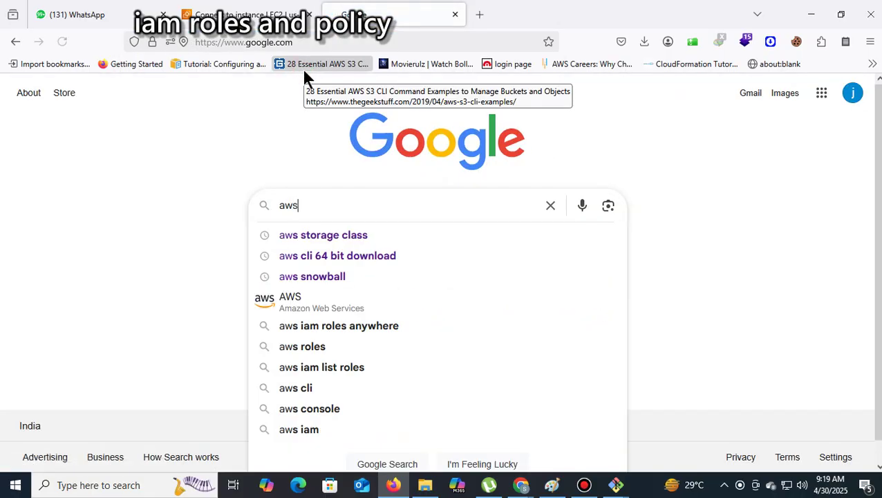
pyautogui.write('cli64')
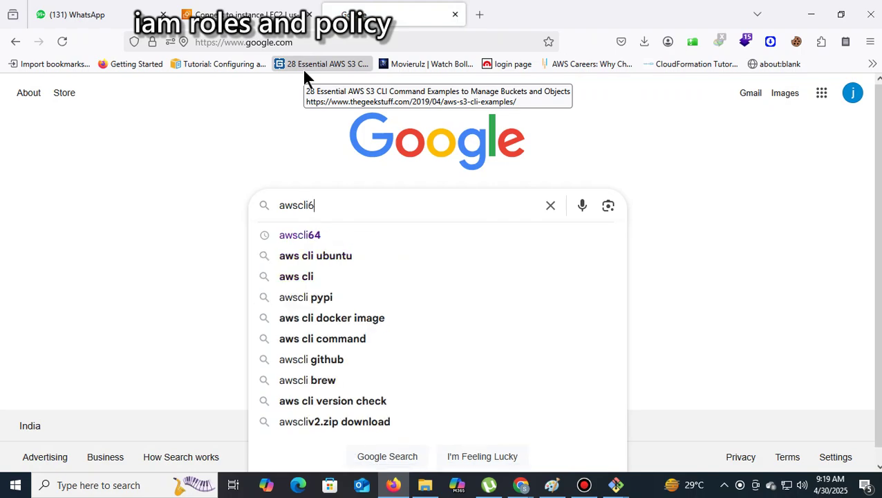
pyautogui.click(310, 235)
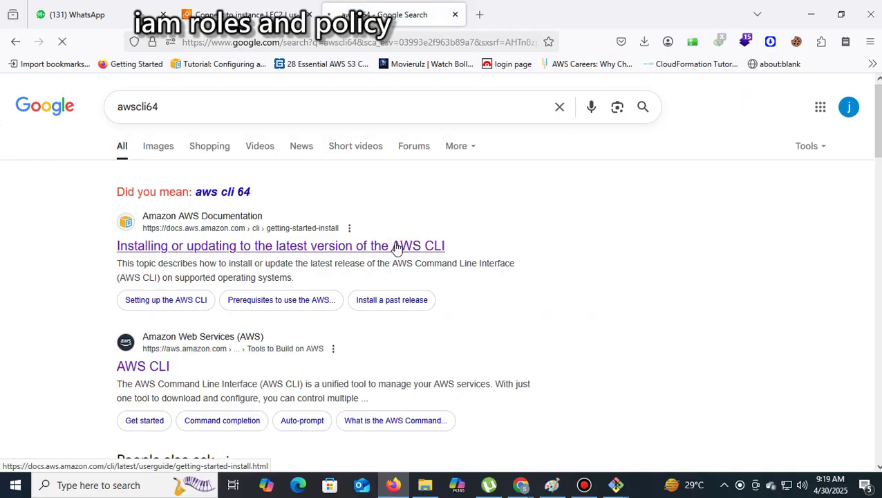
# Open the AWS CLI install guide, expand the Linux instructions and copy the curl install commands
pyautogui.click(398, 246)
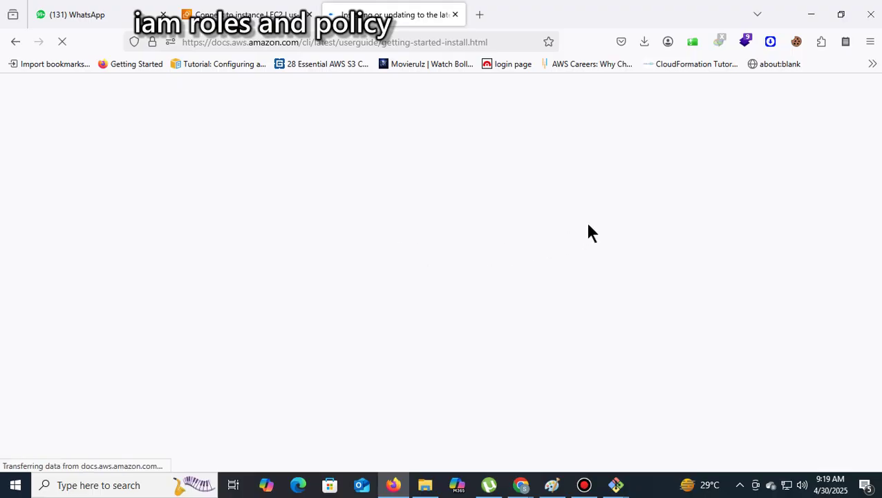
pyautogui.scroll(-4, 589, 241)
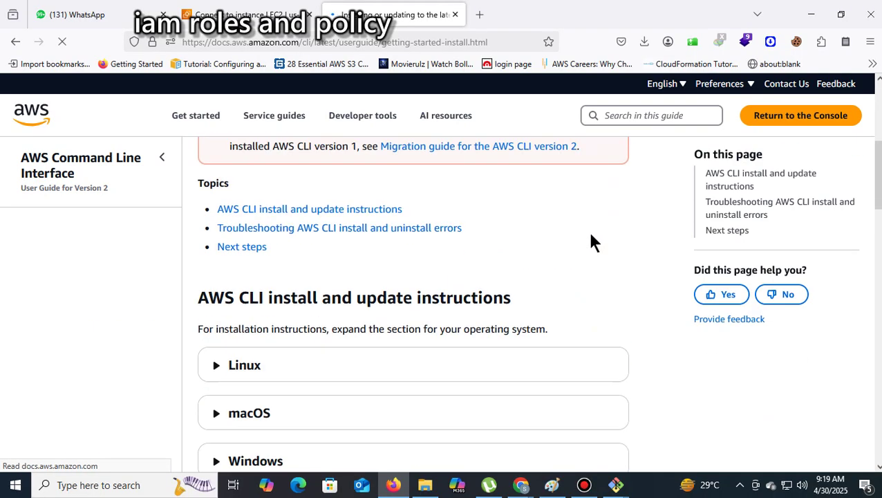
pyautogui.scroll(-1, 589, 243)
pyautogui.click(237, 319)
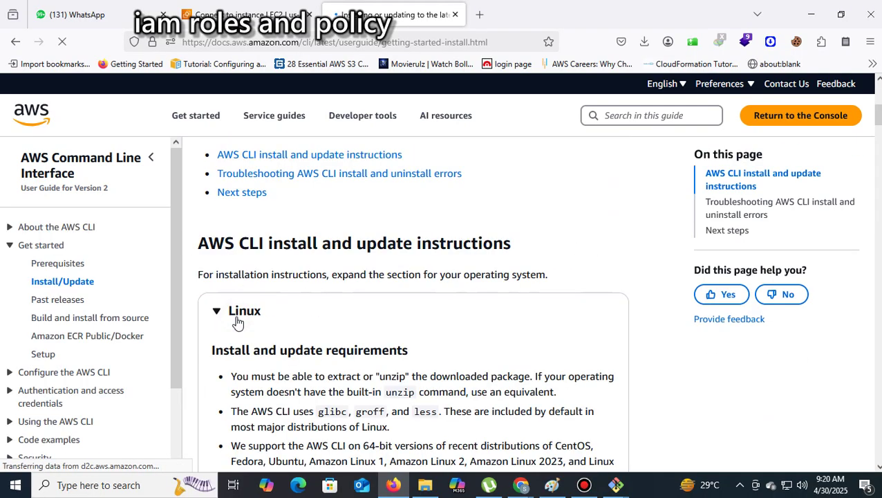
pyautogui.scroll(-13, 397, 312)
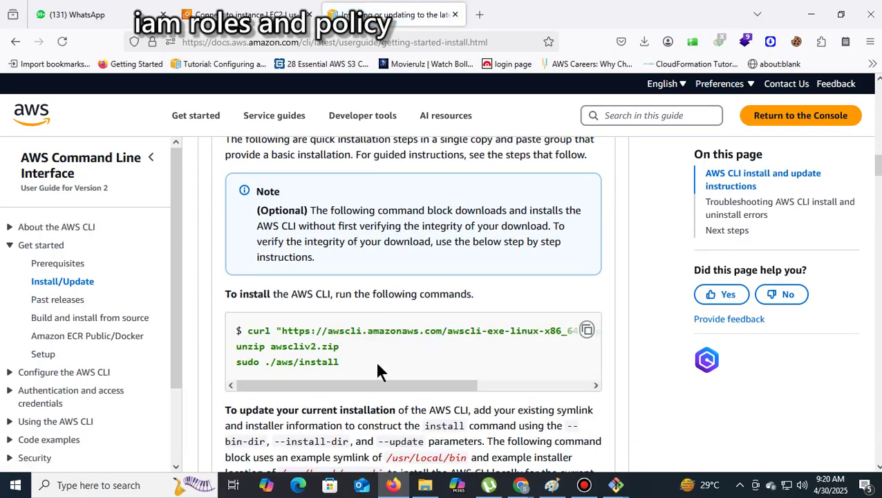
pyautogui.click(587, 331)
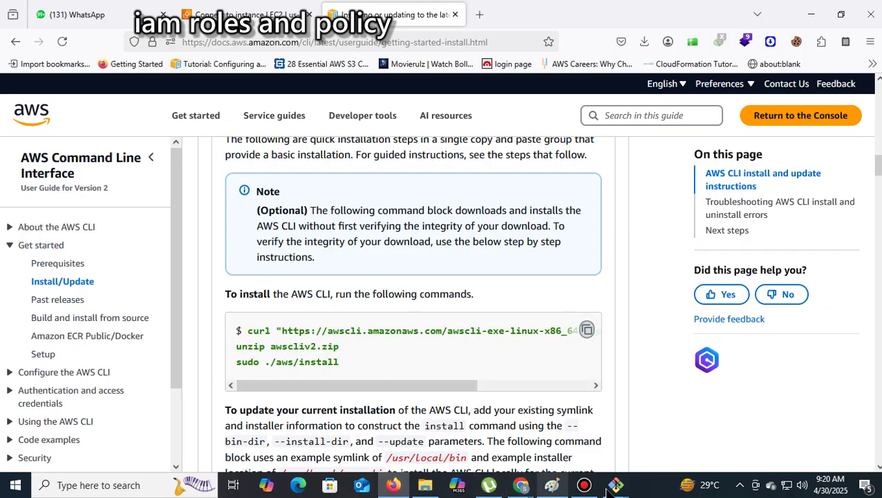
pyautogui.moveTo(615, 485)
pyautogui.click(508, 453)
pyautogui.rightClick(381, 429)
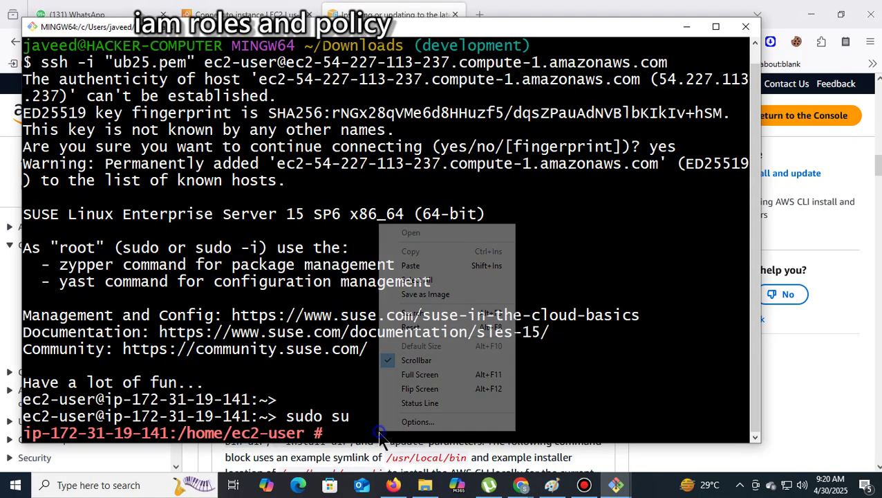
# Run the curl, unzip and sudo ./aws/install commands in both instances' SSH sessions to install AWS CLI
pyautogui.click(411, 266)
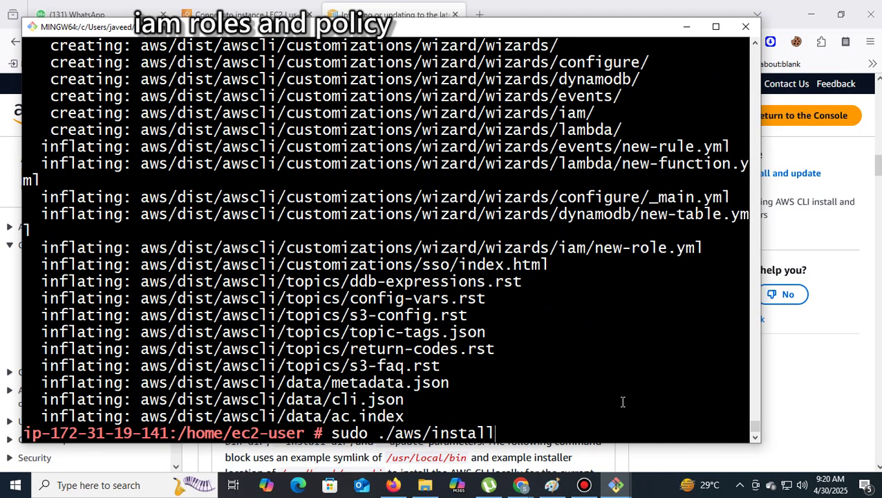
pyautogui.press('Return')
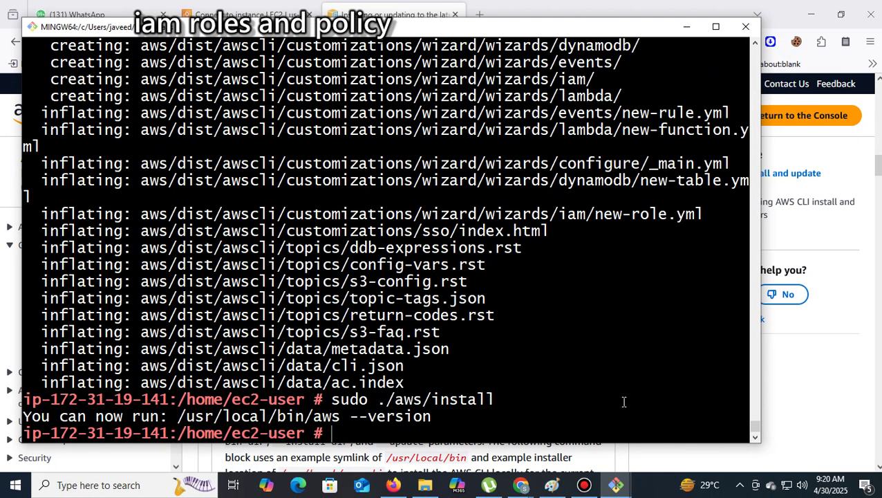
pyautogui.moveTo(616, 485)
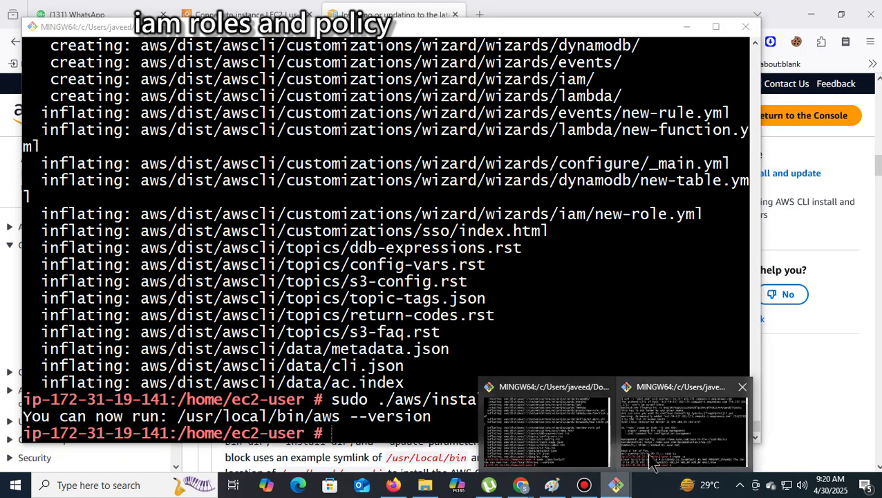
pyautogui.click(648, 453)
pyautogui.rightClick(437, 448)
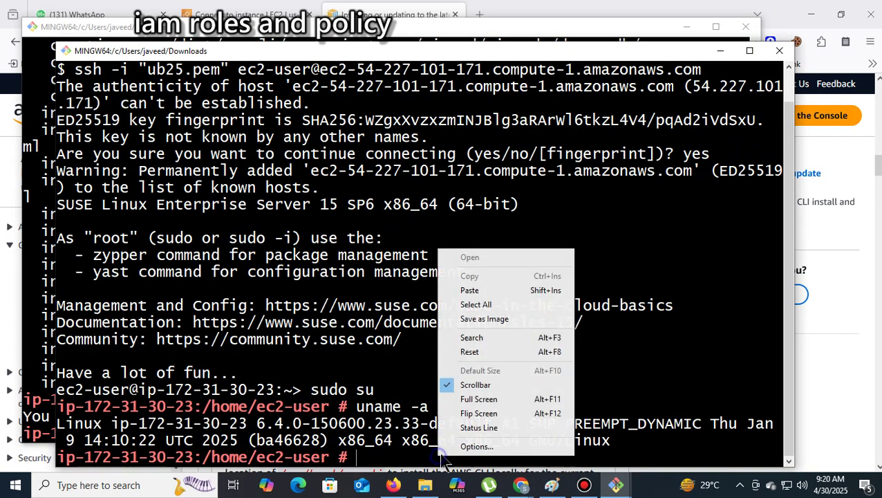
pyautogui.click(475, 290)
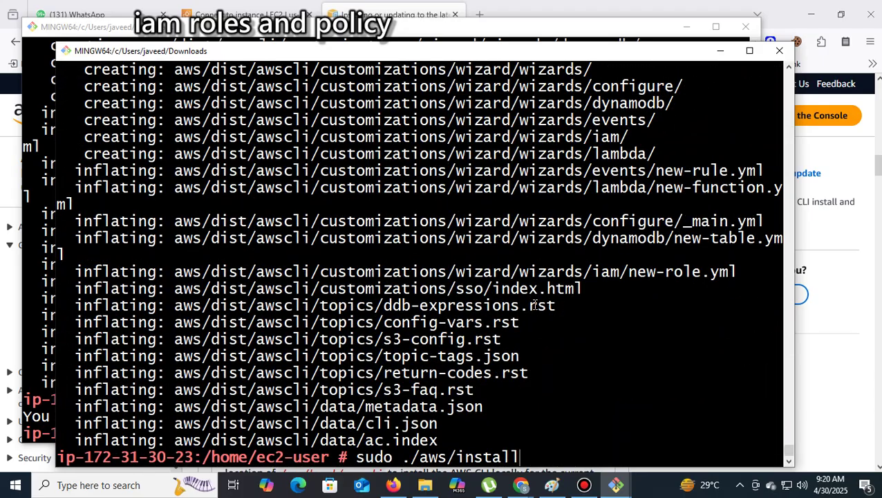
pyautogui.press('Return')
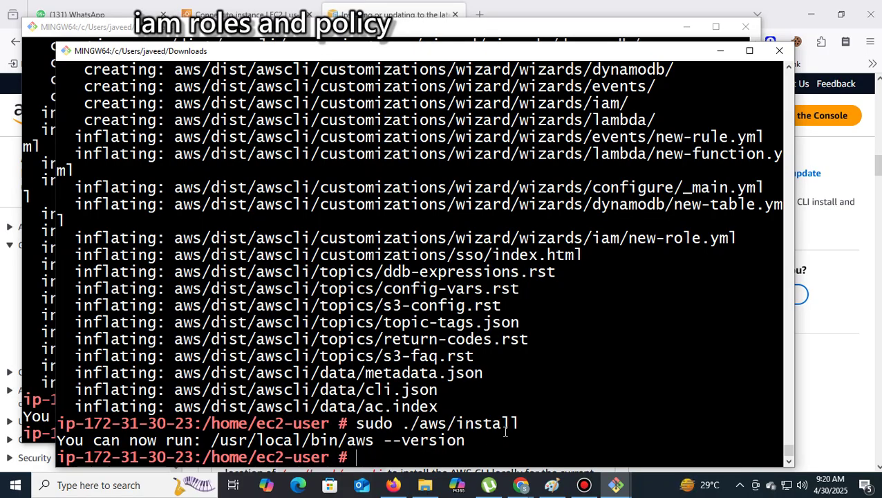
pyautogui.moveTo(394, 486)
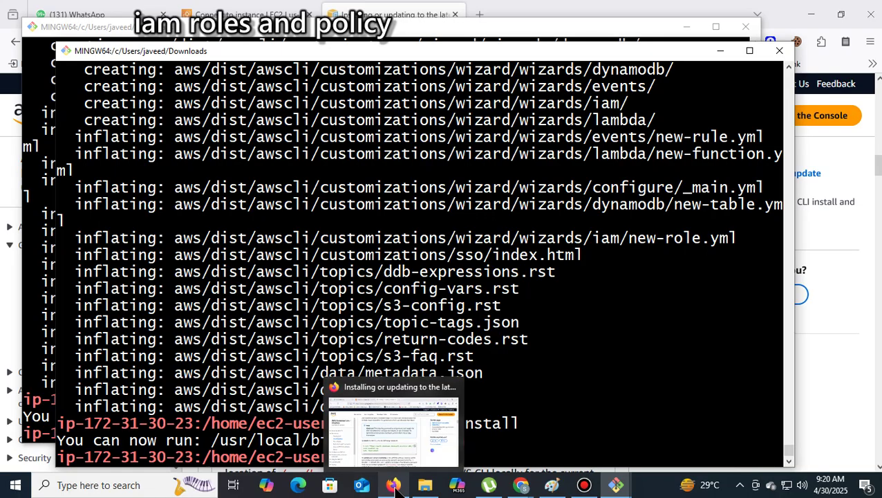
pyautogui.moveTo(615, 485)
pyautogui.click(484, 448)
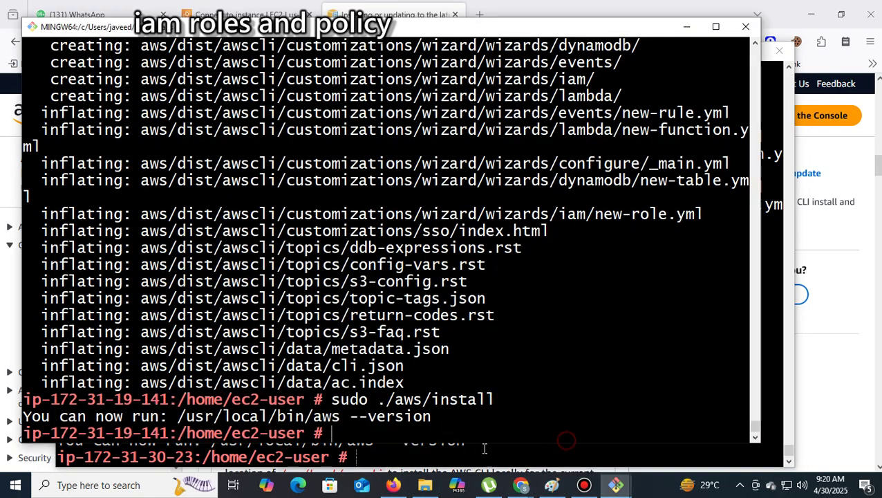
pyautogui.write('aws')
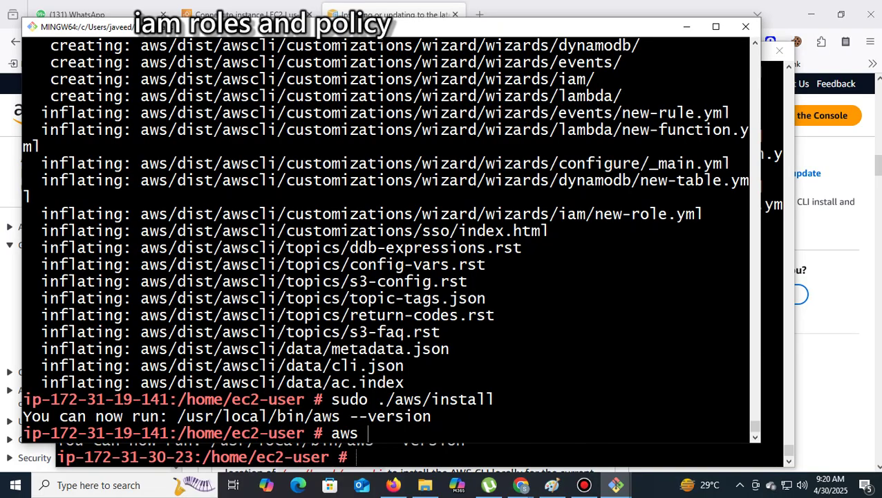
pyautogui.write(' s3 ls')
pyautogui.press('Return')
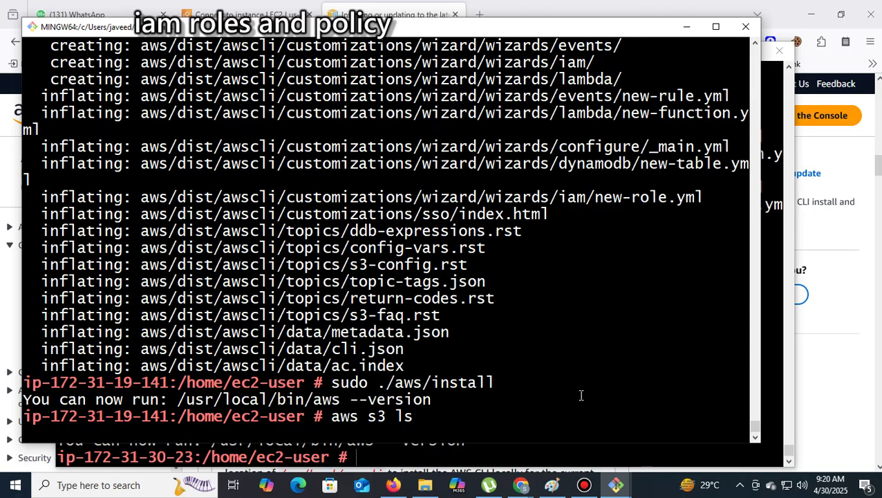
pyautogui.moveTo(381, 417); pyautogui.dragTo(16, 346)
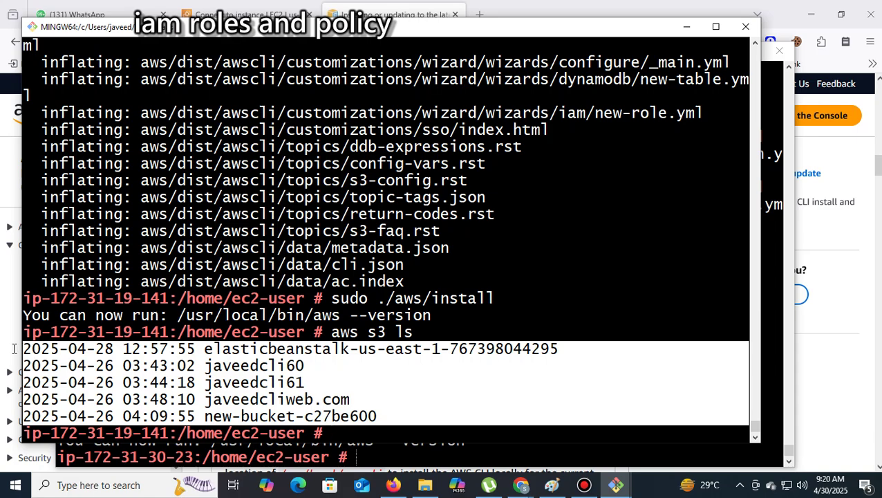
pyautogui.moveTo(434, 318); pyautogui.dragTo(434, 319)
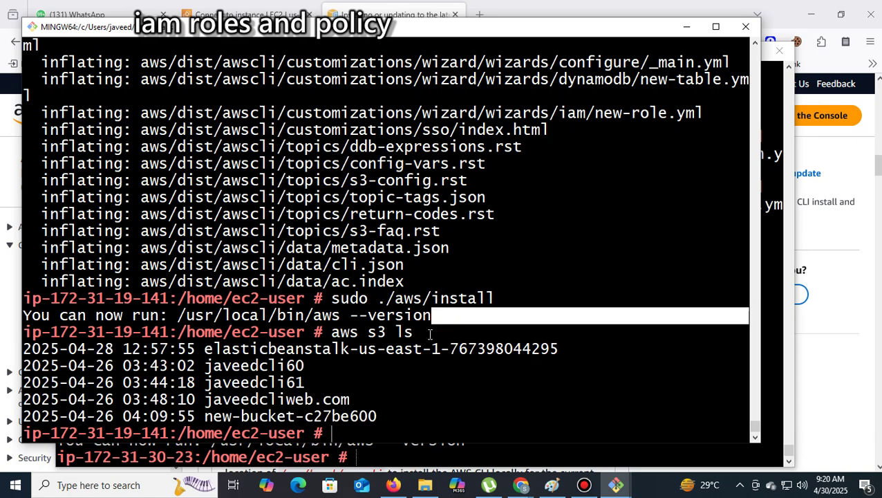
pyautogui.doubleClick(431, 333)
pyautogui.click(410, 333)
pyautogui.doubleClick(413, 333)
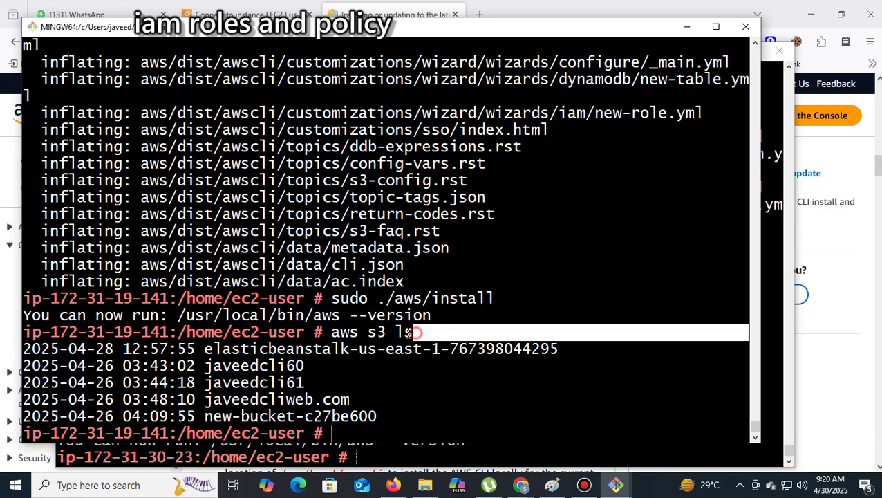
pyautogui.moveTo(413, 333); pyautogui.dragTo(340, 332)
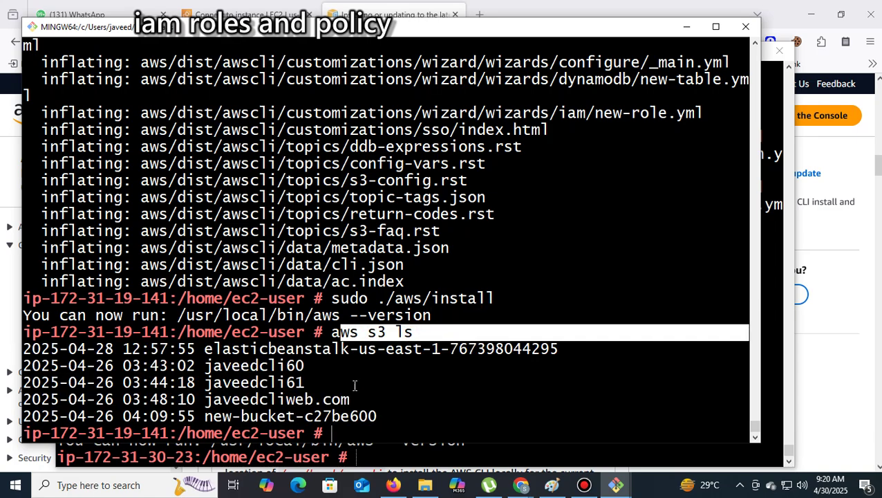
pyautogui.doubleClick(415, 383)
pyautogui.moveTo(409, 333); pyautogui.dragTo(330, 332)
pyautogui.moveTo(377, 419); pyautogui.dragTo(27, 349)
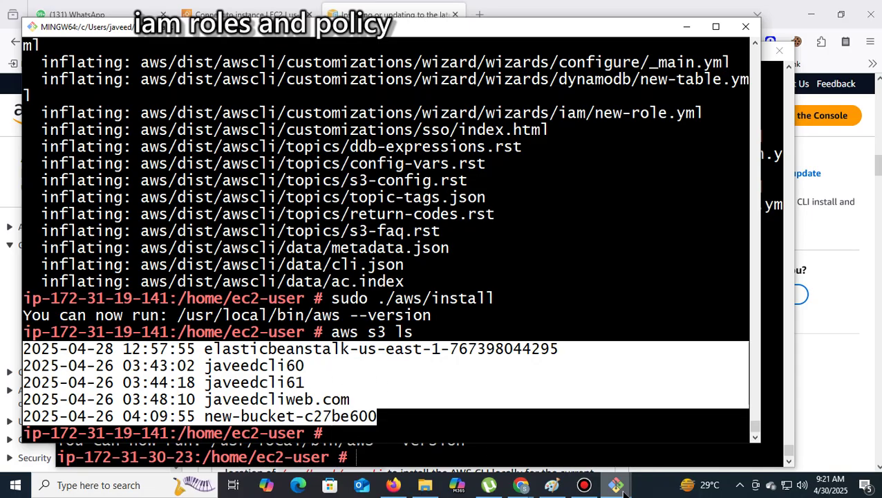
# Run aws s3 ls on ip-172-31-30-23, get the missing credentials error, then start aws configure
pyautogui.moveTo(614, 483)
pyautogui.click(681, 415)
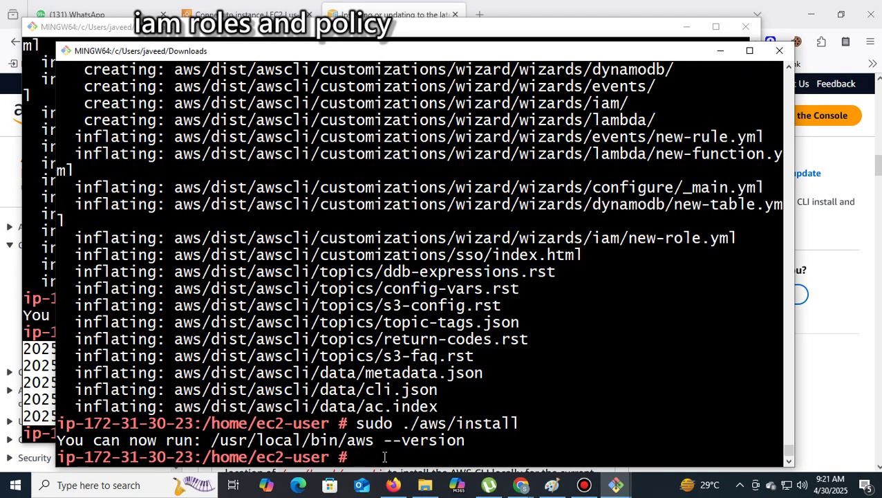
pyautogui.write('aws s3')
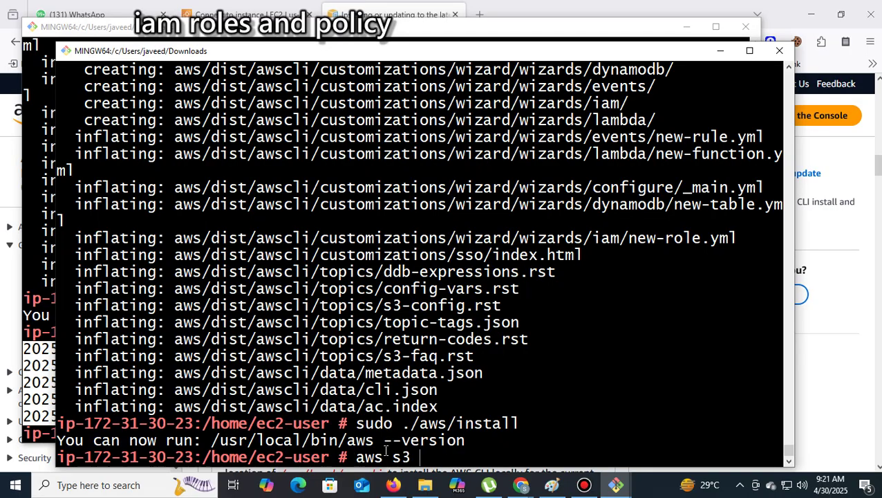
pyautogui.write(' ls')
pyautogui.press('Return')
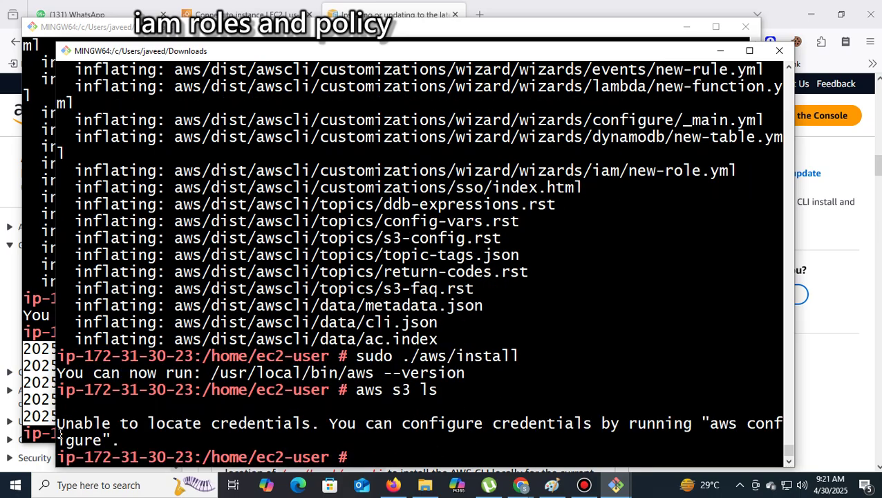
pyautogui.moveTo(59, 424); pyautogui.dragTo(304, 434)
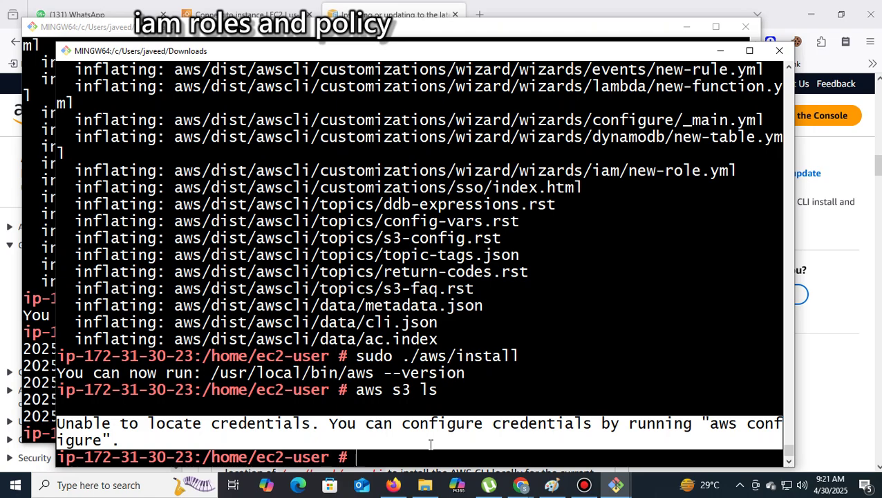
pyautogui.write('aw')
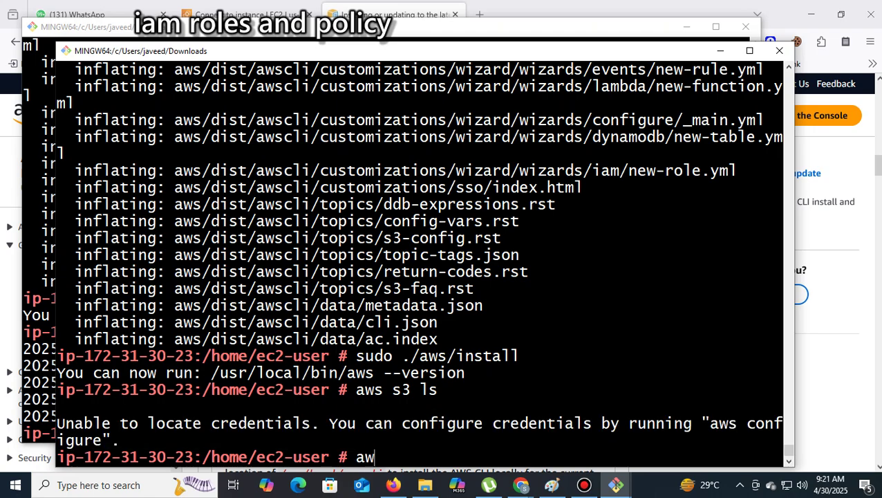
pyautogui.write('s configure')
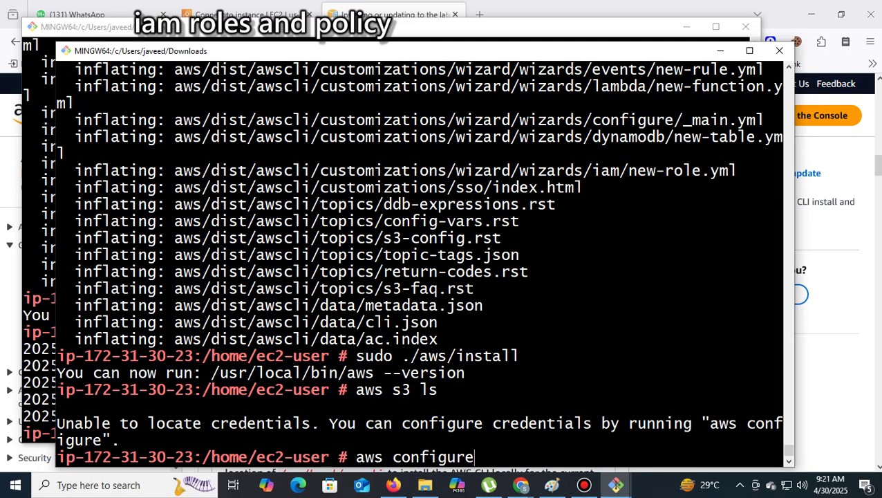
pyautogui.press('Return')
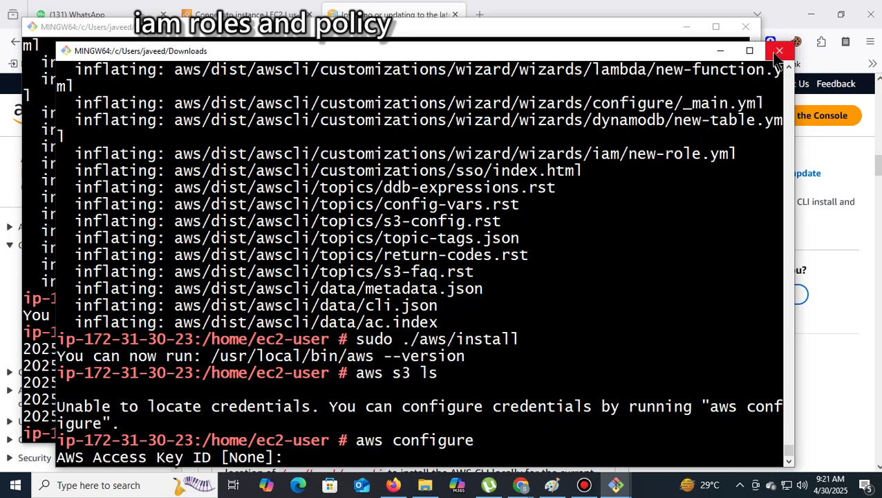
# Close both Git Bash windows, confirming each close warning
pyautogui.click(778, 59)
pyautogui.click(464, 293)
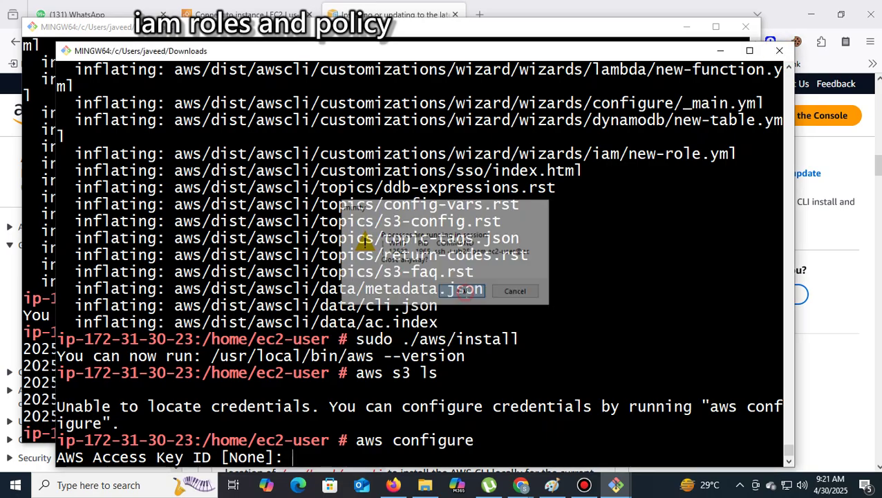
pyautogui.click(745, 26)
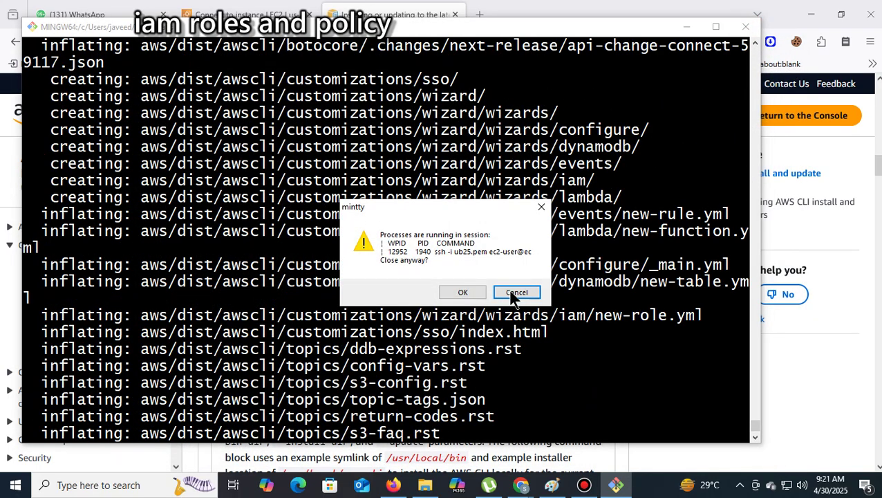
pyautogui.click(464, 292)
pyautogui.scroll(10, 873, 300)
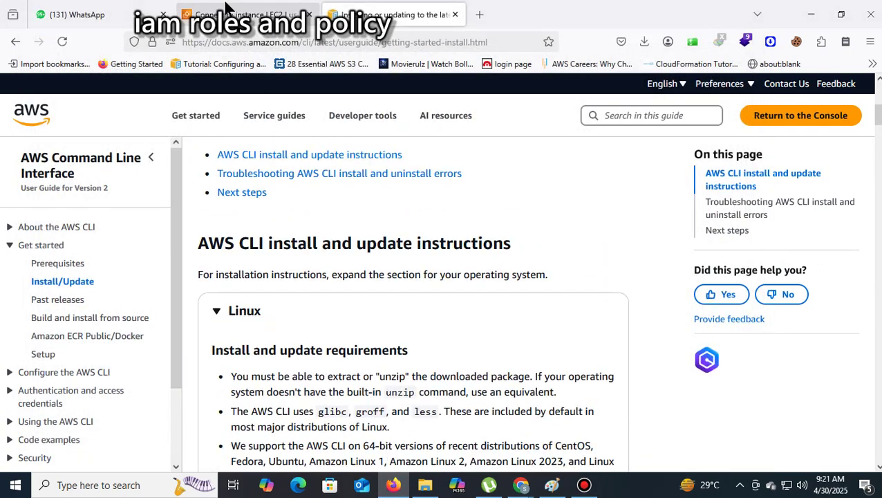
# In EC2 Instances, select both rolewithoutec2 and rolewithec2
pyautogui.click(228, 10)
pyautogui.click(97, 135)
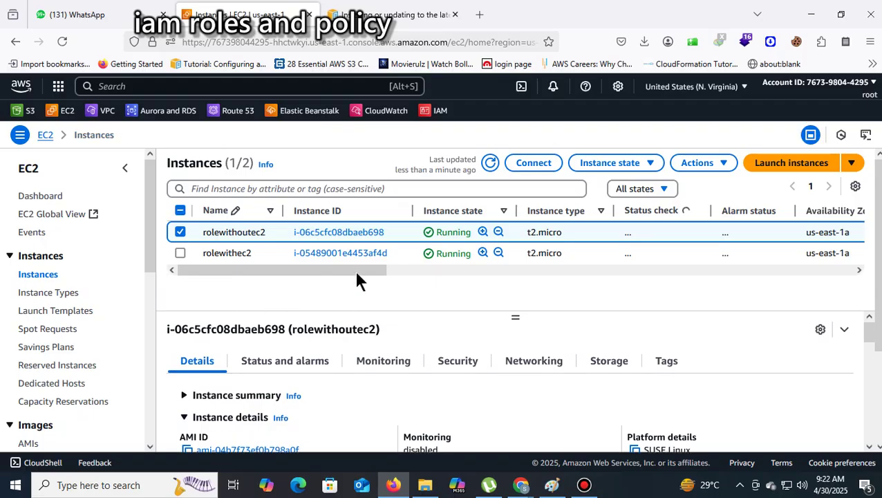
pyautogui.hscroll(3, 378, 268)
pyautogui.moveTo(367, 276); pyautogui.dragTo(792, 267)
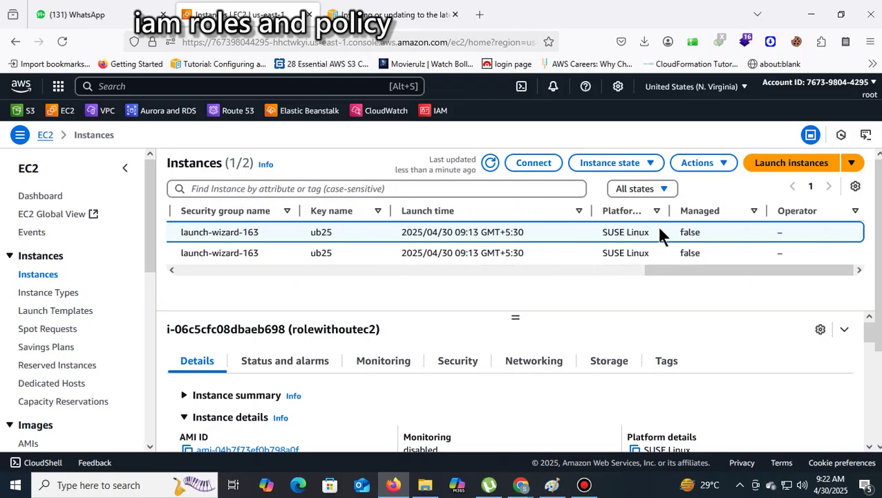
pyautogui.moveTo(650, 232); pyautogui.dragTo(605, 232)
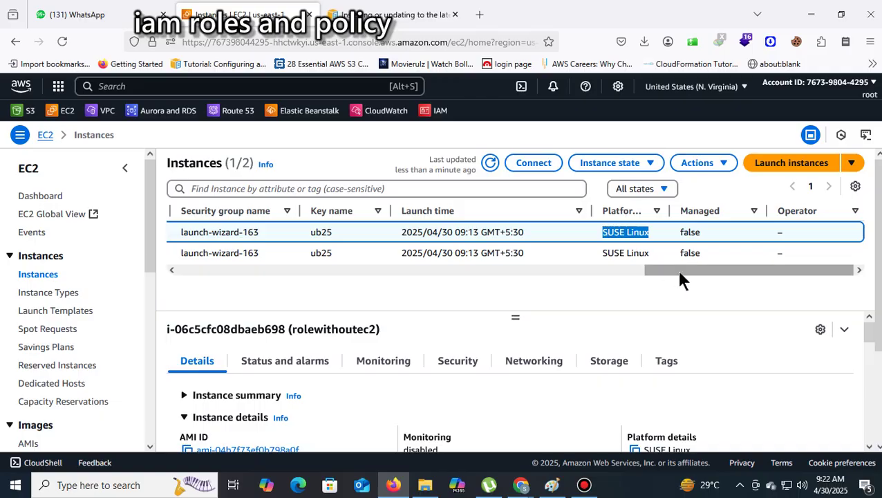
pyautogui.moveTo(676, 267); pyautogui.dragTo(145, 272)
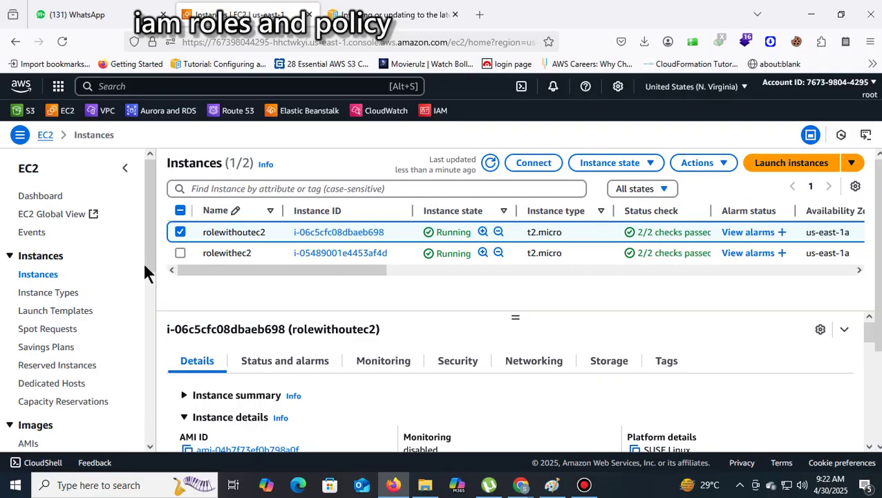
pyautogui.click(180, 254)
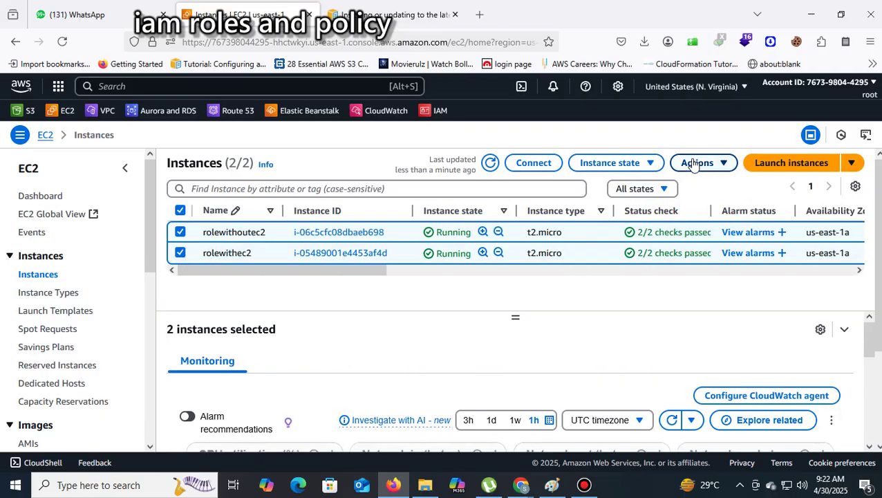
pyautogui.moveTo(355, 270); pyautogui.dragTo(264, 322)
# Terminate both selected instances and confirm the termination
pyautogui.click(723, 165)
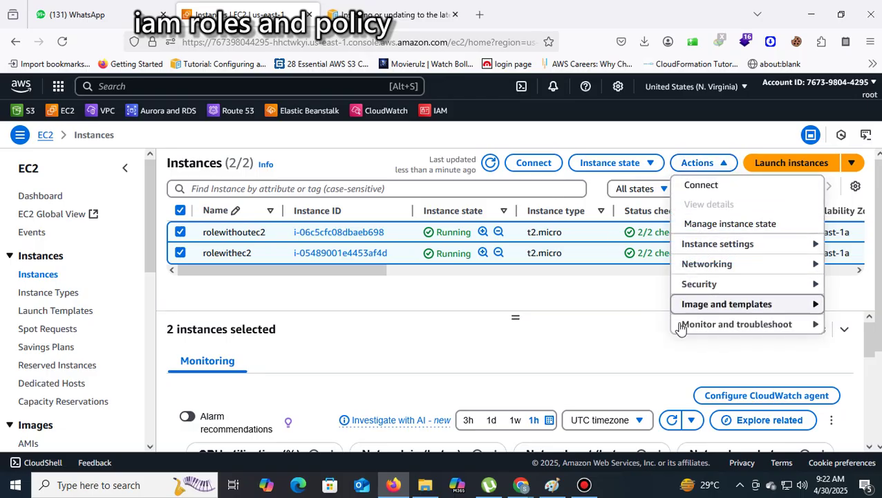
pyautogui.rightClick(378, 234)
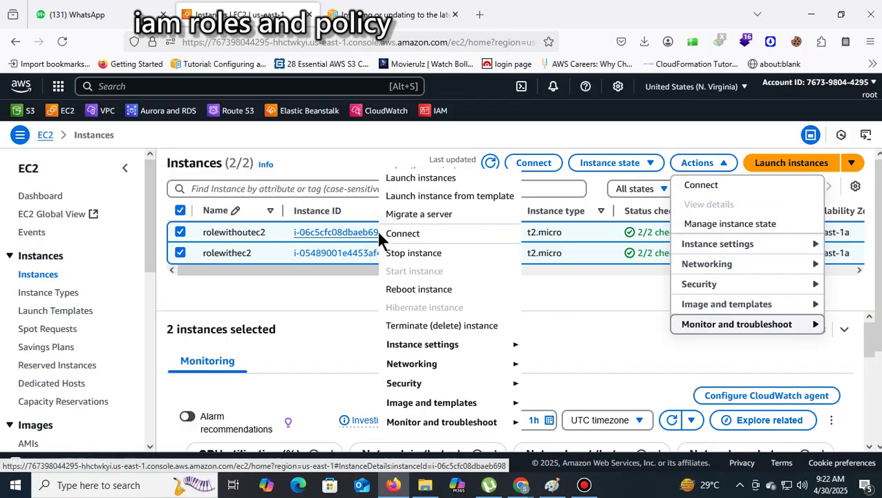
pyautogui.click(401, 325)
pyautogui.click(722, 397)
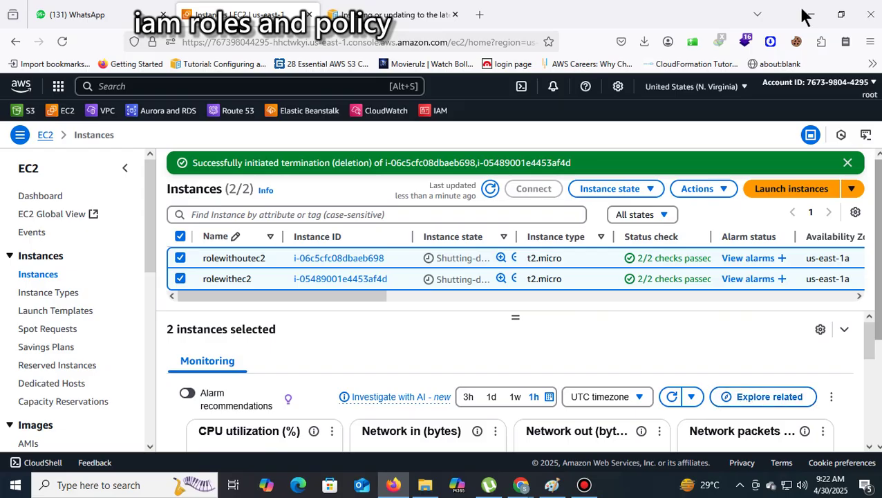
pyautogui.click(383, 13)
# Search Google for 'policy and role in aws'
pyautogui.click(444, 46)
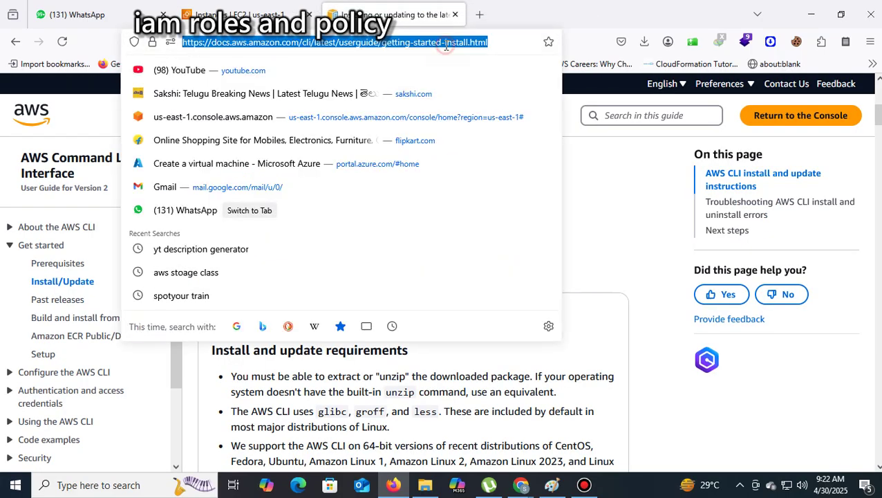
pyautogui.write('g')
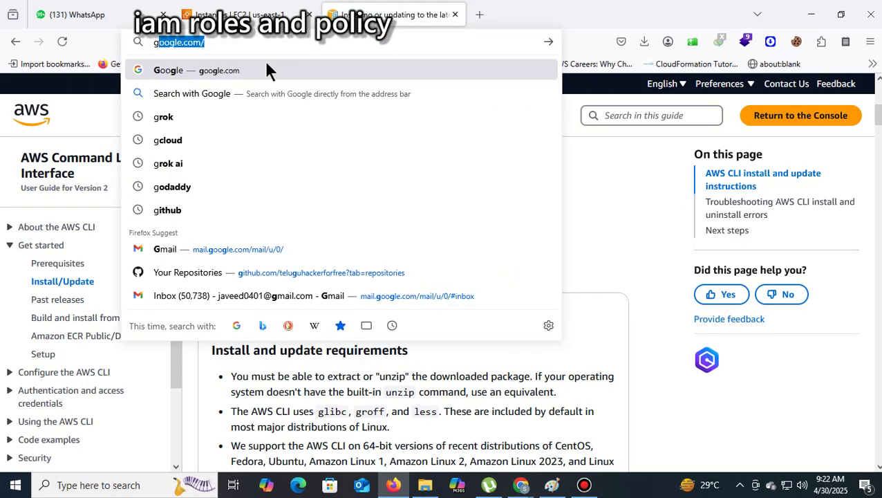
pyautogui.press('Return')
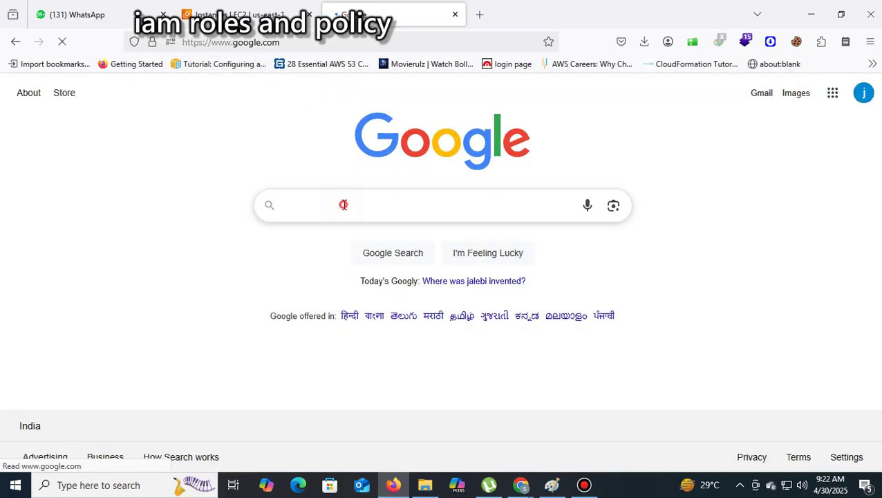
pyautogui.click(343, 205)
pyautogui.write('poli')
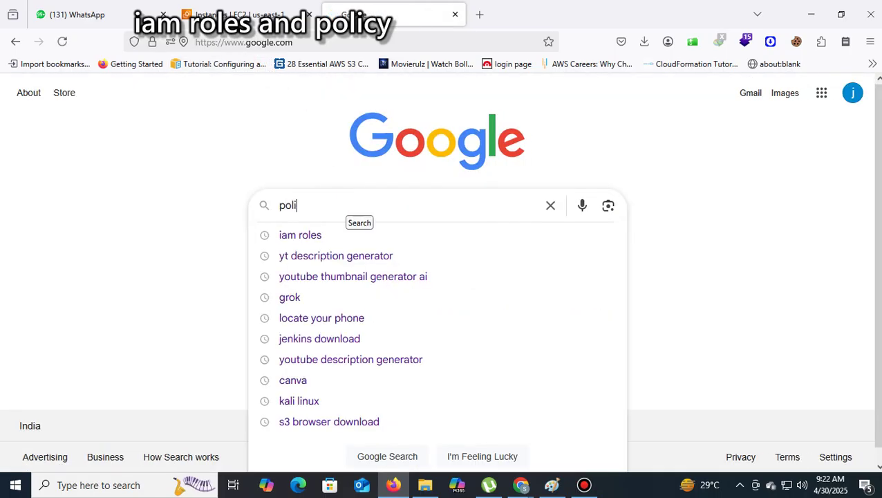
pyautogui.write('cy')
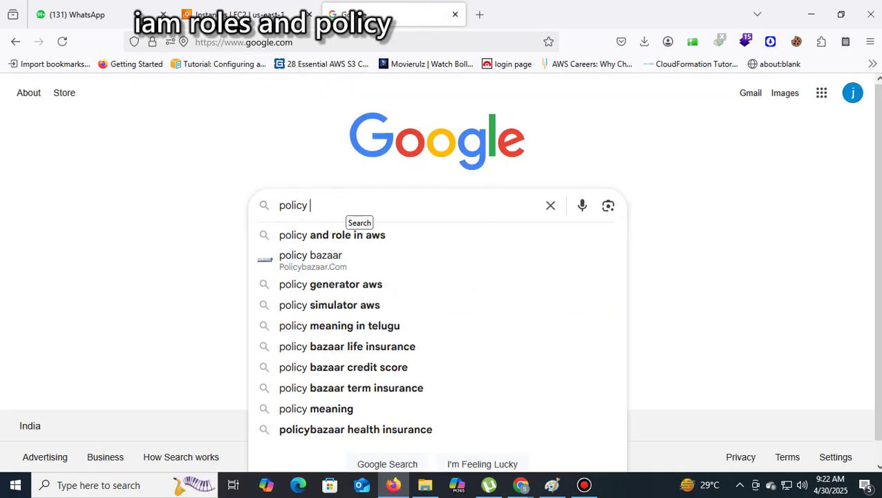
pyautogui.click(363, 238)
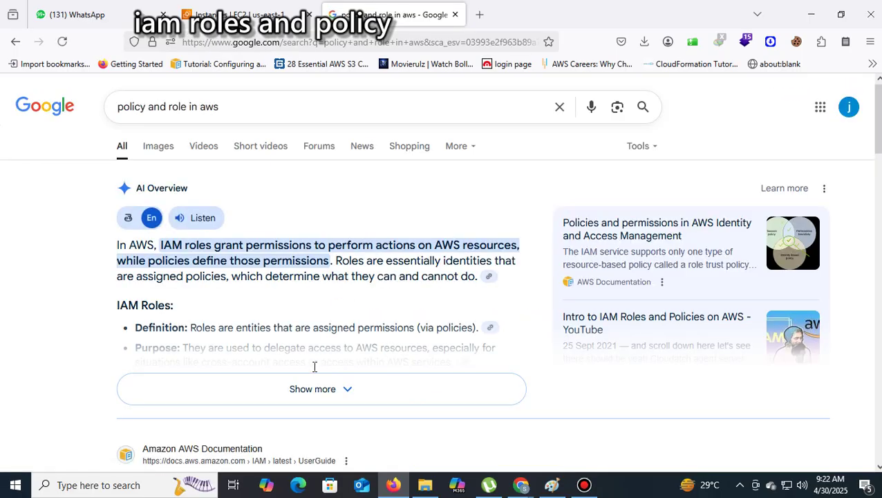
# Expand and read the AI Overview explaining IAM roles and IAM policy types
pyautogui.click(326, 395)
pyautogui.scroll(-3, 511, 265)
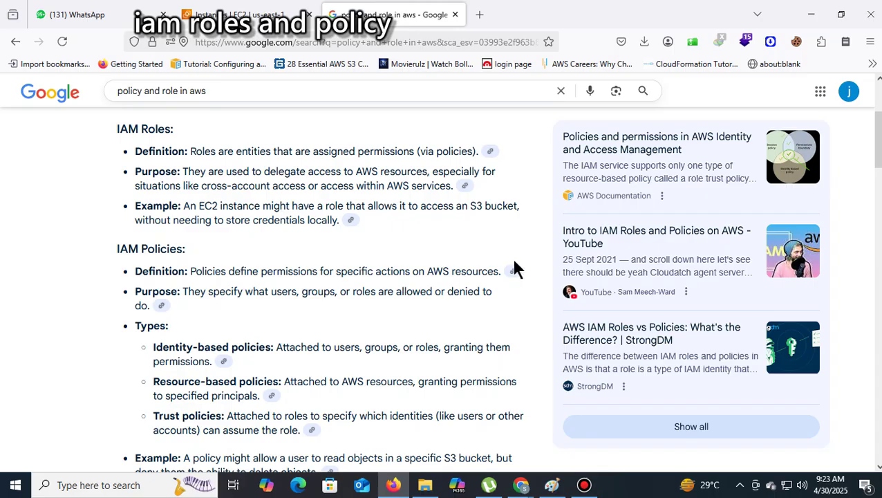
pyautogui.scroll(3, 515, 270)
pyautogui.click(270, 100)
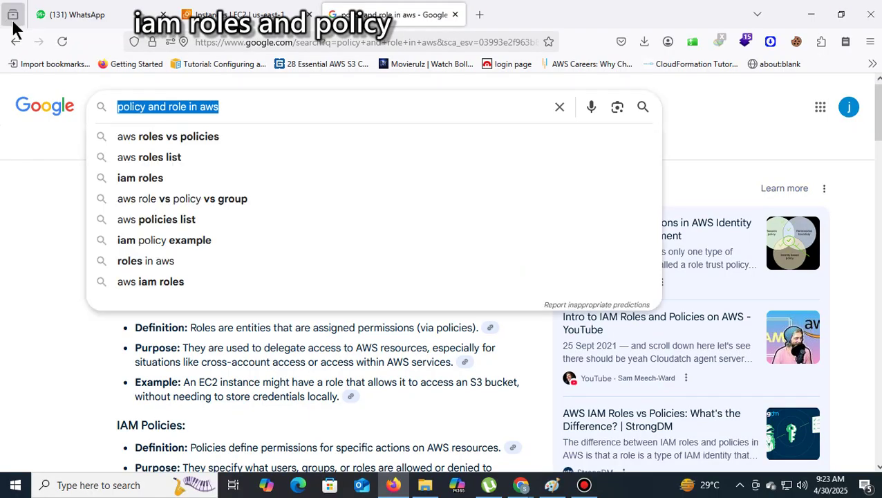
# Search Google for 'custom policy', then for 'aws managed policy,custom policy,inline policy'
pyautogui.write('cu')
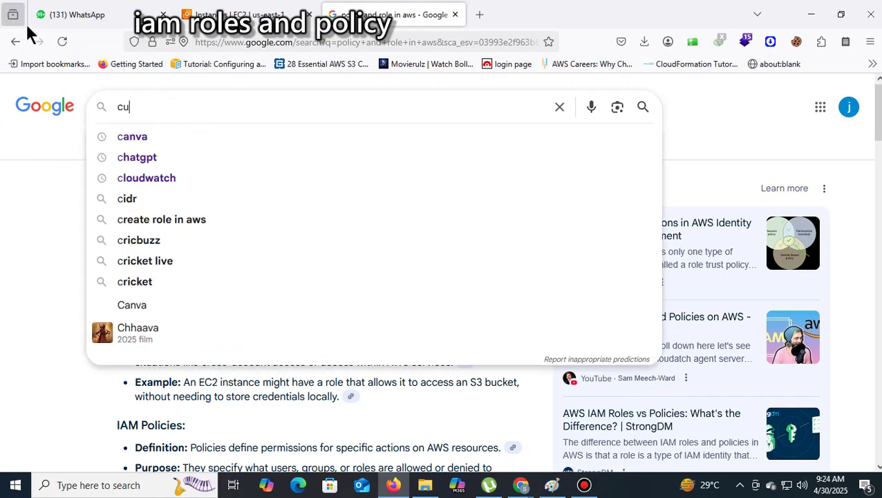
pyautogui.write('stom polic')
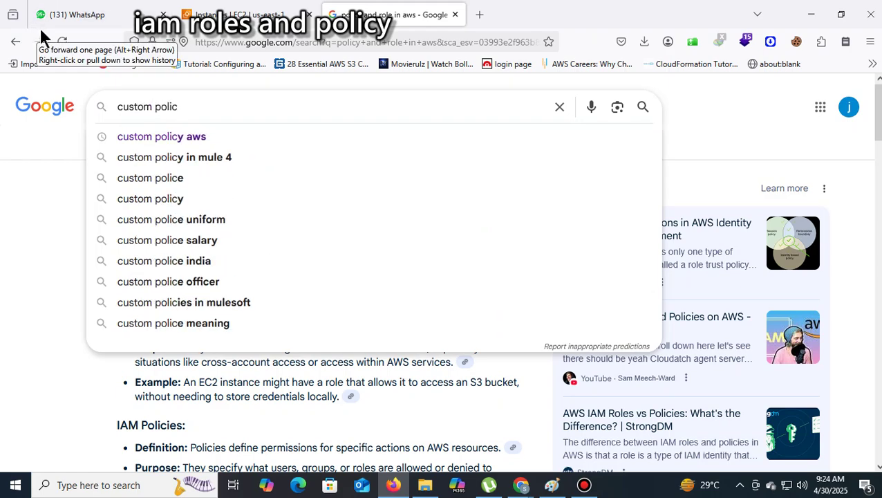
pyautogui.write('y')
pyautogui.press('Return')
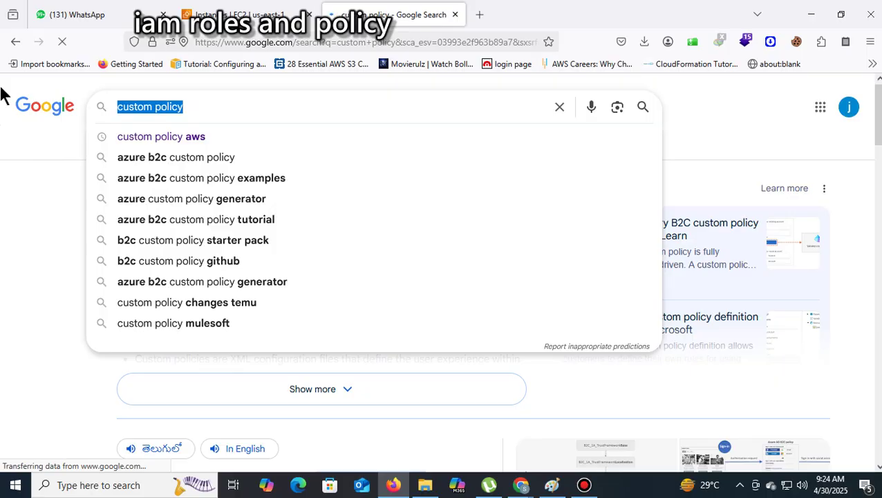
pyautogui.write('aws manage')
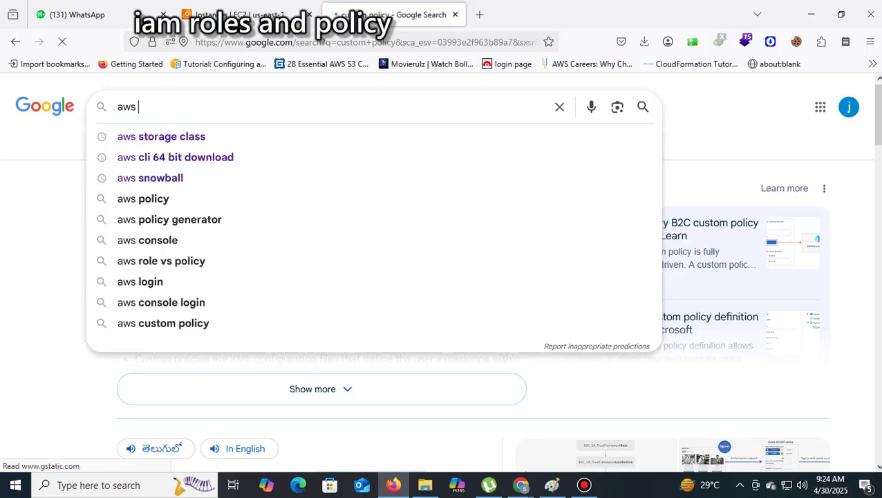
pyautogui.write('d')
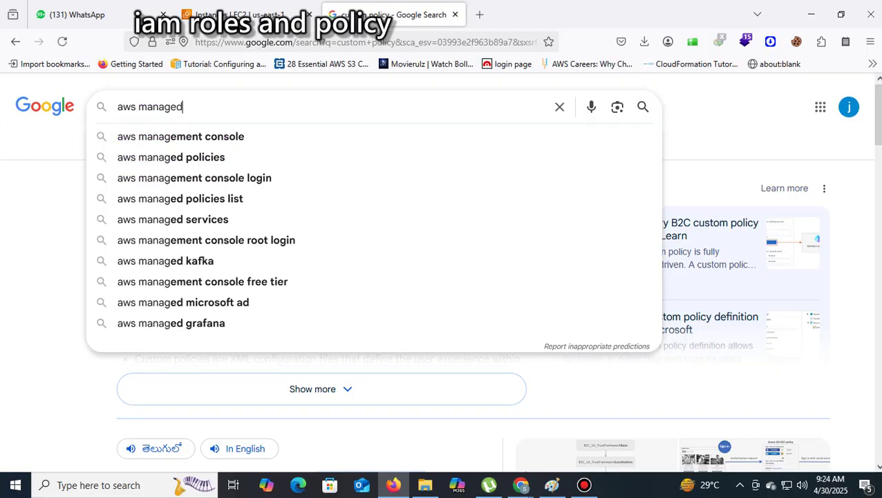
pyautogui.write(' policy')
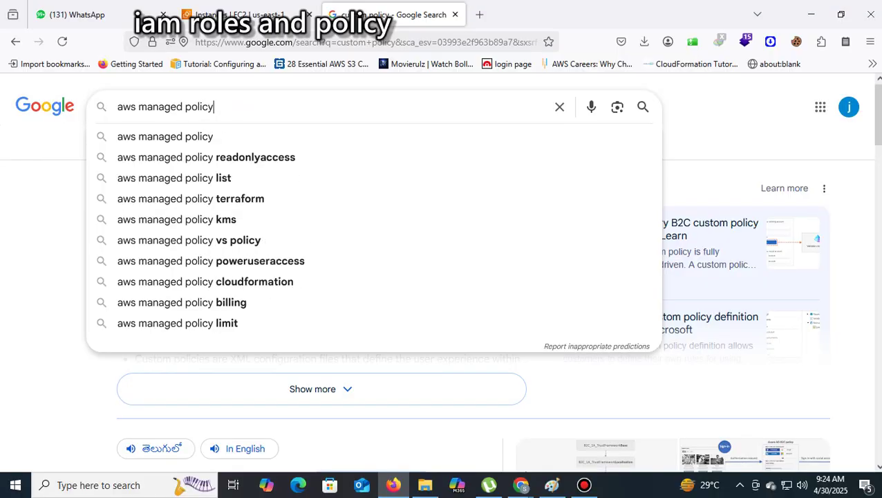
pyautogui.write(',')
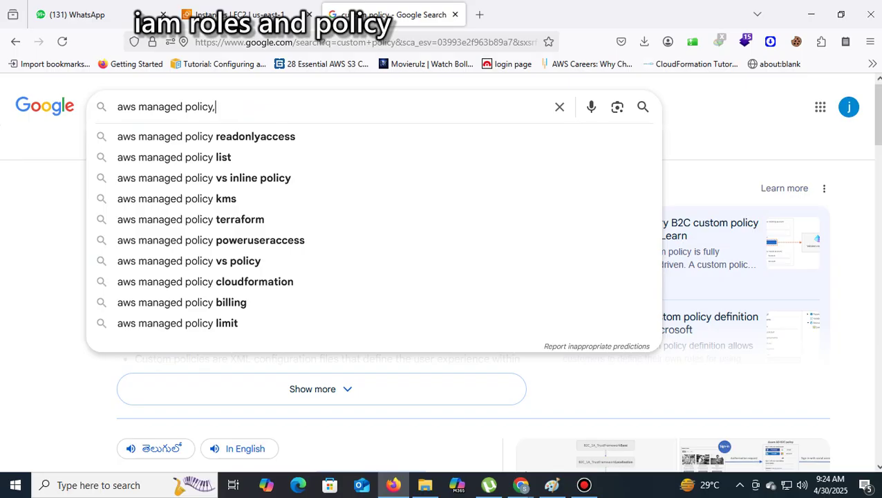
pyautogui.write('custom')
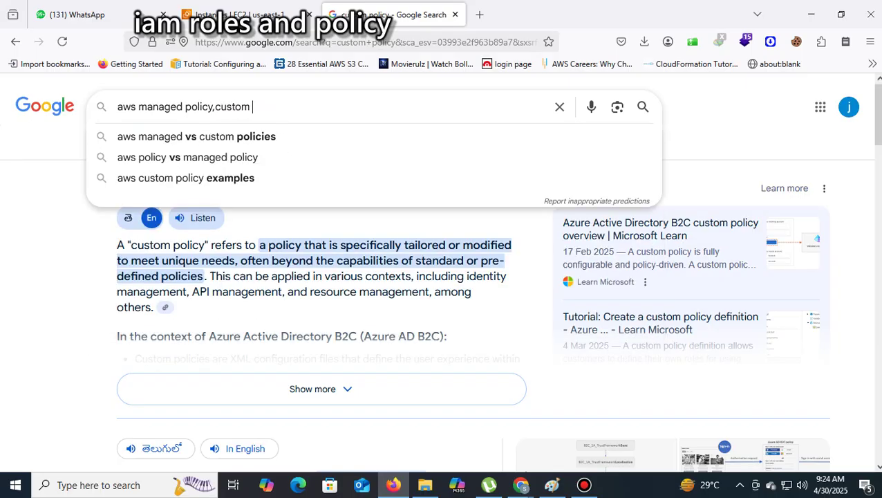
pyautogui.write(' policy')
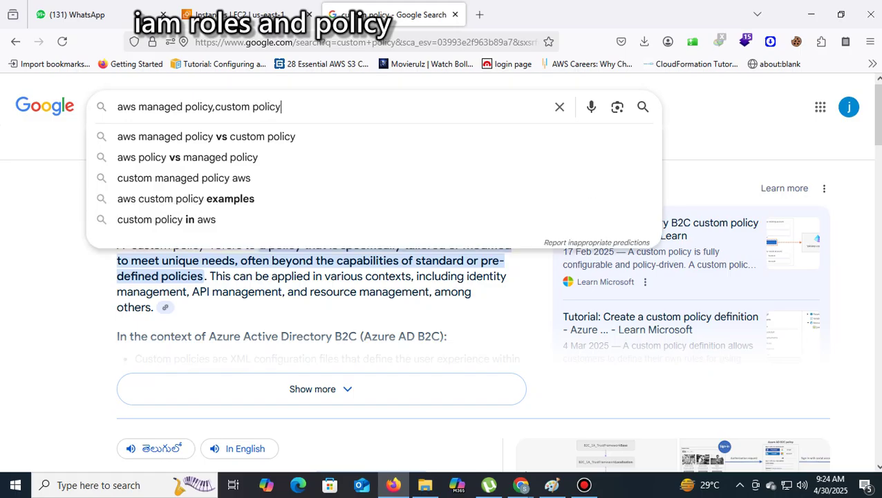
pyautogui.write(',i')
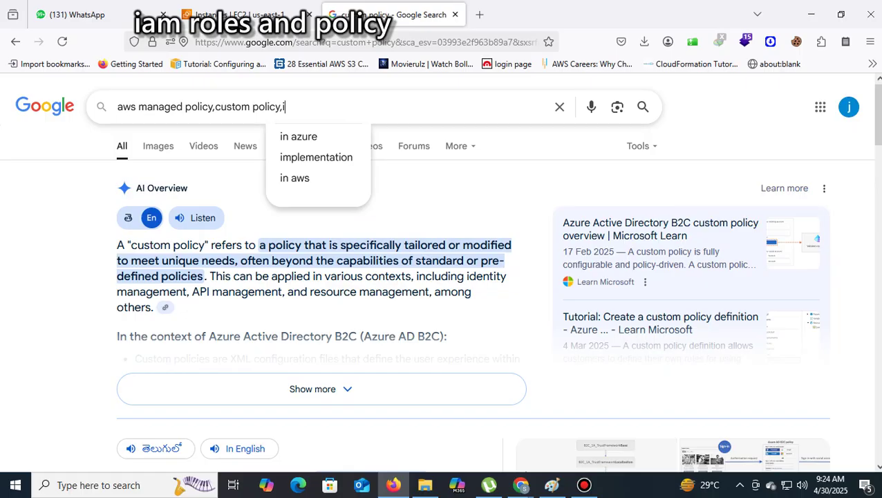
pyautogui.write('nlin')
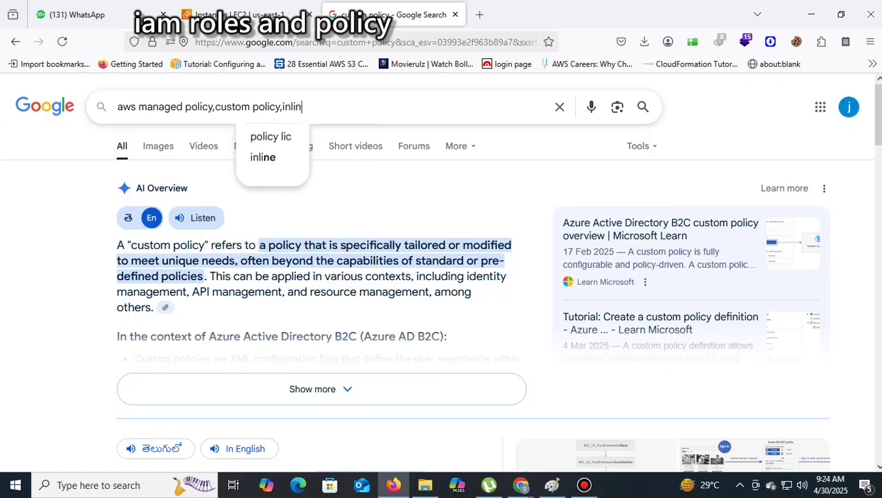
pyautogui.write('e plo')
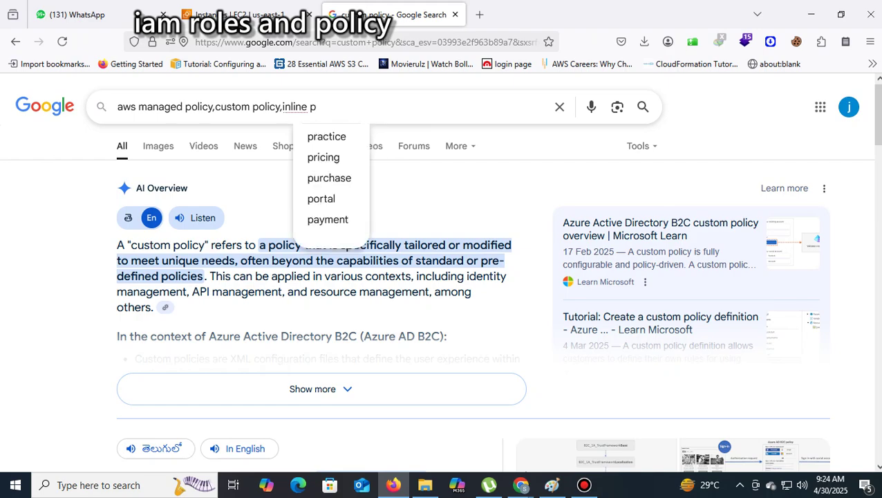
pyautogui.write('olicy')
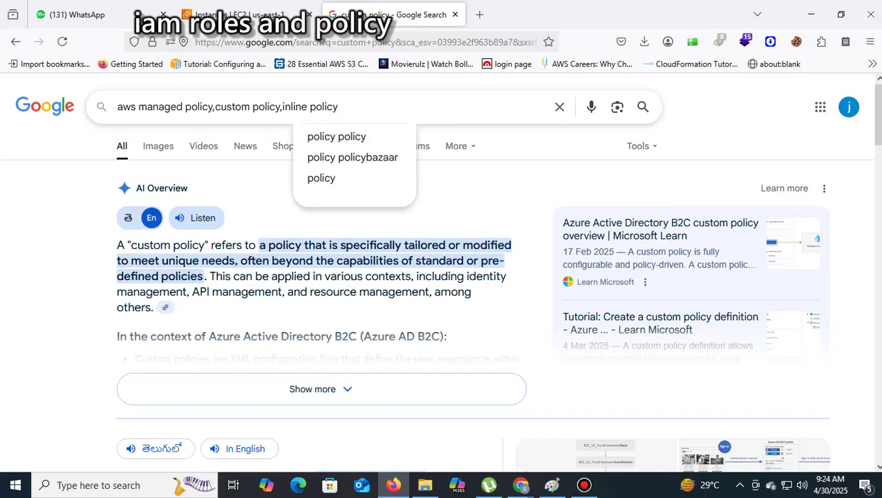
pyautogui.press('Return')
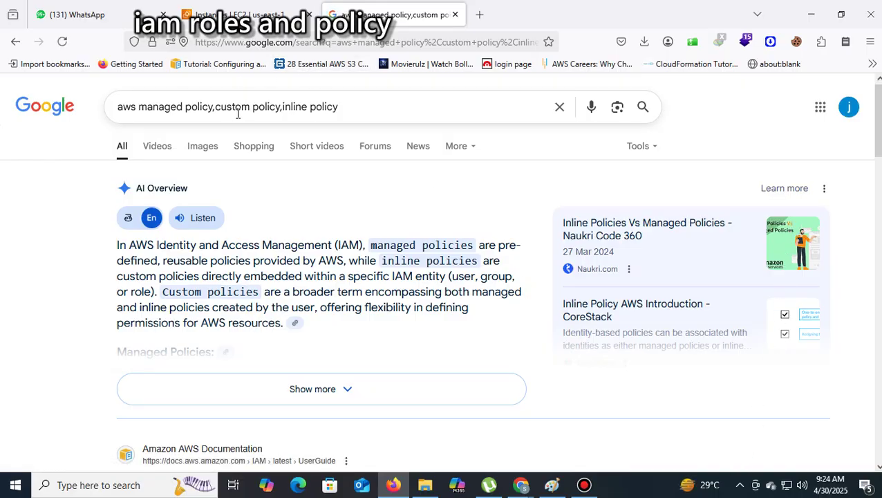
# Expand the AI overview and read its Managed, Inline and Custom Policies sections and documentation results
pyautogui.moveTo(347, 106); pyautogui.dragTo(215, 107)
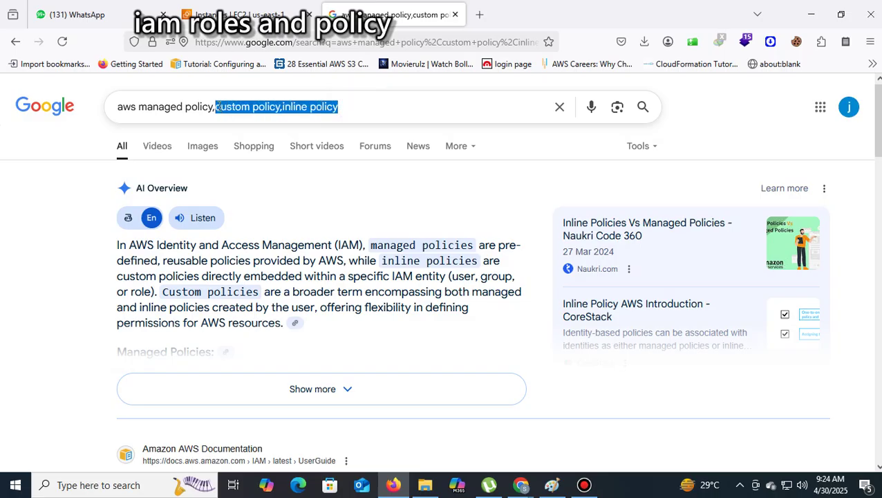
pyautogui.click(21, 210)
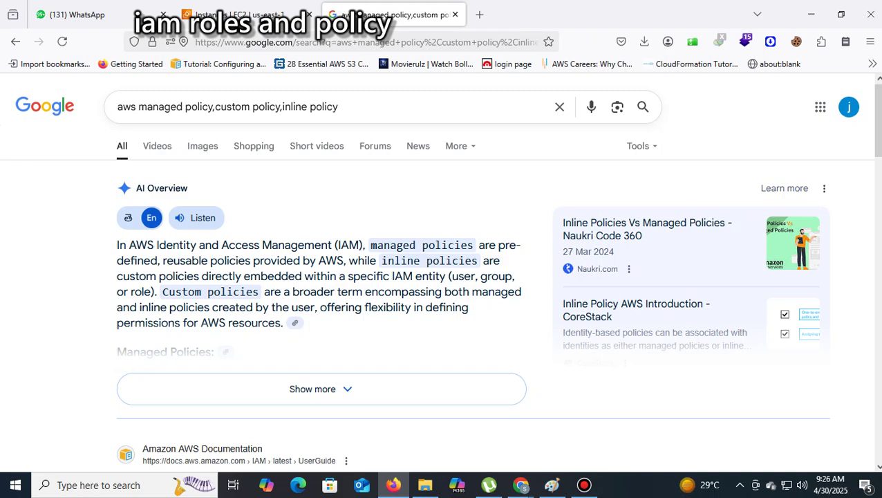
pyautogui.click(341, 392)
pyautogui.scroll(-3, 440, 320)
pyautogui.scroll(-8, 441, 323)
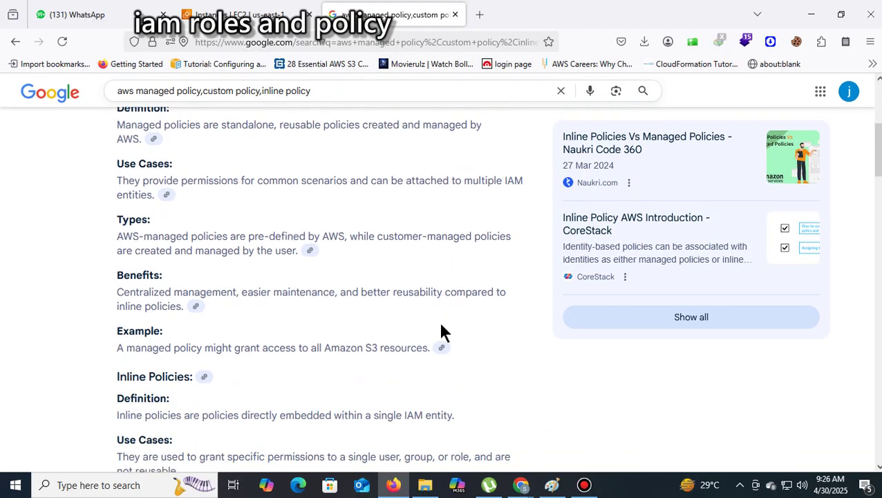
pyautogui.scroll(-4, 443, 334)
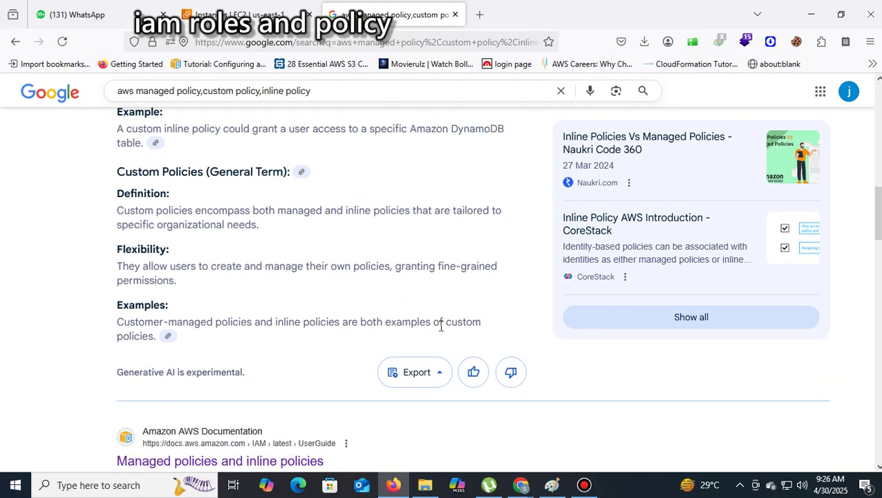
pyautogui.scroll(-2, 442, 334)
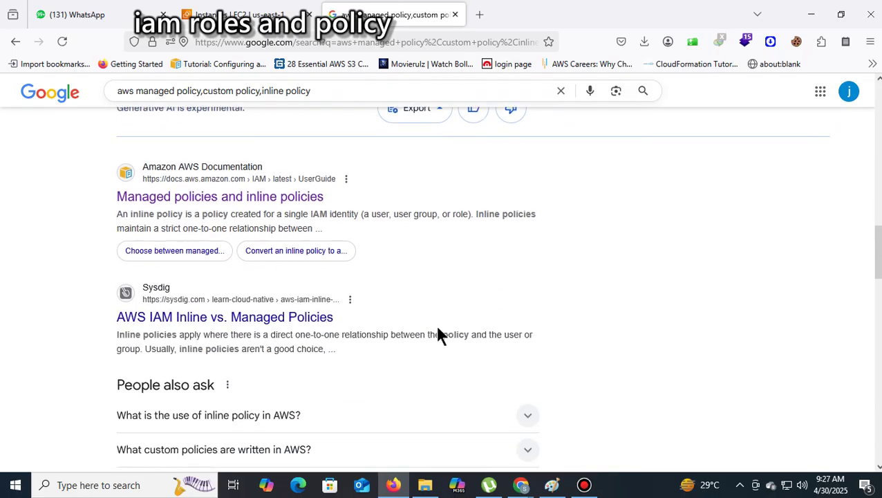
pyautogui.scroll(-5, 544, 320)
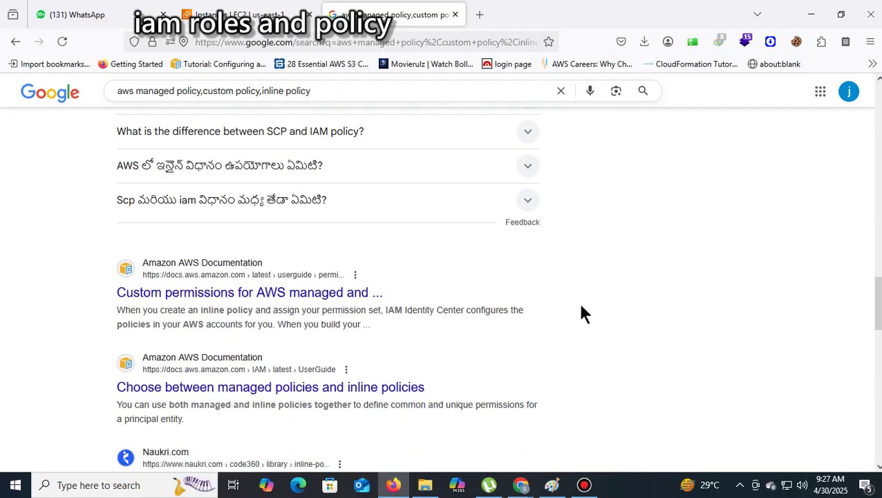
pyautogui.scroll(15, 581, 314)
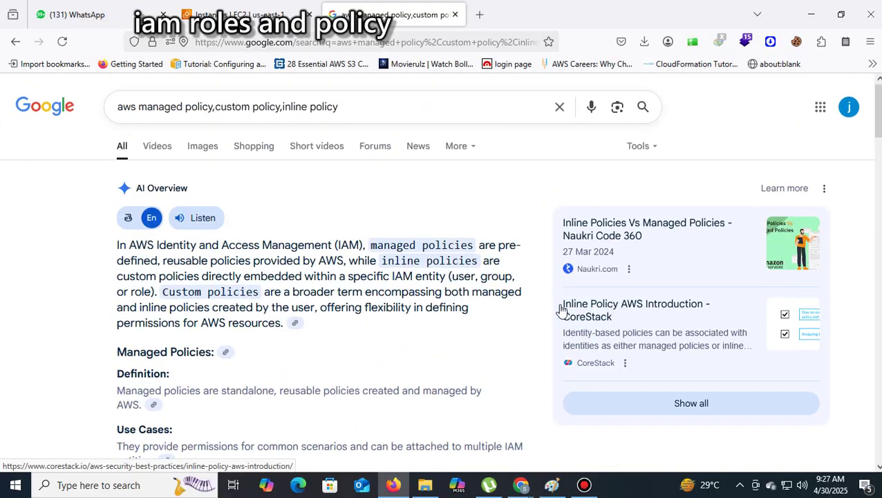
# Browse image results of managed, custom and inline policy diagrams, then return to EC2 Instances
pyautogui.click(203, 156)
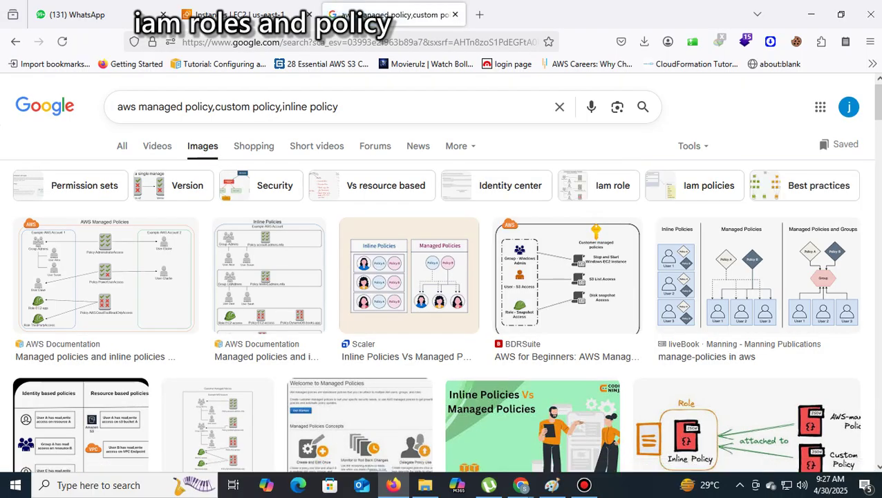
pyautogui.scroll(-3, 443, 277)
pyautogui.scroll(-1, 443, 277)
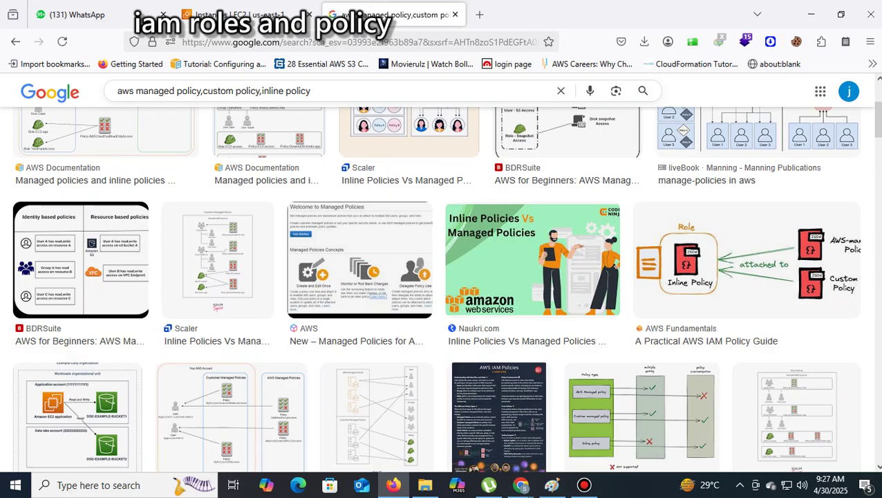
pyautogui.scroll(-7, 442, 277)
pyautogui.scroll(10, 442, 277)
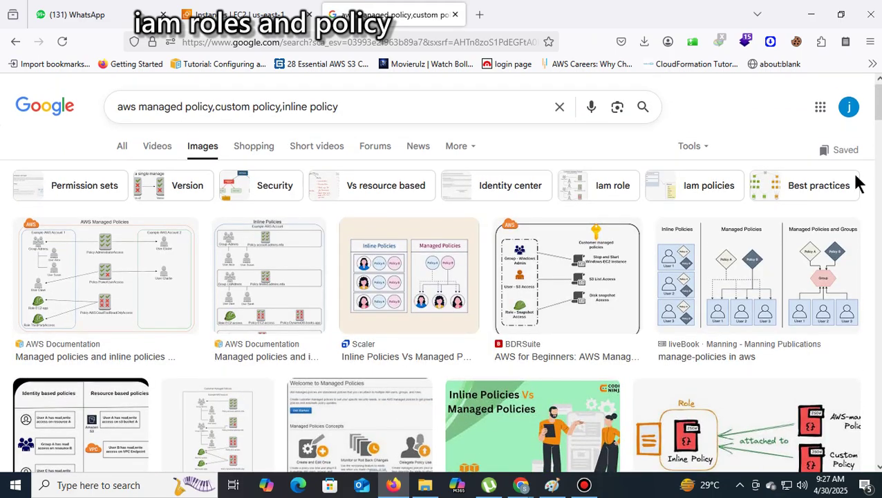
pyautogui.click(222, 10)
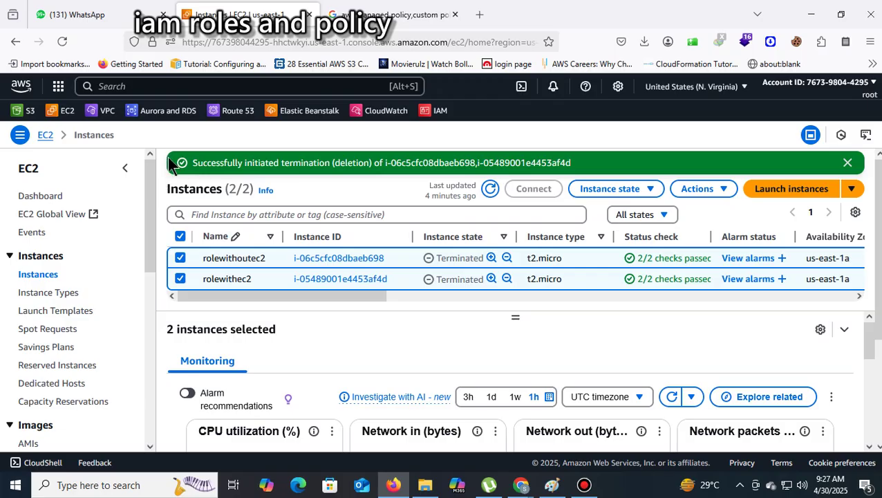
# Find IAM through the console search with 'iam' and start a new policy from Policies
pyautogui.scroll(-3, 98, 305)
pyautogui.scroll(3, 99, 305)
pyautogui.click(188, 87)
pyautogui.write('i')
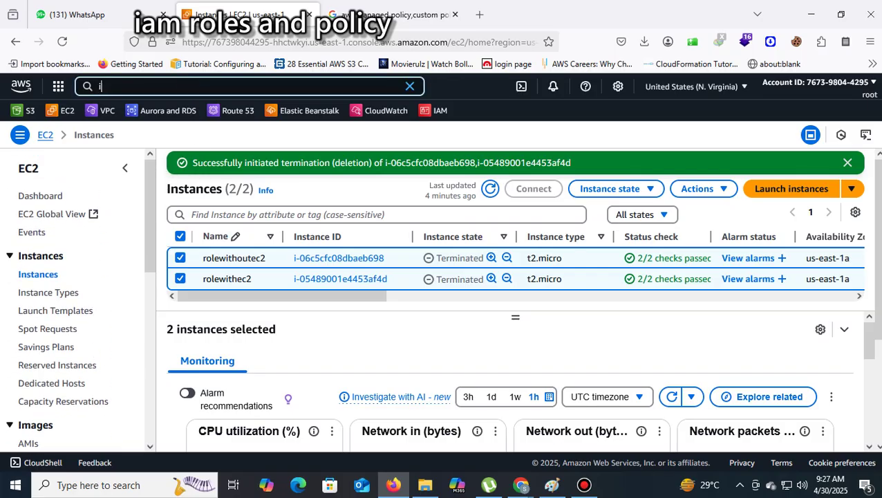
pyautogui.write('am')
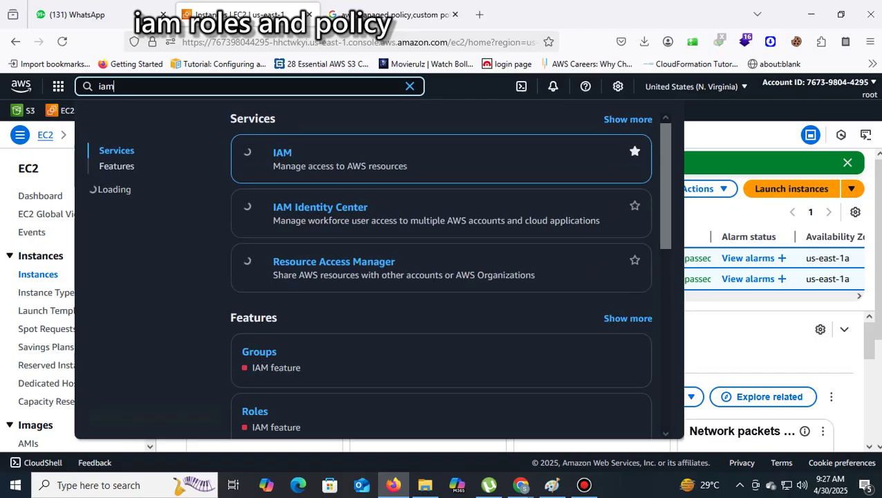
pyautogui.click(280, 154)
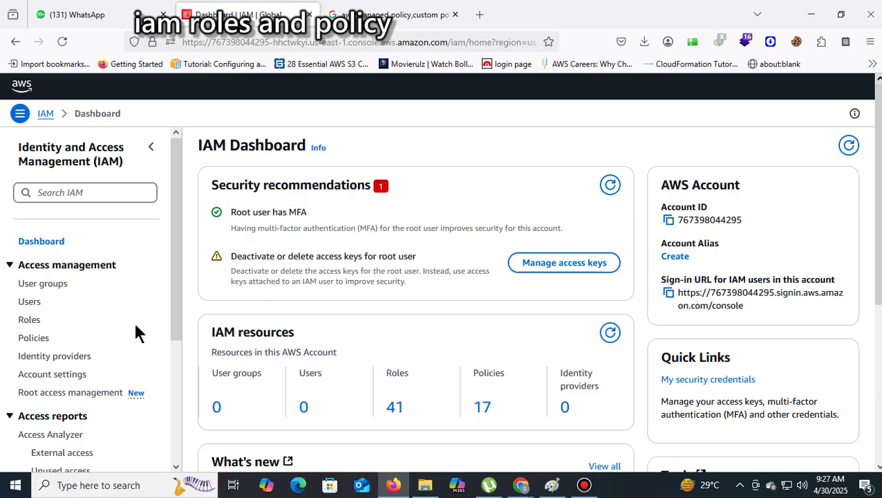
pyautogui.click(35, 341)
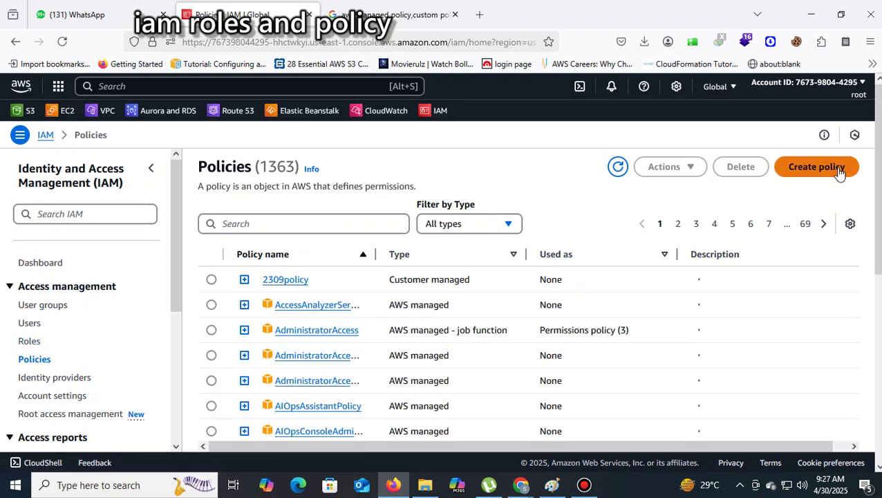
pyautogui.click(816, 167)
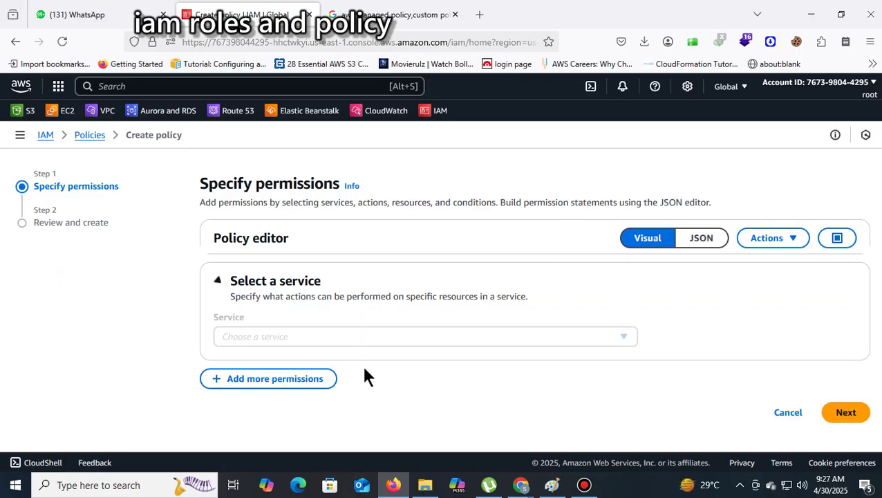
# Pick EC2 as the policy's service, then cancel and discard the draft
pyautogui.click(626, 337)
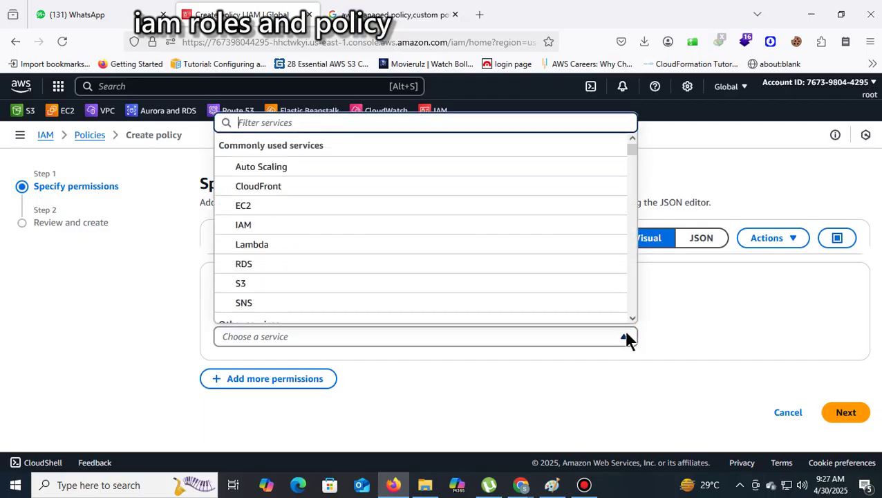
pyautogui.click(275, 206)
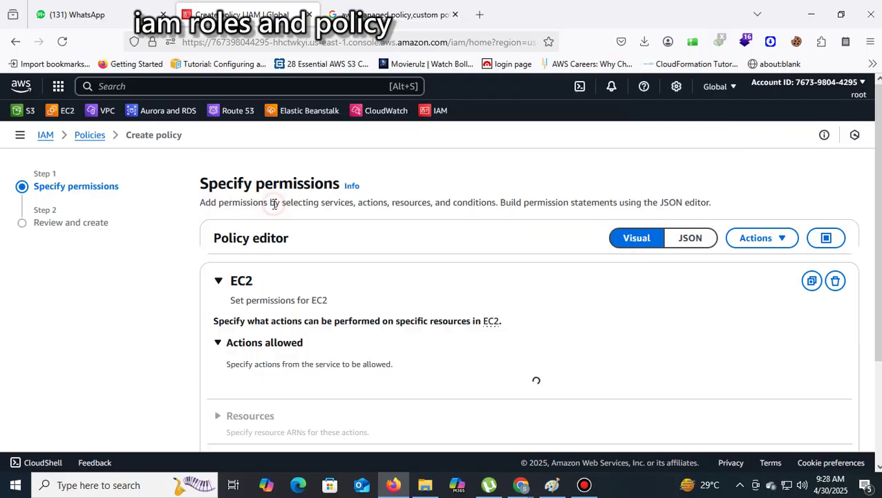
pyautogui.scroll(-2, 415, 228)
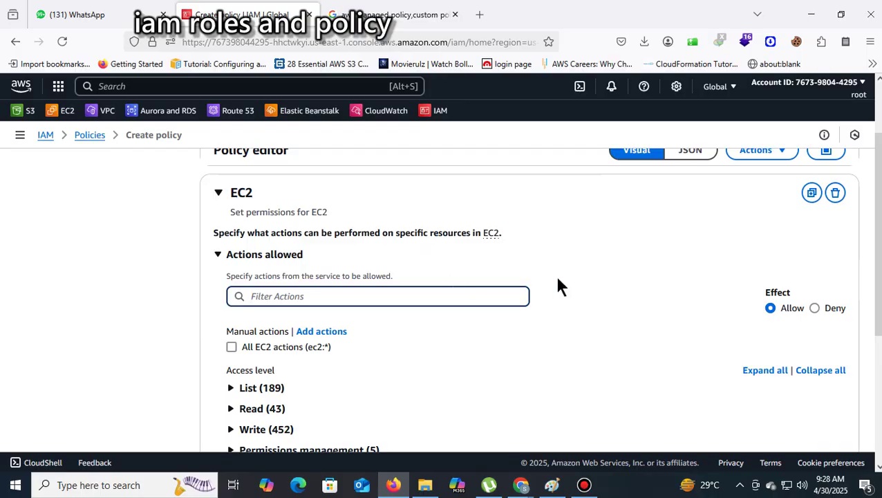
pyautogui.scroll(2, 557, 280)
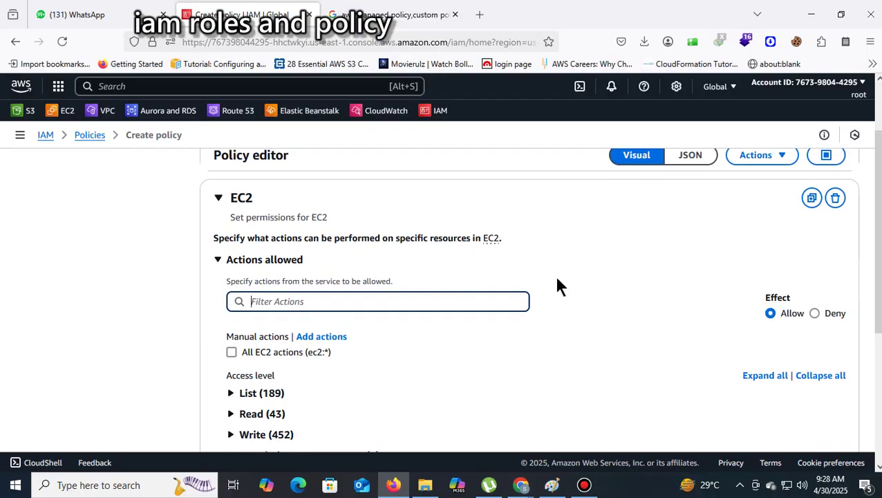
pyautogui.scroll(-2, 558, 285)
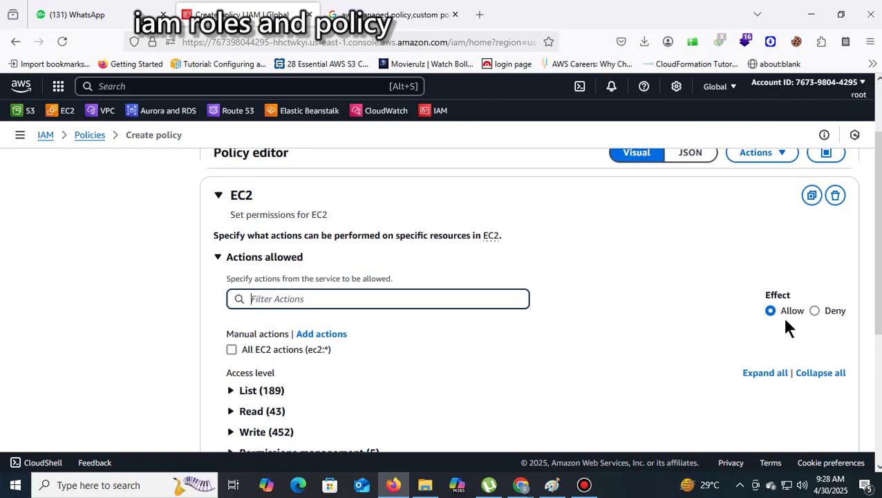
pyautogui.scroll(-5, 778, 364)
pyautogui.click(777, 417)
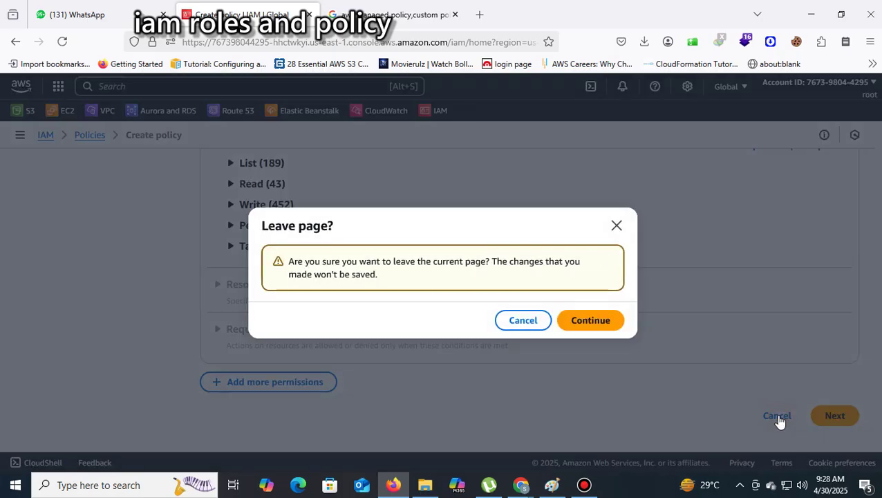
pyautogui.click(579, 324)
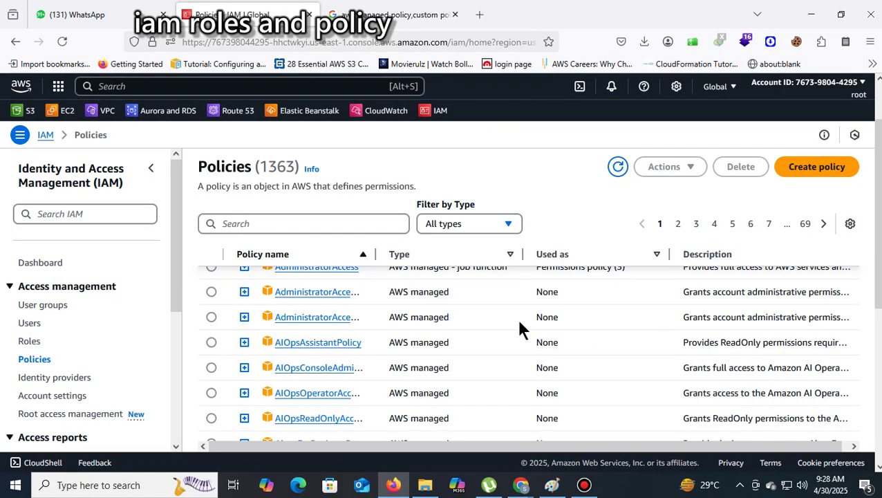
# Start a fresh policy and choose S3 as its service
pyautogui.click(816, 166)
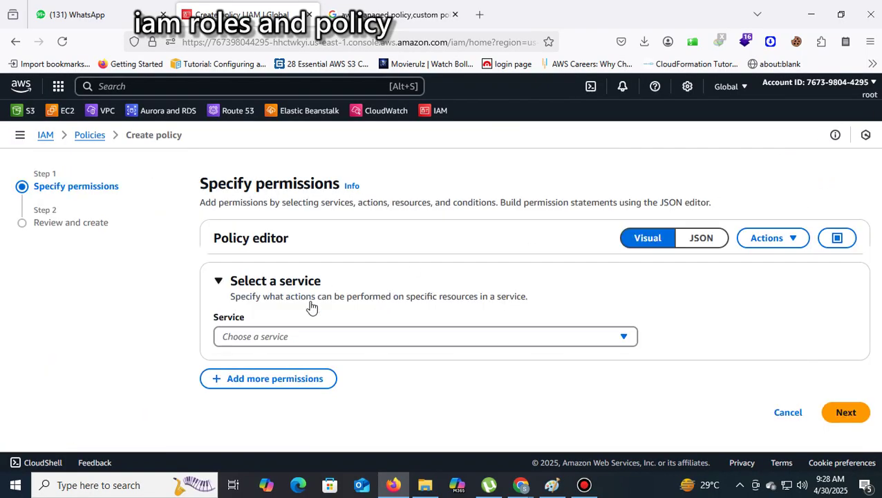
pyautogui.click(291, 338)
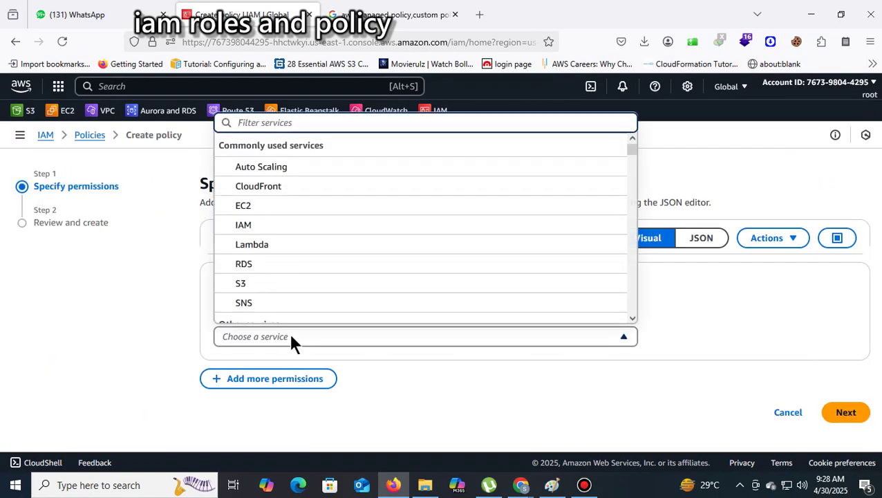
pyautogui.click(256, 285)
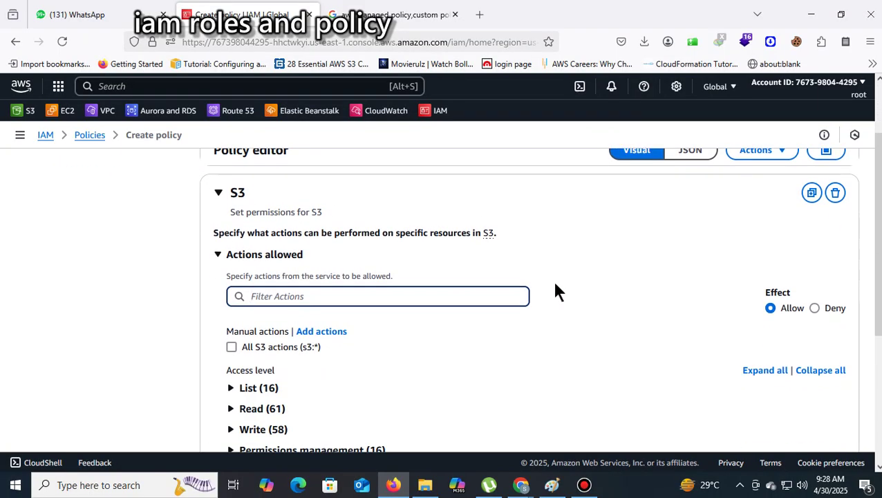
# Expand the S3 List (16) and Read (61) action groups
pyautogui.scroll(-2, 555, 284)
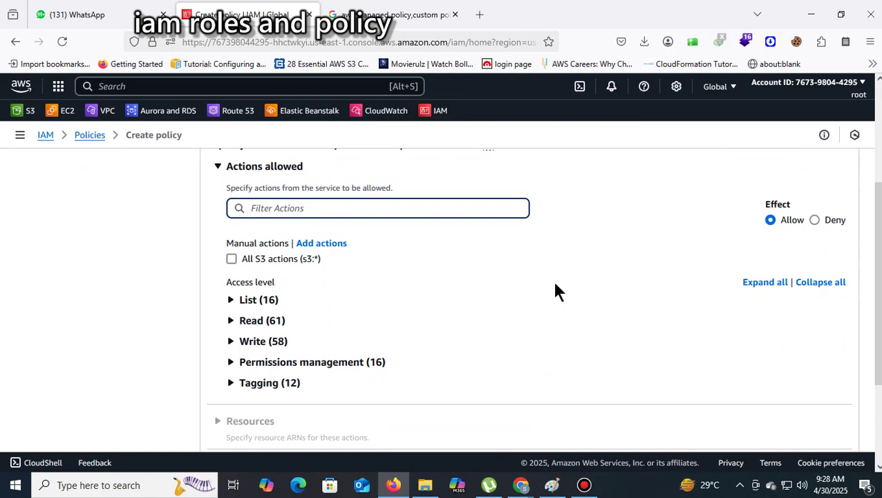
pyautogui.click(231, 301)
pyautogui.scroll(-4, 358, 293)
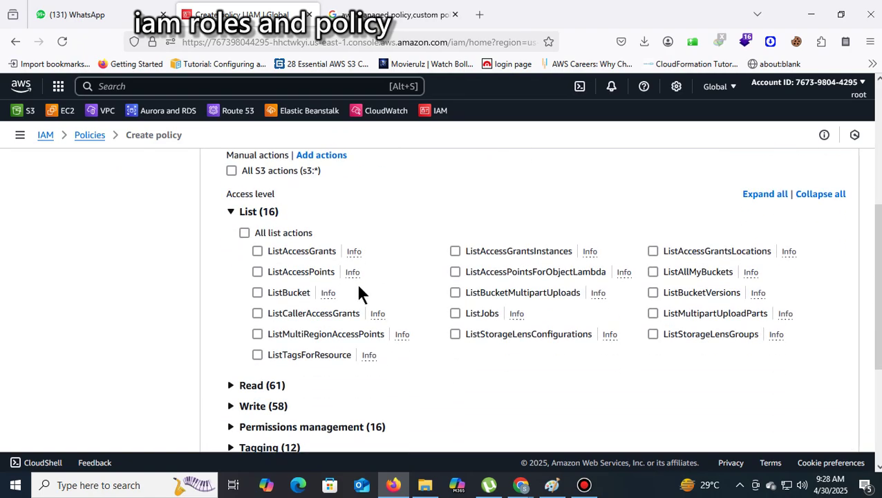
pyautogui.click(232, 301)
pyautogui.scroll(-9, 342, 287)
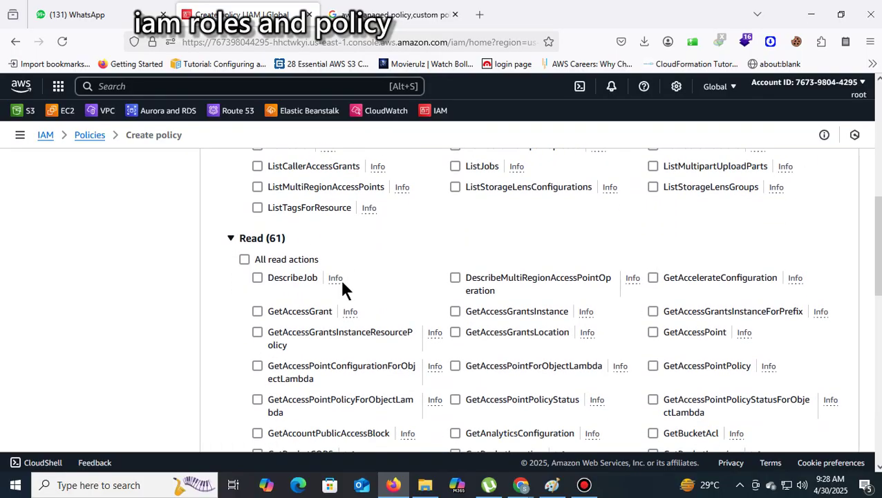
pyautogui.scroll(-5, 317, 321)
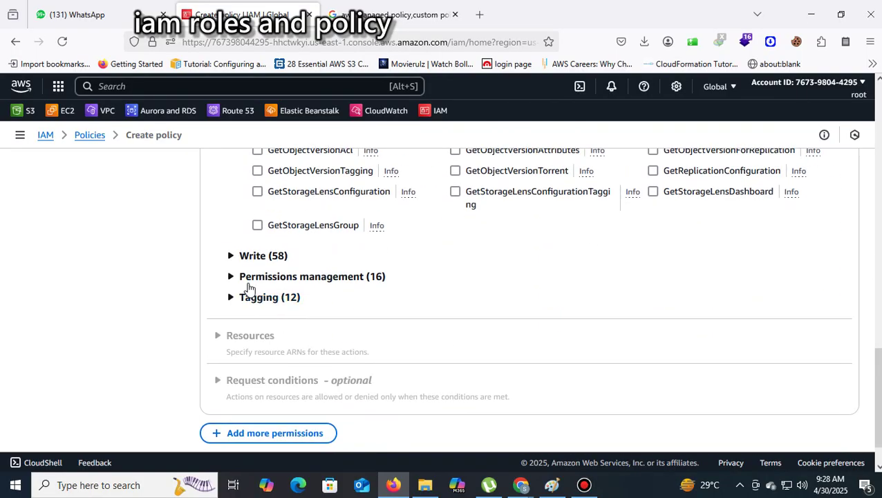
# Expand the Write (58), Permissions management and Tagging (12) action groups
pyautogui.click(232, 258)
pyautogui.scroll(-13, 414, 270)
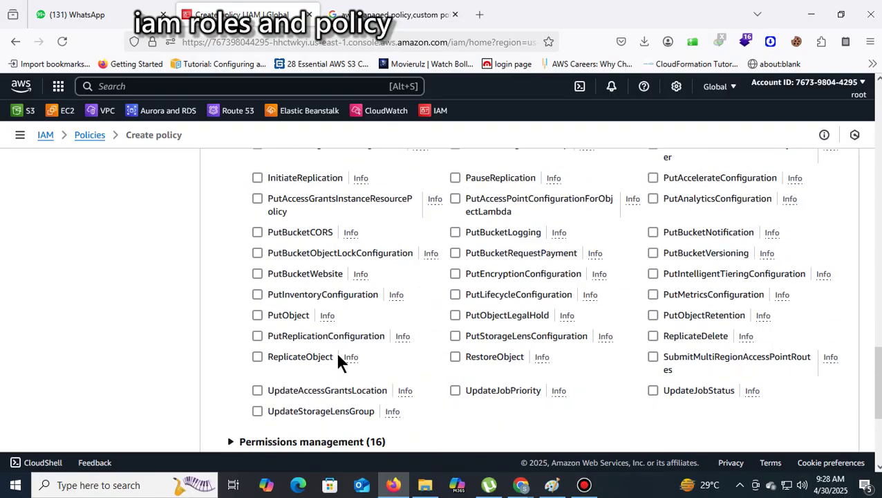
pyautogui.click(232, 226)
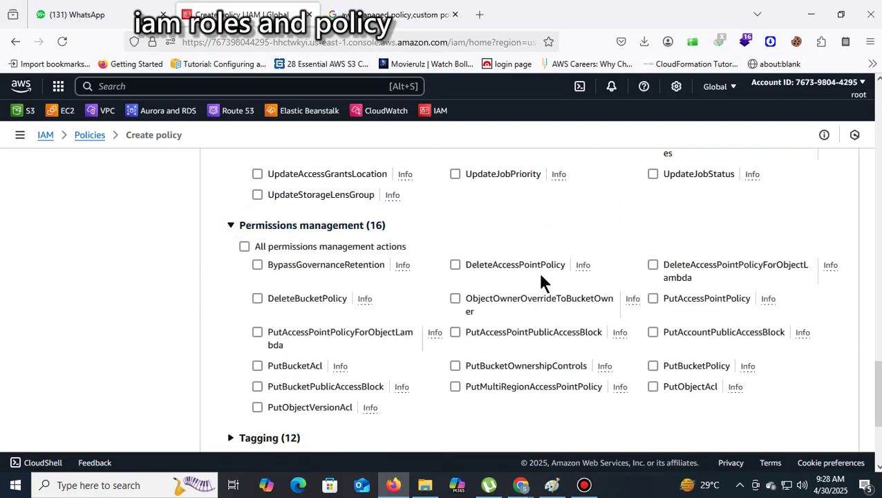
pyautogui.scroll(-4, 537, 270)
pyautogui.click(232, 247)
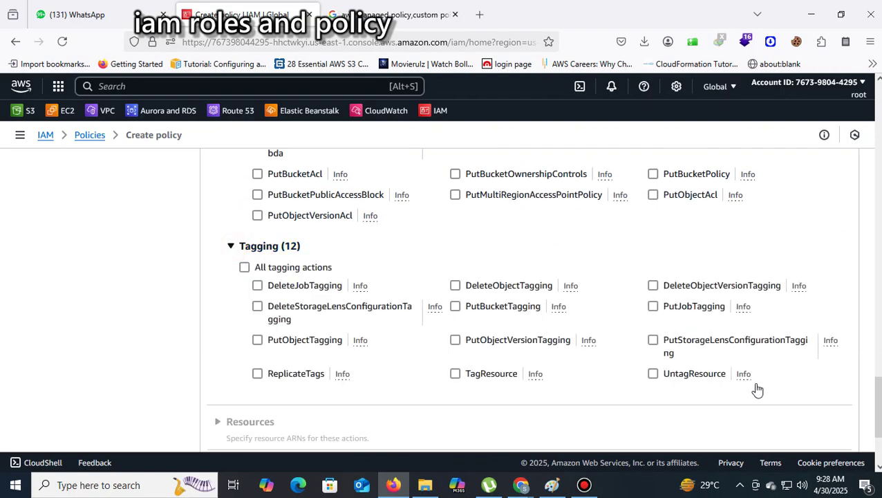
pyautogui.scroll(12, 806, 343)
pyautogui.scroll(5, 810, 348)
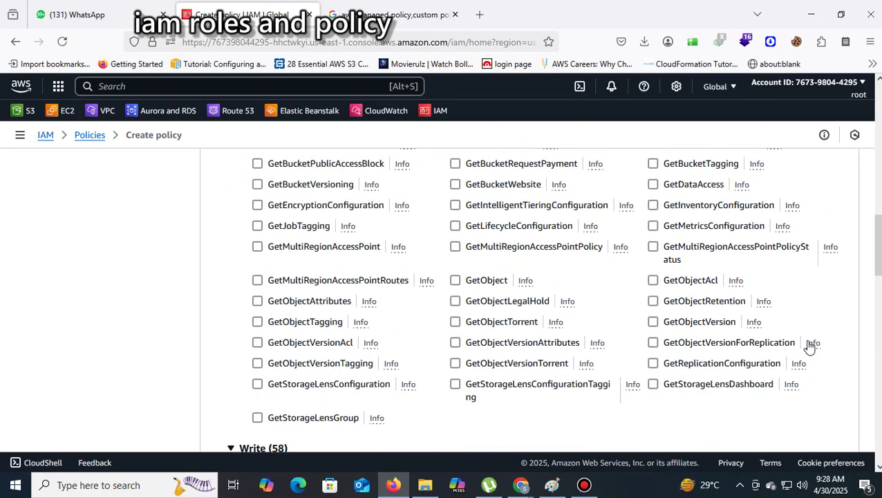
pyautogui.scroll(8, 811, 346)
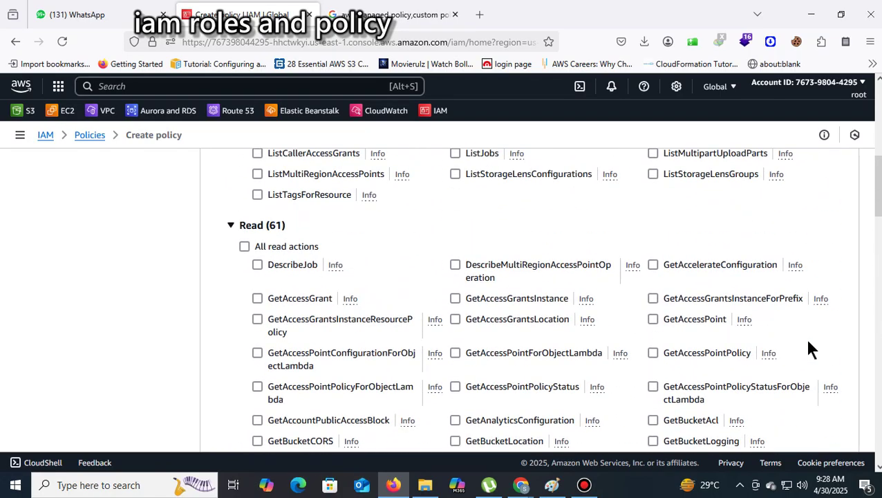
pyautogui.scroll(2, 811, 349)
pyautogui.scroll(2, 808, 341)
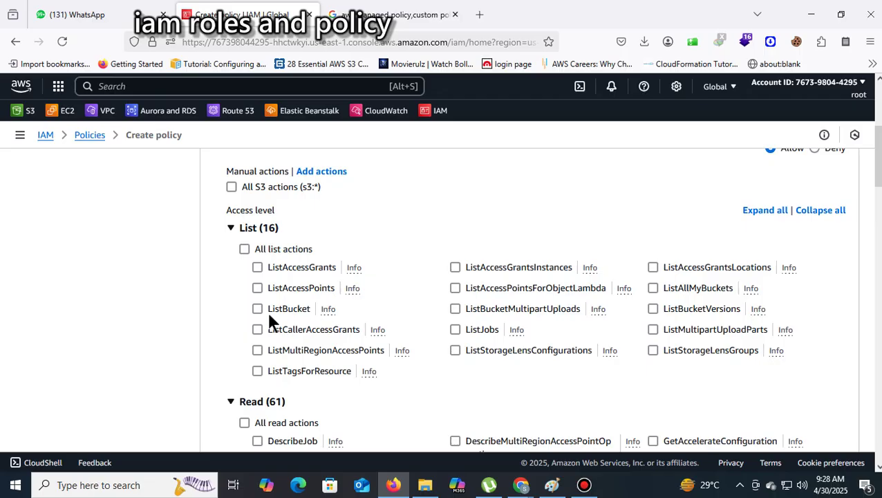
# Check and uncheck ListAllMyBuckets, leaving no actions selected, and review the groups
pyautogui.click(653, 289)
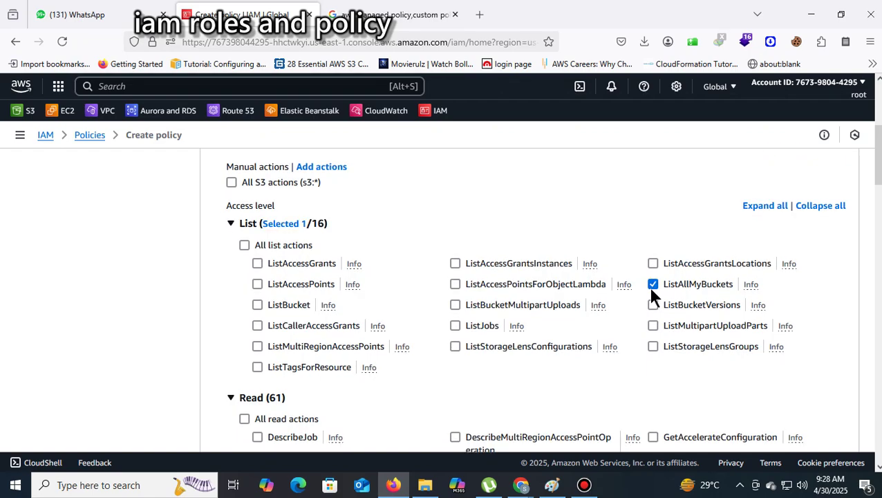
pyautogui.click(652, 286)
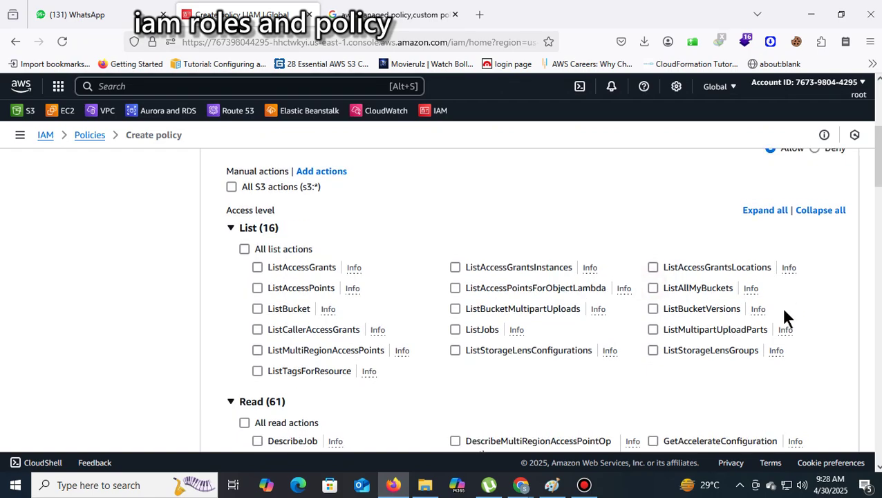
pyautogui.scroll(-3, 404, 407)
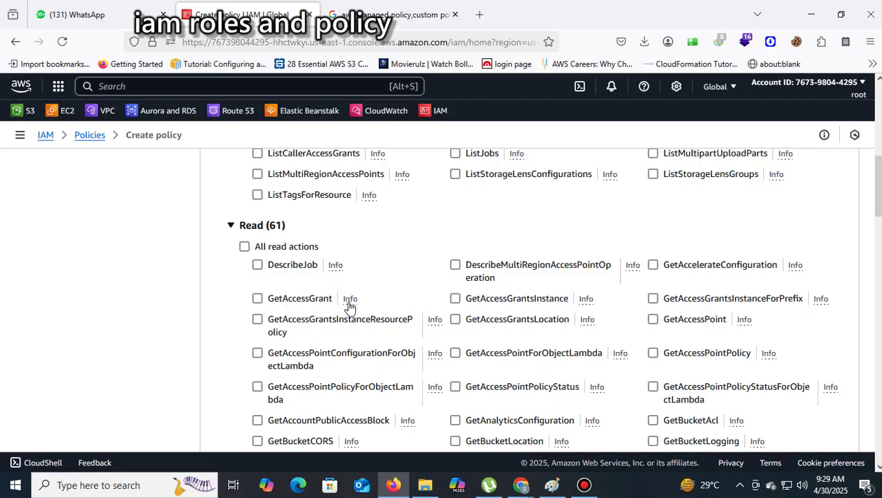
pyautogui.scroll(-5, 349, 307)
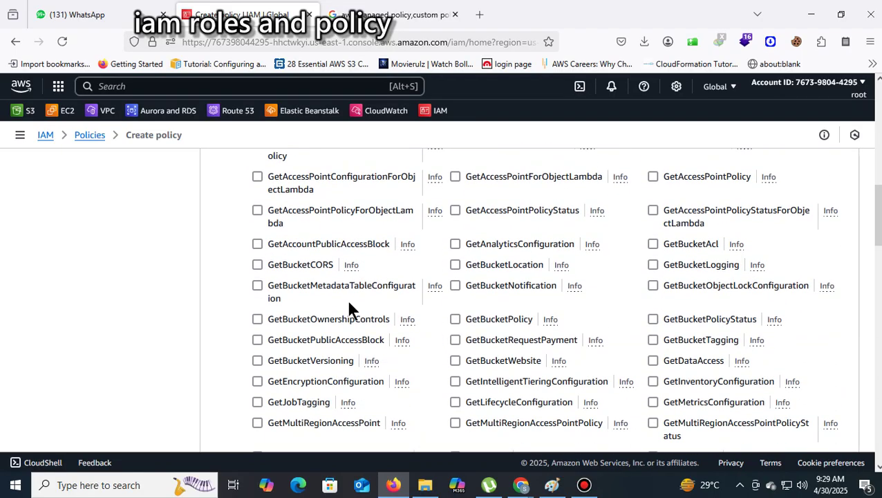
pyautogui.scroll(-2, 349, 309)
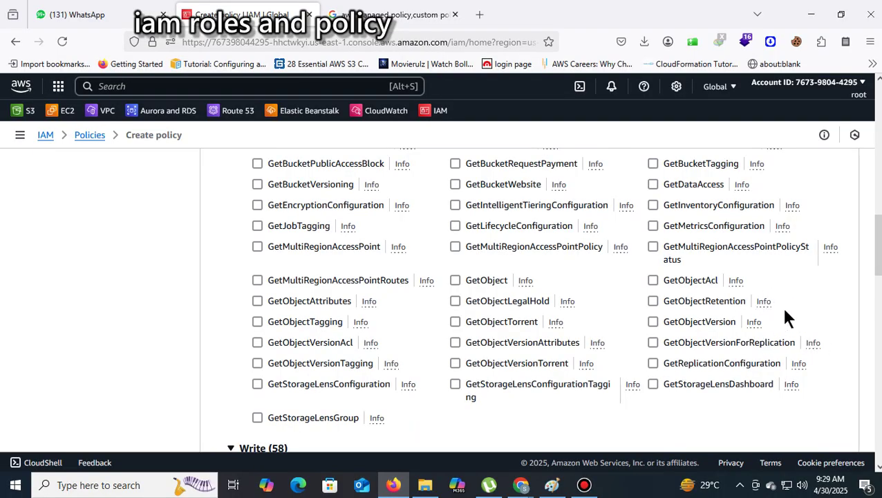
pyautogui.scroll(10, 789, 319)
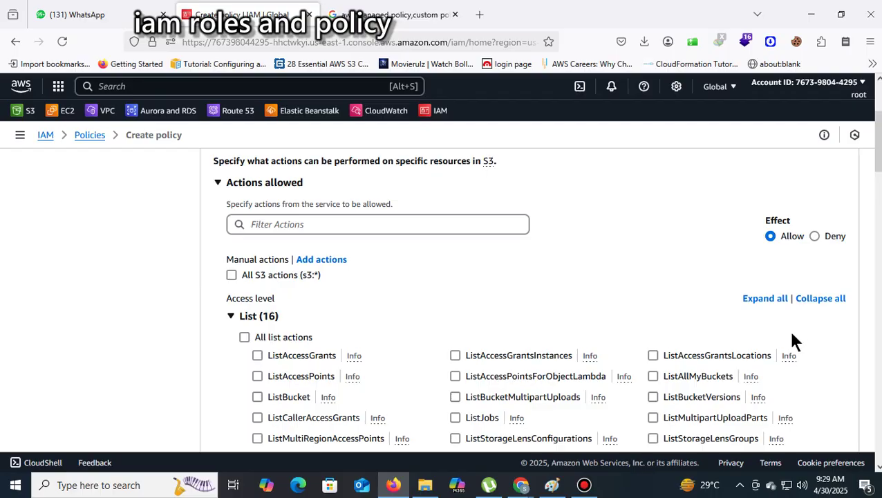
# Allow the ListBucket action in the S3 policy
pyautogui.scroll(-6, 824, 346)
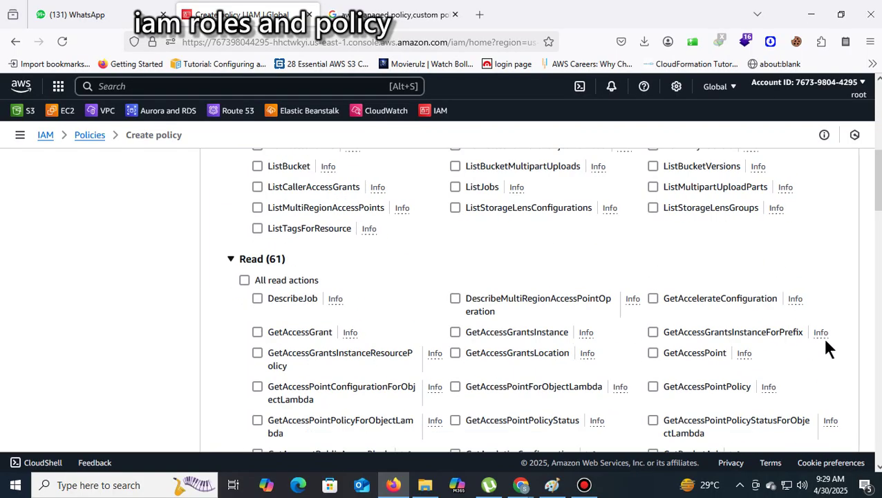
pyautogui.scroll(-1, 822, 349)
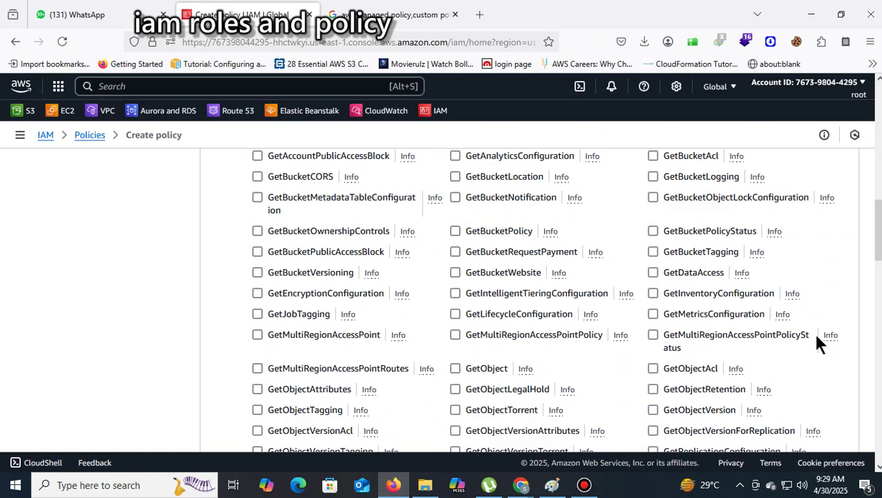
pyautogui.scroll(-3, 817, 339)
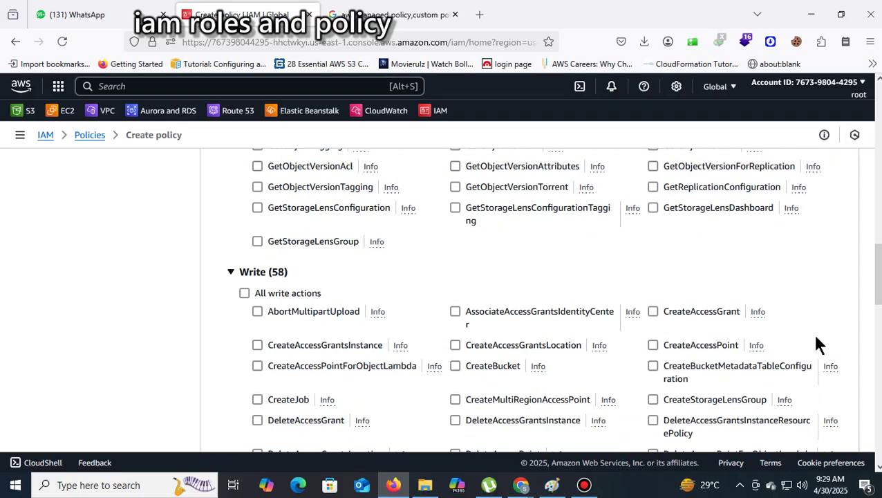
pyautogui.scroll(-4, 817, 339)
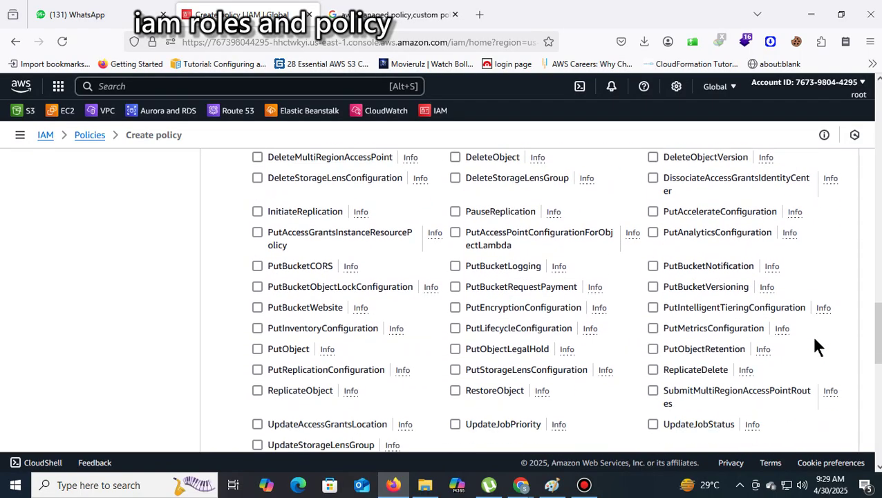
pyautogui.scroll(-2, 817, 345)
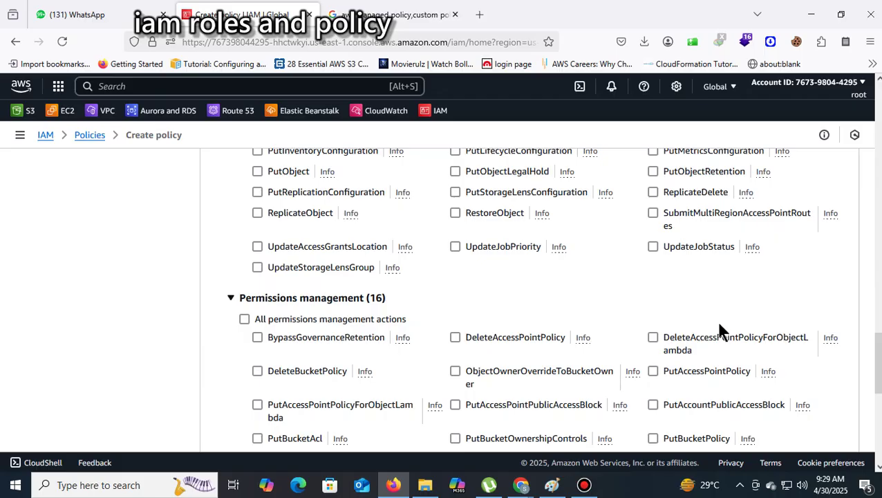
pyautogui.scroll(-4, 716, 235)
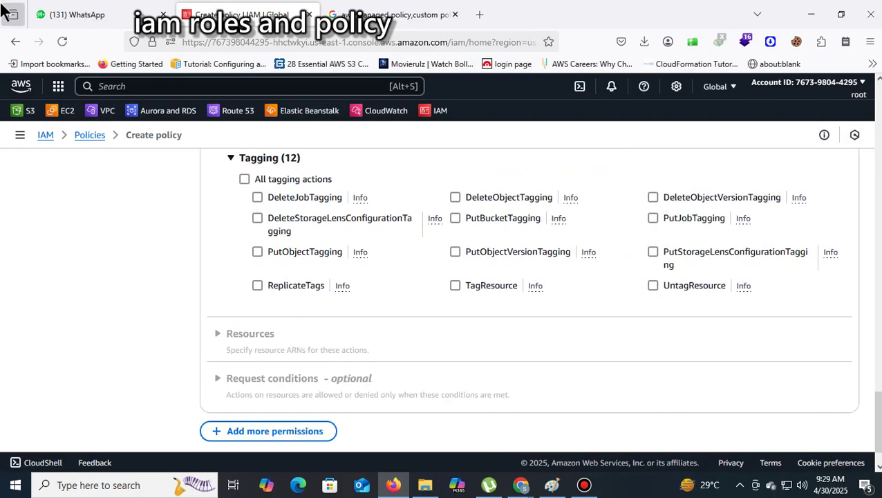
pyautogui.scroll(10, 811, 235)
pyautogui.scroll(15, 811, 235)
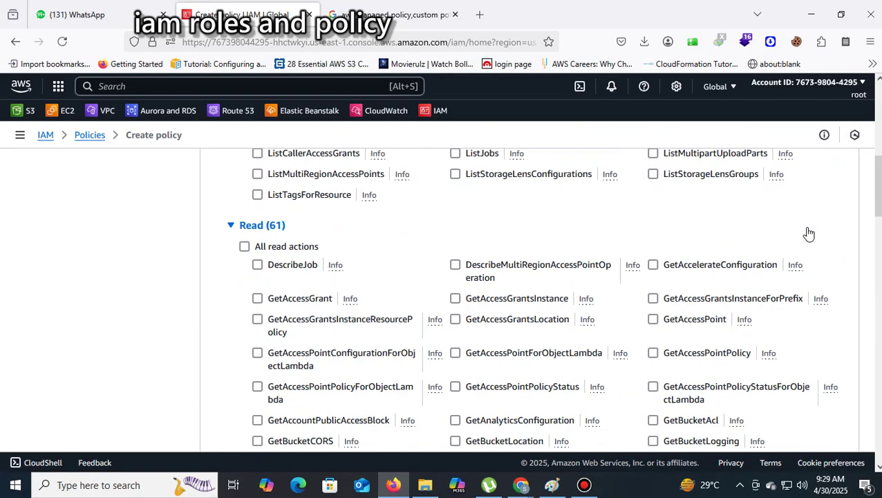
pyautogui.scroll(-3, 810, 236)
pyautogui.scroll(-1, 810, 237)
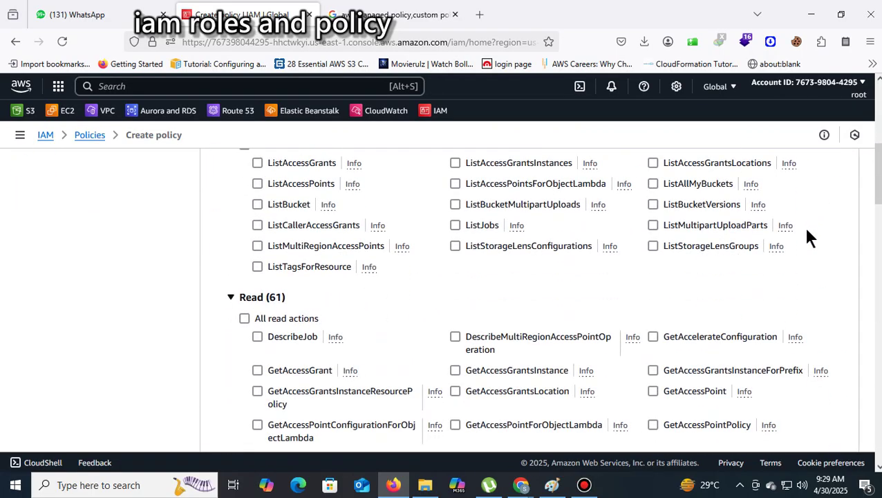
pyautogui.click(256, 204)
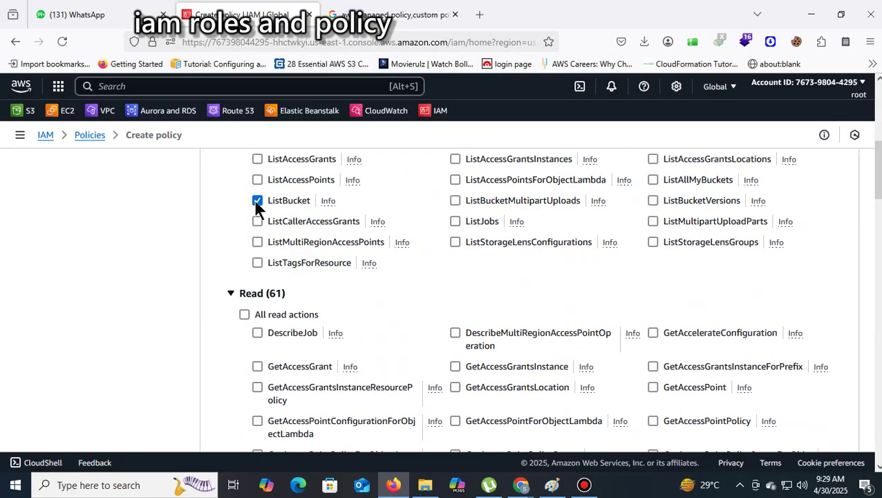
pyautogui.scroll(-8, 330, 207)
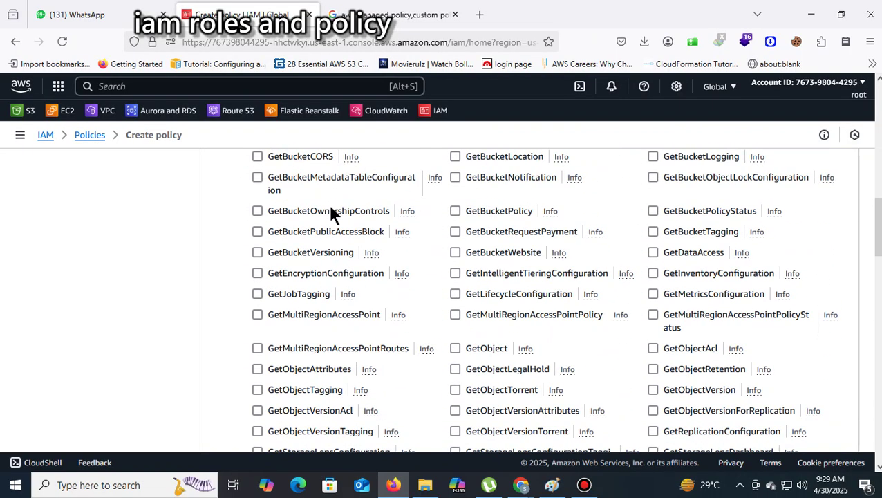
pyautogui.scroll(-15, 330, 208)
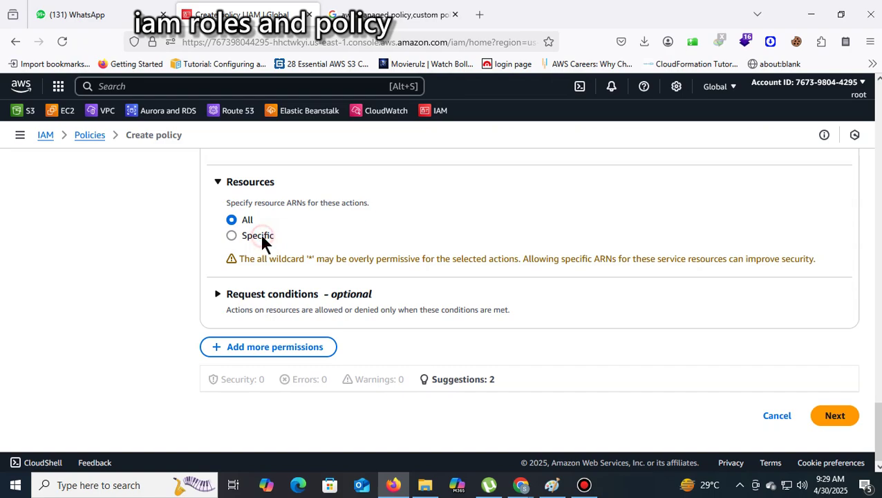
# Switch resources to Specific and open Add ARNs, then close the dialog without adding an ARN
pyautogui.click(260, 235)
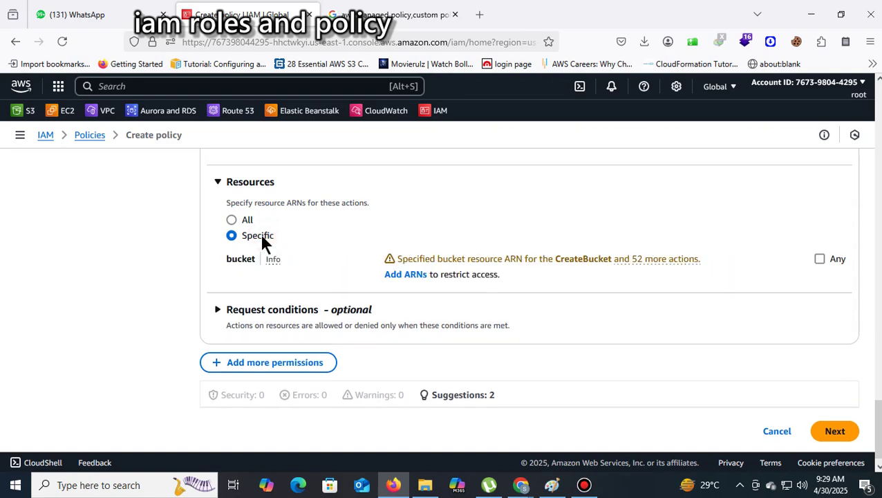
pyautogui.click(401, 277)
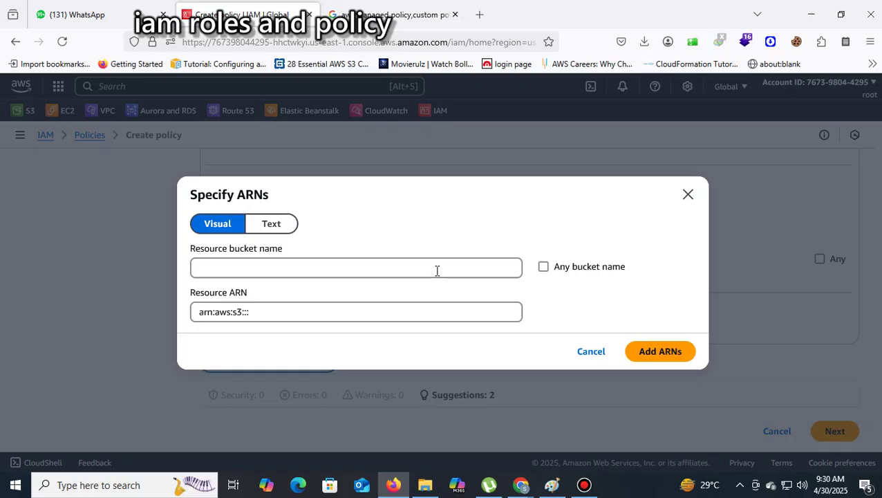
pyautogui.click(436, 270)
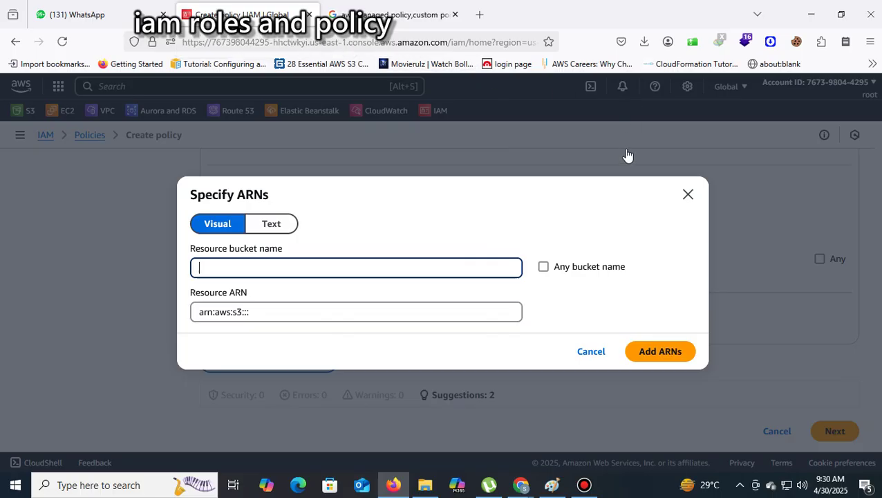
pyautogui.click(687, 195)
pyautogui.scroll(-15, 640, 177)
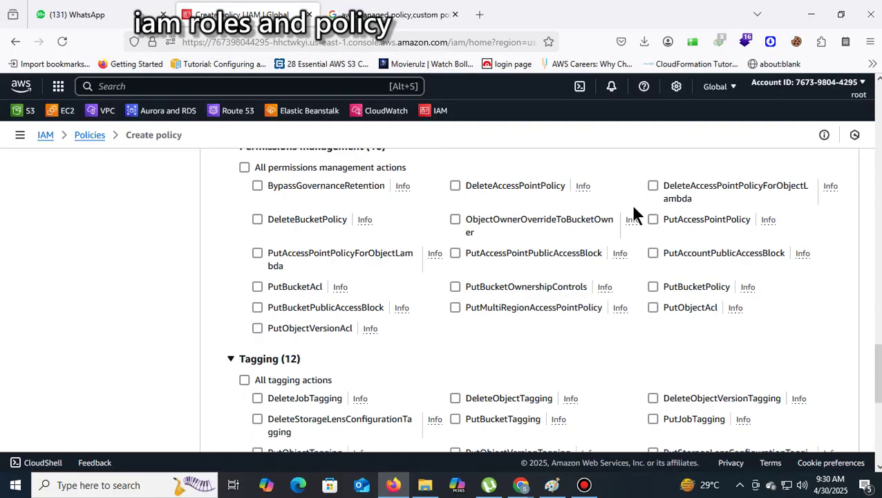
pyautogui.scroll(4, 391, 168)
pyautogui.rightClick(32, 111)
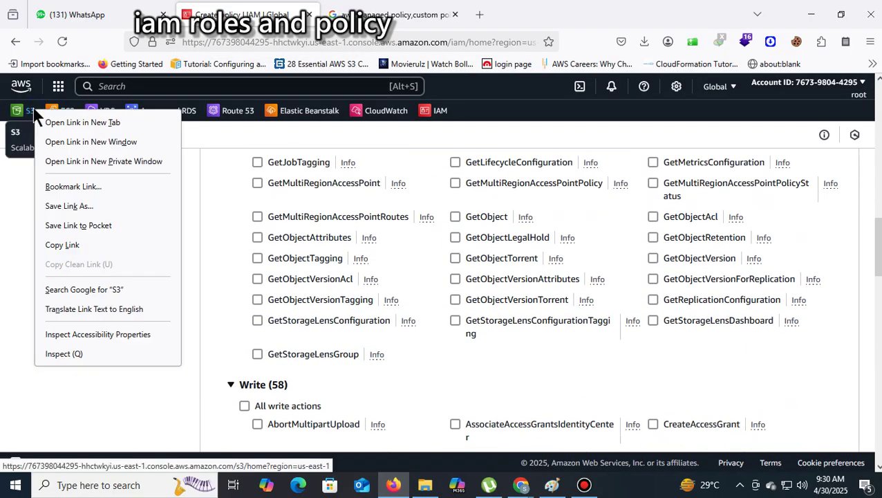
# Open the S3 console in a new tab and open the javeedcli60 bucket
pyautogui.click(69, 123)
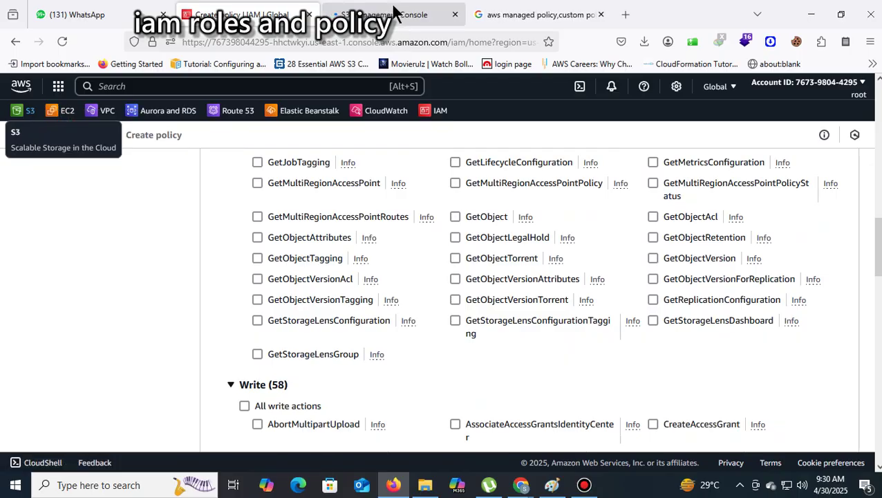
pyautogui.click(394, 13)
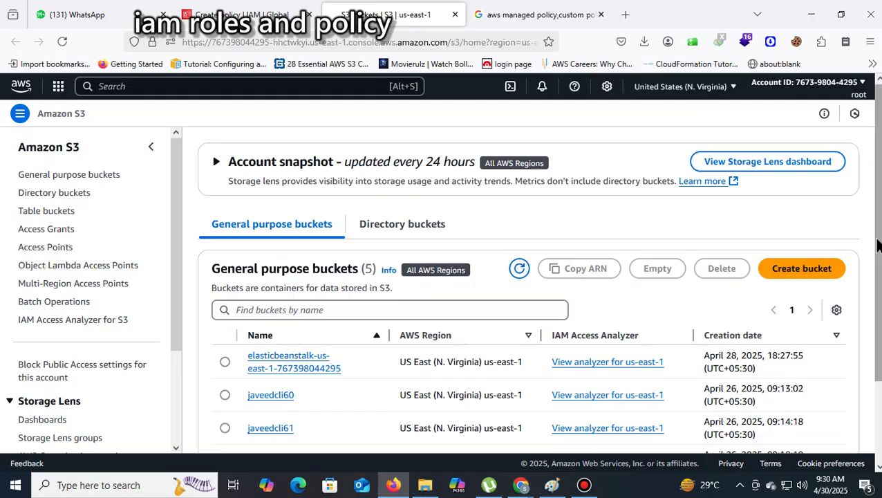
pyautogui.scroll(-2, 876, 247)
pyautogui.scroll(-1, 877, 247)
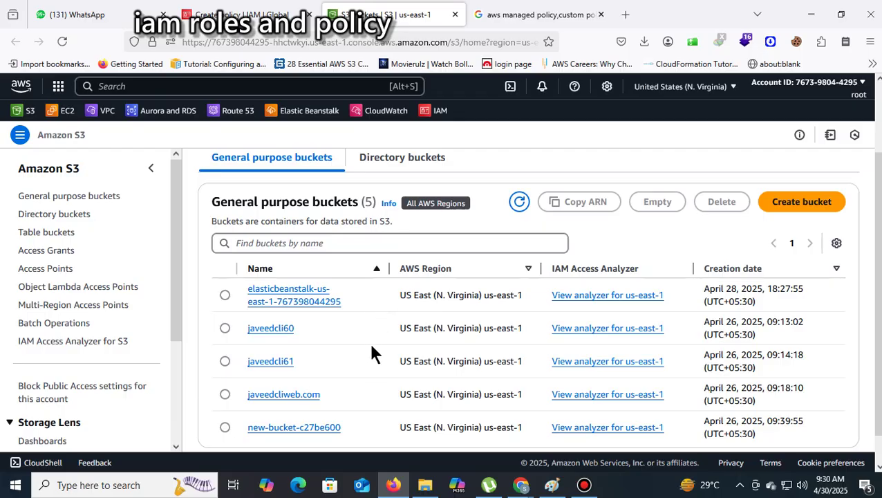
pyautogui.click(271, 328)
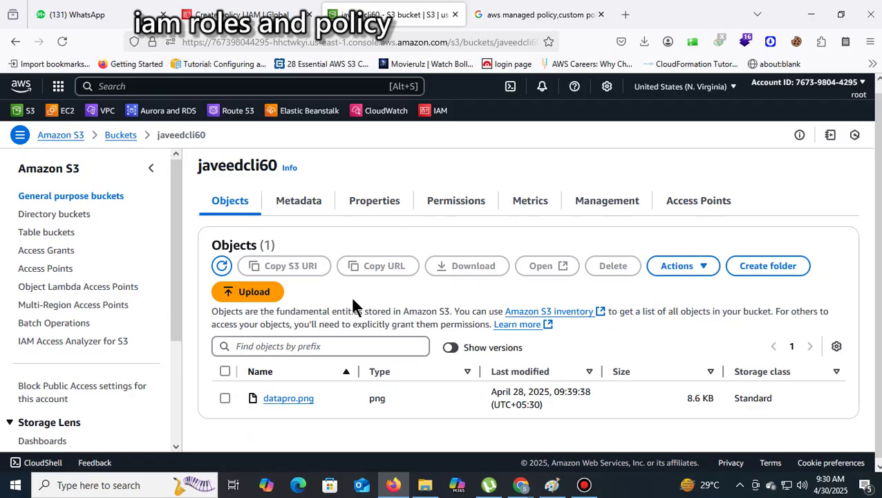
# Copy the bucket's ARN and the name javeedcli60 from its Properties, then return to the policy tab
pyautogui.click(308, 207)
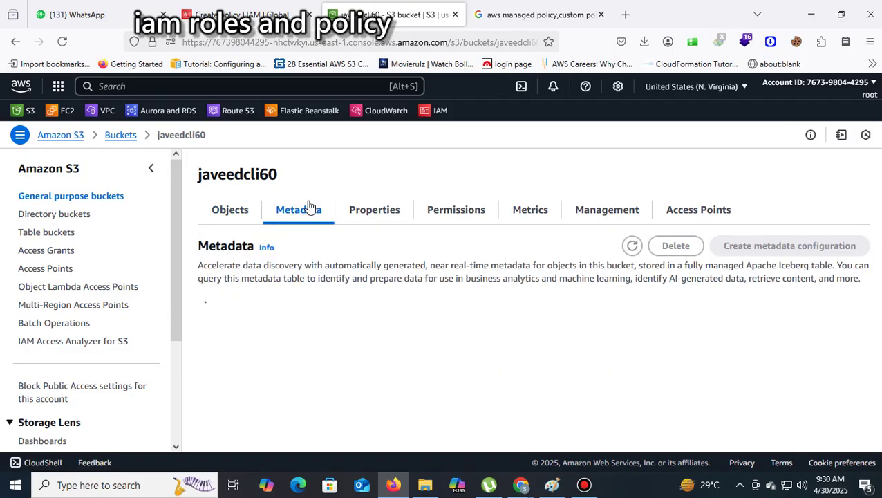
pyautogui.scroll(-2, 637, 228)
pyautogui.scroll(2, 543, 242)
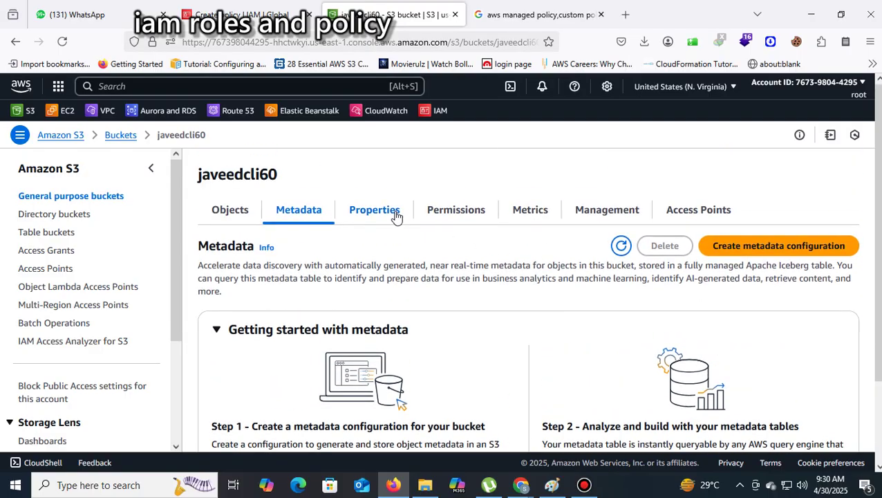
pyautogui.click(397, 217)
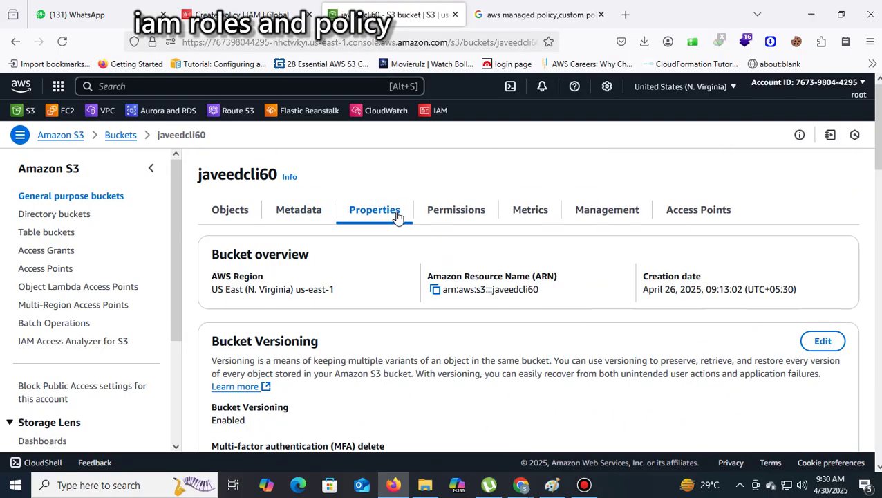
pyautogui.click(435, 291)
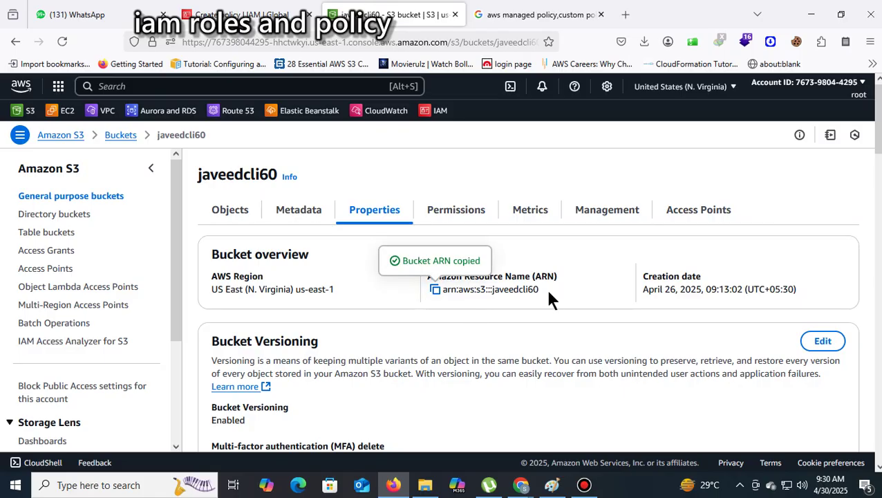
pyautogui.moveTo(550, 290); pyautogui.dragTo(495, 292)
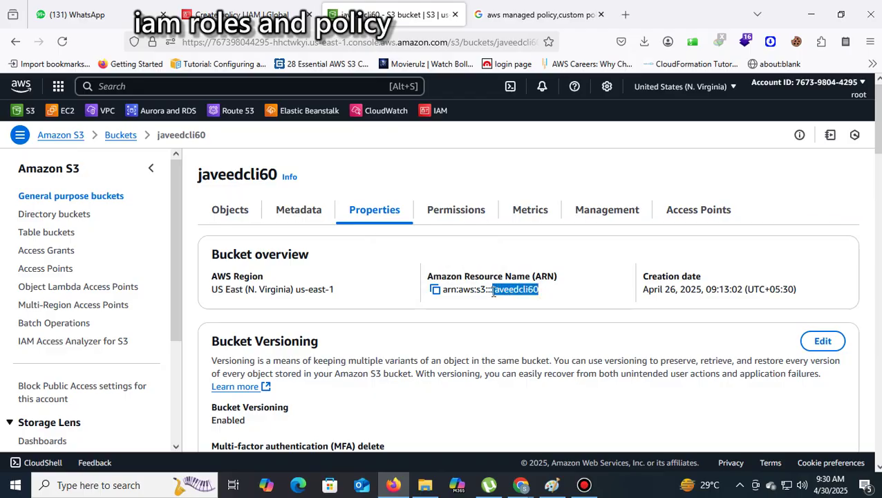
pyautogui.rightClick(503, 293)
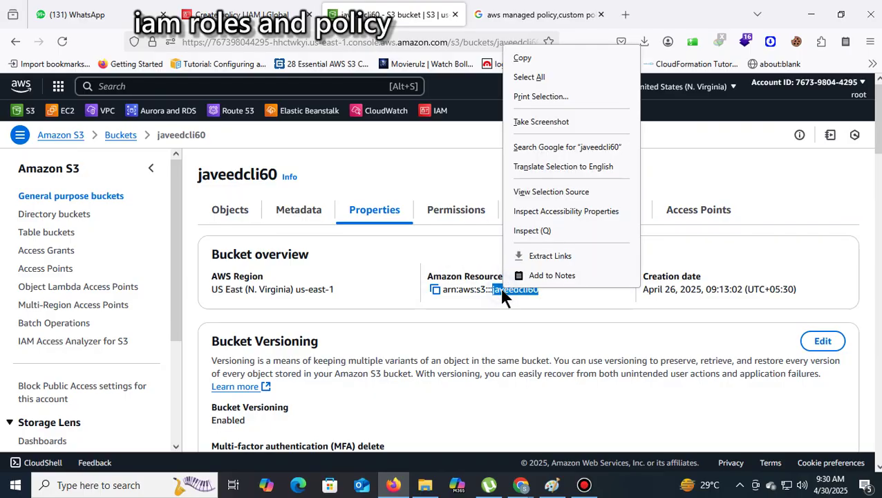
pyautogui.click(533, 60)
pyautogui.click(251, 18)
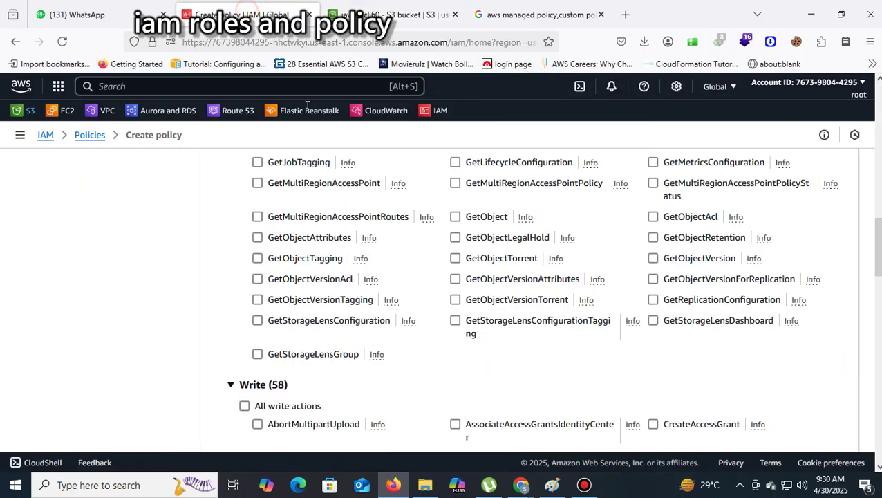
# Add a bucket resource ARN by pasting javeedcli60 as the Resource bucket name
pyautogui.scroll(5, 658, 245)
pyautogui.scroll(6, 658, 245)
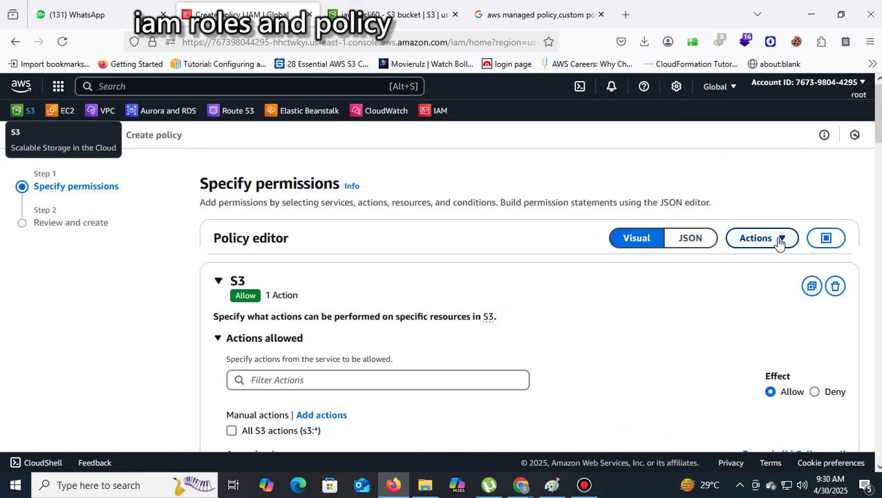
pyautogui.scroll(-5, 715, 258)
pyautogui.scroll(-1, 584, 285)
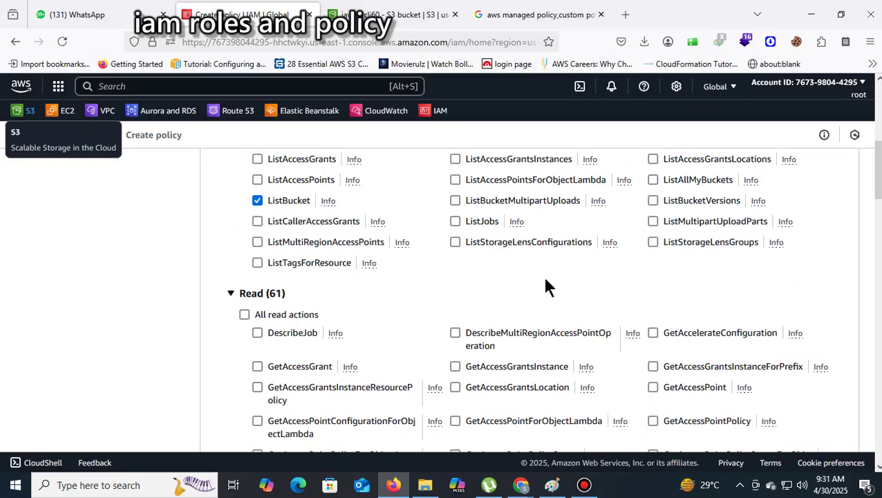
pyautogui.scroll(-20, 487, 222)
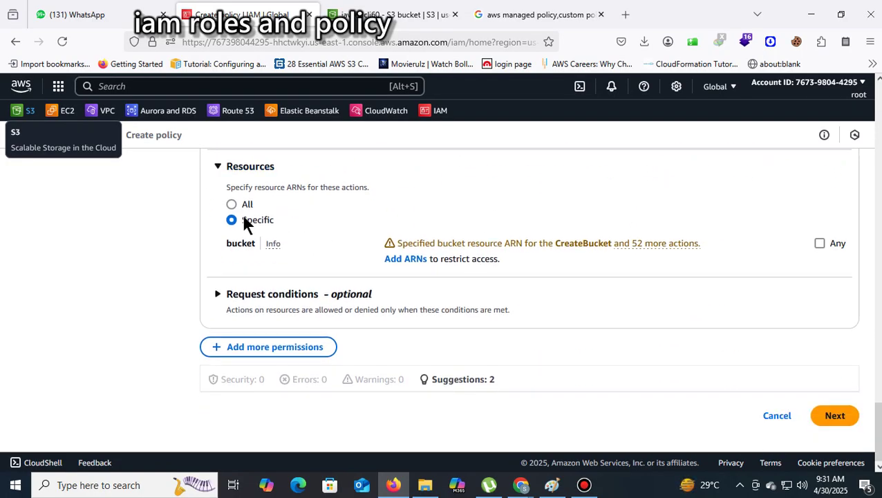
pyautogui.click(415, 261)
pyautogui.click(266, 266)
pyautogui.rightClick(271, 266)
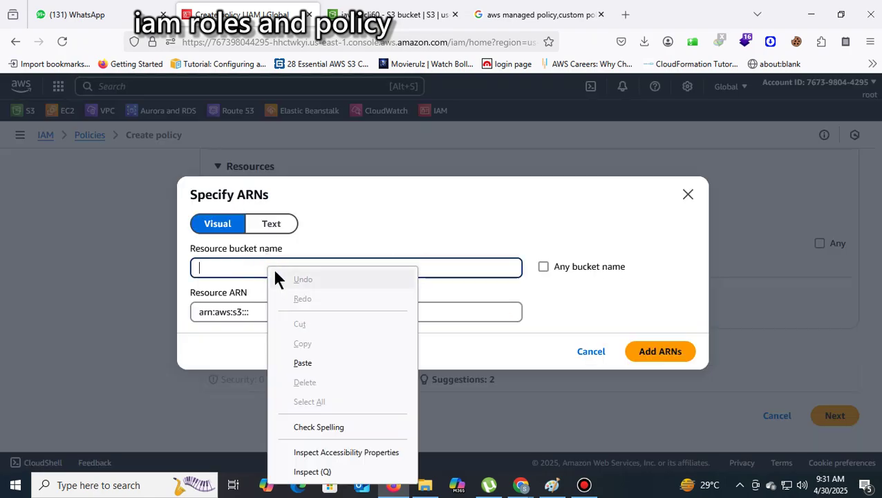
pyautogui.click(312, 361)
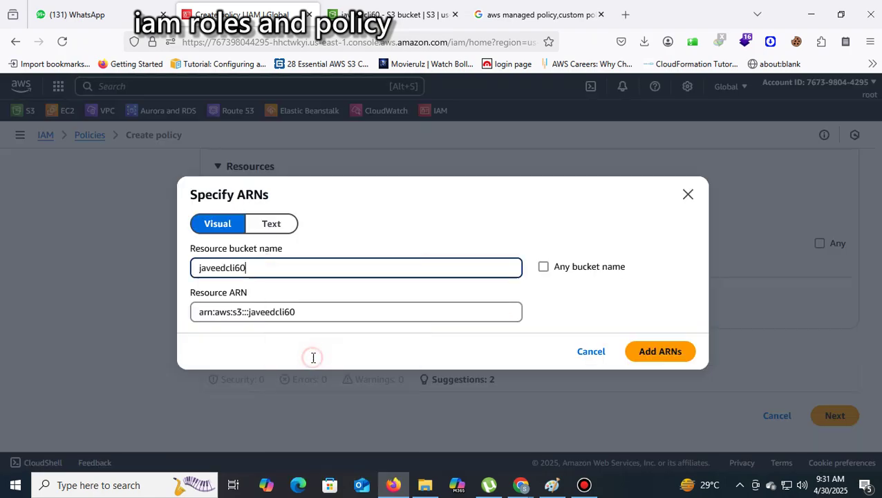
pyautogui.click(650, 354)
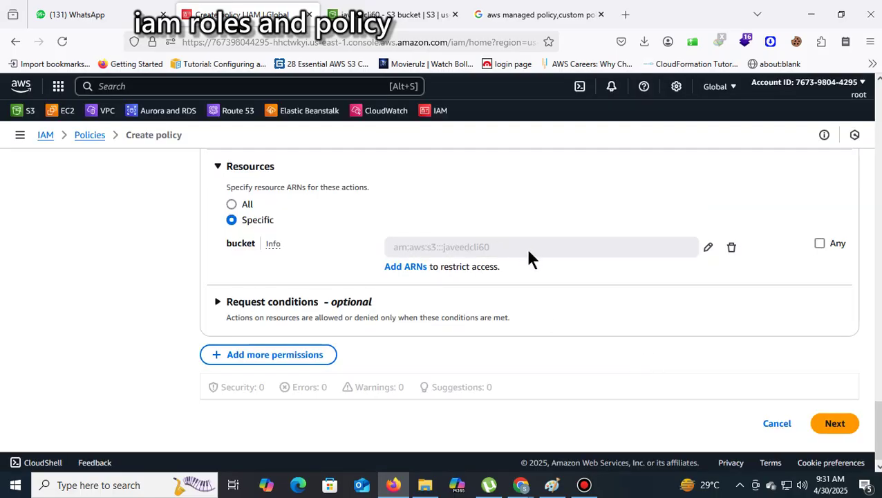
# Check the added arn:aws:s3:::javeedcli60 resource text in the policy
pyautogui.moveTo(461, 250); pyautogui.dragTo(387, 251)
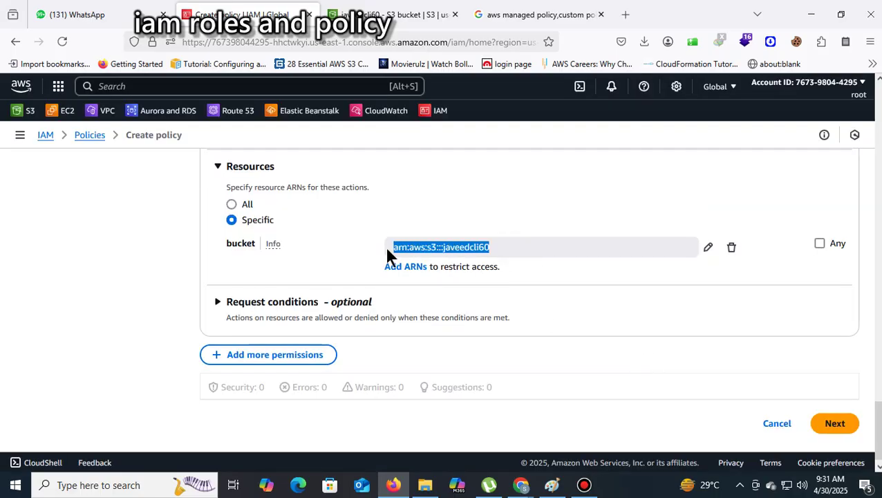
pyautogui.click(561, 264)
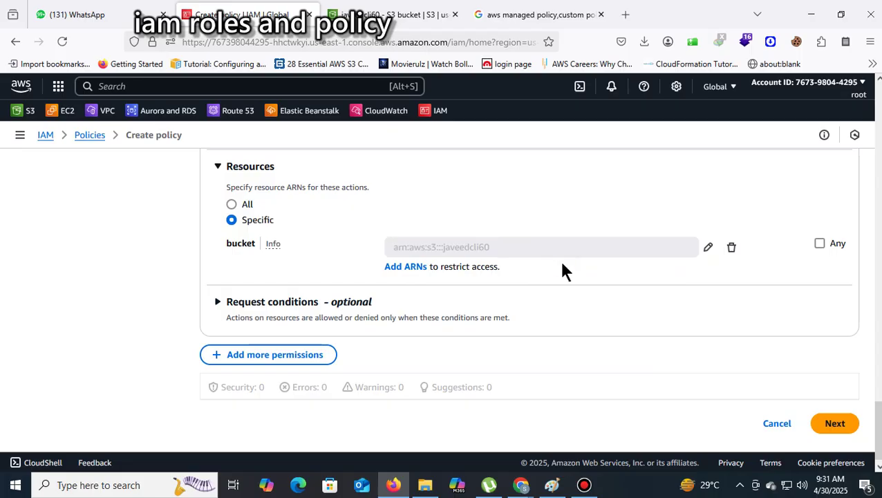
pyautogui.moveTo(535, 247); pyautogui.dragTo(444, 248)
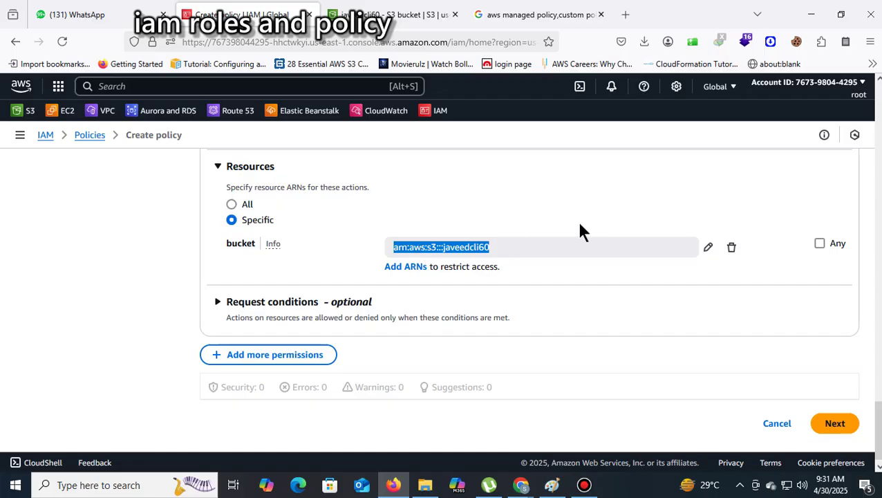
pyautogui.scroll(5, 613, 232)
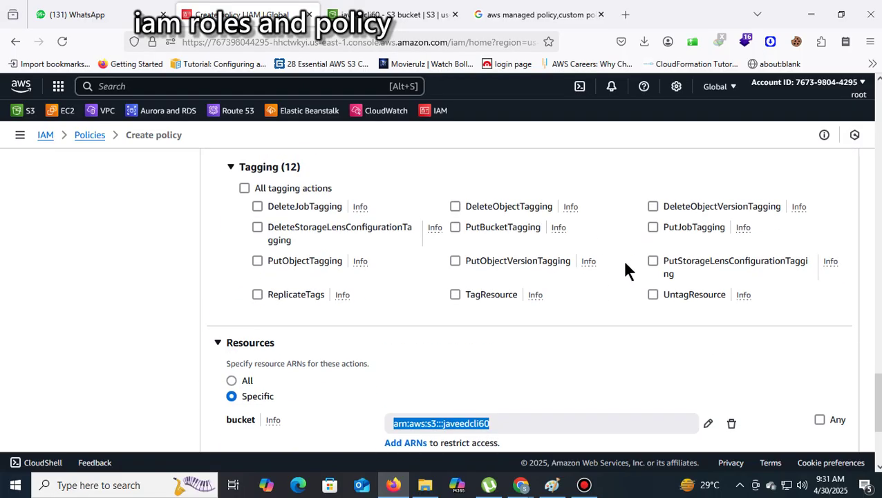
pyautogui.scroll(10, 624, 270)
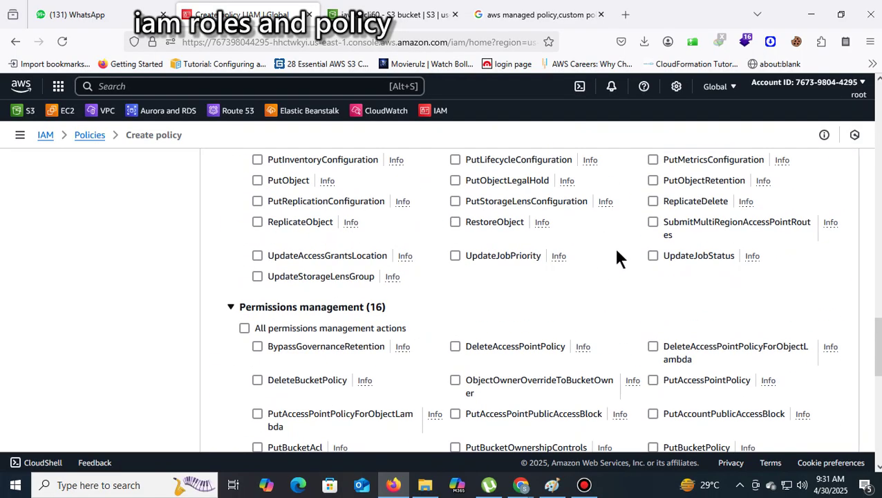
pyautogui.scroll(-15, 617, 256)
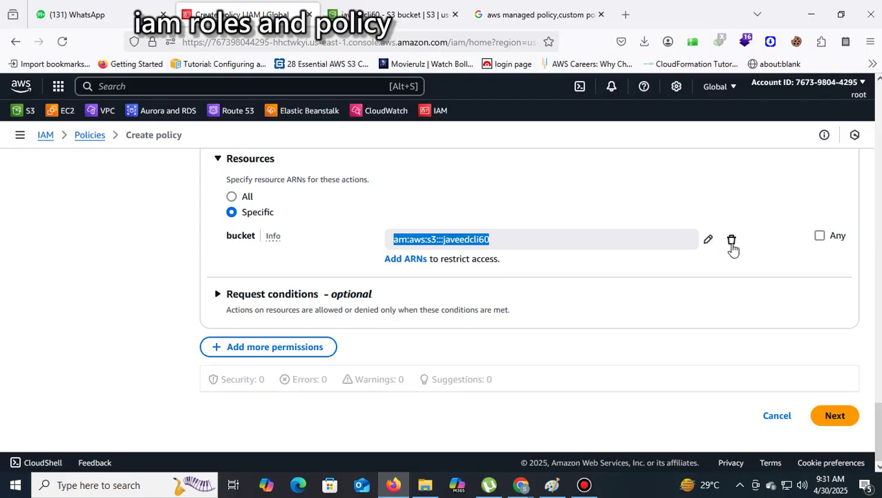
# Delete the javeedcli60 bucket ARN and apply the policy to All resources
pyautogui.click(732, 242)
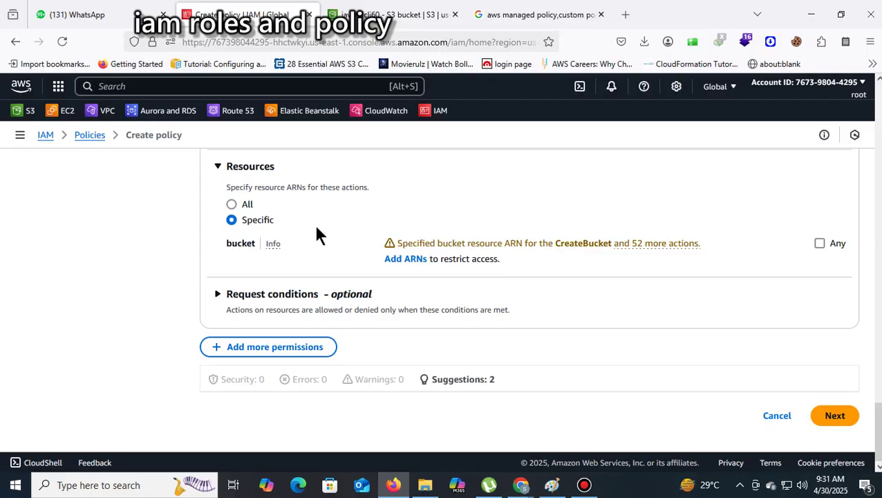
pyautogui.click(244, 207)
pyautogui.scroll(20, 516, 232)
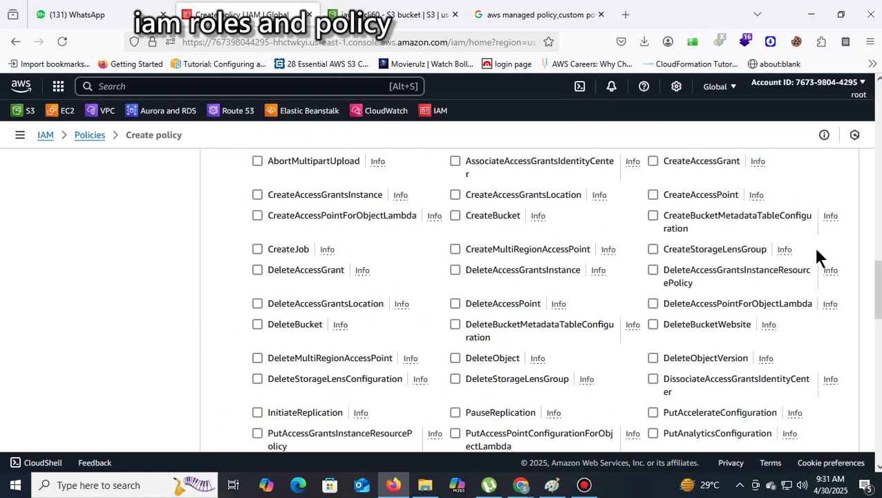
pyautogui.scroll(10, 816, 257)
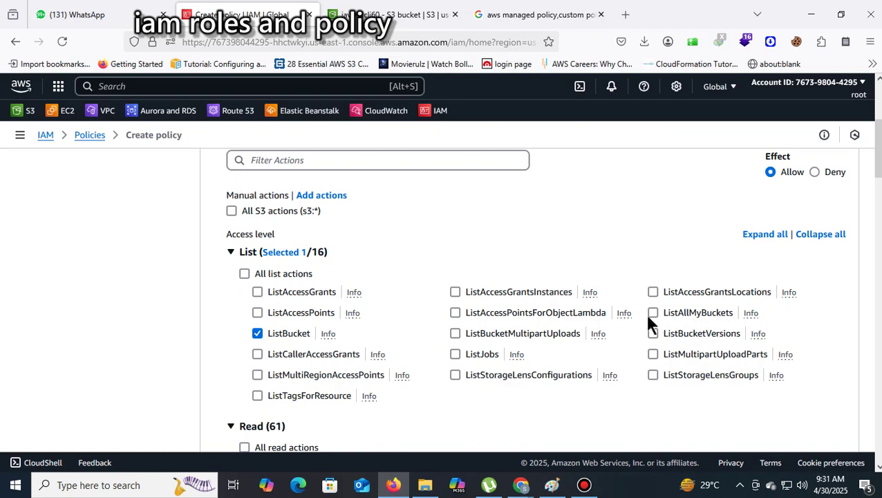
# Uncheck ListBucket so only ListAllMyBuckets remains, and continue to the review step
pyautogui.click(259, 331)
pyautogui.scroll(-4, 762, 303)
pyautogui.scroll(-15, 414, 276)
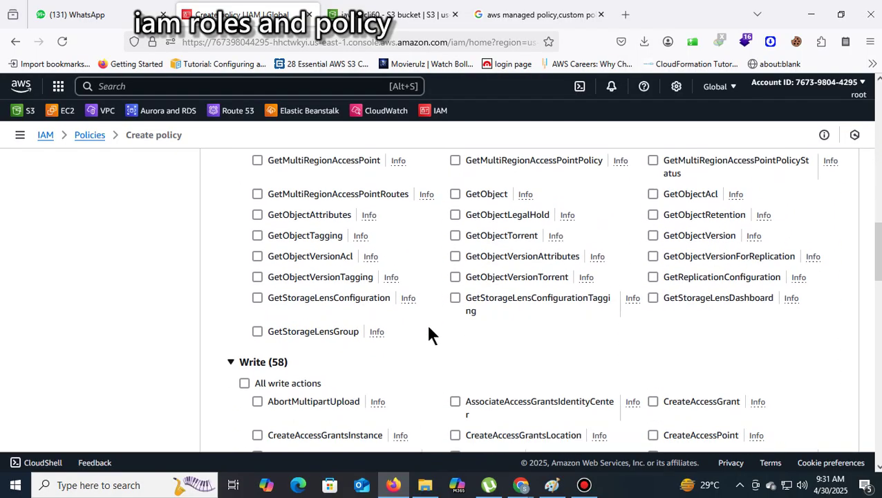
pyautogui.scroll(4, 408, 410)
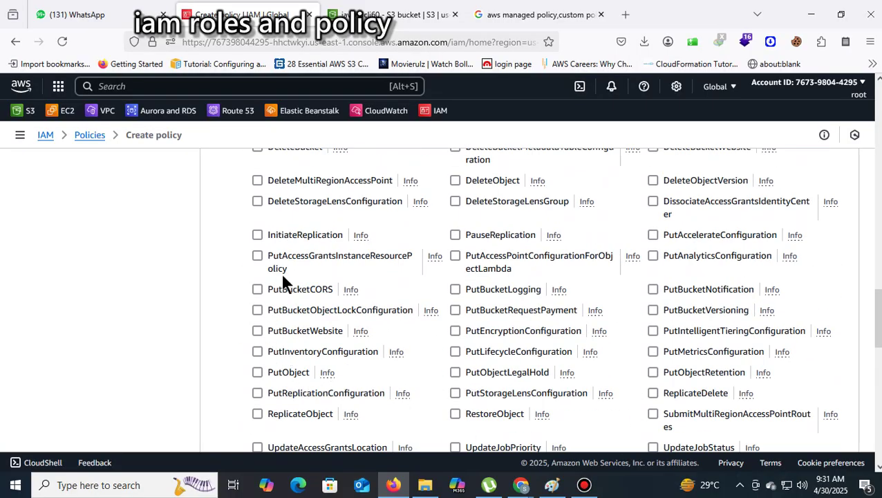
pyautogui.scroll(3, 374, 307)
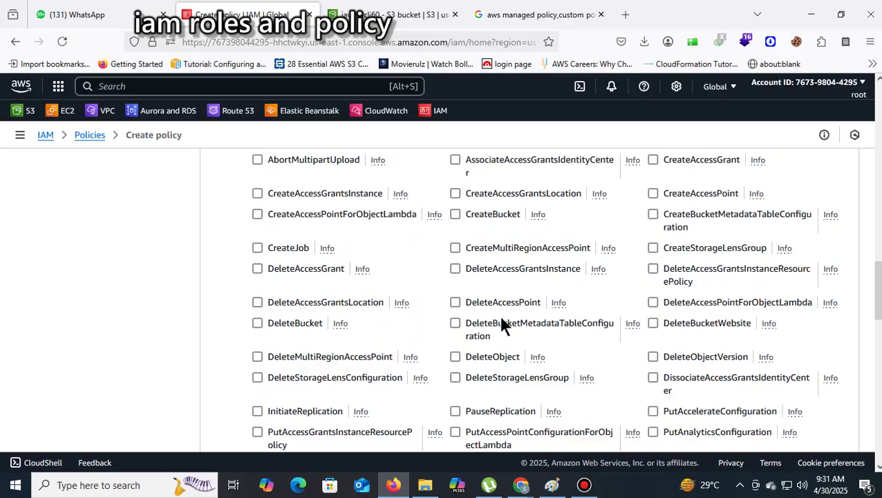
pyautogui.scroll(12, 616, 306)
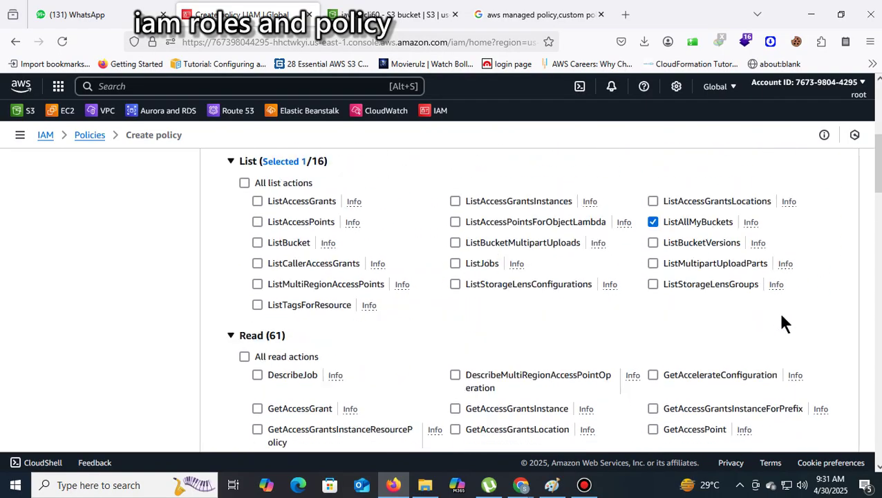
pyautogui.scroll(1, 785, 323)
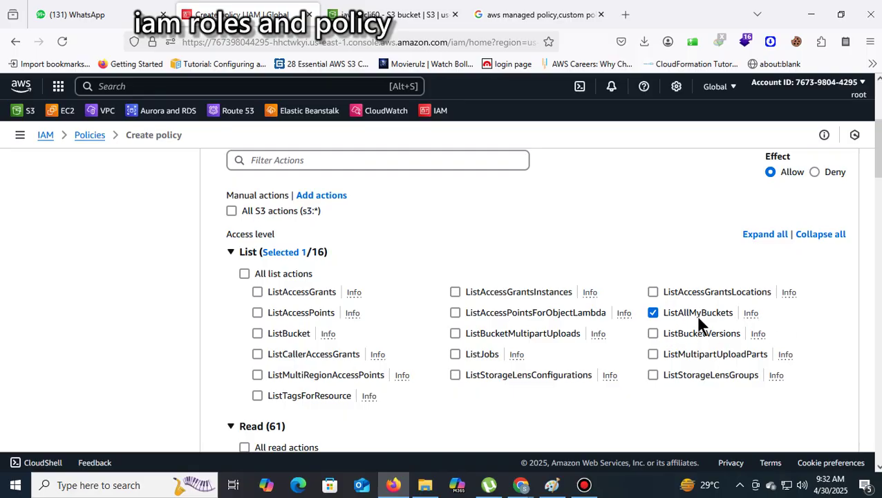
pyautogui.scroll(3, 802, 315)
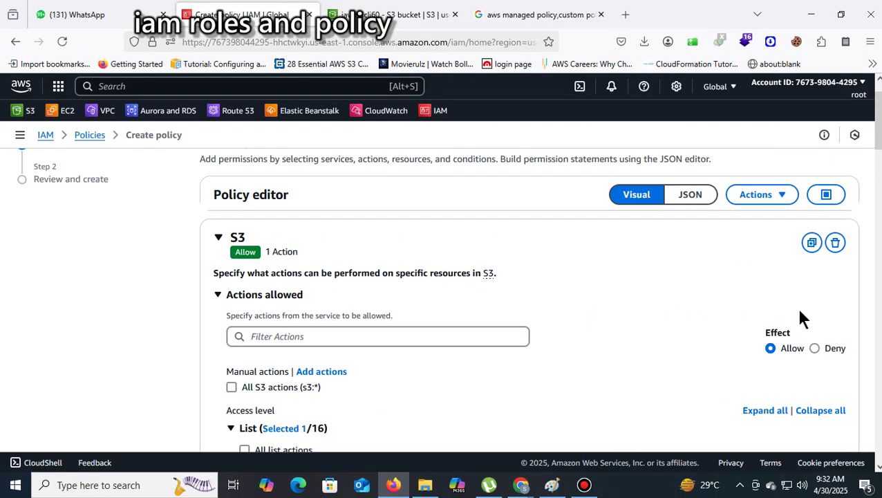
pyautogui.scroll(1, 758, 295)
pyautogui.scroll(-10, 859, 299)
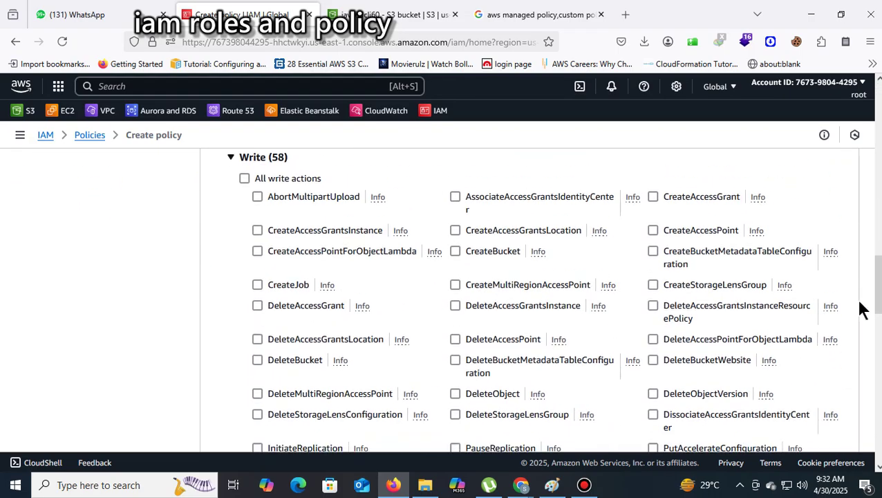
pyautogui.scroll(-10, 861, 307)
pyautogui.click(841, 415)
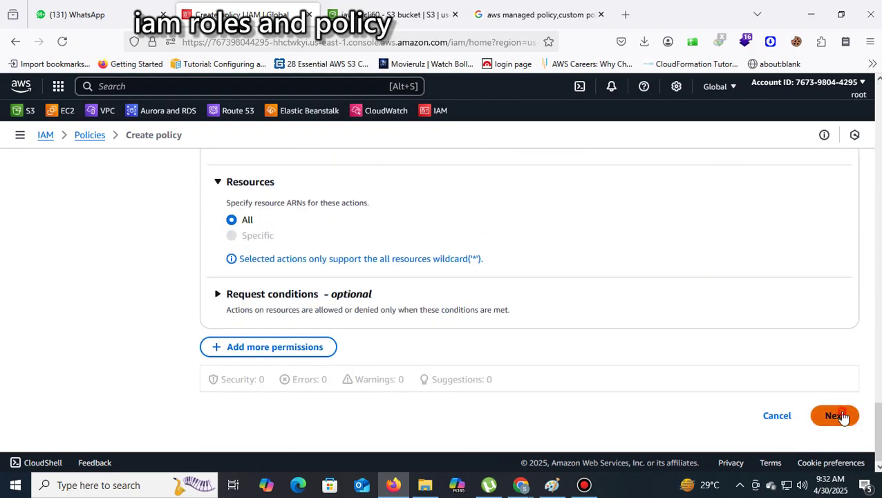
# Name the policy 3004policy, removing the invalid slash from 30/04policy, and create it
pyautogui.scroll(-5, 261, 263)
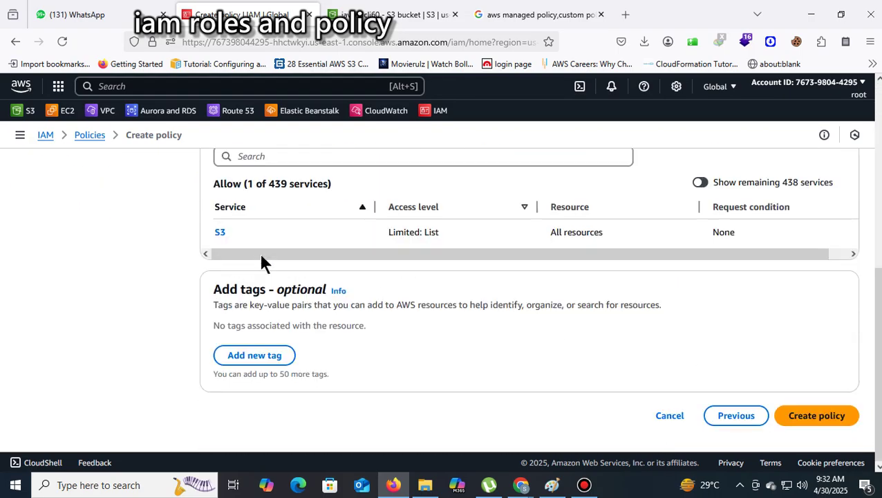
pyautogui.scroll(5, 359, 255)
pyautogui.click(263, 298)
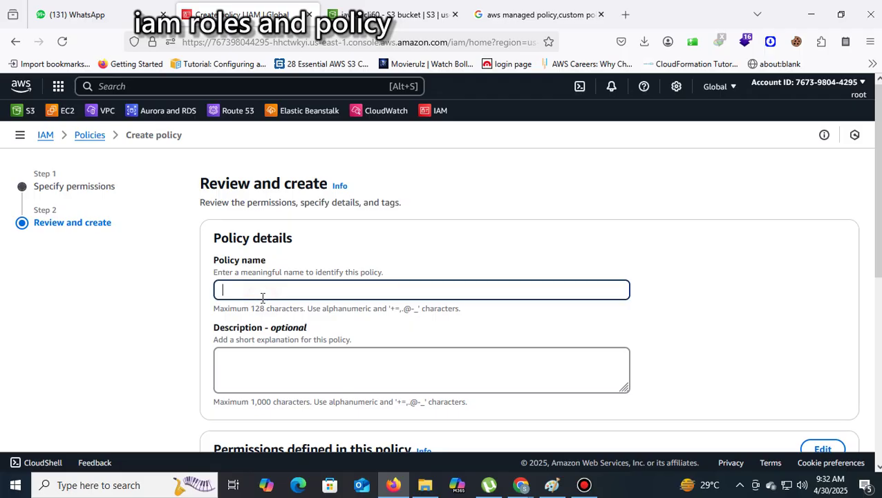
pyautogui.write('30/04policy')
pyautogui.scroll(-10, 816, 311)
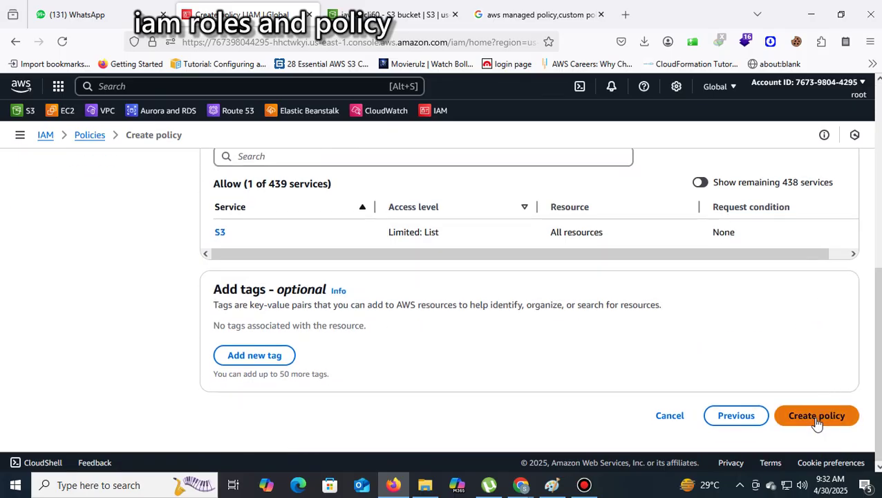
pyautogui.click(816, 417)
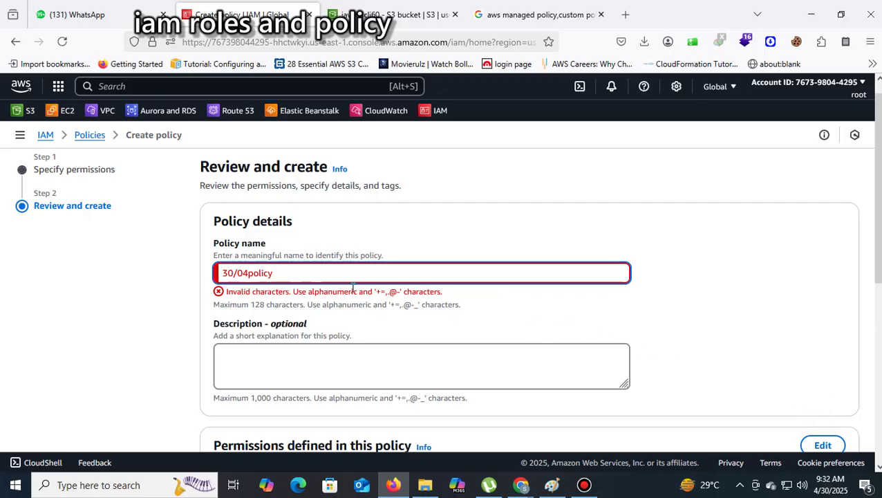
pyautogui.click(236, 273)
pyautogui.press('BackSpace')
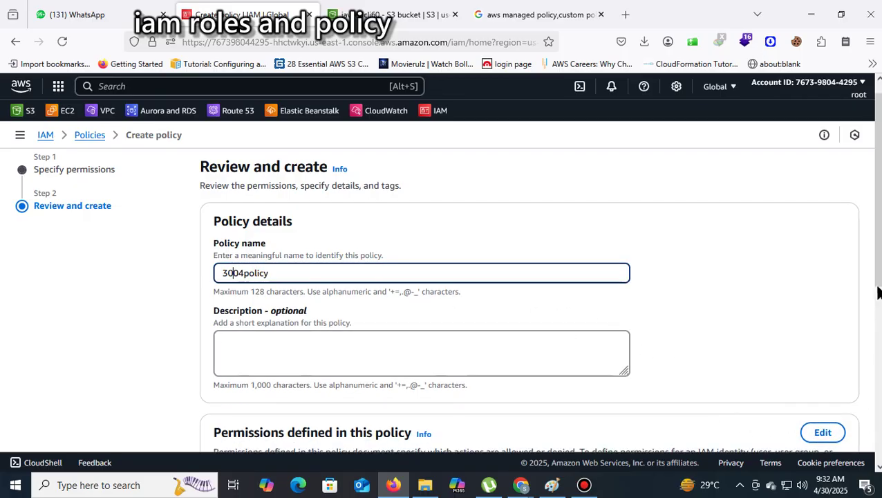
pyautogui.scroll(-5, 873, 301)
pyautogui.click(826, 419)
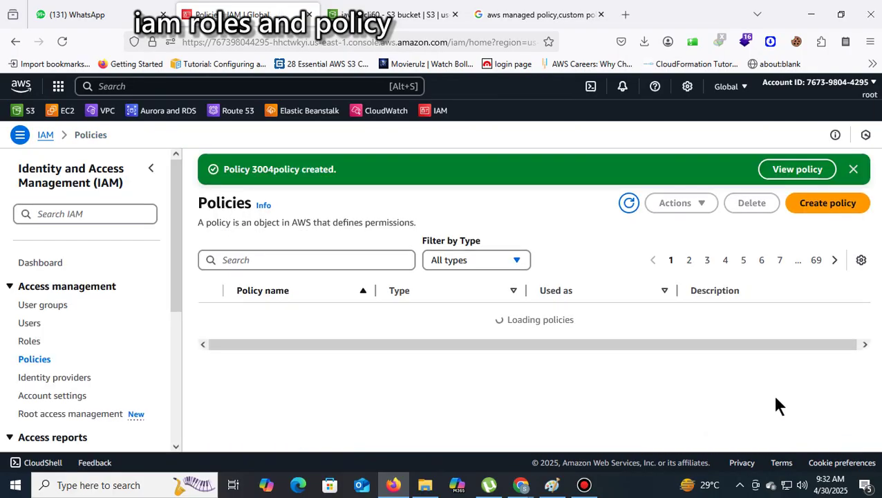
# Start a new IAM user named user1 with console access as an IAM user
pyautogui.click(30, 326)
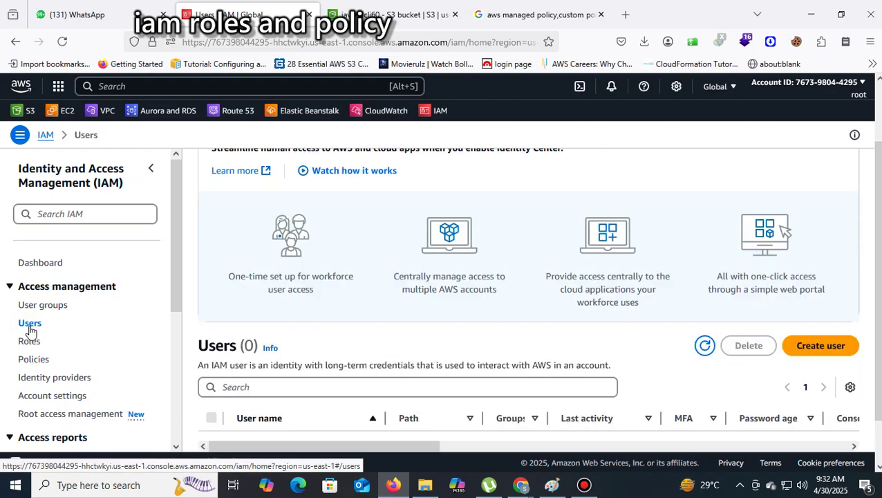
pyautogui.scroll(-4, 163, 318)
pyautogui.scroll(-1, 525, 312)
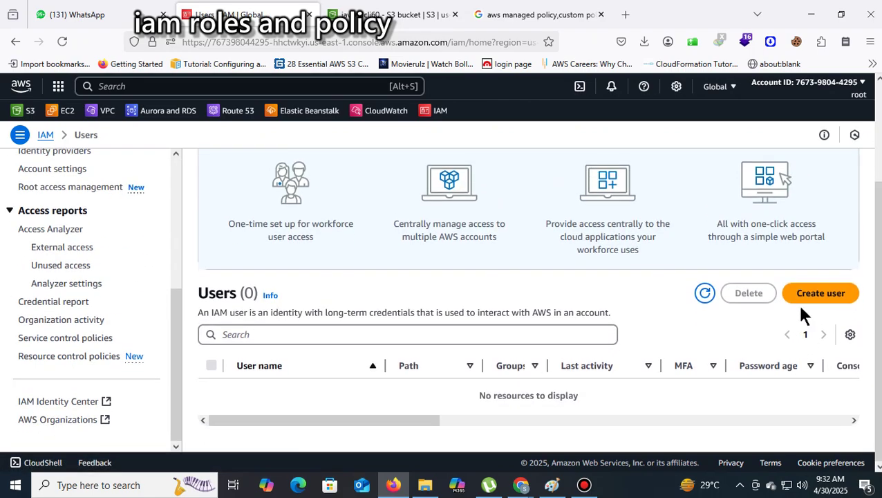
pyautogui.click(803, 298)
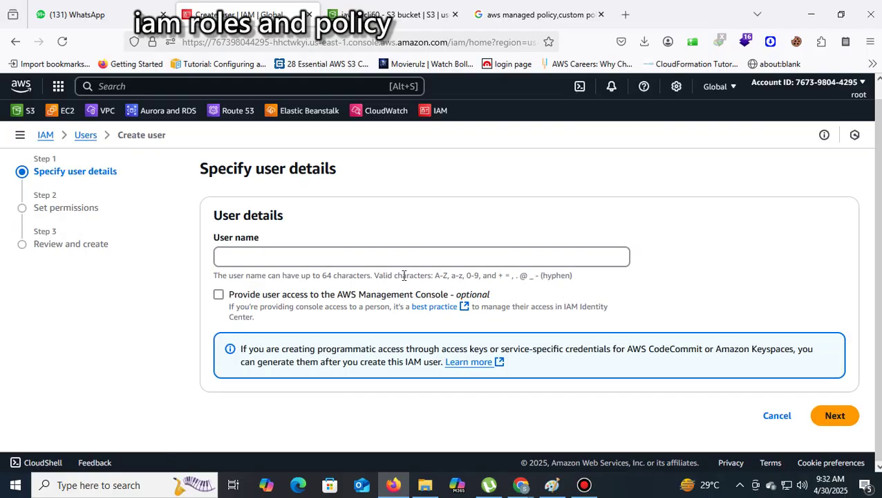
pyautogui.click(385, 260)
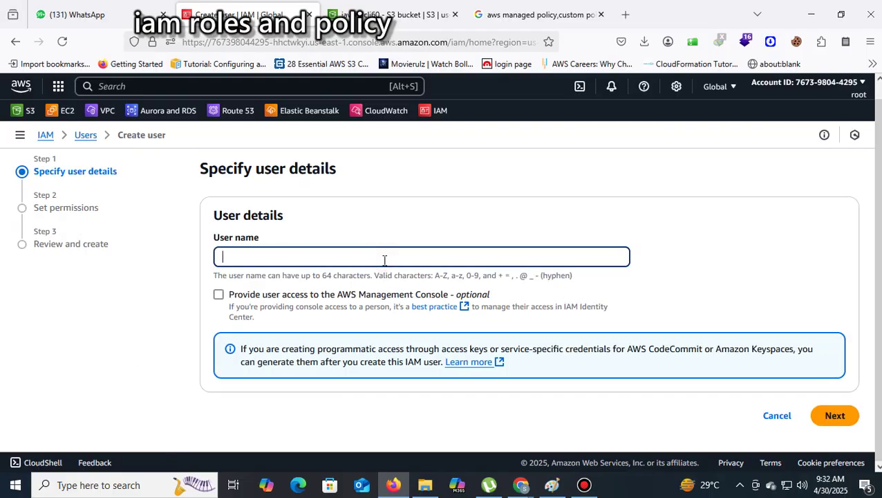
pyautogui.write('user1')
pyautogui.click(221, 295)
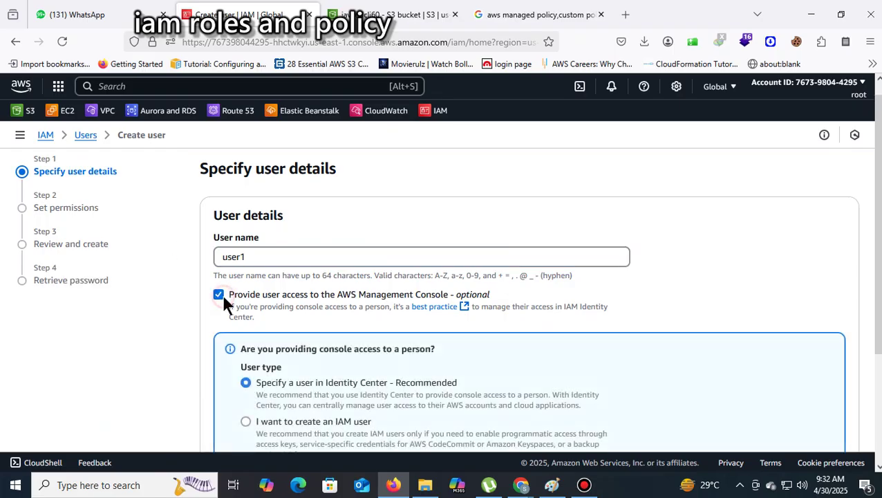
pyautogui.click(246, 422)
# Set a custom shown password, with no forced password change at next sign-in
pyautogui.scroll(-4, 384, 345)
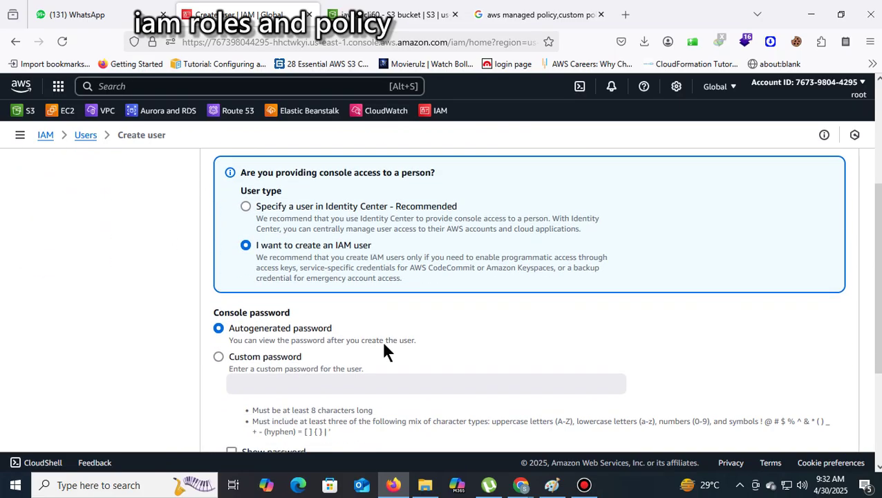
pyautogui.click(283, 269)
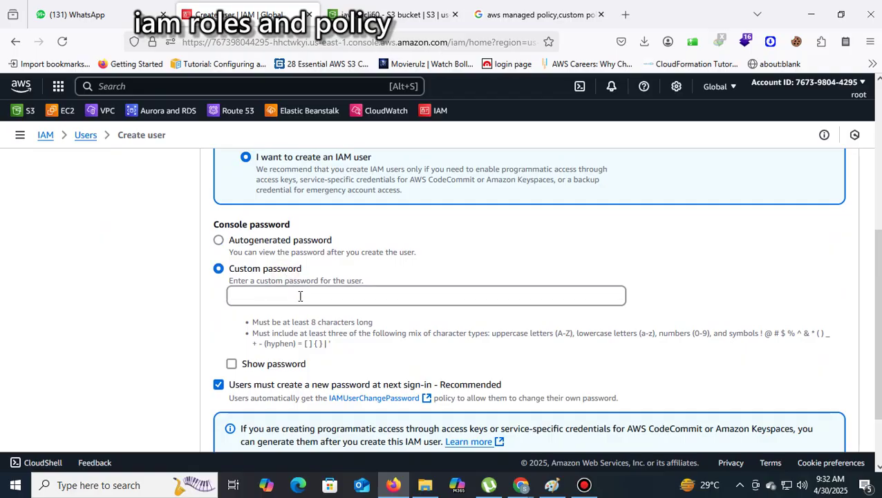
pyautogui.click(299, 296)
pyautogui.write('•••••')
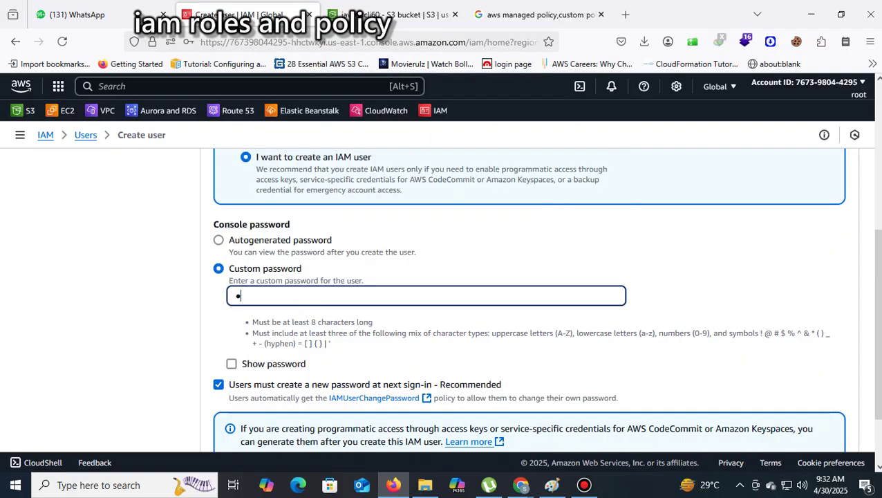
pyautogui.write('•••••••')
pyautogui.click(231, 364)
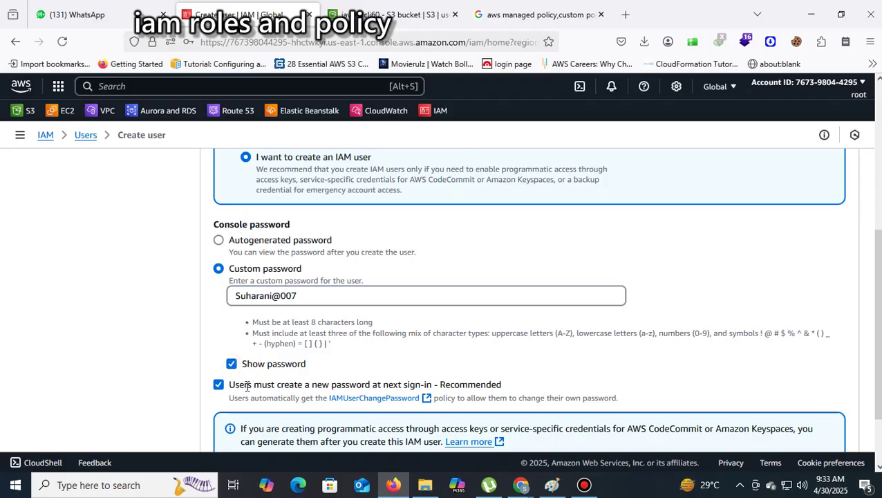
pyautogui.click(219, 385)
pyautogui.scroll(-1, 219, 385)
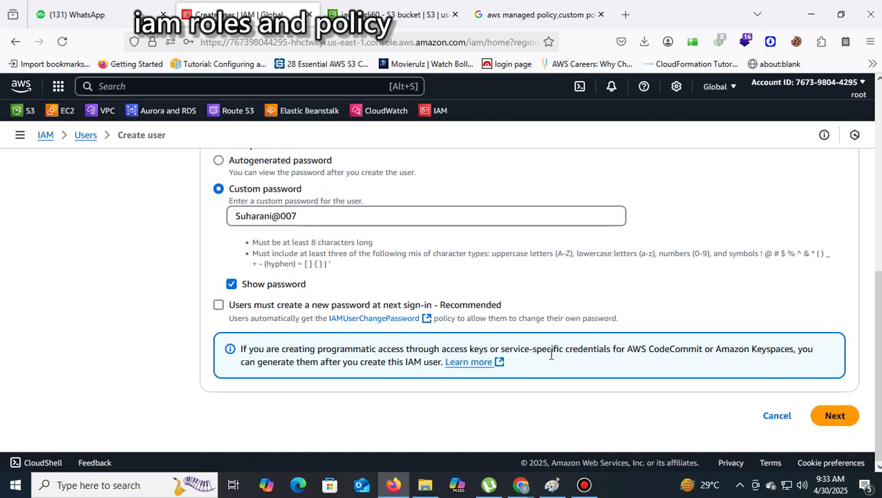
pyautogui.click(846, 421)
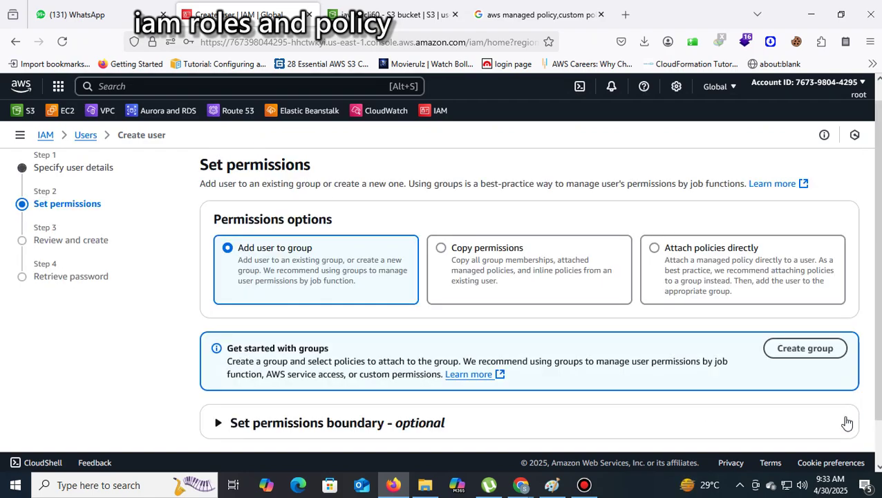
# Create user1 without permissions, return to Users without downloading the password, and open user1
pyautogui.scroll(-1, 850, 423)
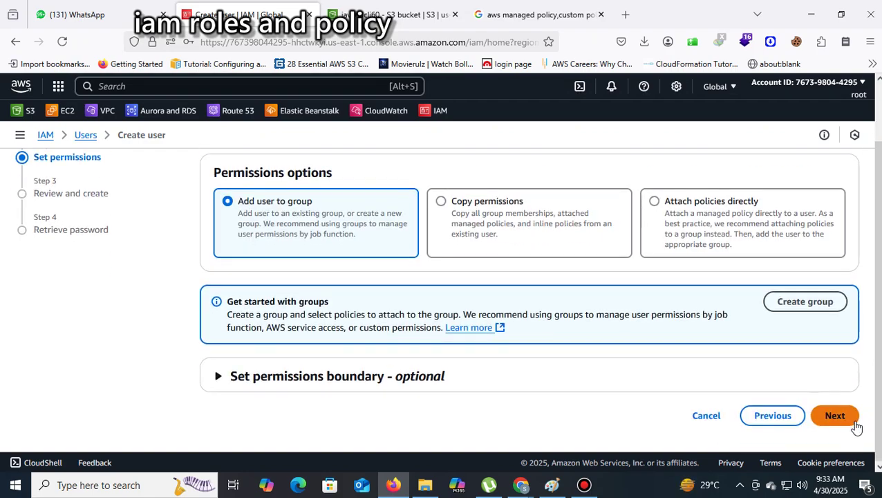
pyautogui.click(840, 421)
pyautogui.scroll(-1, 840, 420)
pyautogui.click(840, 420)
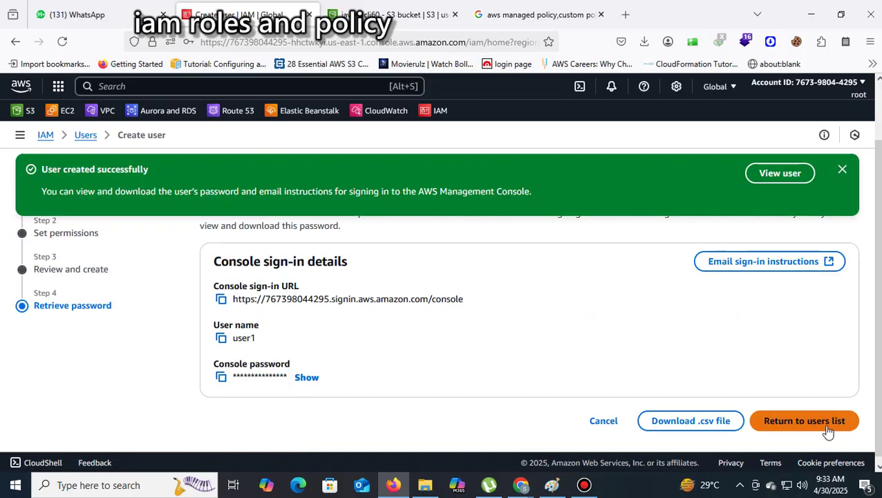
pyautogui.click(812, 417)
pyautogui.click(590, 338)
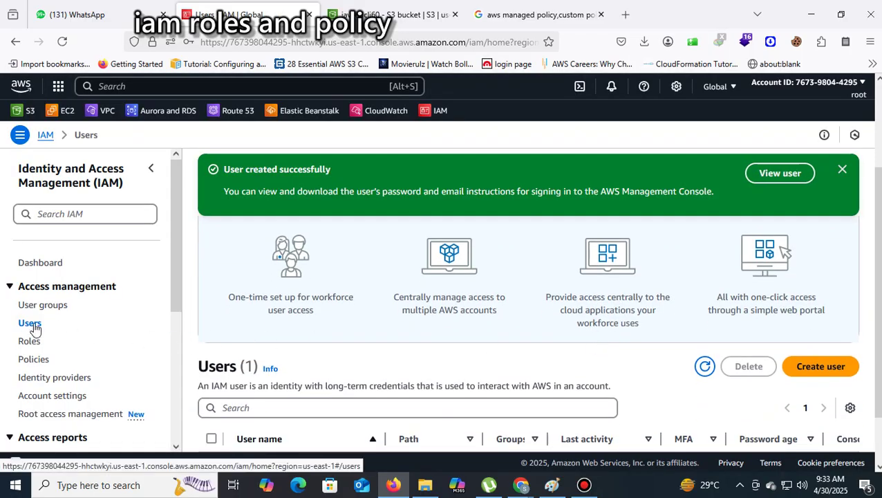
pyautogui.scroll(-2, 554, 309)
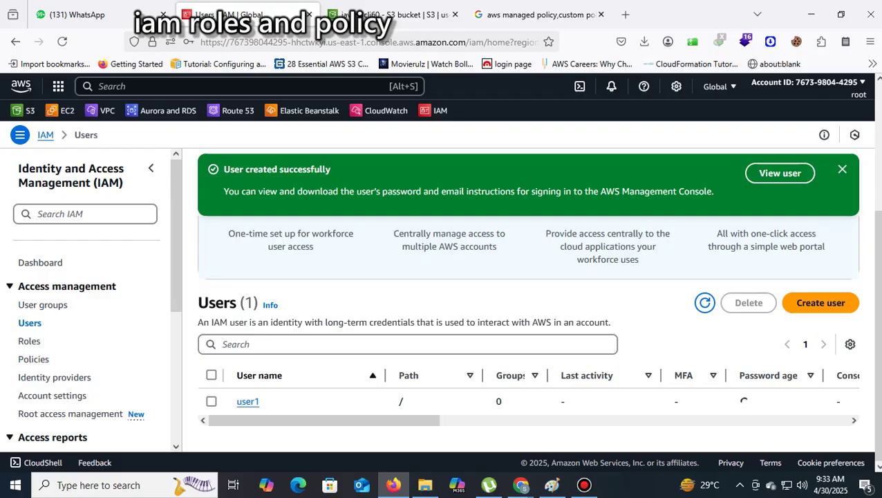
pyautogui.click(249, 404)
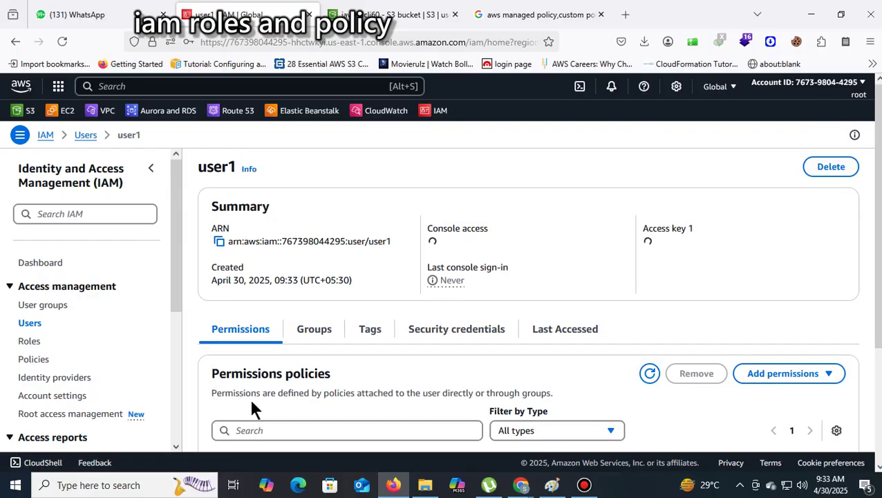
# Attach 3004policy directly to user1, filtering the list to Customer managed policies
pyautogui.click(818, 376)
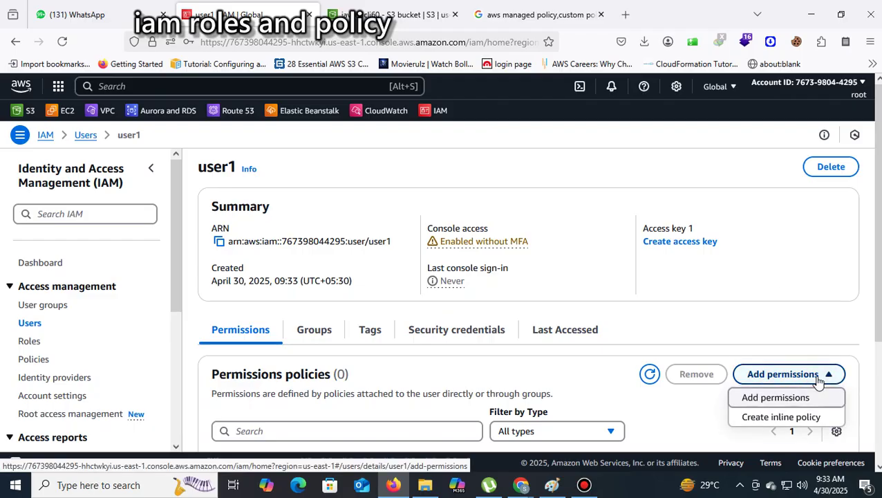
pyautogui.click(778, 397)
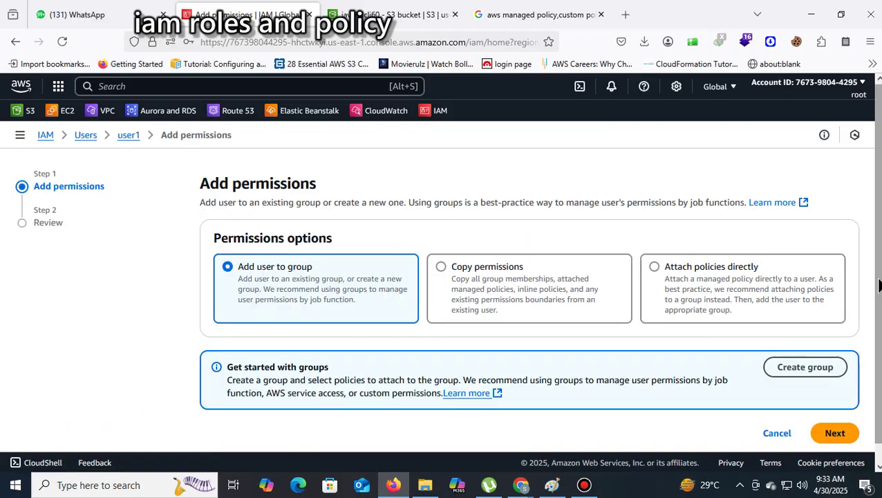
pyautogui.scroll(-1, 877, 286)
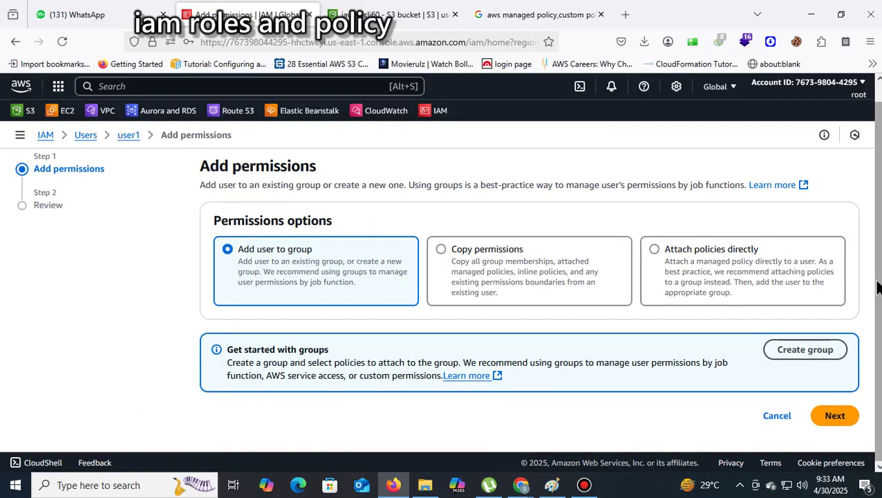
pyautogui.click(667, 253)
pyautogui.scroll(-3, 666, 256)
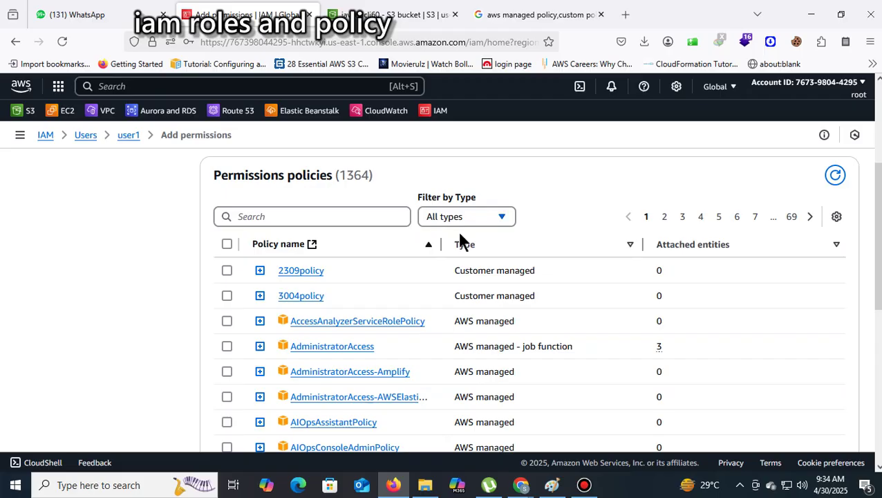
pyautogui.click(503, 217)
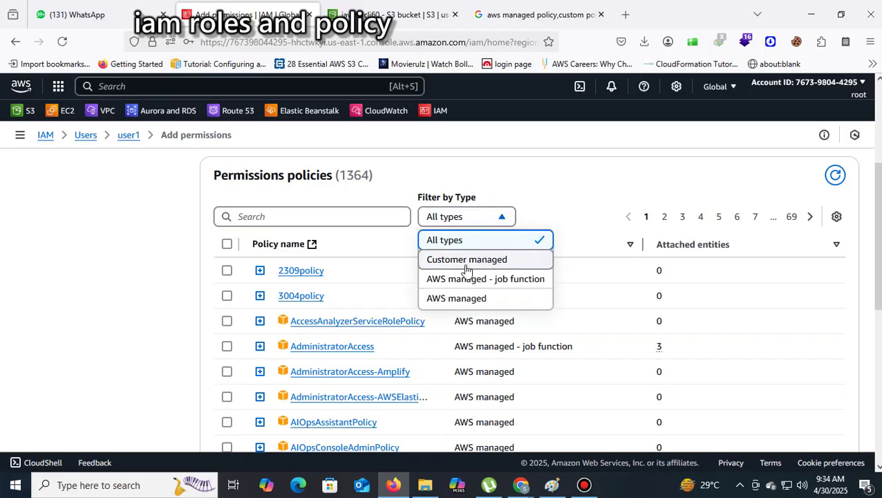
pyautogui.click(492, 261)
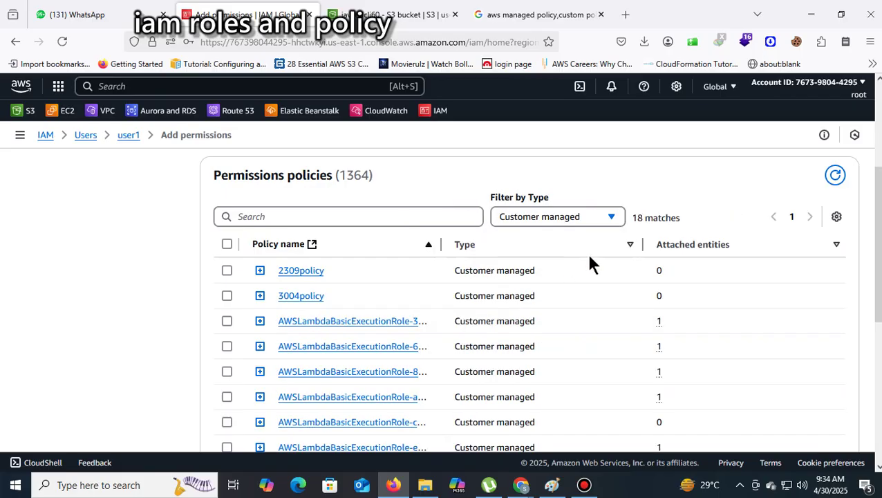
pyautogui.click(226, 296)
pyautogui.scroll(-5, 810, 290)
pyautogui.click(823, 418)
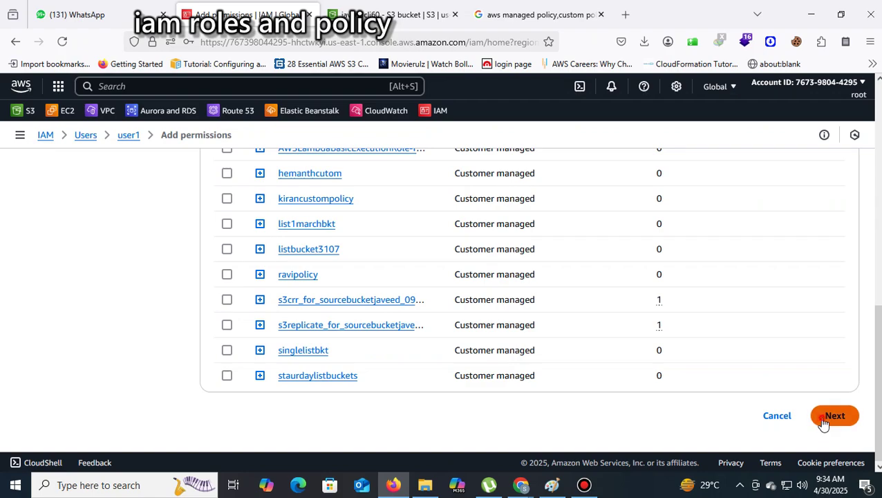
pyautogui.click(813, 415)
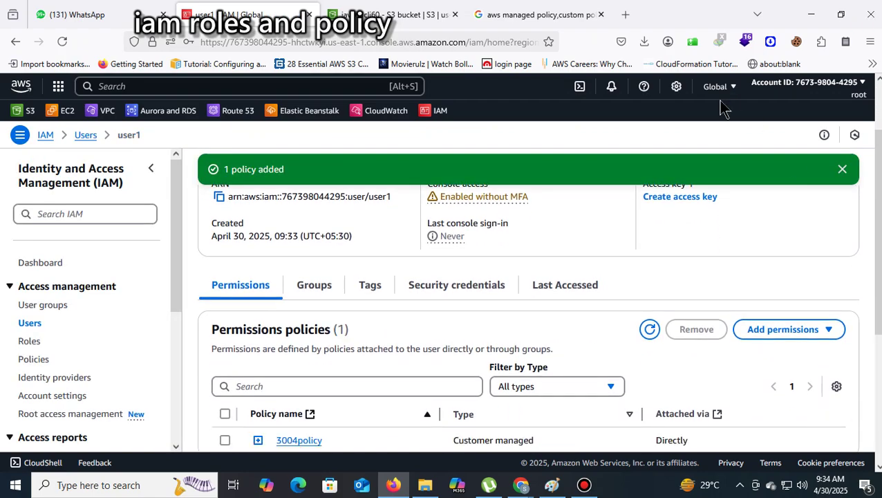
pyautogui.press('super+r')
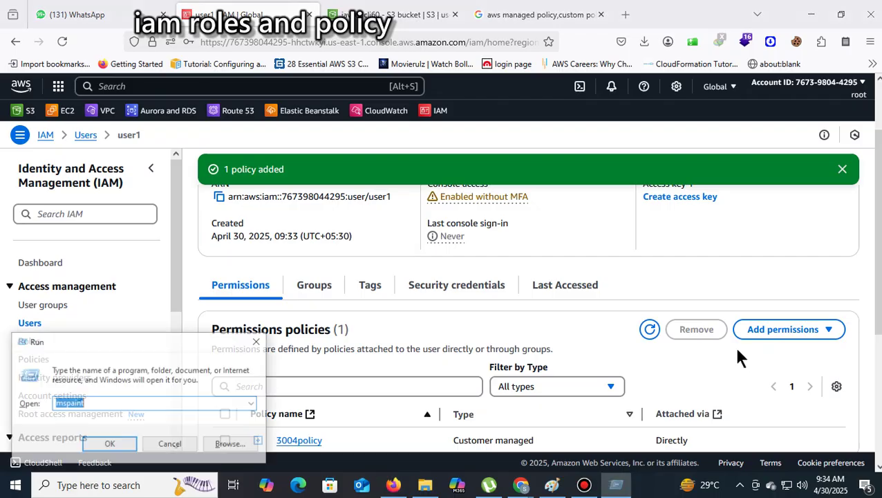
pyautogui.write('chrom')
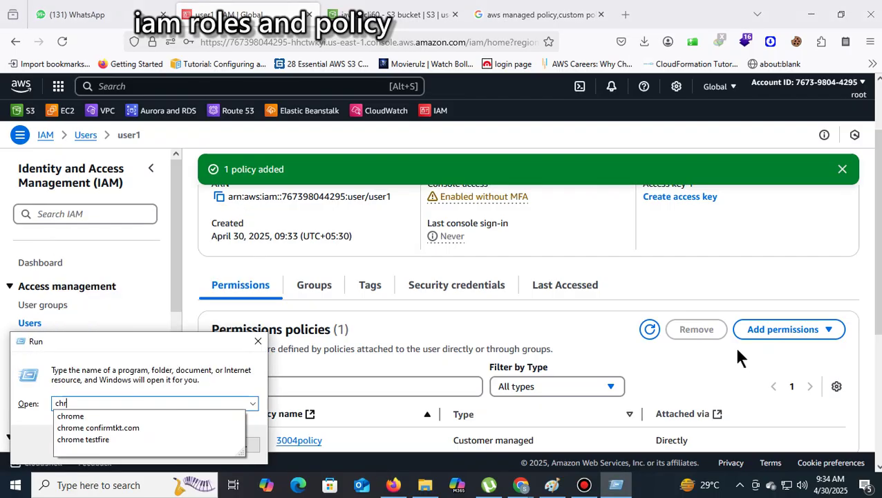
pyautogui.click(87, 415)
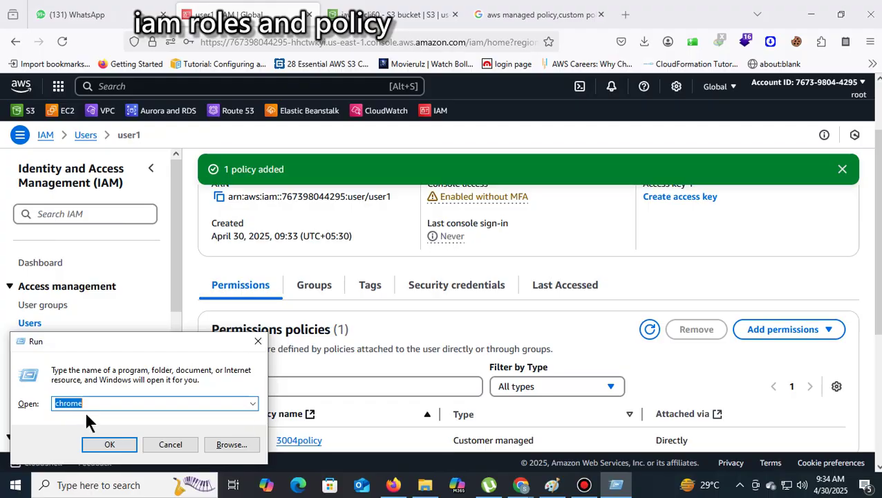
pyautogui.click(109, 445)
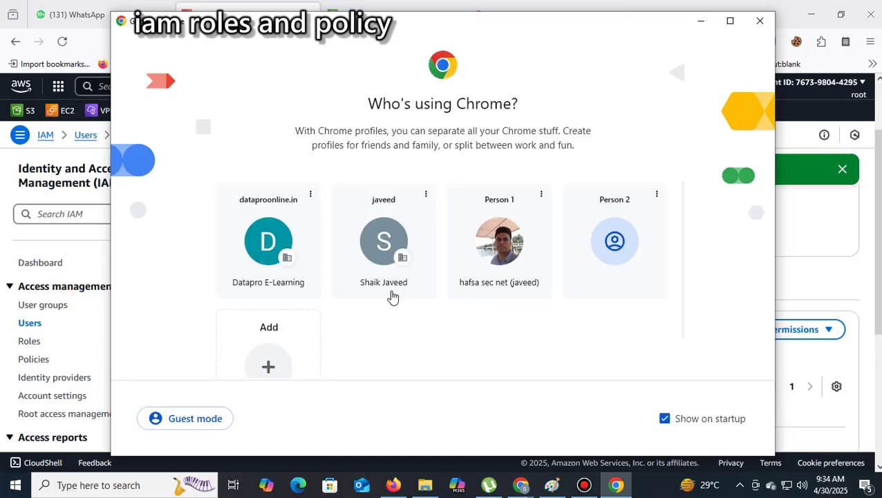
pyautogui.click(388, 242)
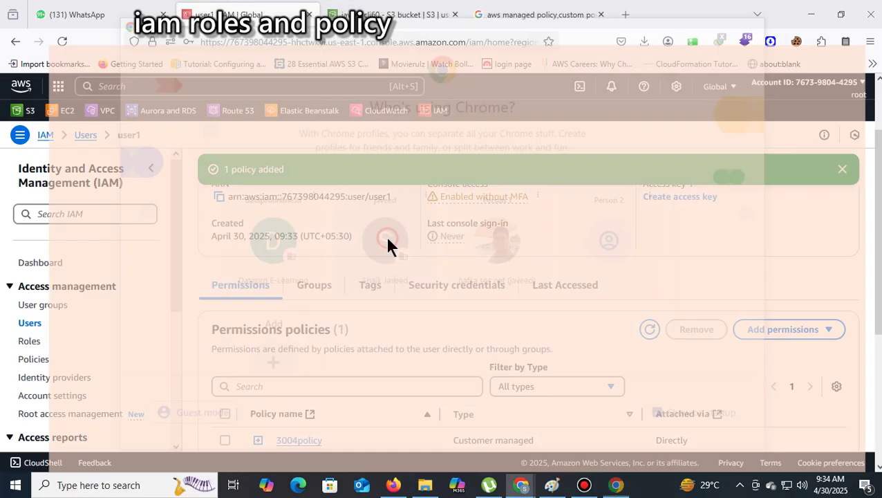
pyautogui.click(809, 15)
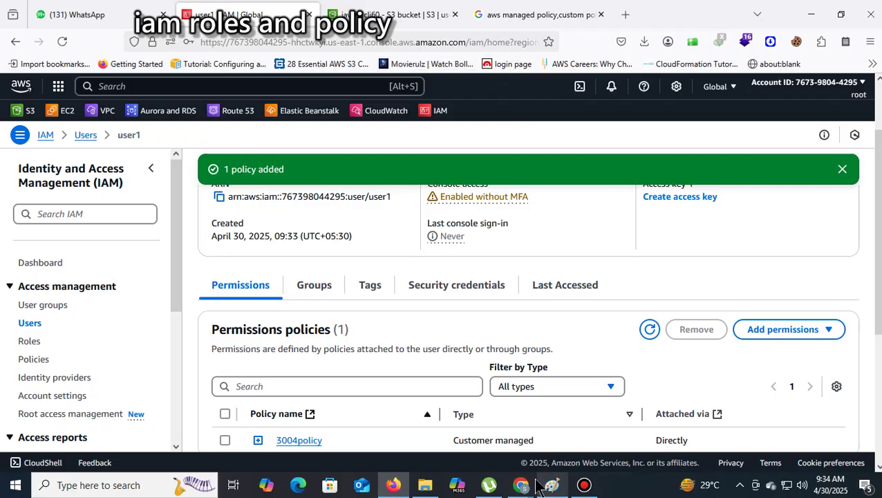
pyautogui.moveTo(522, 485)
pyautogui.click(591, 419)
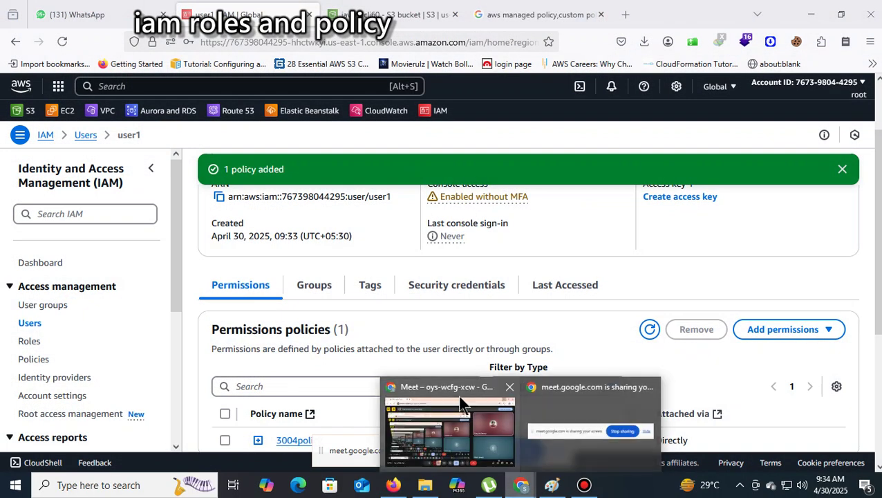
# In a new Chrome tab, search 'aws console' and go to the AWS console sign-in page
pyautogui.click(459, 400)
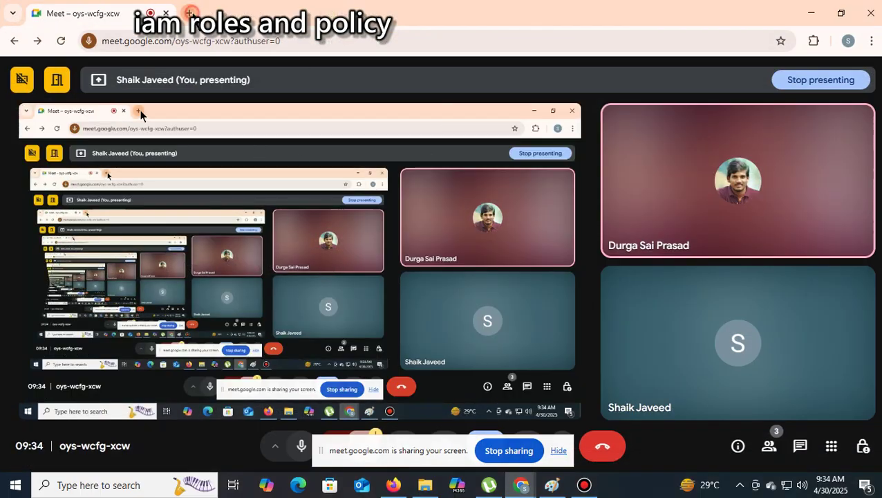
pyautogui.click(189, 13)
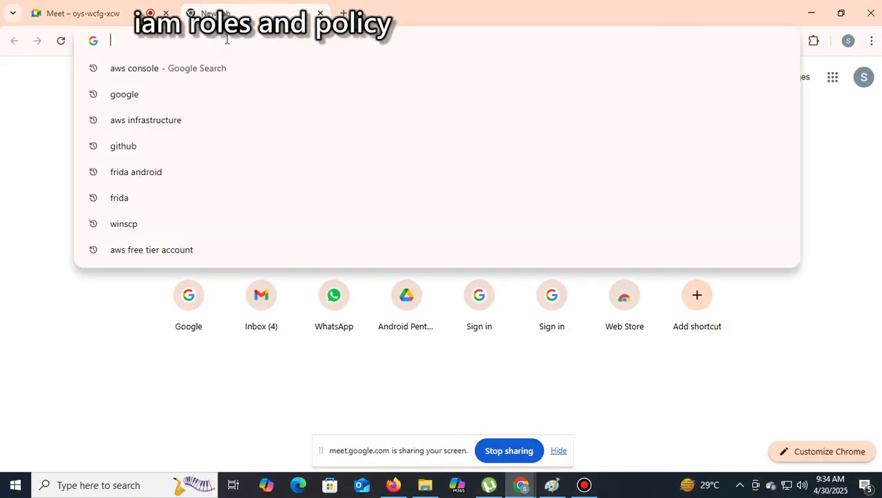
pyautogui.click(216, 66)
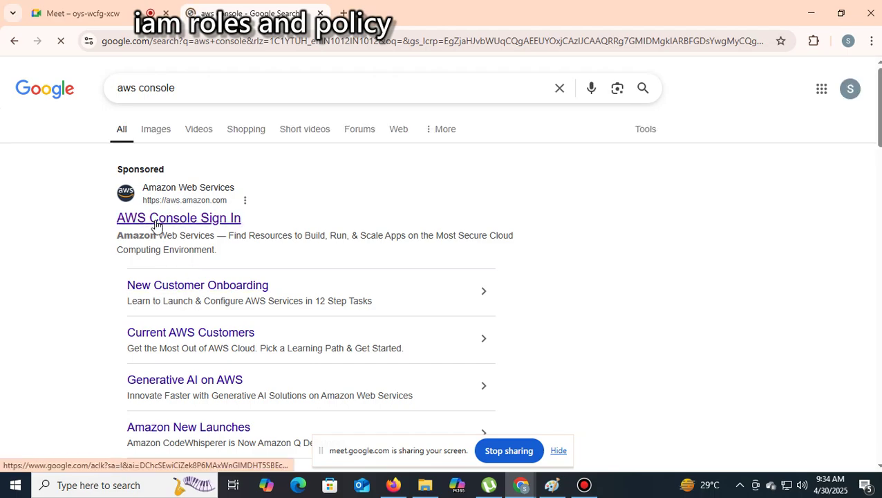
pyautogui.click(157, 225)
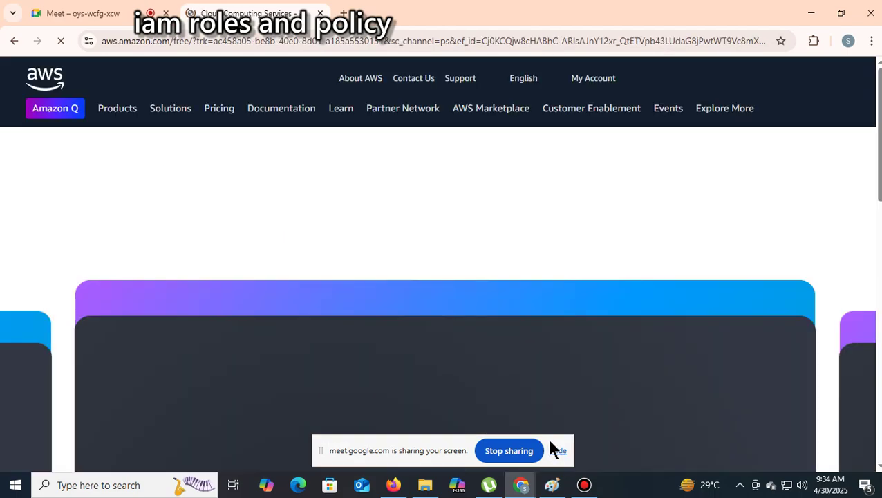
pyautogui.click(553, 449)
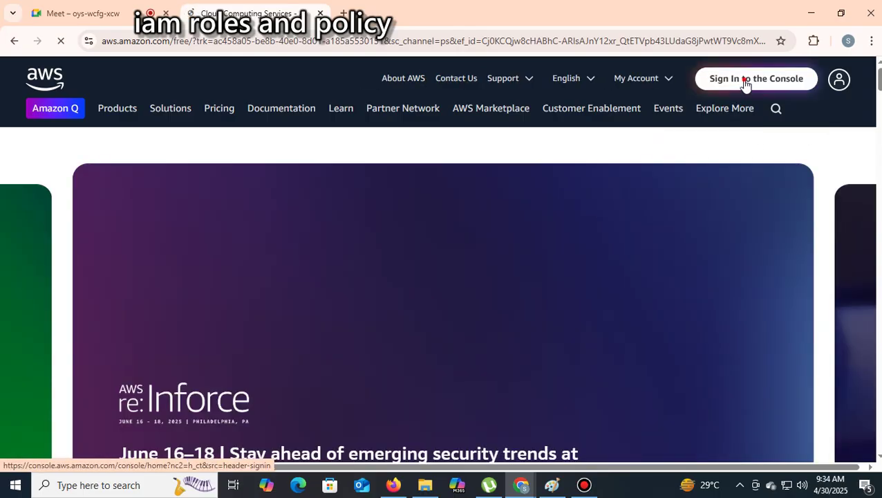
pyautogui.click(746, 82)
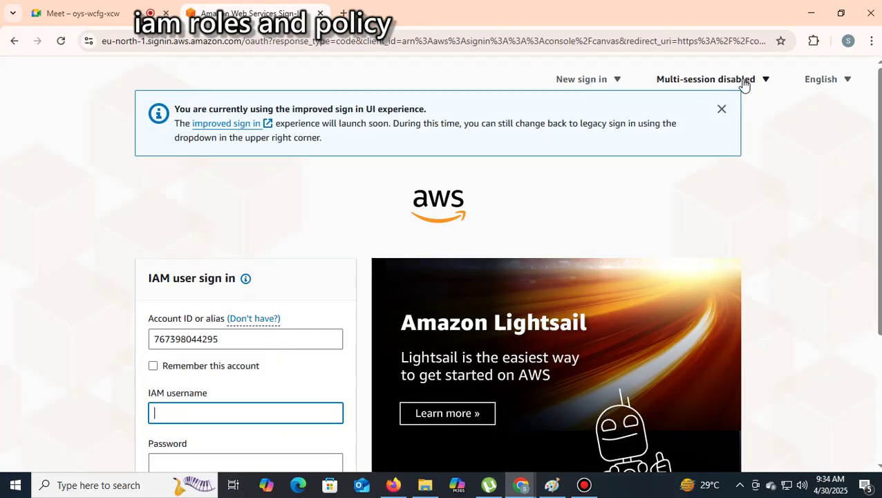
# Sign in as IAM user user1 with its password and open the S3 service
pyautogui.click(246, 416)
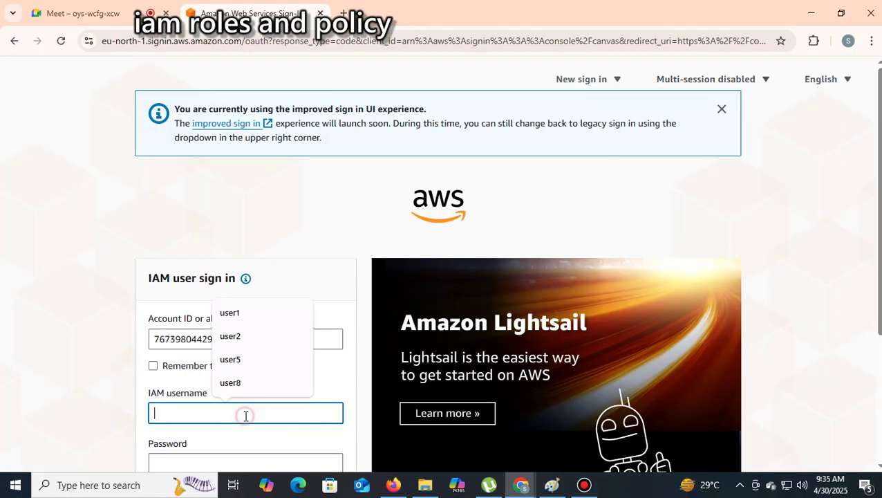
pyautogui.click(233, 315)
pyautogui.scroll(-3, 246, 346)
pyautogui.click(191, 267)
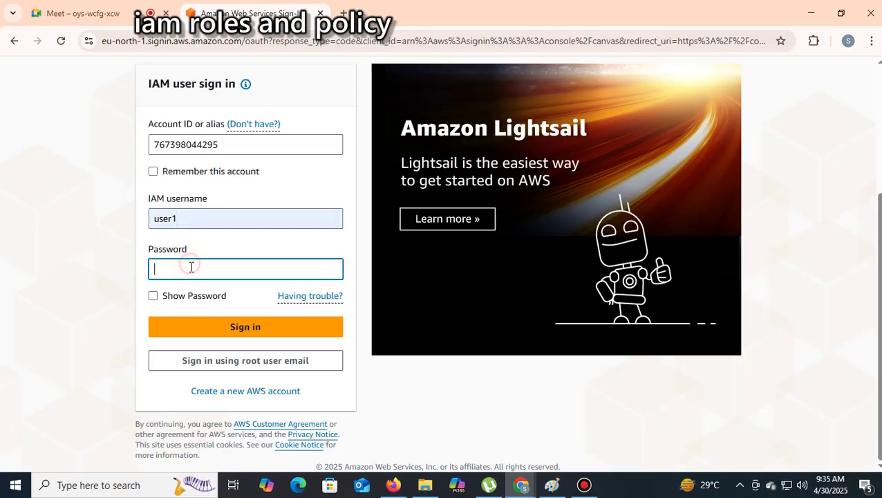
pyautogui.write('U•••••••••••')
pyautogui.click(233, 325)
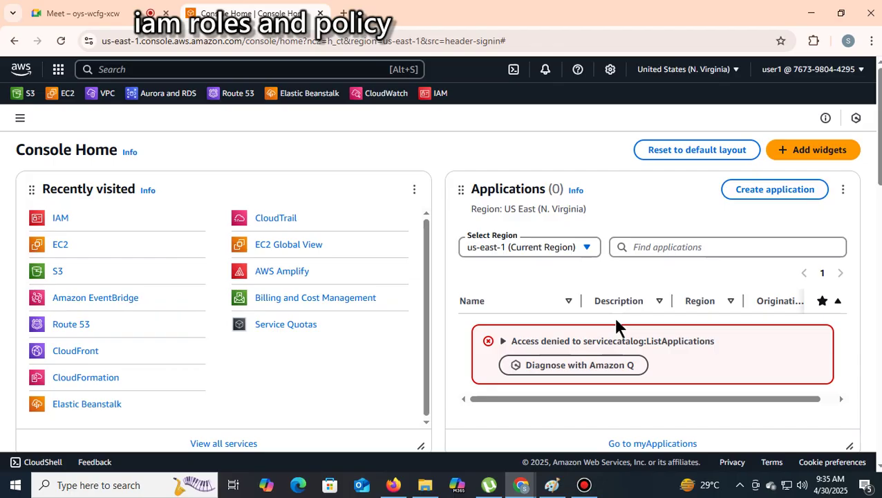
pyautogui.click(60, 270)
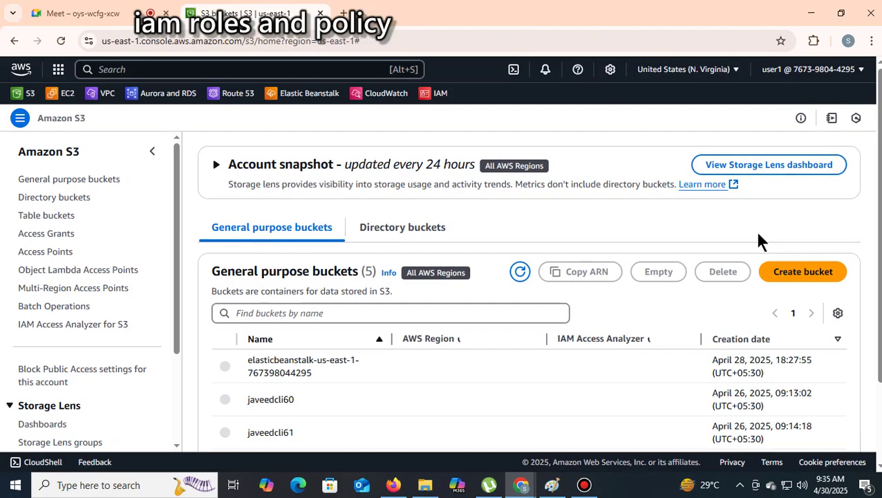
# Open the elasticbeanstalk bucket as user1 and highlight the insufficient permissions error
pyautogui.scroll(-3, 512, 356)
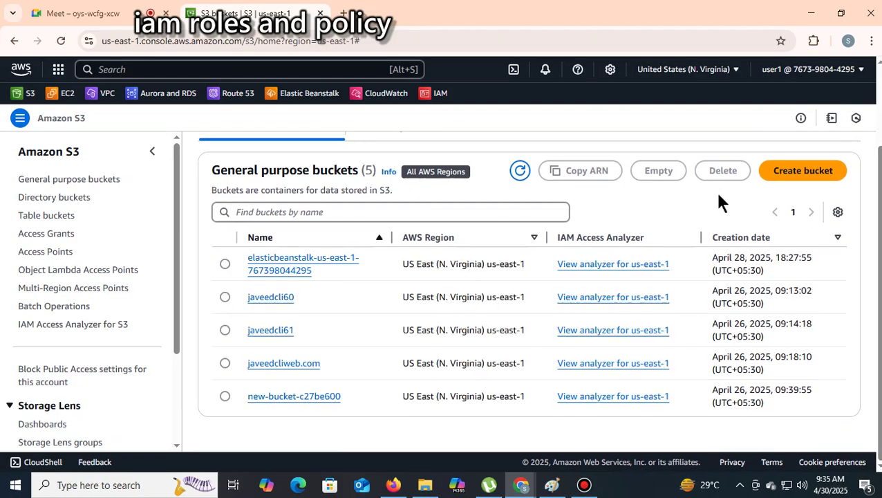
pyautogui.click(280, 269)
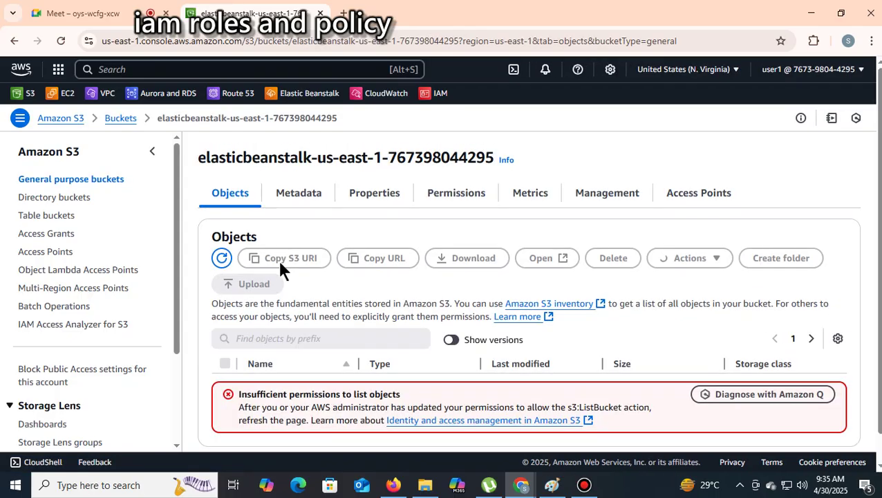
pyautogui.scroll(-1, 277, 258)
pyautogui.moveTo(401, 365); pyautogui.dragTo(235, 367)
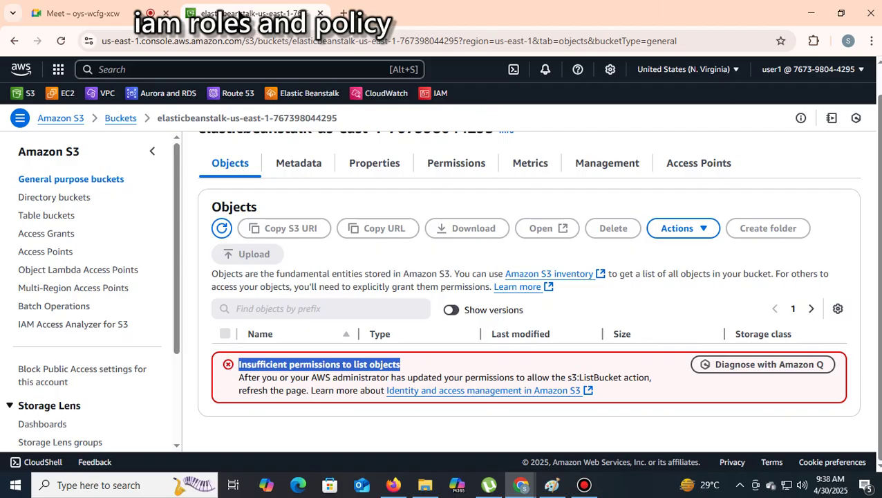
# Return to IAM in the other browser and open user1's details page
pyautogui.click(393, 484)
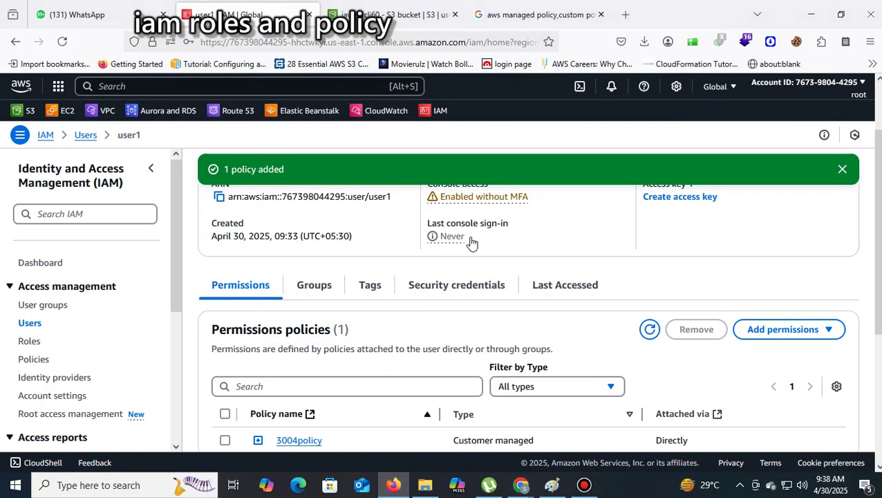
pyautogui.scroll(2, 623, 221)
pyautogui.scroll(-6, 595, 232)
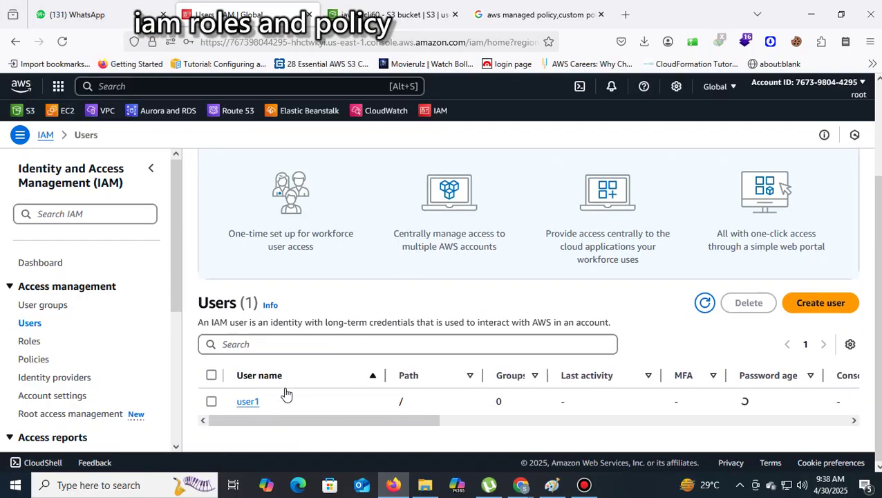
pyautogui.click(250, 403)
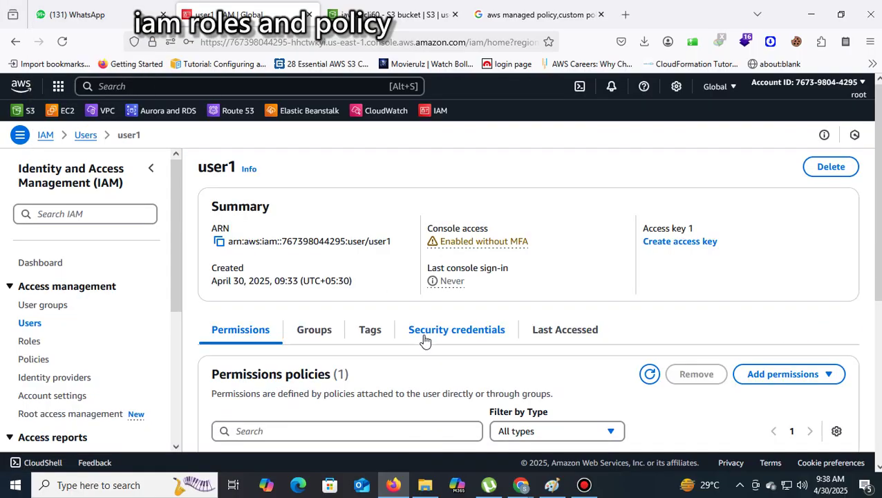
pyautogui.scroll(-6, 423, 339)
pyautogui.scroll(3, 277, 297)
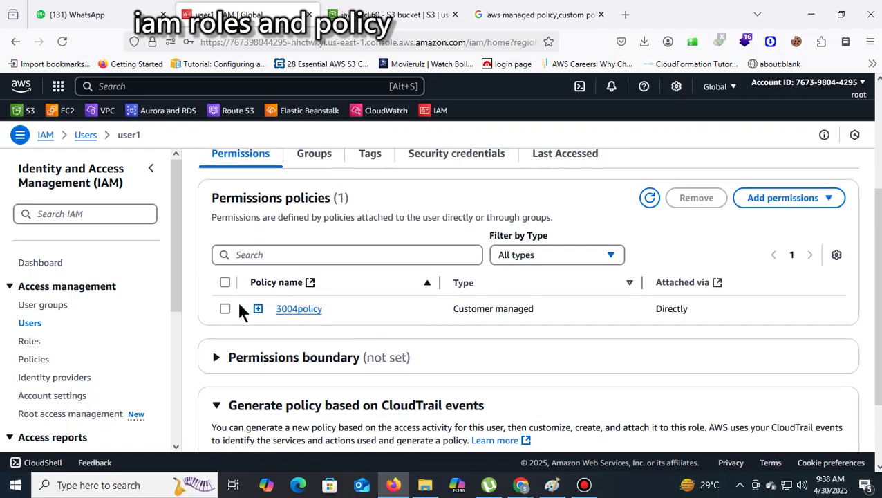
# Detach 3004policy from user1, leaving 0 policies, and show the Add permissions choices
pyautogui.click(223, 281)
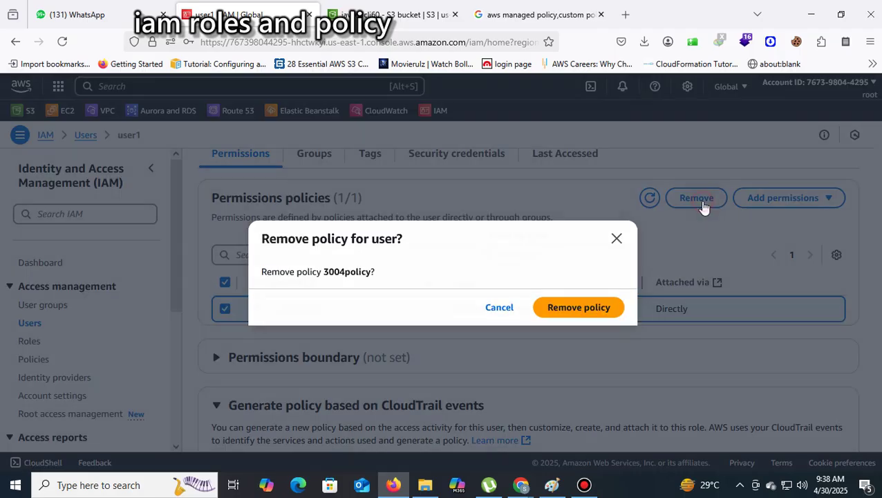
pyautogui.click(702, 205)
pyautogui.click(600, 313)
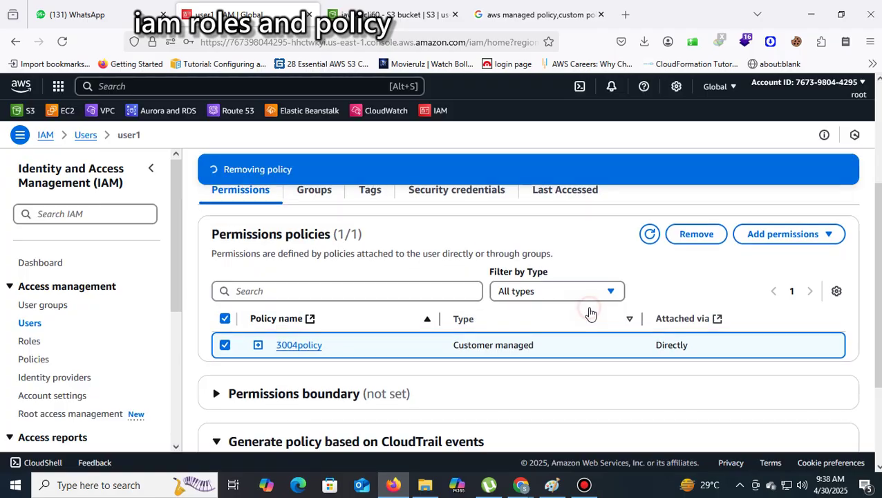
pyautogui.scroll(-3, 588, 312)
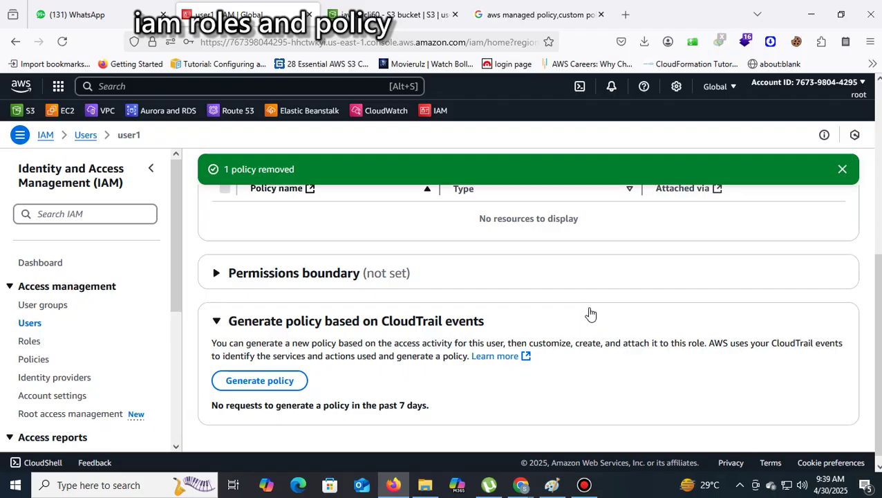
pyautogui.scroll(4, 610, 378)
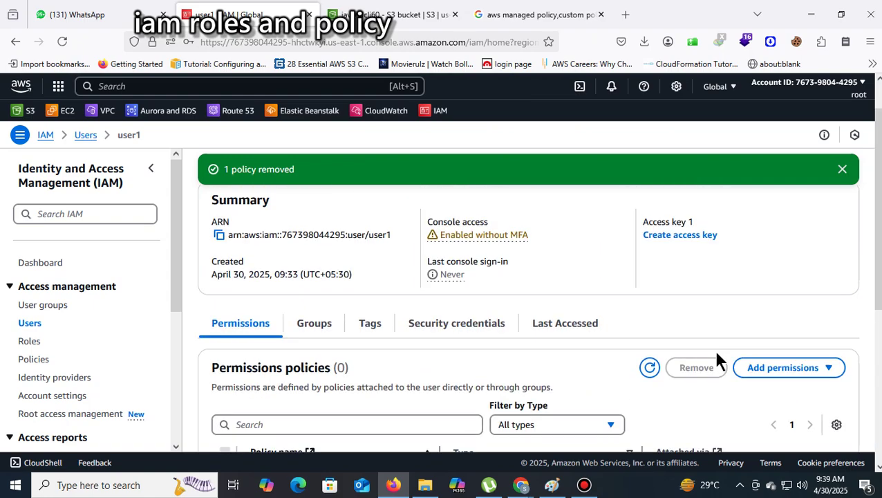
pyautogui.click(825, 372)
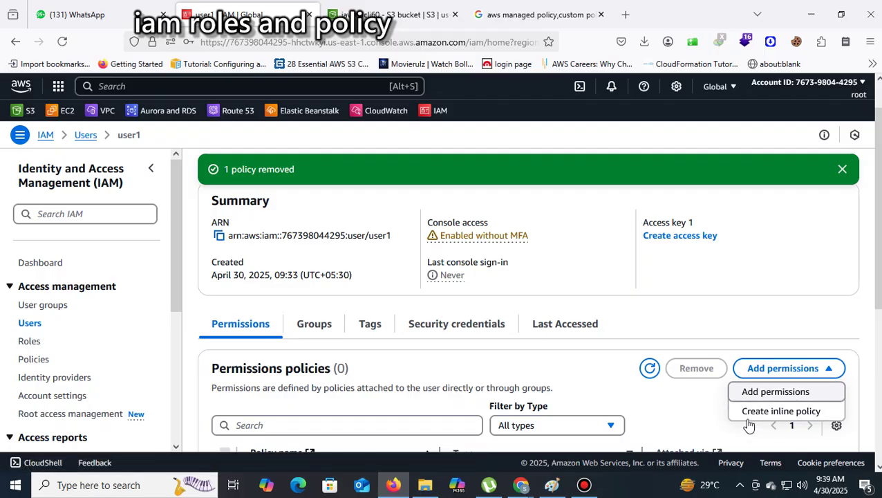
# Start an inline policy for S3 and expand its List, Read and Write action groups
pyautogui.click(781, 412)
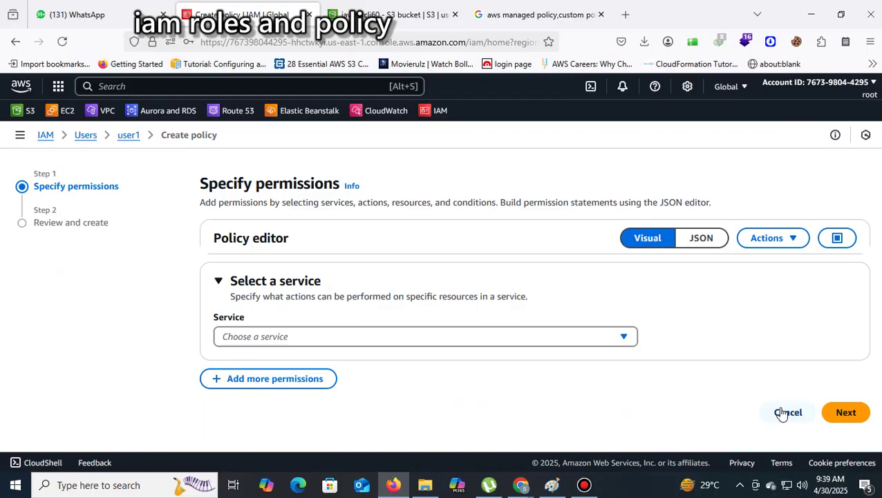
pyautogui.click(615, 335)
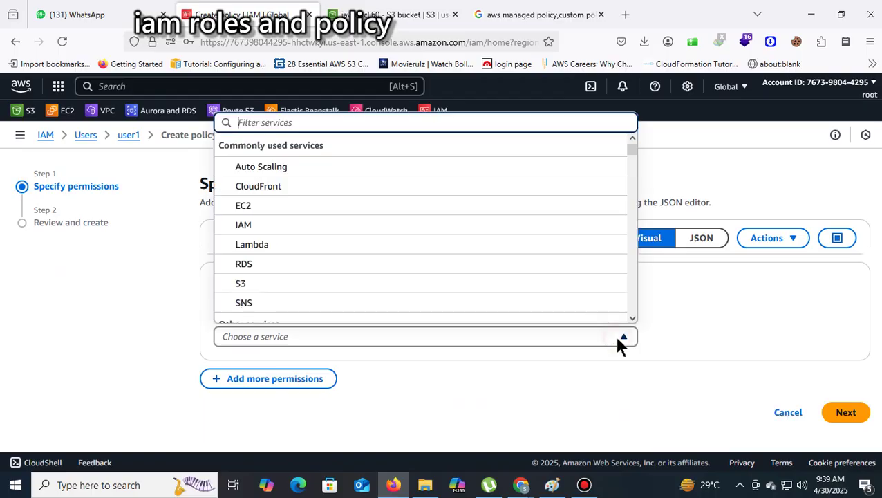
pyautogui.click(274, 291)
pyautogui.scroll(-2, 385, 303)
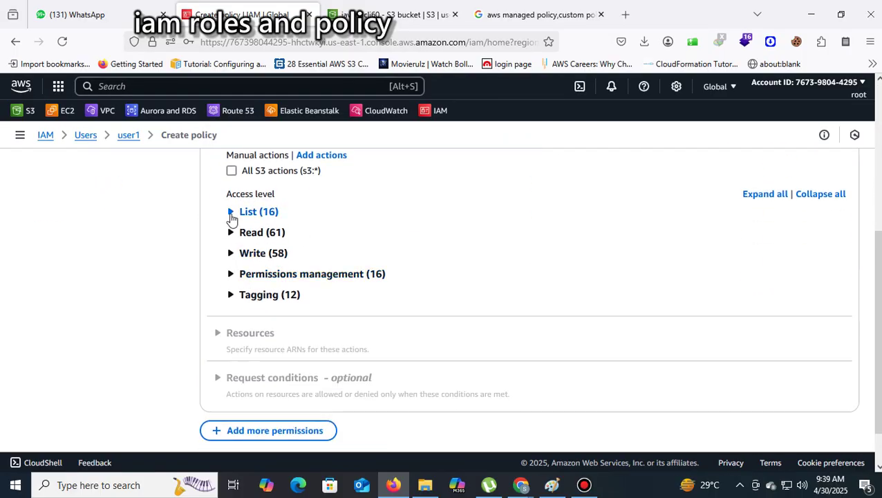
pyautogui.click(234, 212)
pyautogui.click(231, 386)
pyautogui.scroll(-5, 250, 359)
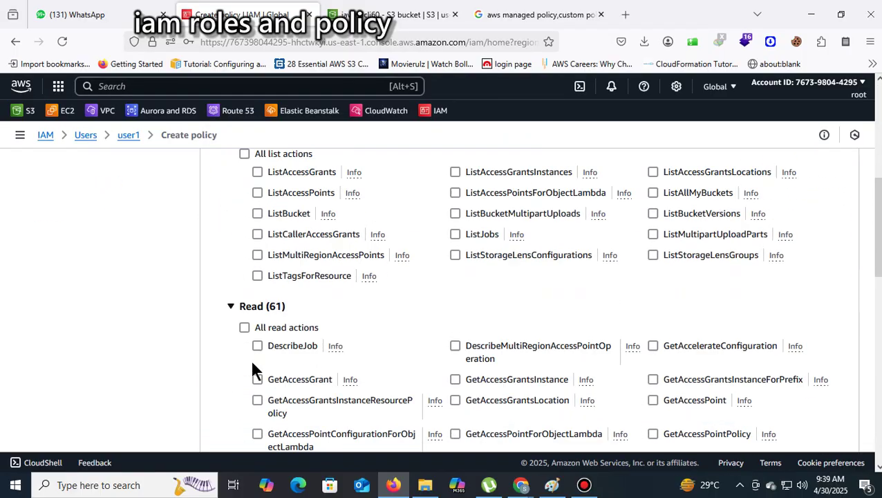
pyautogui.scroll(-4, 261, 392)
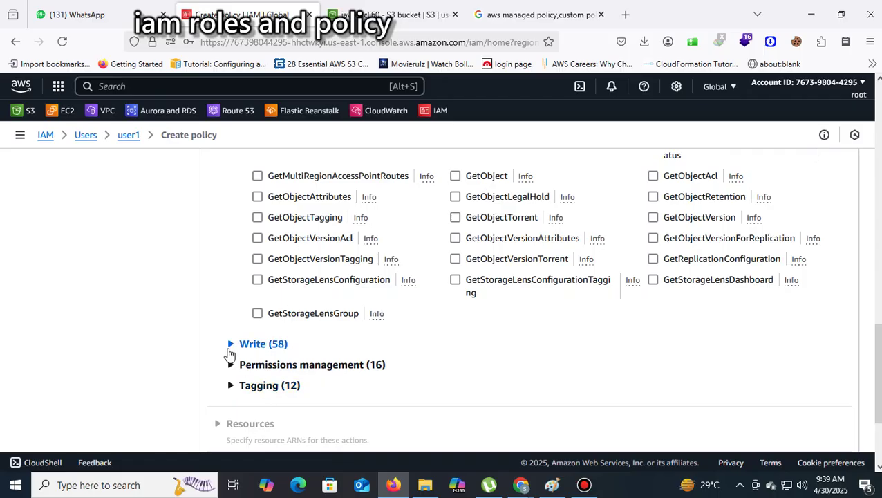
pyautogui.click(230, 346)
pyautogui.scroll(-2, 303, 354)
pyautogui.scroll(-8, 302, 355)
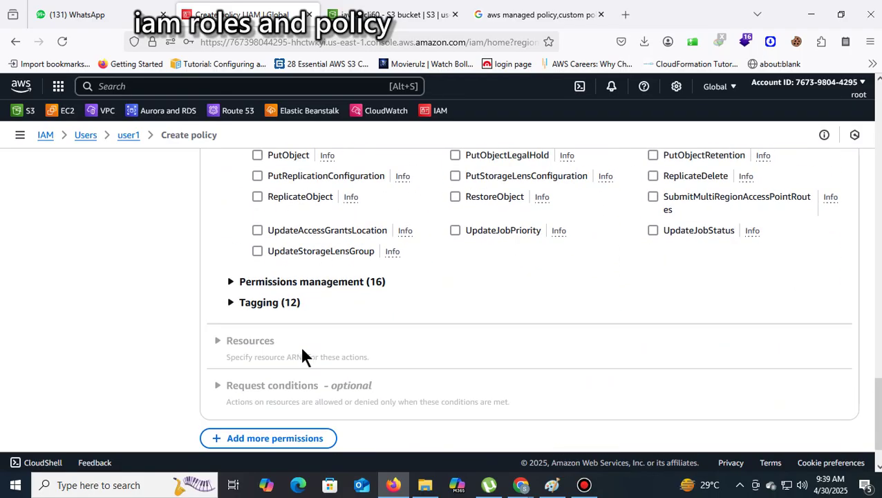
# Expand Permissions management and Tagging, allow only ListAllMyBuckets, and continue to review
pyautogui.click(237, 285)
pyautogui.scroll(-4, 437, 300)
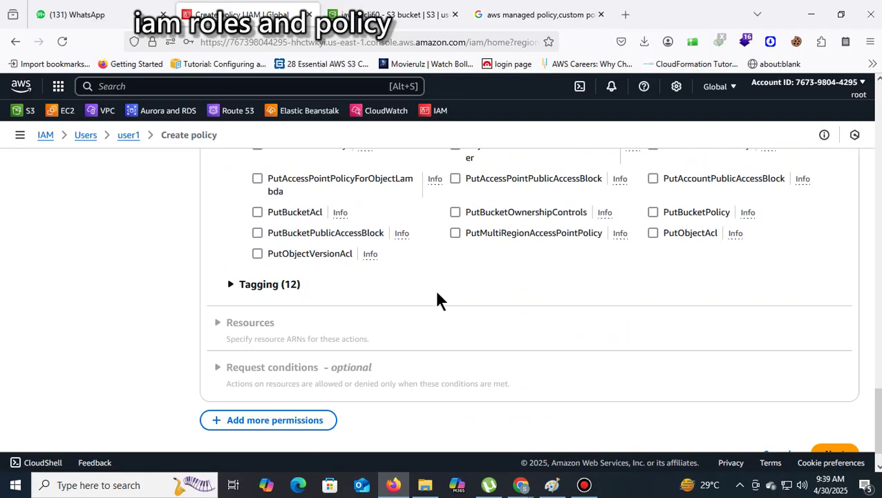
pyautogui.click(231, 247)
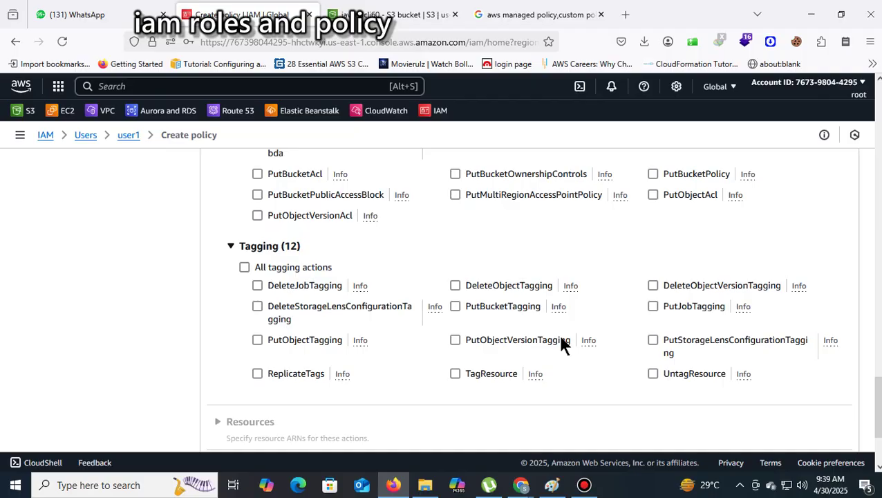
pyautogui.scroll(10, 669, 346)
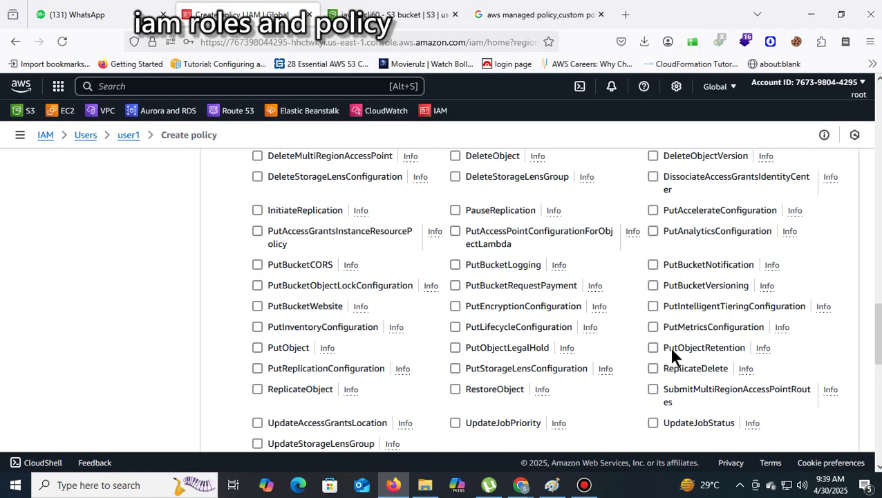
pyautogui.scroll(15, 822, 322)
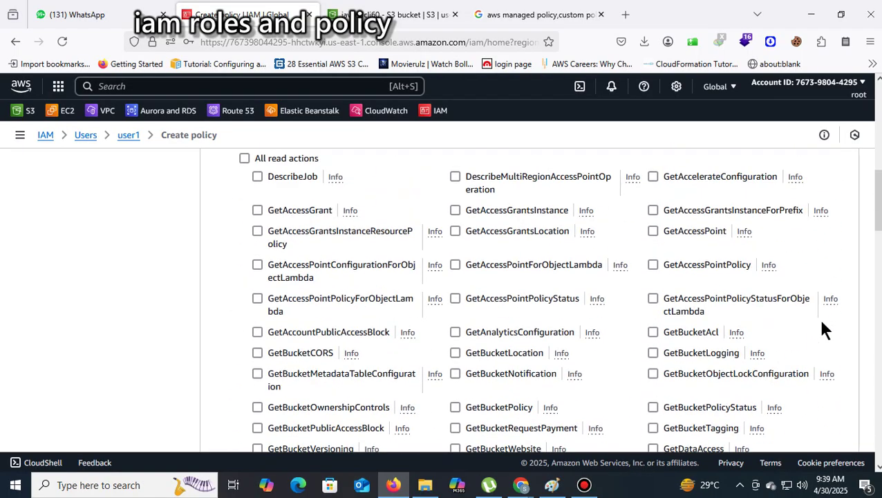
pyautogui.scroll(-3, 823, 332)
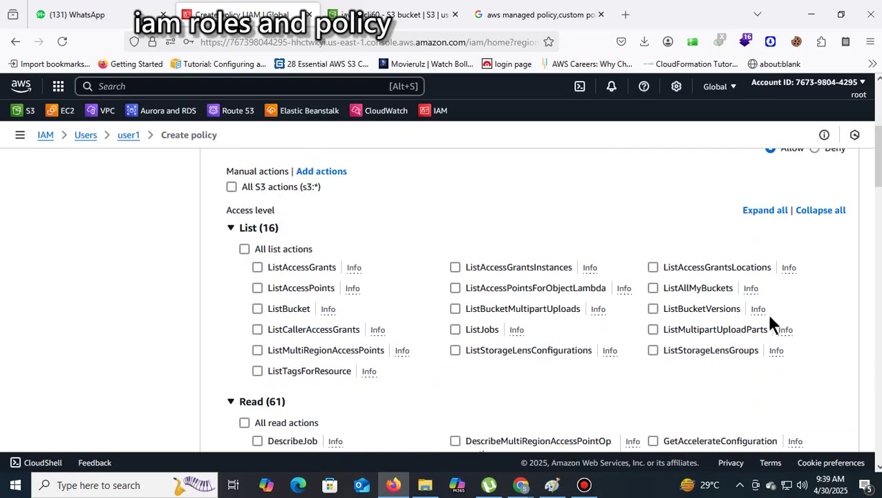
pyautogui.click(653, 287)
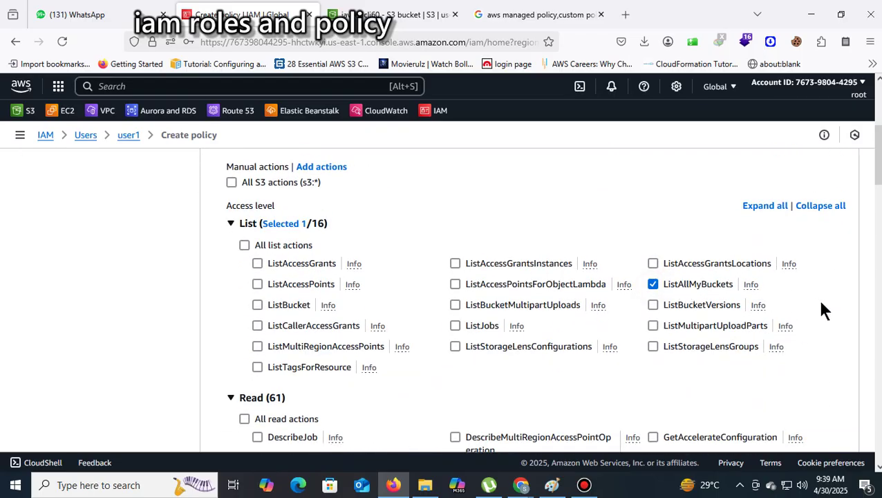
pyautogui.scroll(-15, 850, 345)
pyautogui.click(837, 416)
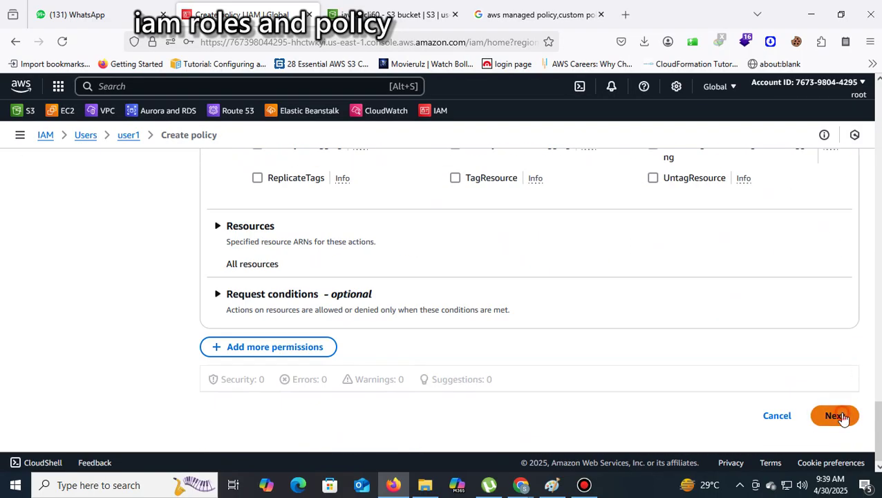
# Name the policy 'inline' after the missing-name error and create it on user1
pyautogui.scroll(-3, 841, 418)
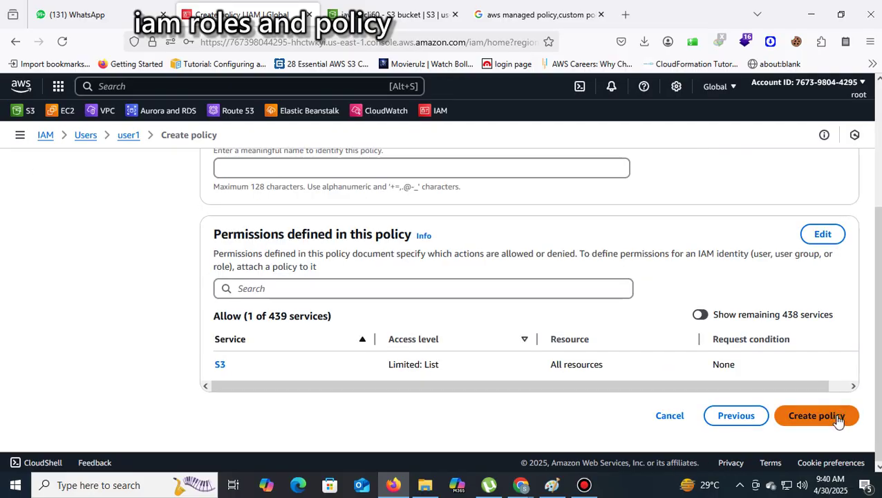
pyautogui.click(838, 417)
pyautogui.click(322, 344)
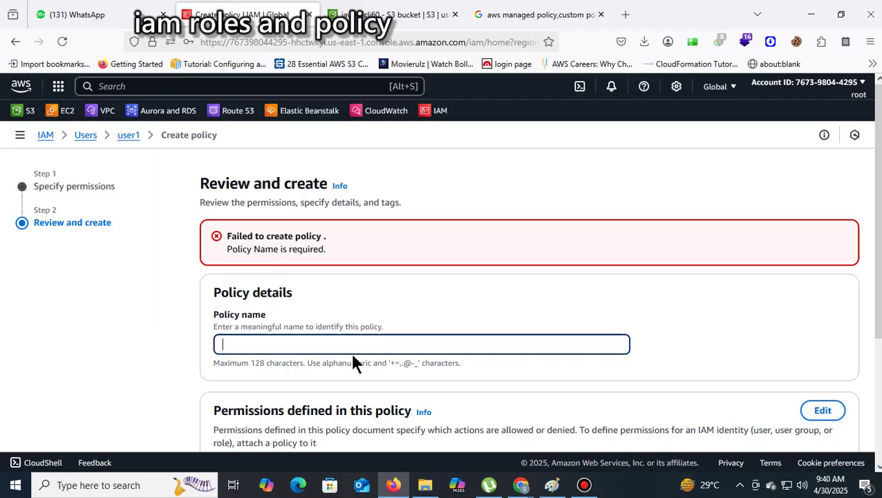
pyautogui.write('inline')
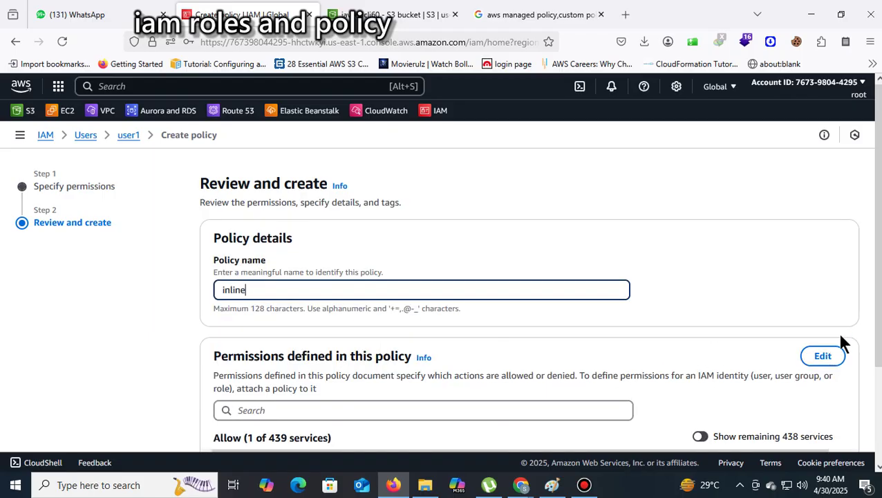
pyautogui.scroll(-3, 839, 342)
pyautogui.click(847, 417)
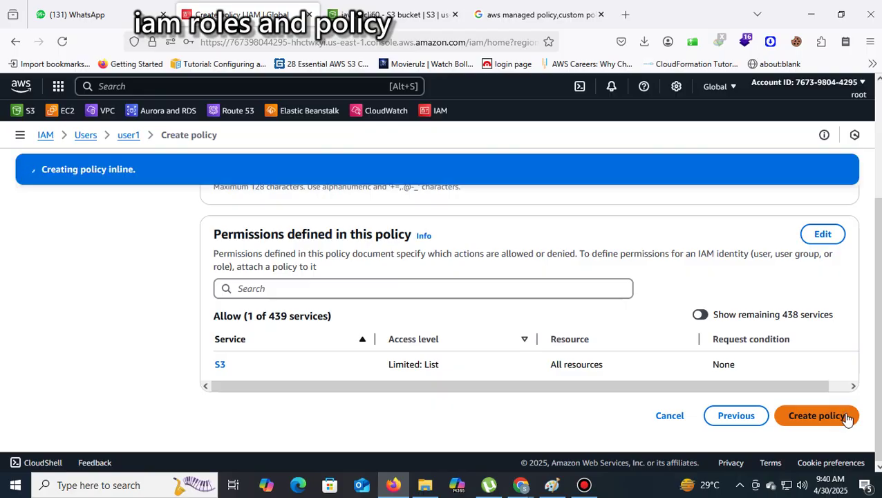
pyautogui.scroll(-3, 867, 404)
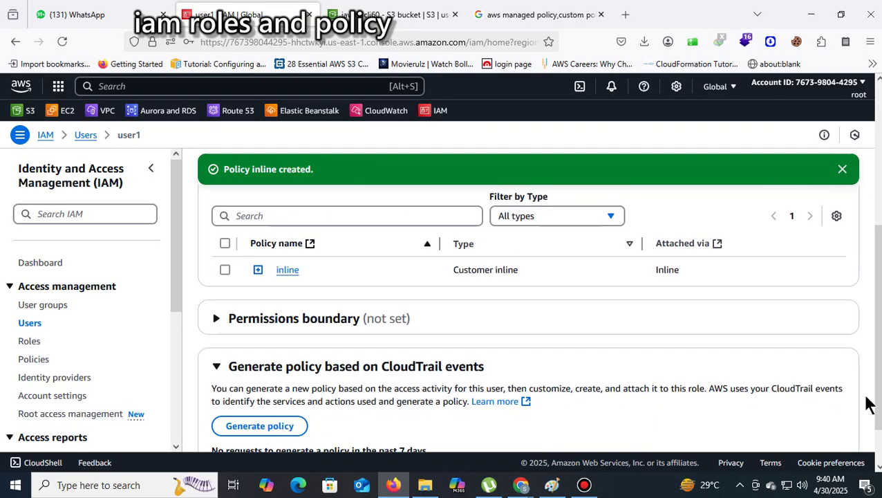
pyautogui.scroll(5, 867, 404)
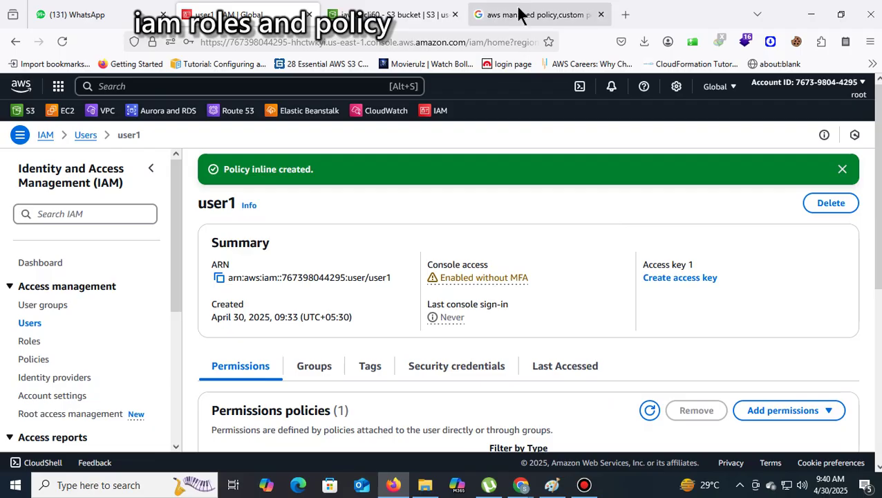
pyautogui.click(529, 14)
# Search Google web results for 'inline policy vs customer managed policy aws'
pyautogui.moveTo(376, 105); pyautogui.dragTo(10, 109)
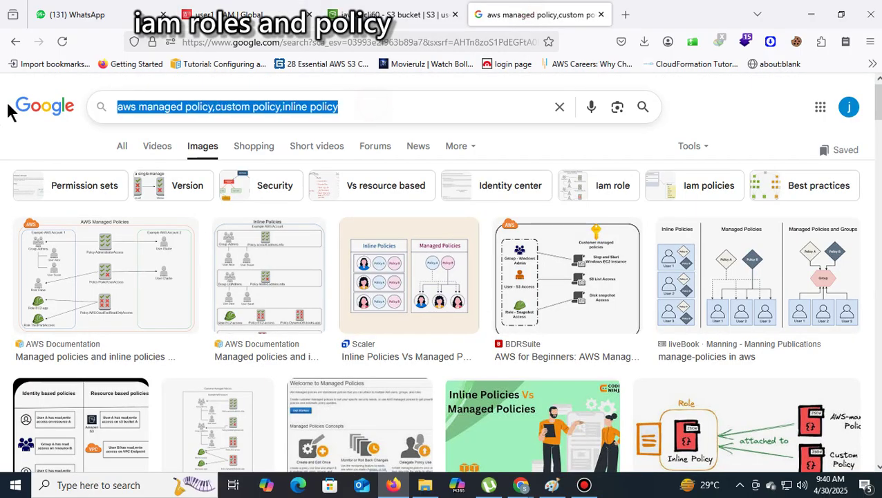
pyautogui.write('inline ')
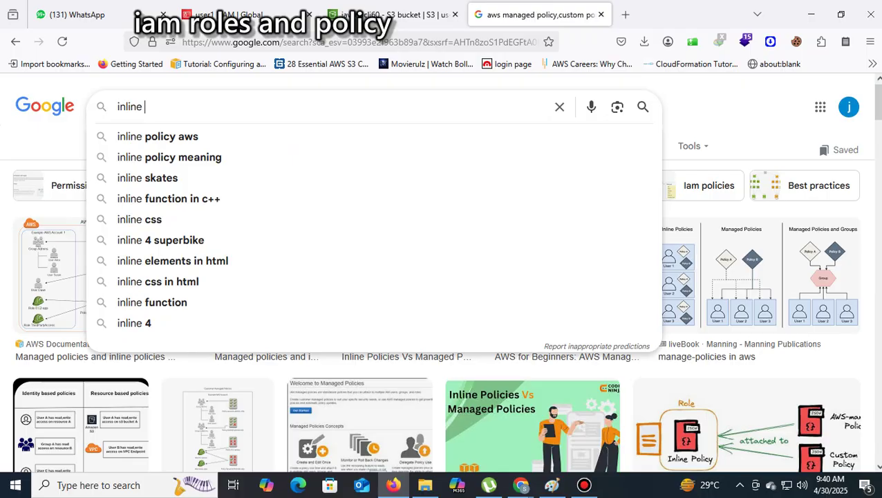
pyautogui.write('pol')
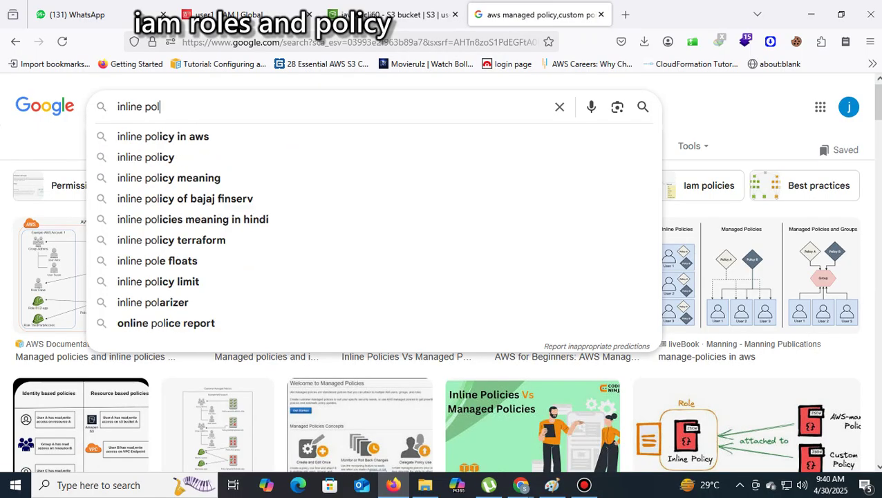
pyautogui.write('icy vs ')
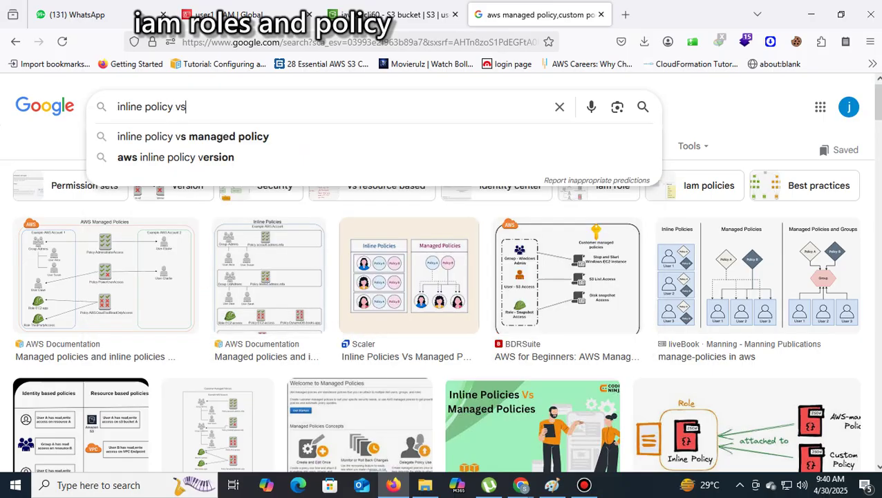
pyautogui.write('cus')
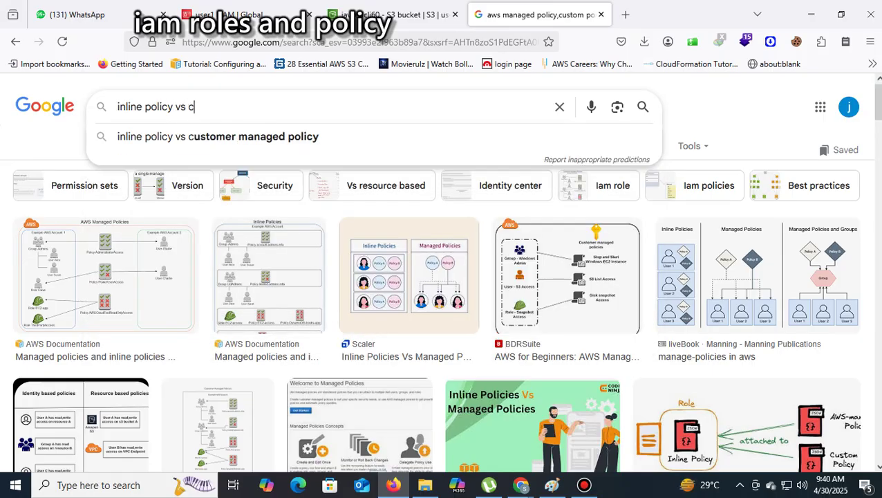
pyautogui.click(182, 136)
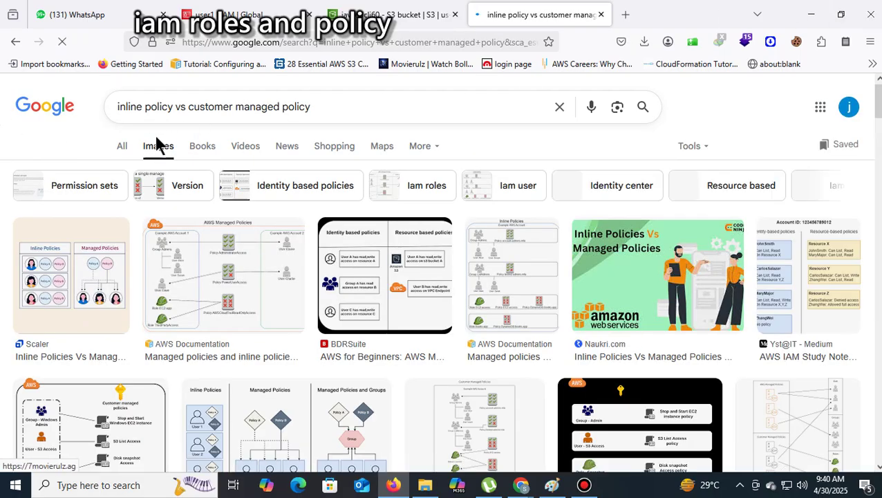
pyautogui.click(121, 148)
pyautogui.click(353, 107)
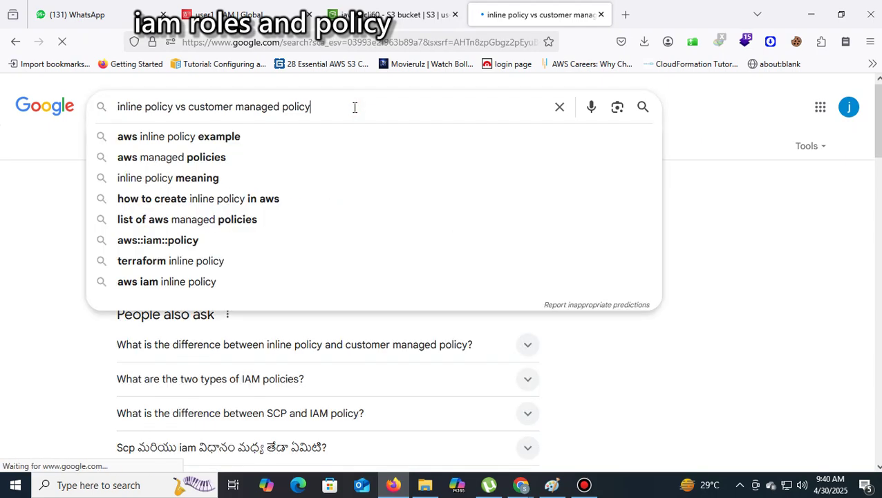
pyautogui.click(675, 261)
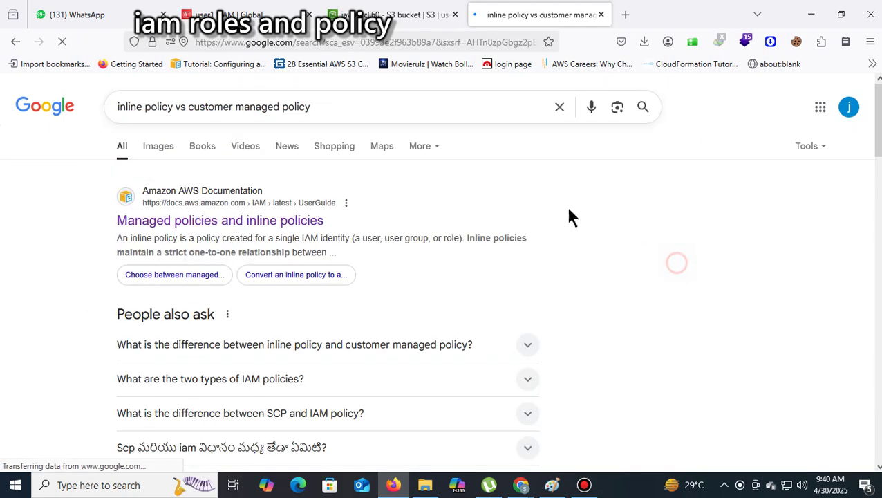
pyautogui.click(358, 115)
pyautogui.write('aws')
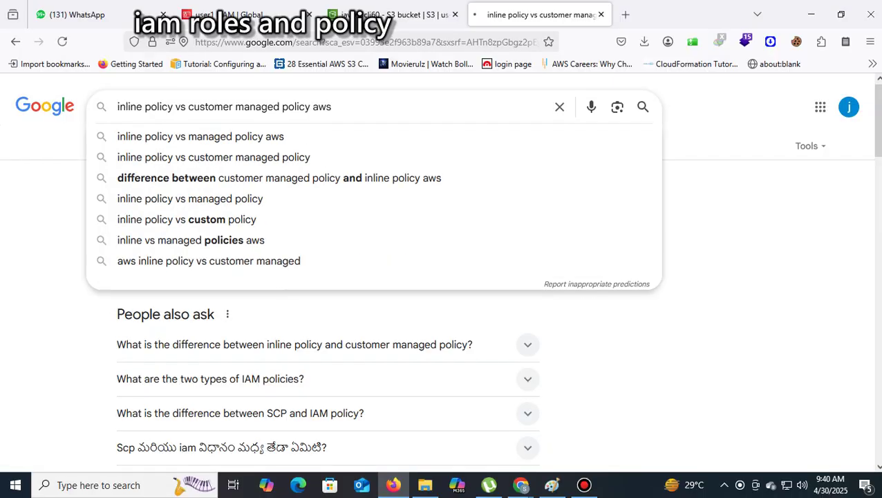
pyautogui.press('Return')
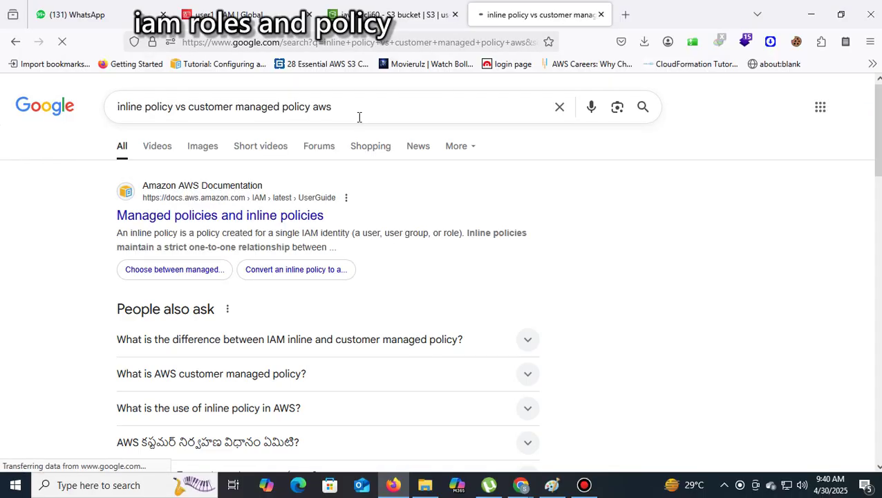
pyautogui.scroll(-3, 578, 191)
pyautogui.scroll(-2, 589, 187)
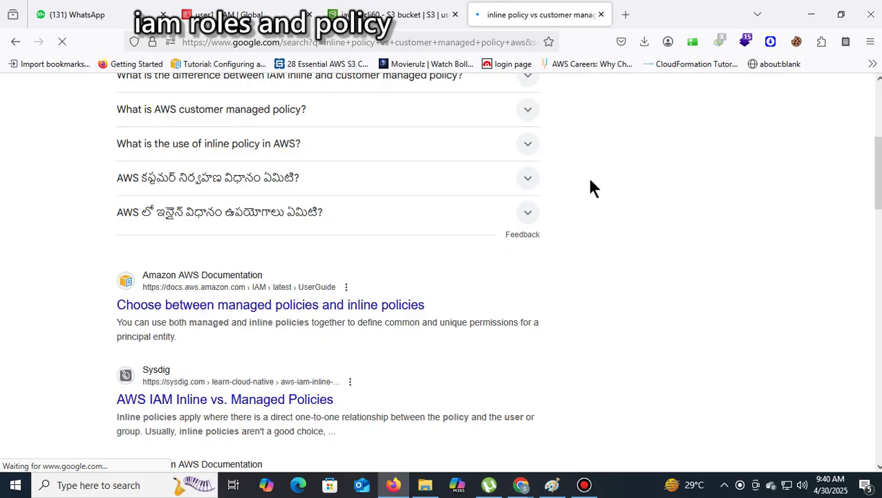
pyautogui.scroll(-2, 422, 281)
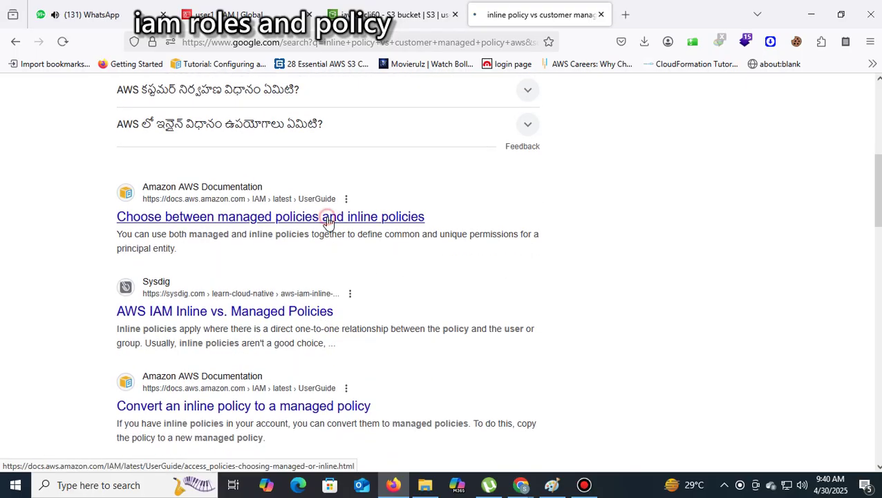
# Open the AWS guide 'Choose between managed and inline policies' and read through it
pyautogui.click(328, 219)
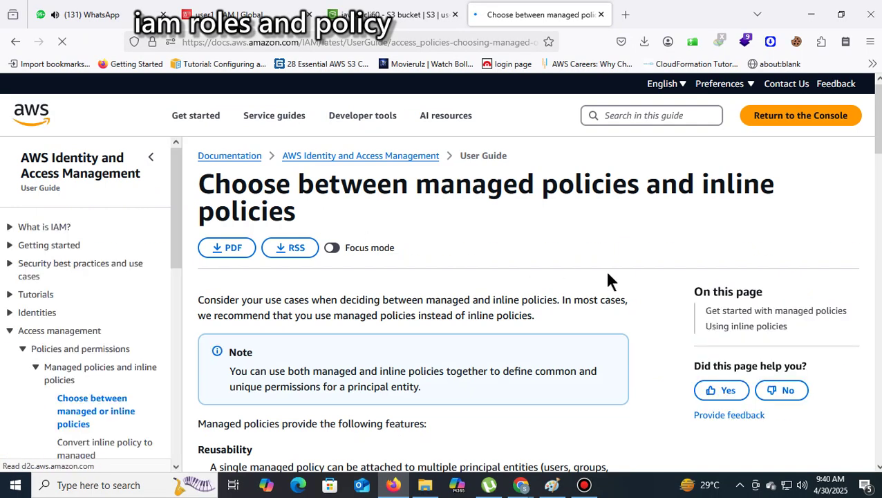
pyautogui.scroll(-3, 601, 277)
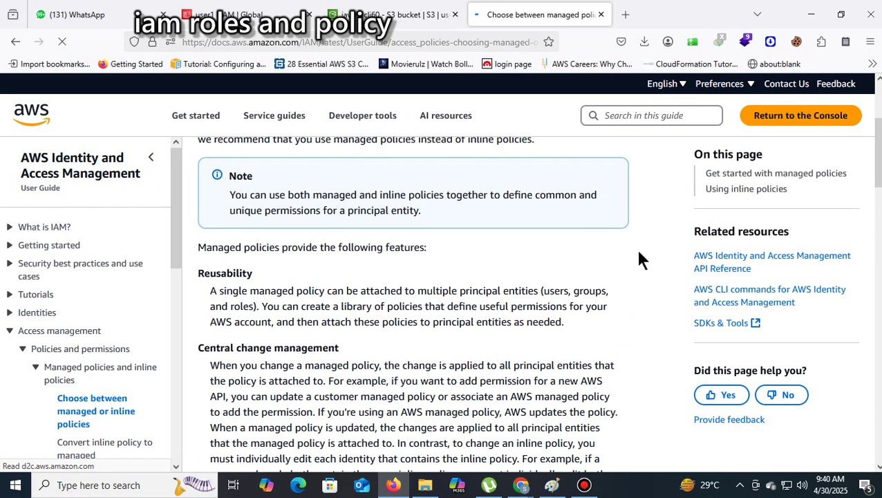
pyautogui.scroll(-6, 639, 257)
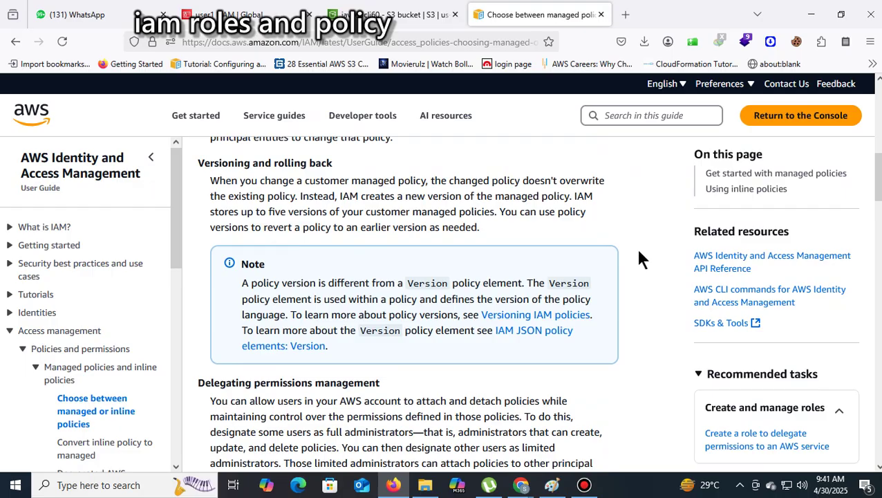
pyautogui.scroll(5, 640, 260)
pyautogui.scroll(-10, 639, 252)
pyautogui.scroll(-11, 639, 258)
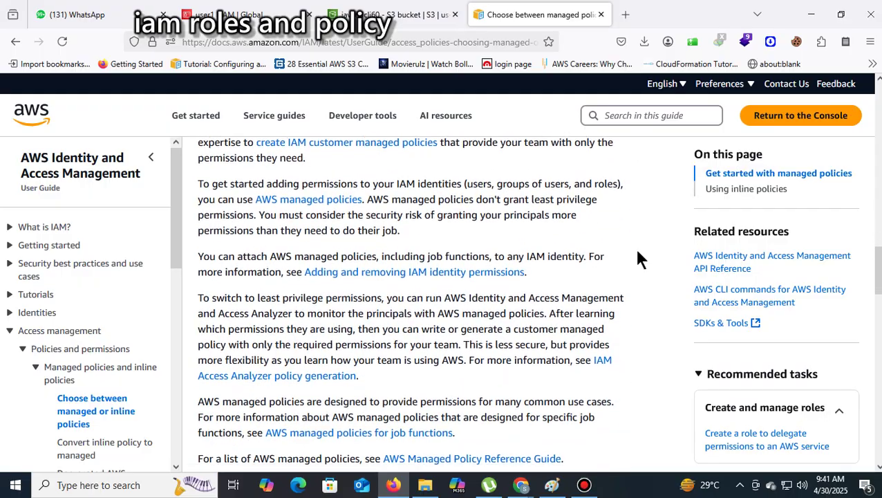
pyautogui.scroll(-5, 639, 258)
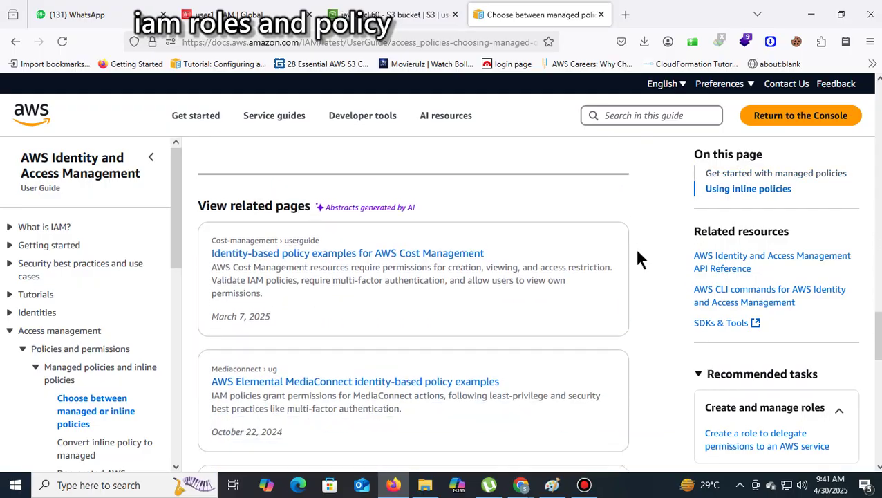
pyautogui.scroll(8, 639, 258)
pyautogui.scroll(5, 639, 259)
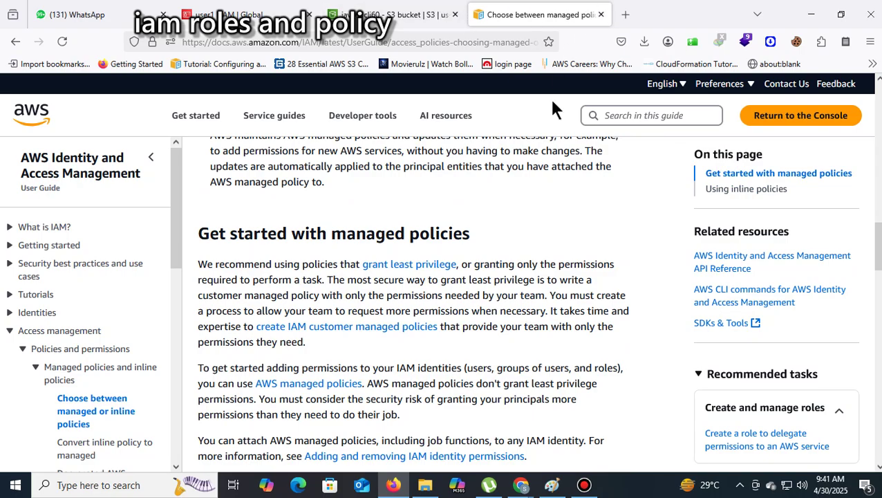
pyautogui.scroll(-4, 626, 231)
pyautogui.scroll(-3, 626, 230)
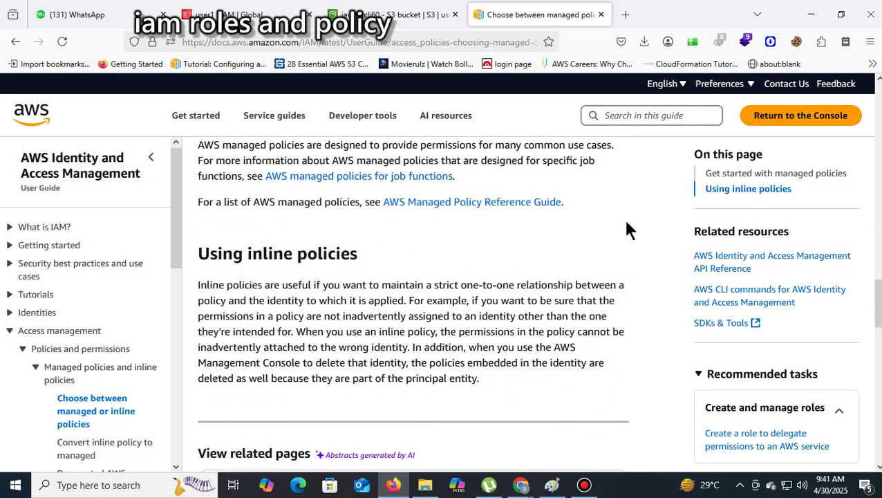
pyautogui.scroll(-5, 626, 230)
pyautogui.scroll(10, 626, 230)
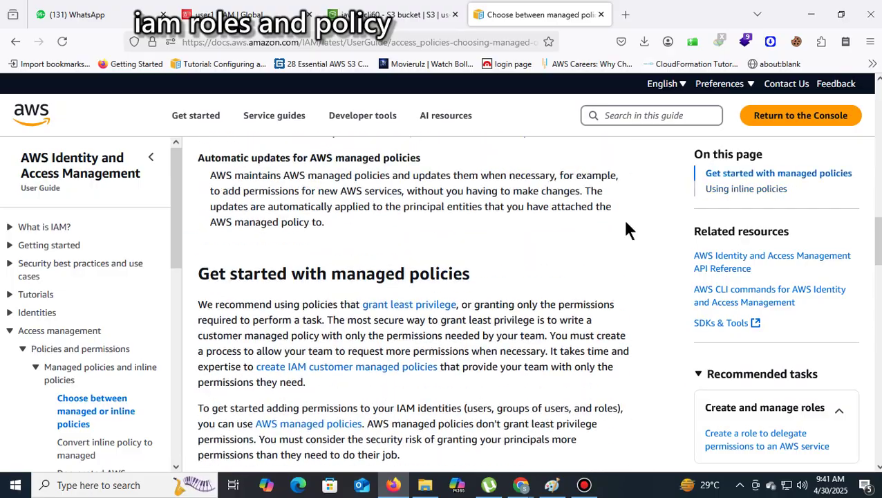
# Go to google.com and search for 'aws certificate discount link'
pyautogui.click(453, 40)
pyautogui.write('google.com/')
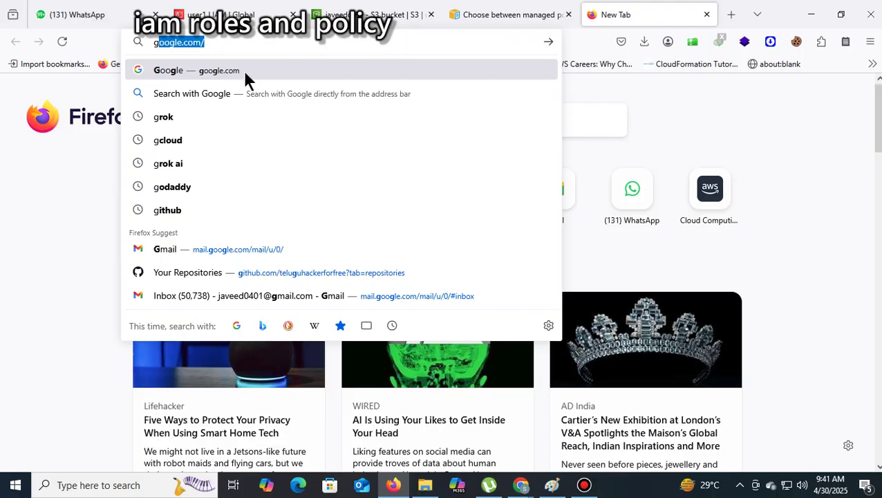
pyautogui.click(243, 70)
pyautogui.click(342, 210)
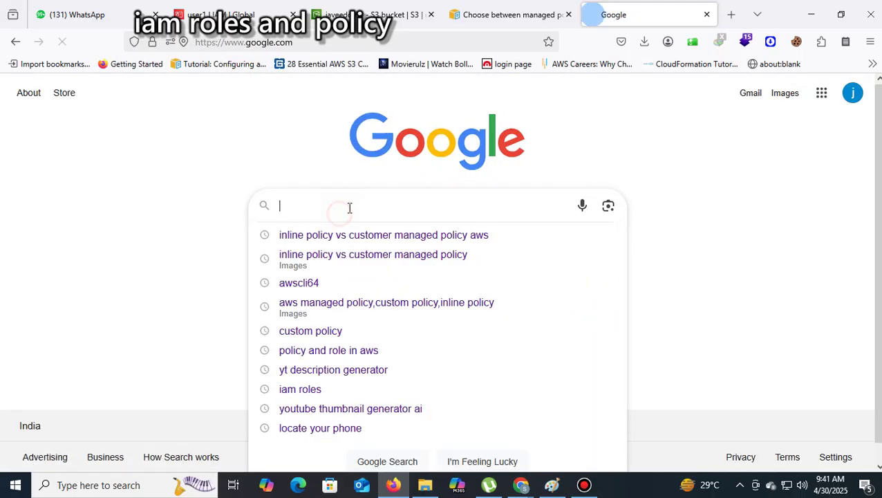
pyautogui.write('aws')
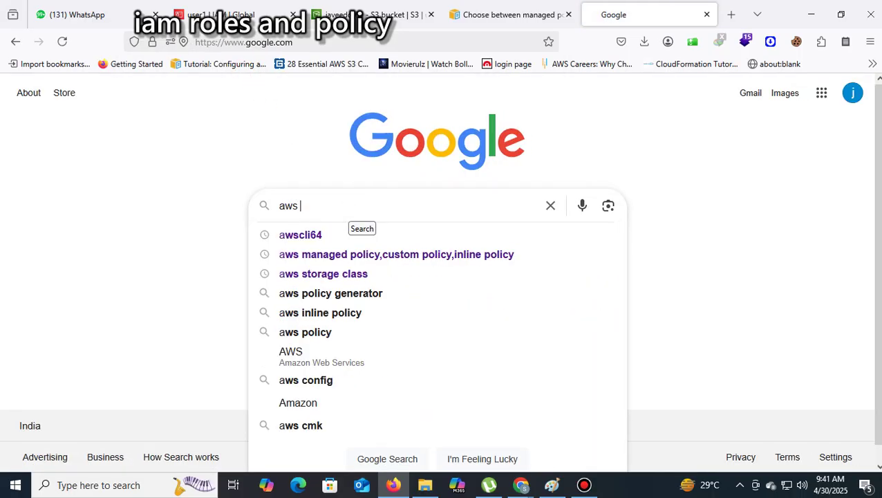
pyautogui.write(' f')
pyautogui.press('BackSpace')
pyautogui.press('BackSpace')
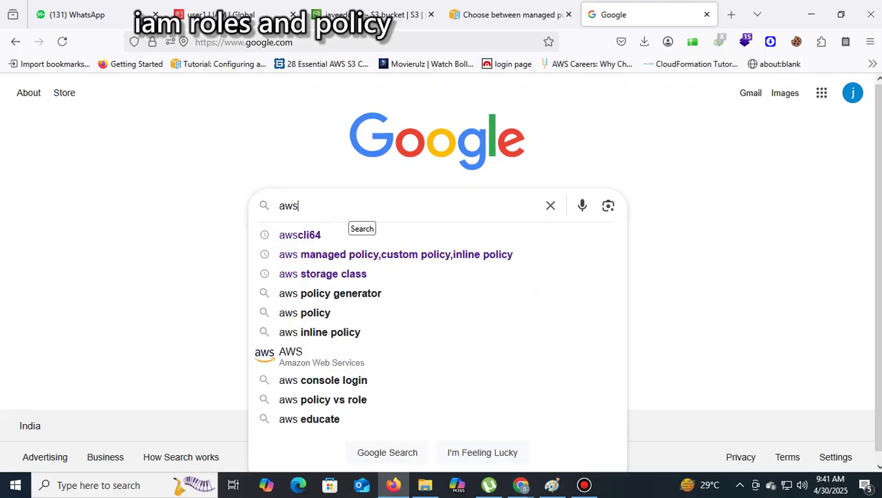
pyautogui.write('cer')
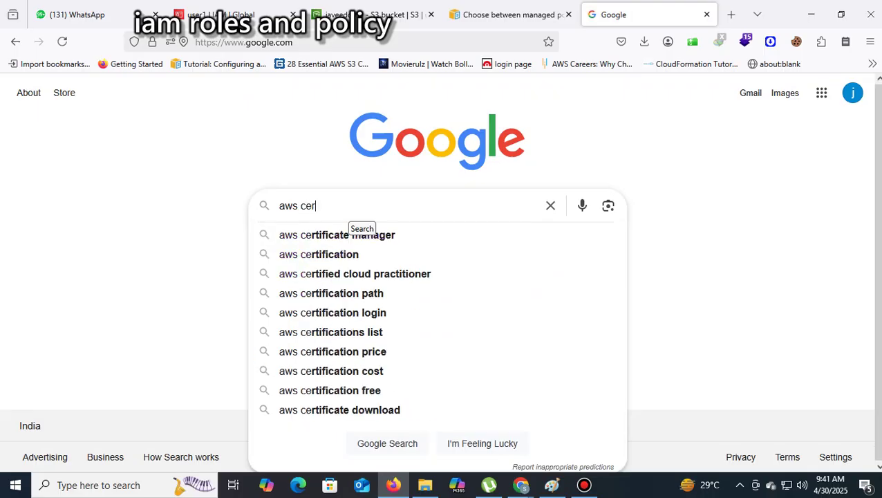
pyautogui.press('Down')
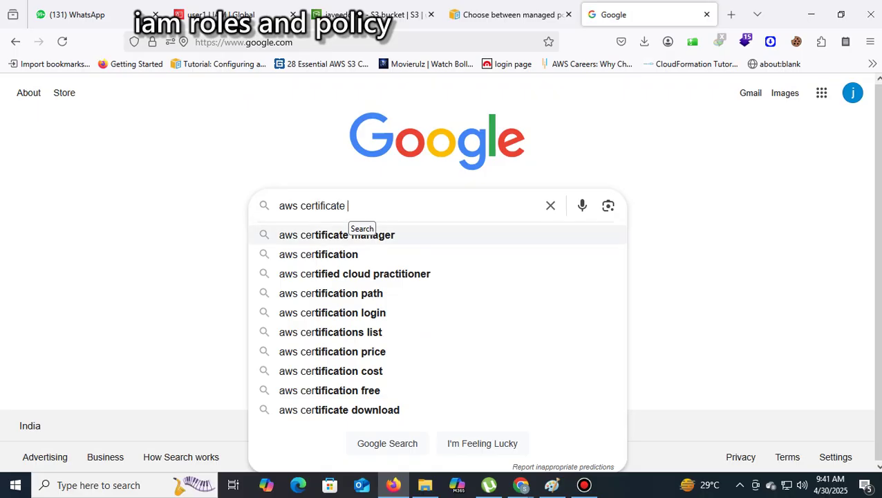
pyautogui.press('BackSpace')
pyautogui.press('BackSpace')
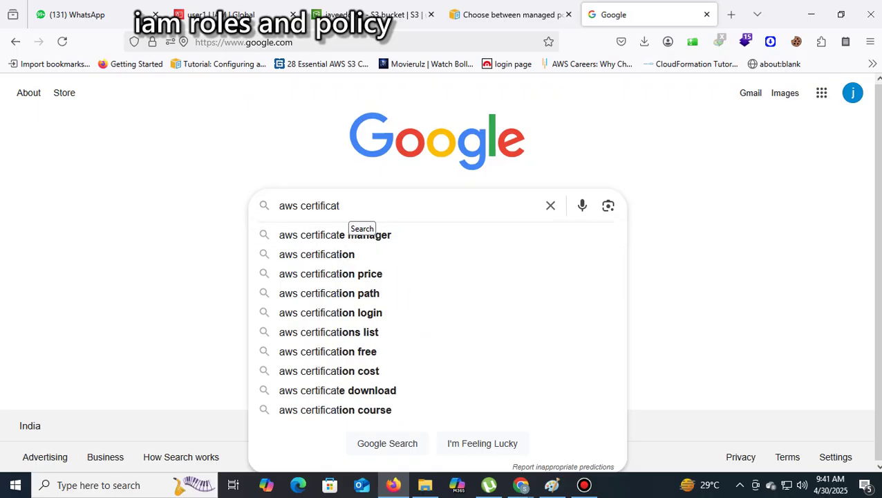
pyautogui.write('e ')
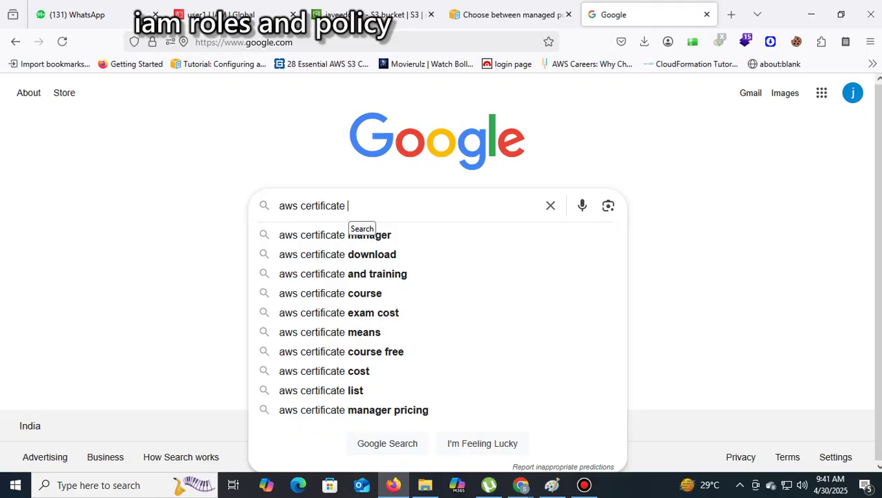
pyautogui.write('discoun')
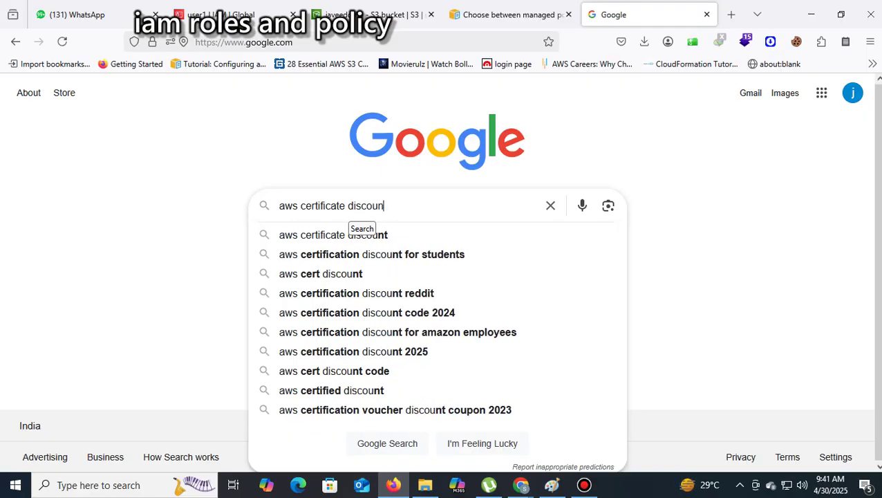
pyautogui.write('t link')
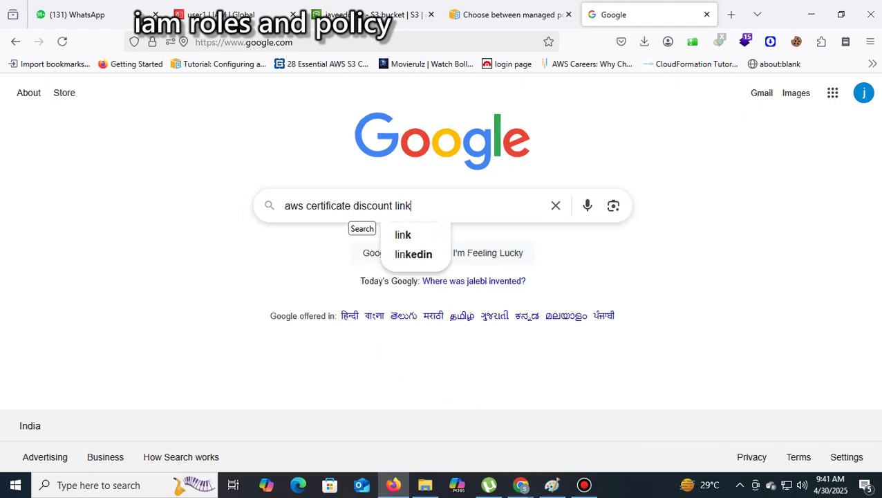
pyautogui.press('Return')
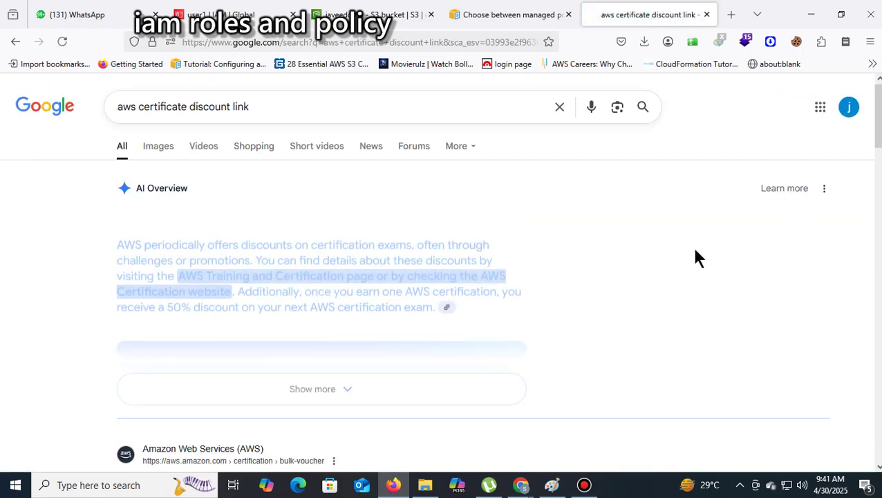
pyautogui.scroll(-10, 685, 266)
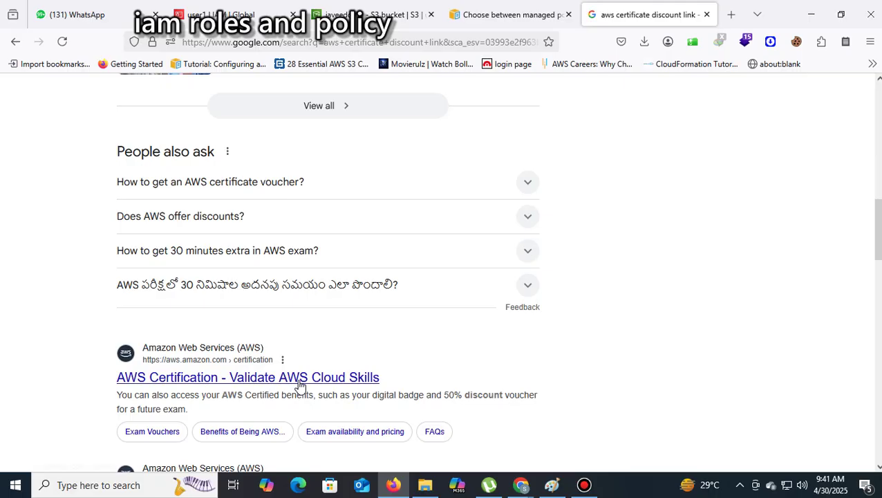
# Open the AWS Certification page from the results and scroll through it
pyautogui.click(301, 379)
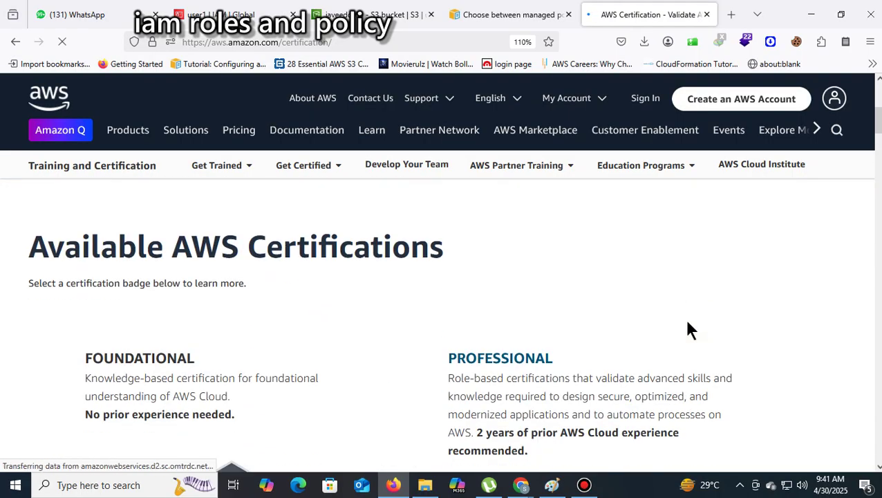
pyautogui.scroll(-10, 720, 322)
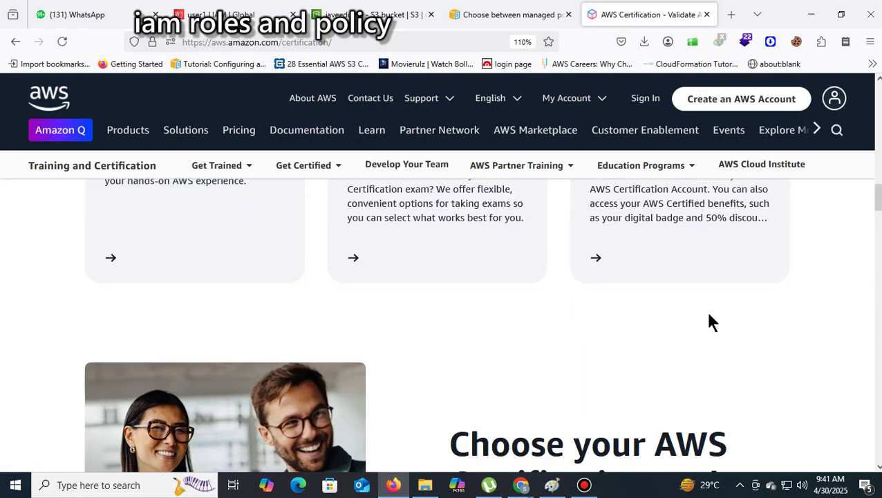
pyautogui.scroll(-8, 709, 315)
pyautogui.scroll(2, 709, 316)
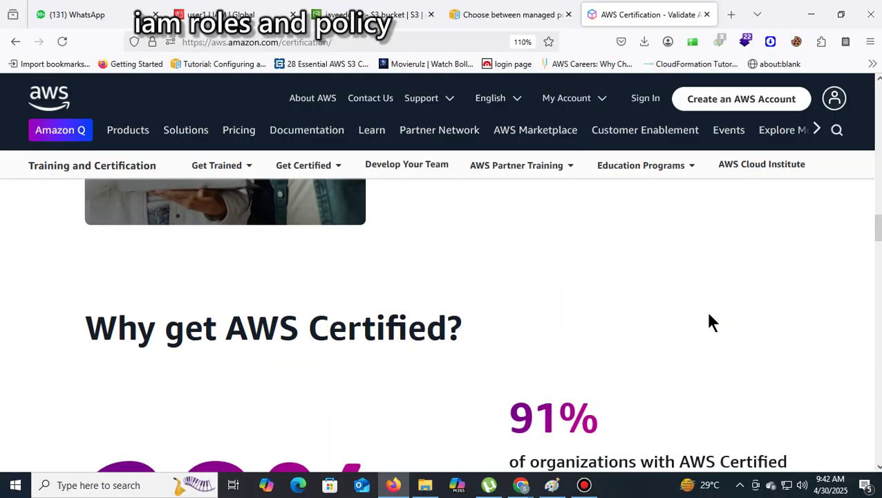
pyautogui.scroll(-3, 711, 316)
pyautogui.scroll(2, 710, 316)
pyautogui.scroll(-1, 711, 317)
pyautogui.scroll(4, 710, 316)
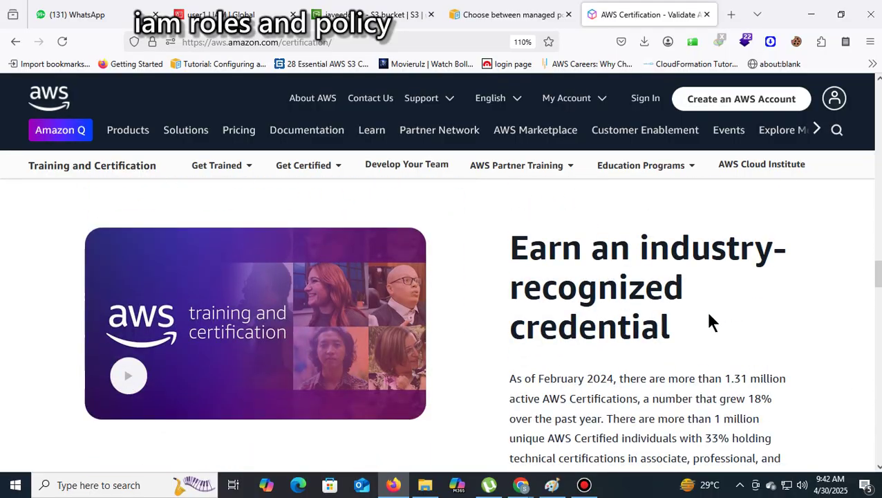
pyautogui.scroll(-8, 709, 315)
pyautogui.scroll(7, 709, 316)
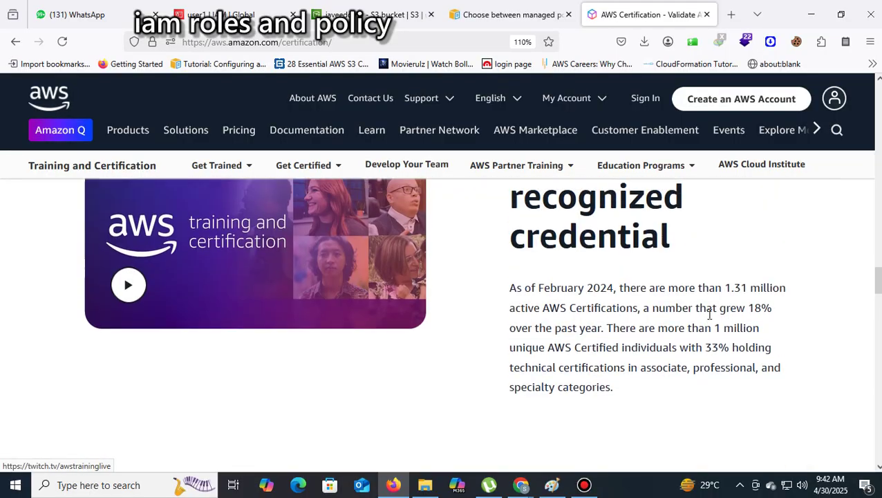
pyautogui.scroll(12, 709, 315)
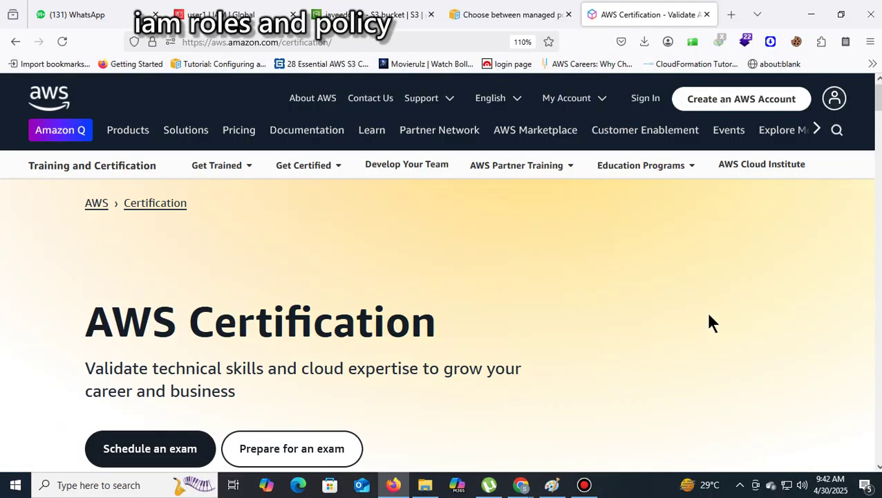
pyautogui.scroll(-2, 709, 315)
pyautogui.scroll(-4, 709, 314)
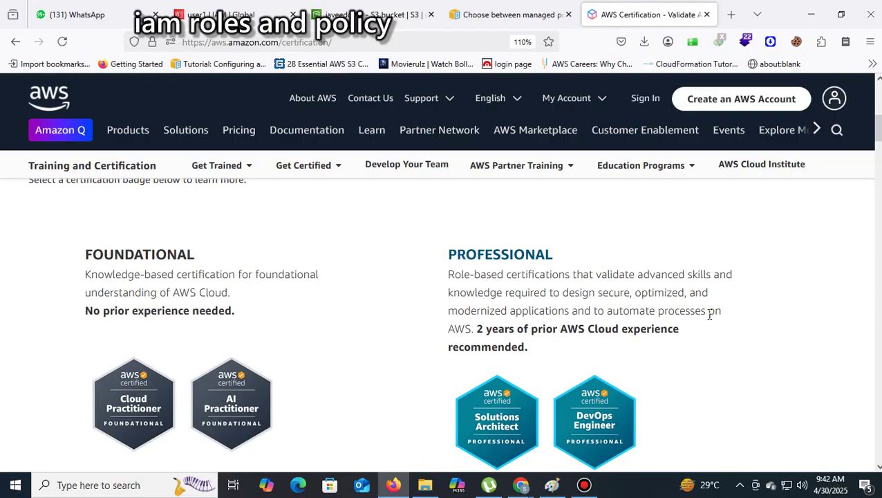
pyautogui.scroll(-10, 709, 315)
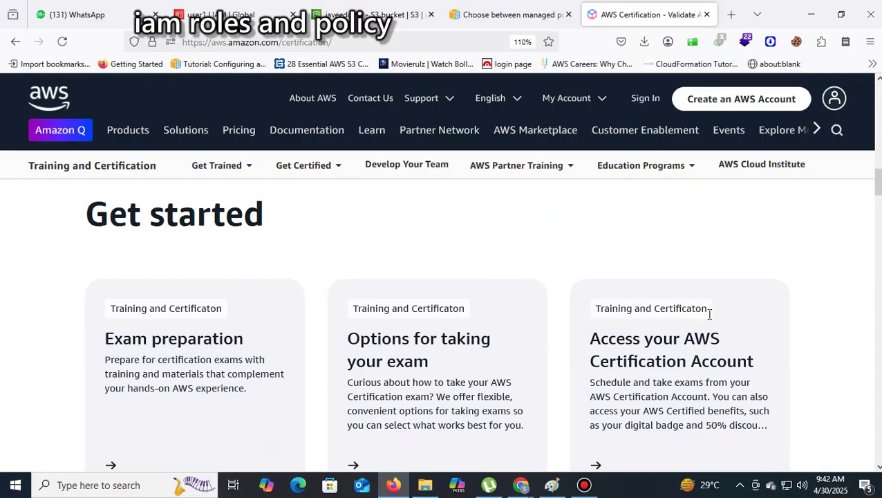
pyautogui.scroll(-10, 716, 330)
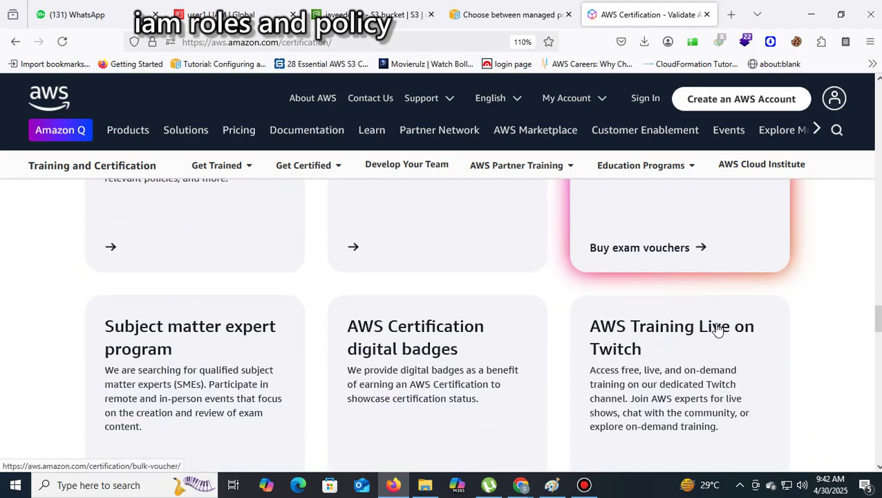
pyautogui.scroll(5, 717, 330)
pyautogui.scroll(-6, 718, 331)
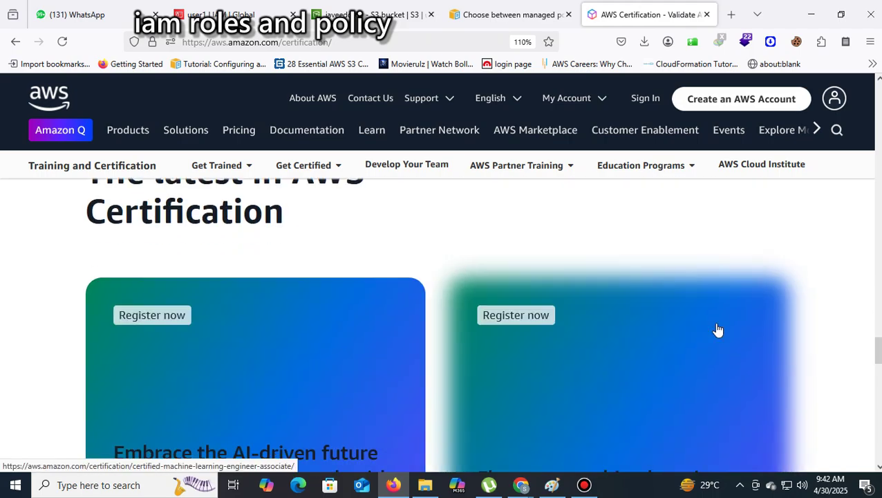
pyautogui.scroll(1, 717, 330)
pyautogui.scroll(-5, 717, 330)
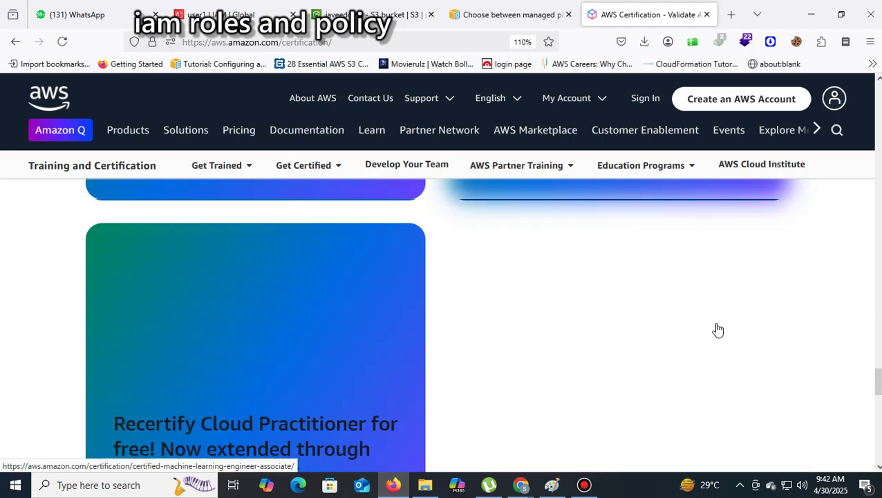
pyautogui.scroll(-3, 717, 330)
pyautogui.scroll(-1, 717, 331)
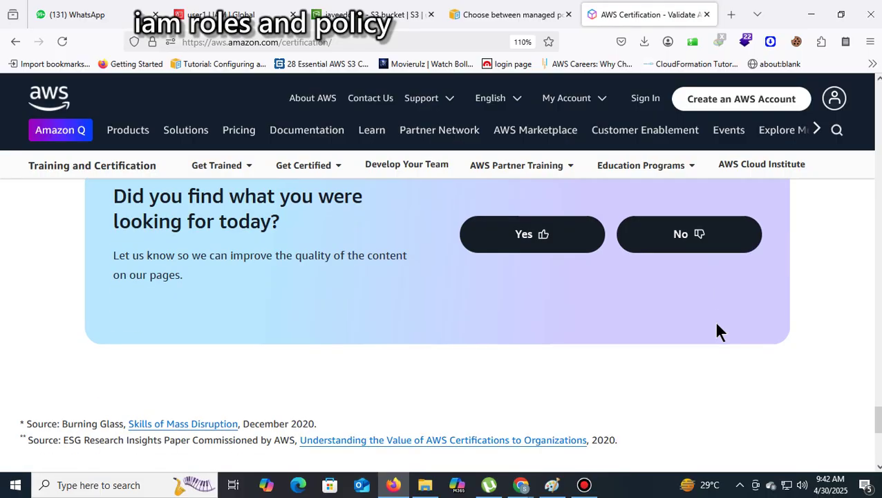
# Return to the Google results and scroll through the 50% certification discount listings
pyautogui.click(14, 41)
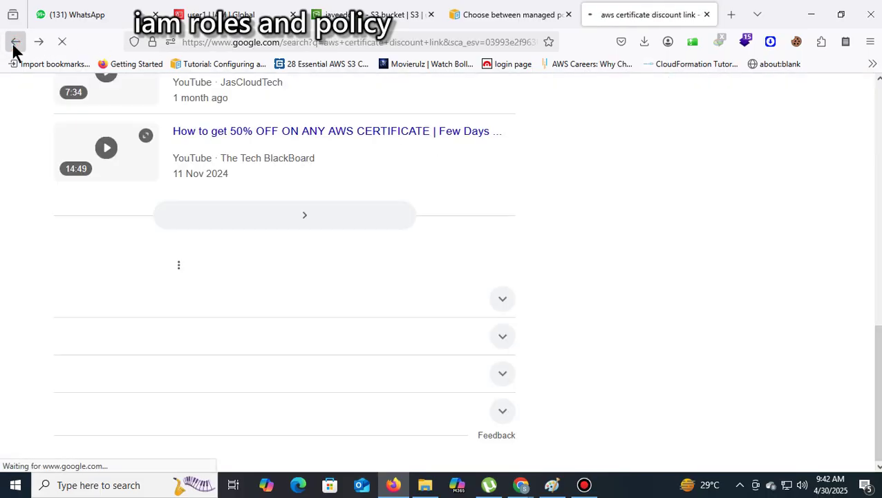
pyautogui.scroll(-1, 547, 193)
pyautogui.scroll(-1, 553, 204)
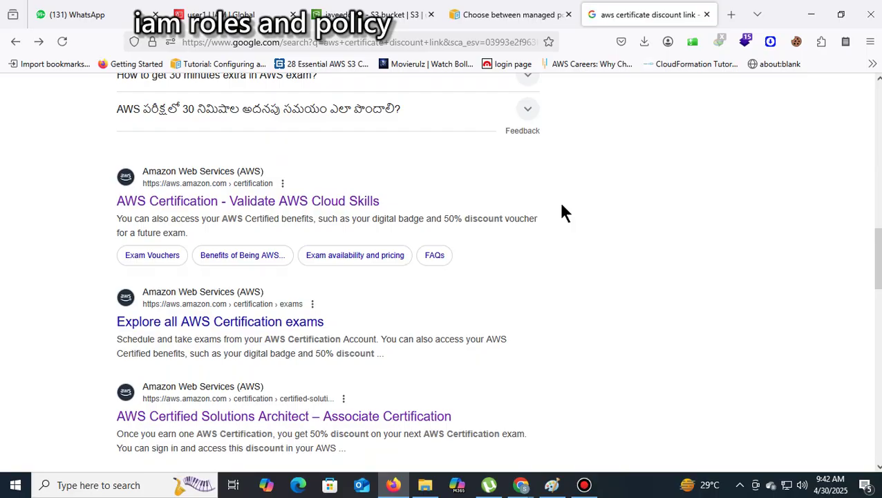
pyautogui.scroll(-2, 562, 211)
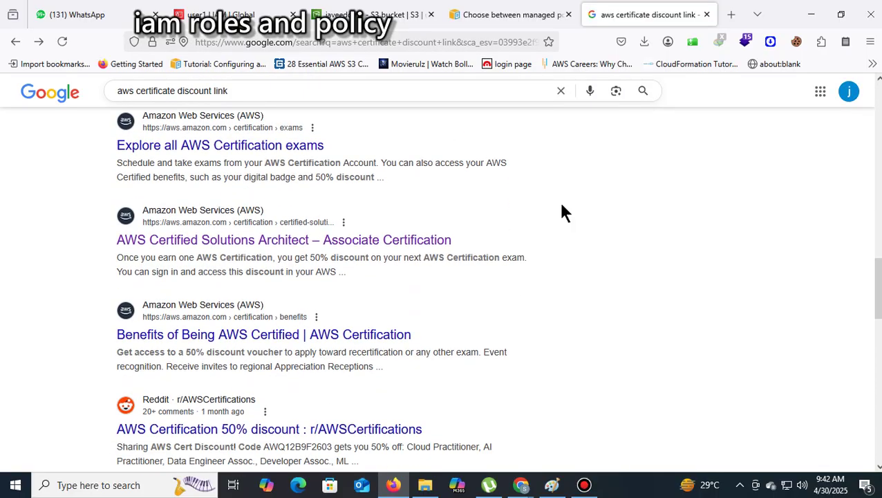
# Open the Solutions Architect – Associate page and claim the 50% exam discount challenge
pyautogui.click(343, 240)
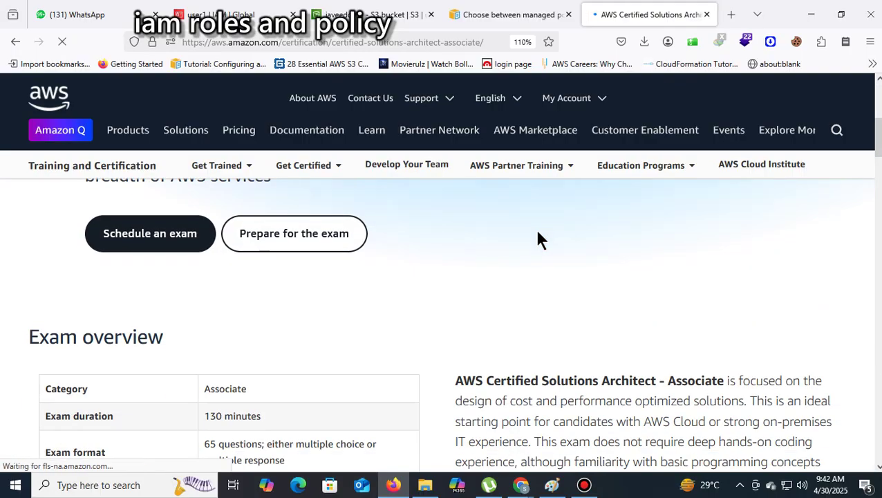
pyautogui.scroll(-5, 767, 301)
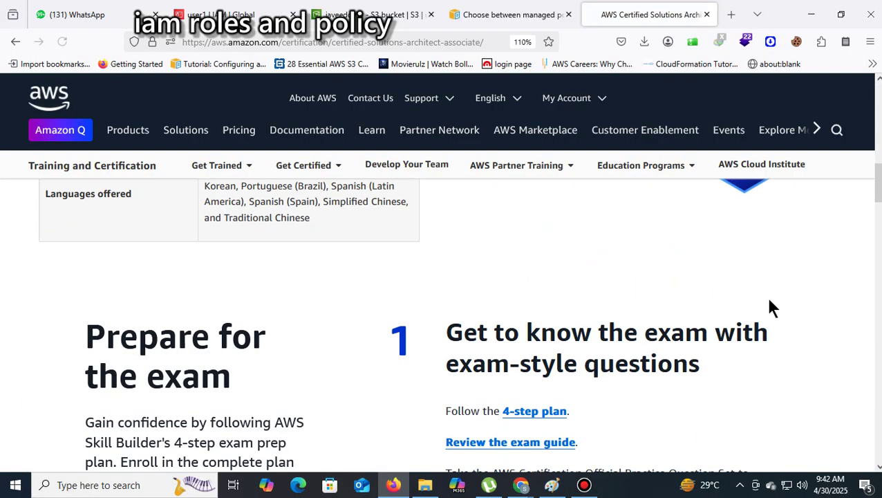
pyautogui.scroll(-2, 784, 301)
pyautogui.scroll(-10, 782, 298)
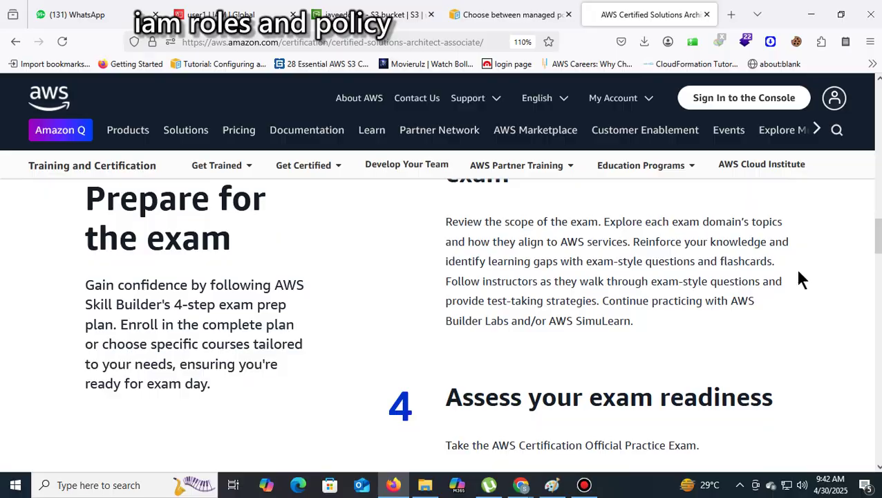
pyautogui.scroll(3, 834, 261)
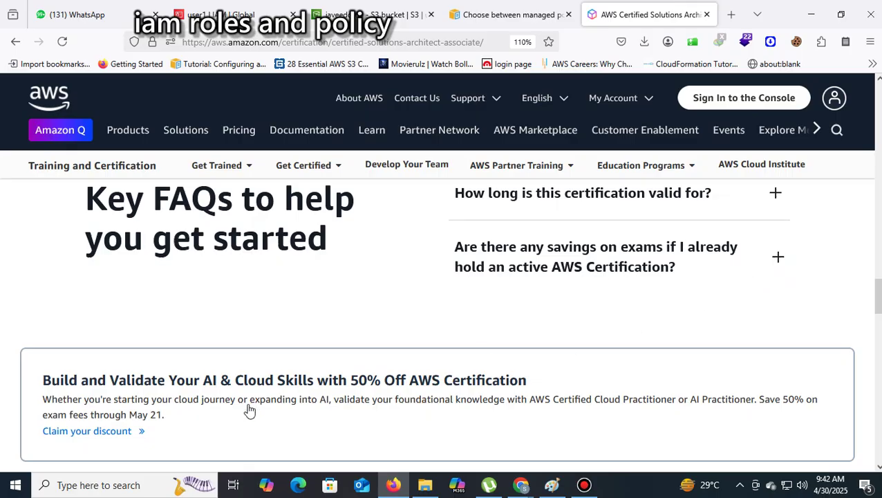
pyautogui.click(105, 436)
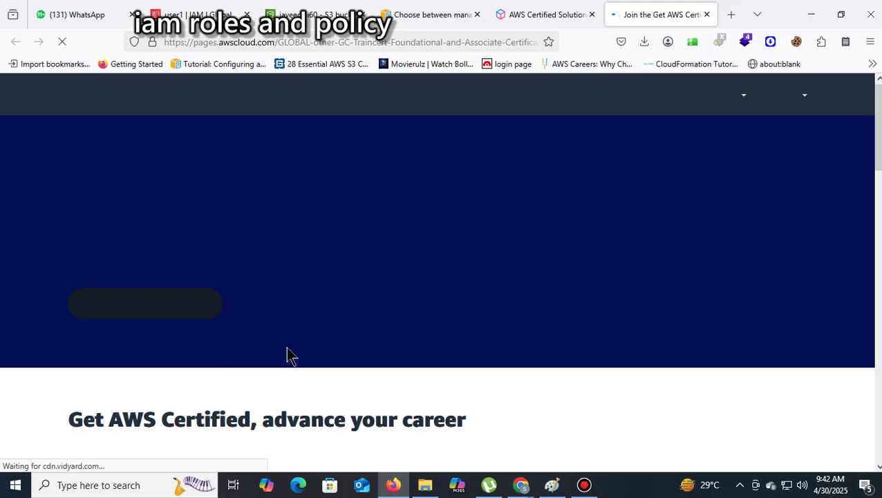
pyautogui.scroll(-3, 601, 289)
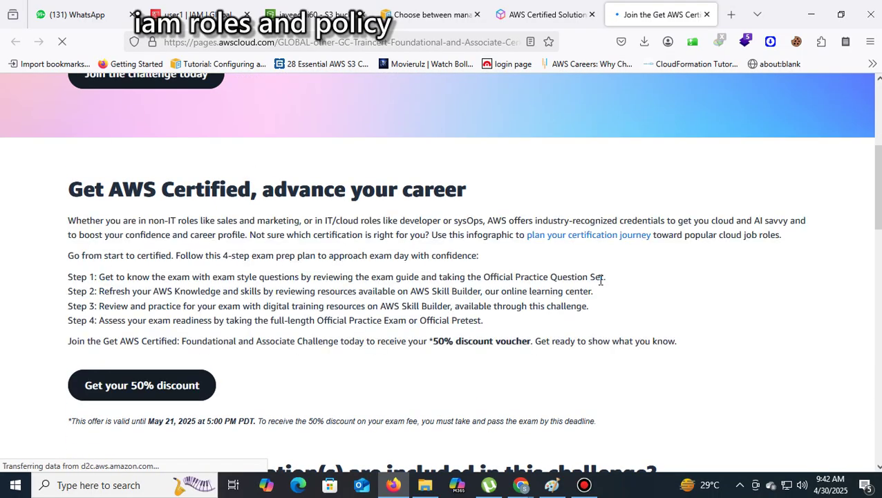
pyautogui.scroll(4, 600, 284)
pyautogui.click(339, 43)
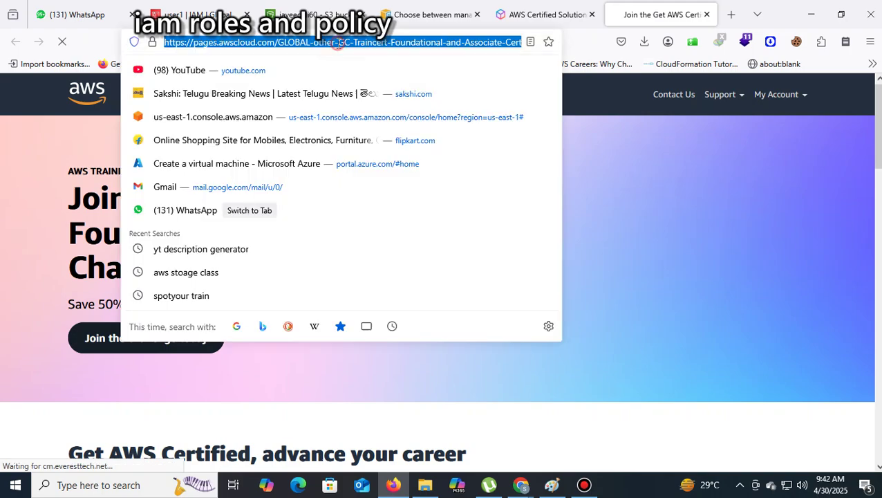
# Copy the challenge page link and send it as a WhatsApp Web message
pyautogui.rightClick(340, 48)
pyautogui.click(366, 121)
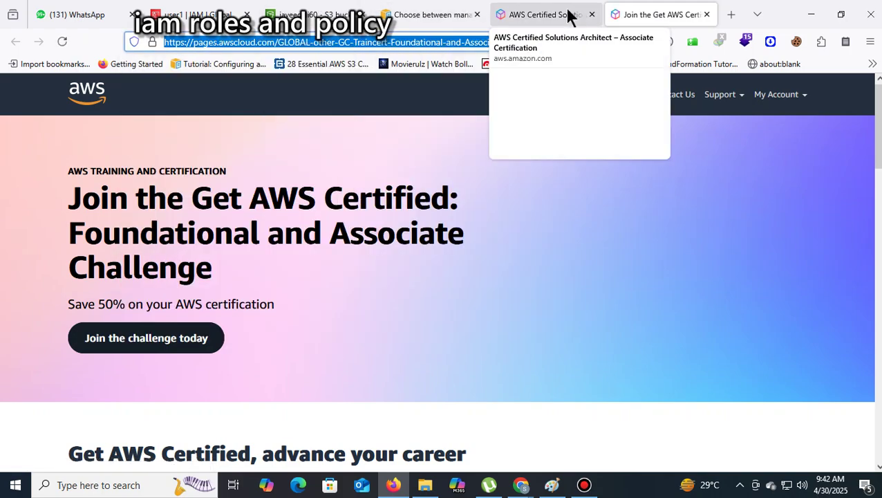
pyautogui.click(116, 15)
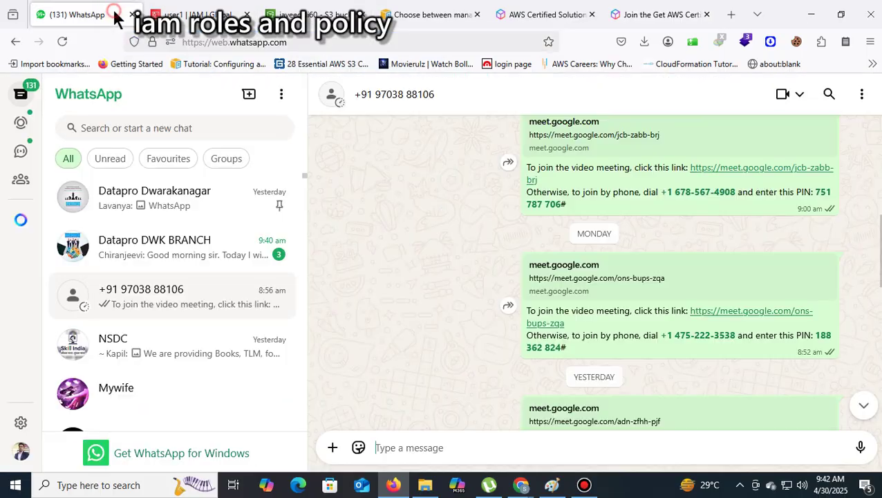
pyautogui.rightClick(405, 447)
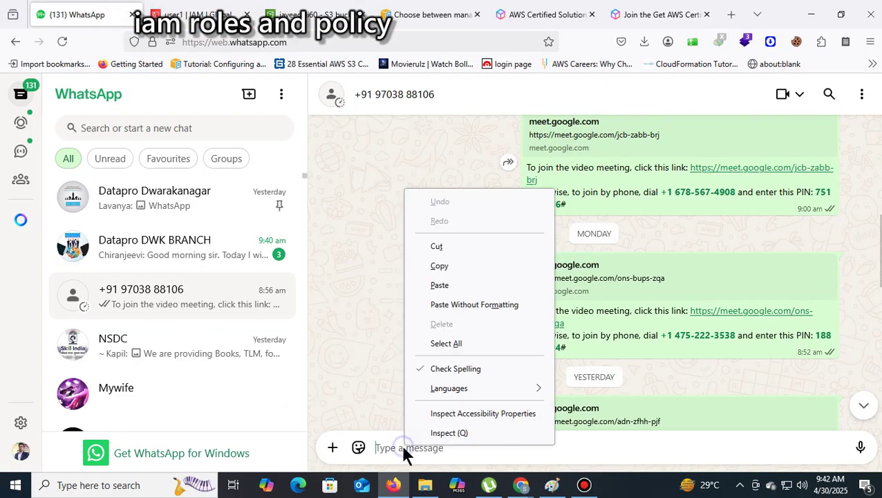
pyautogui.click(433, 285)
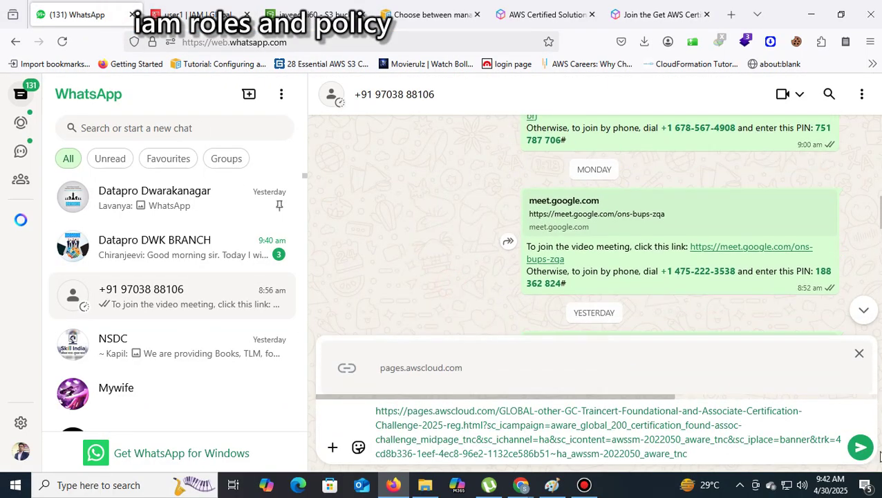
pyautogui.click(860, 448)
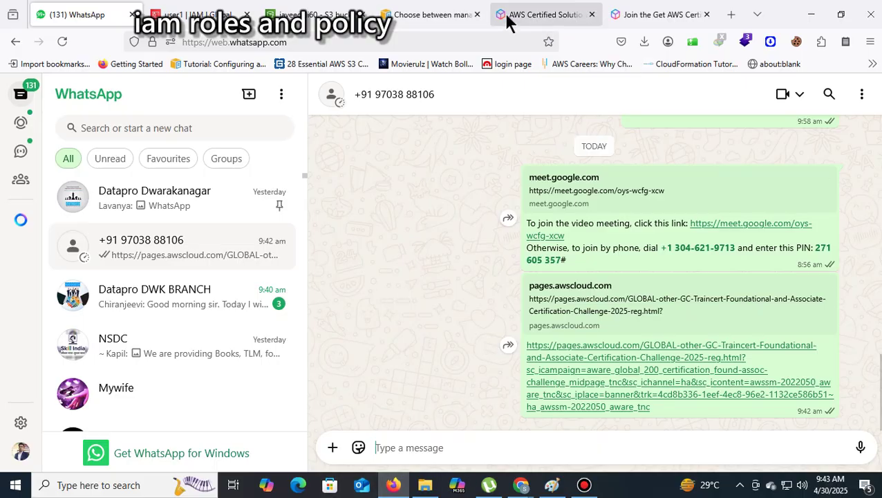
pyautogui.click(211, 9)
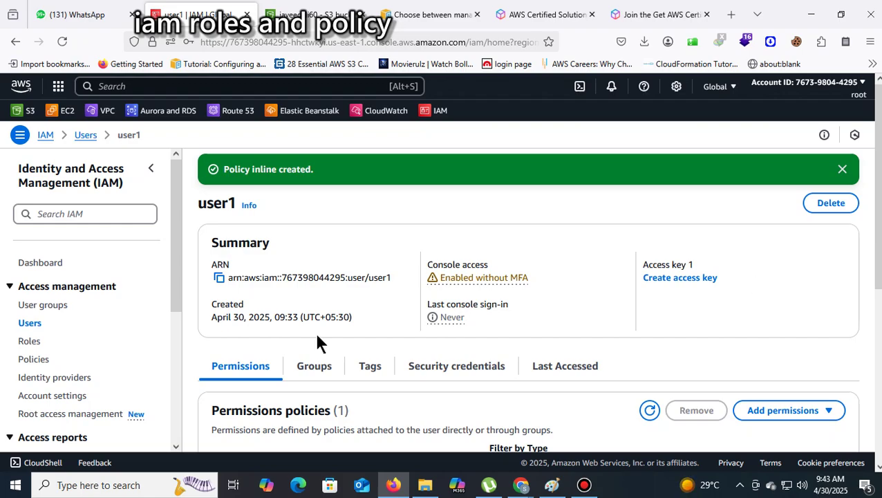
# Read the opening of the 'Using inline policies' section in the managed vs inline policies guide
pyautogui.click(433, 15)
pyautogui.scroll(-15, 592, 215)
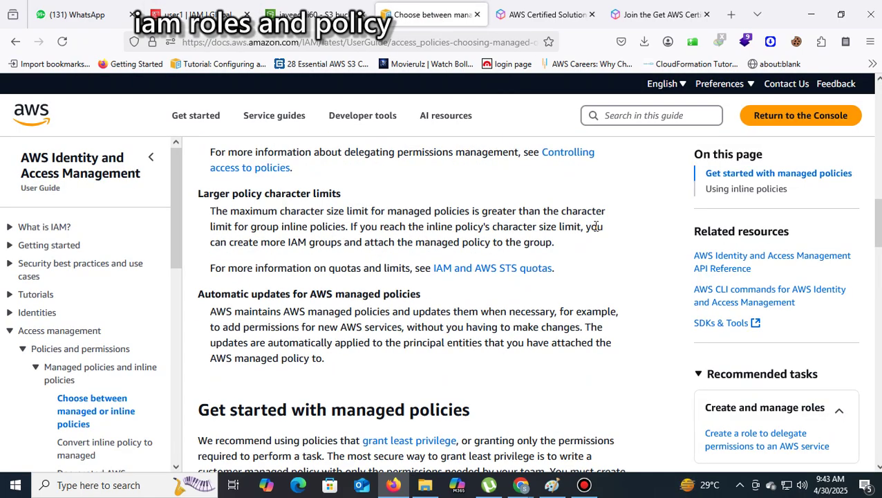
pyautogui.scroll(5, 596, 234)
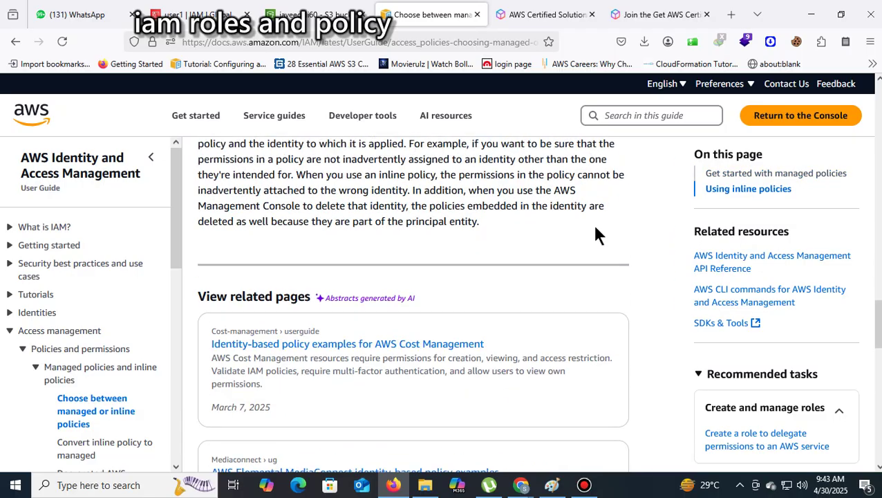
pyautogui.scroll(-3, 595, 228)
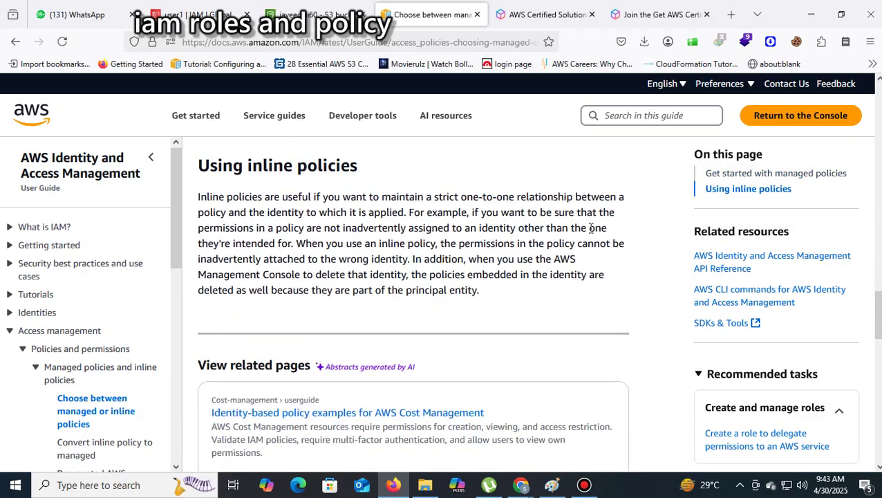
pyautogui.moveTo(286, 197); pyautogui.dragTo(520, 200)
pyautogui.click(438, 199)
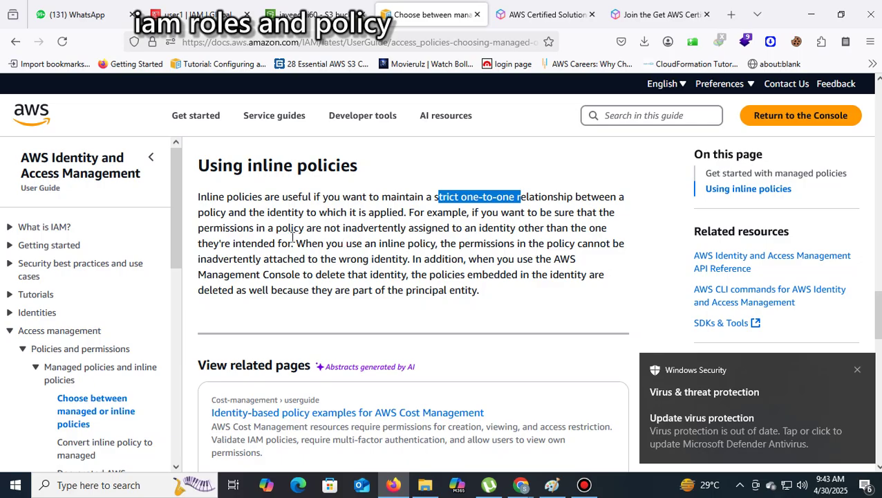
# Highlight the inline policies explanation and heading, then return to user1's IAM page
pyautogui.moveTo(265, 229); pyautogui.dragTo(289, 232)
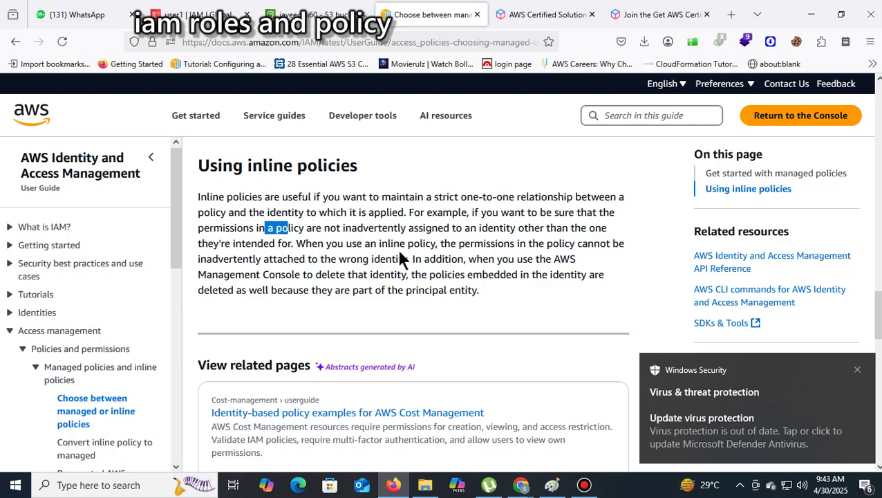
pyautogui.moveTo(291, 245); pyautogui.dragTo(204, 208)
pyautogui.moveTo(382, 161); pyautogui.dragTo(283, 162)
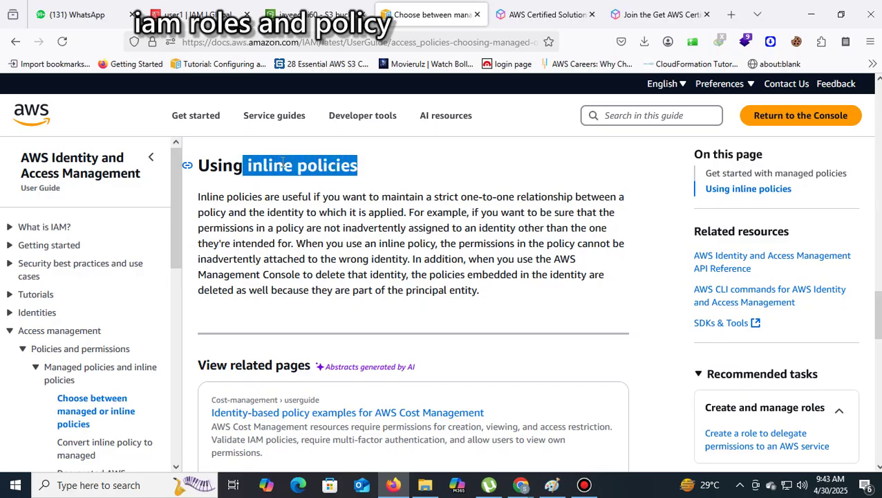
pyautogui.scroll(-4, 635, 290)
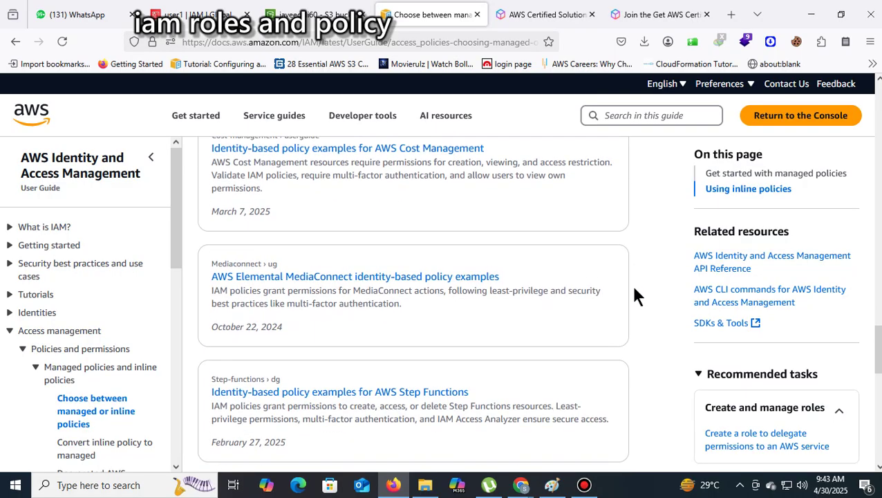
pyautogui.scroll(8, 635, 296)
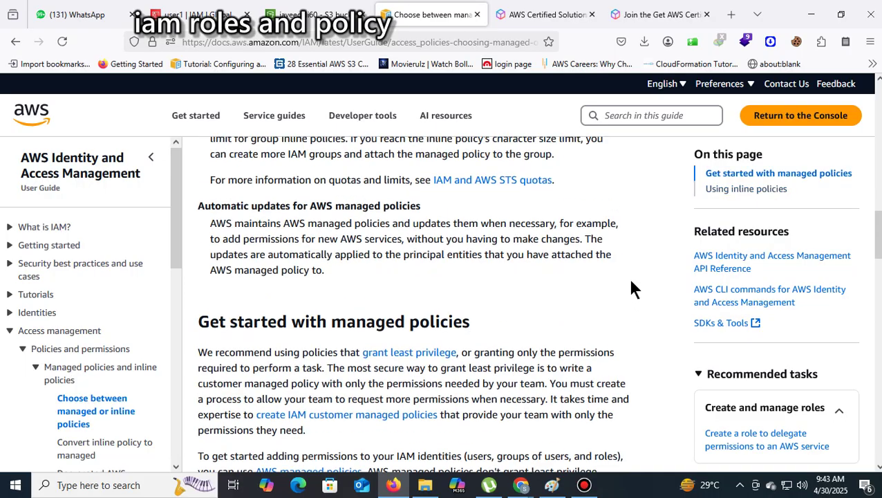
pyautogui.click(193, 14)
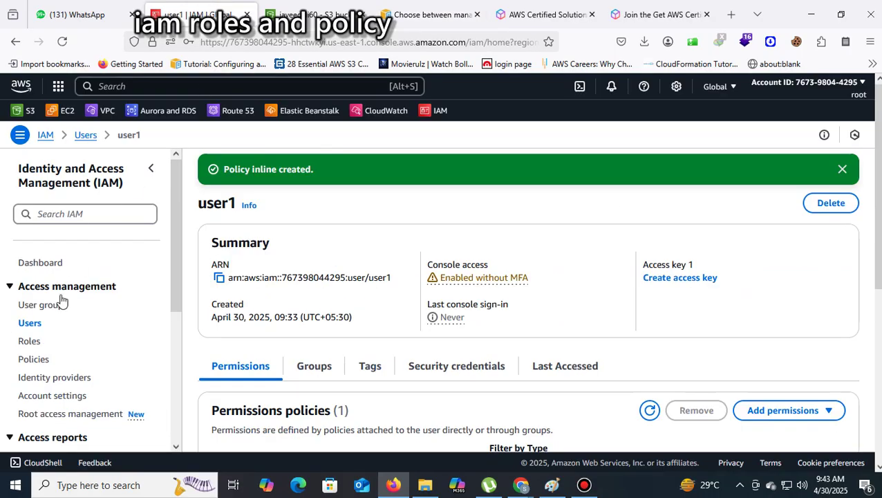
# Scroll down the IAM sidebar and open the AWS Organizations link in a new tab
pyautogui.scroll(-2, 183, 304)
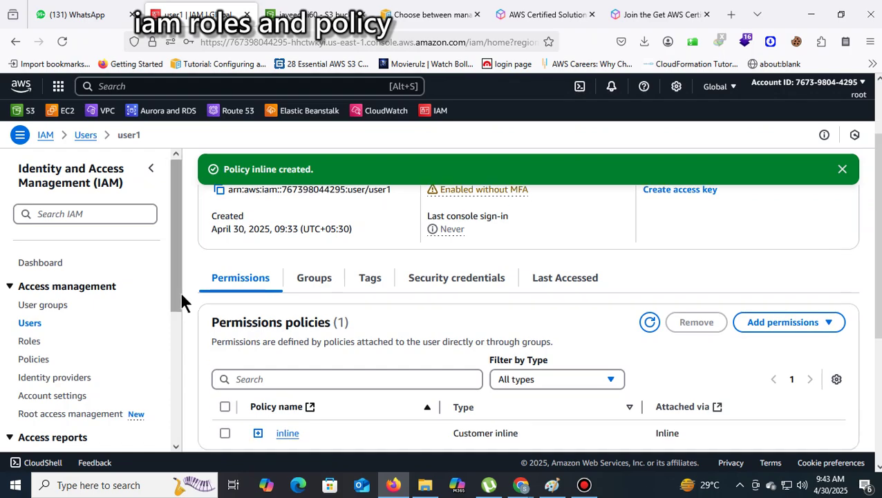
pyautogui.scroll(-3, 136, 312)
pyautogui.scroll(-2, 136, 318)
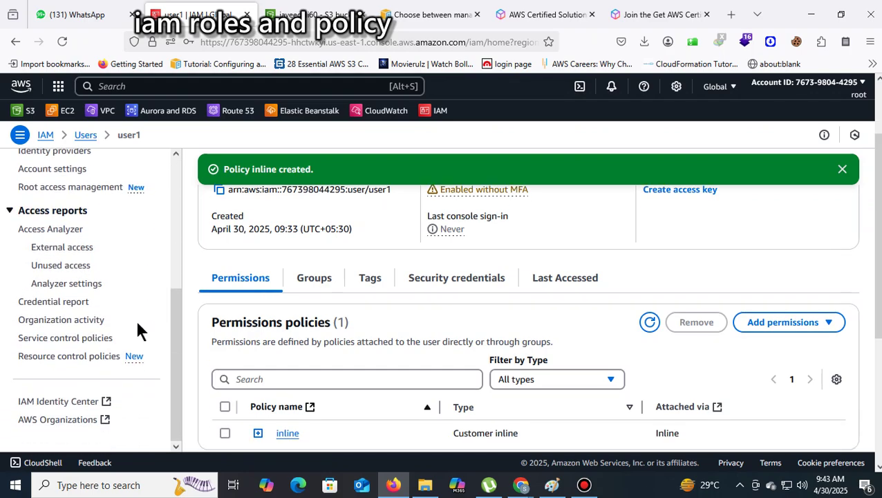
pyautogui.scroll(1, 135, 319)
pyautogui.scroll(-2, 133, 320)
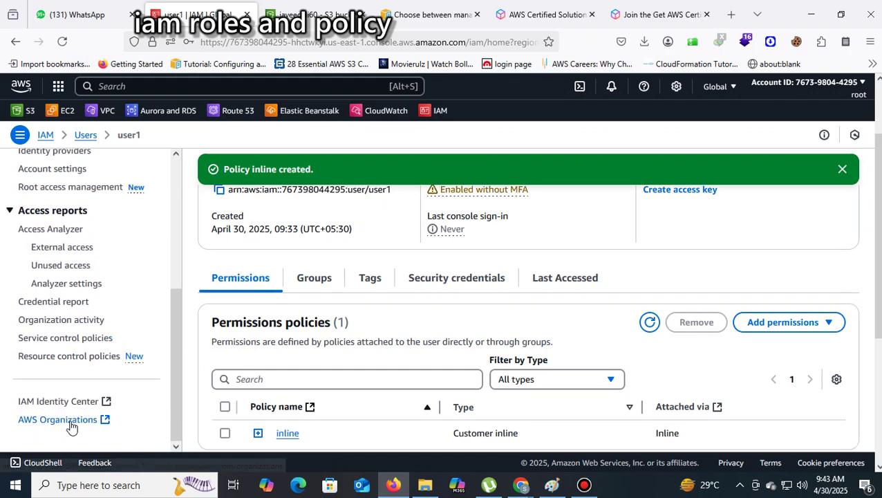
pyautogui.click(69, 421)
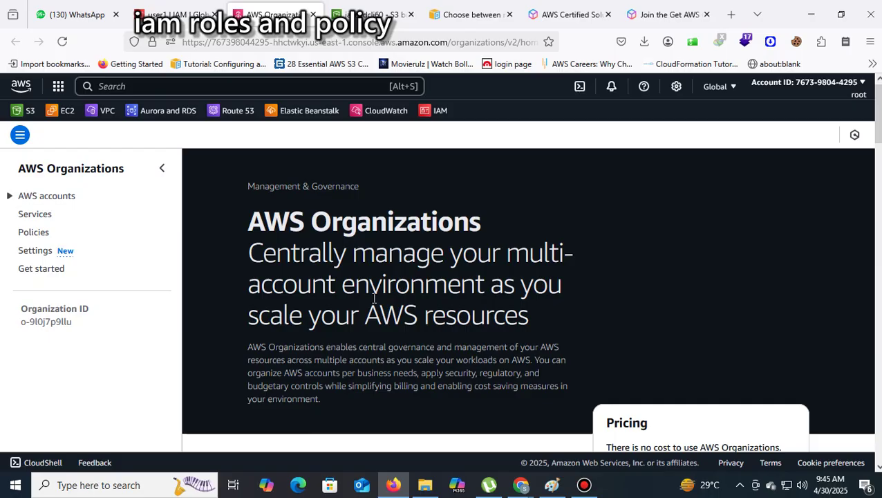
pyautogui.scroll(-2, 656, 225)
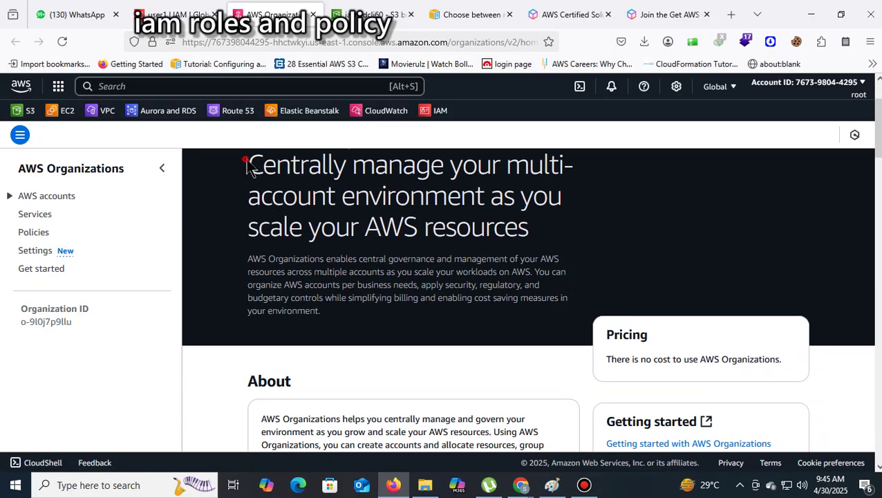
pyautogui.moveTo(249, 163); pyautogui.dragTo(451, 166)
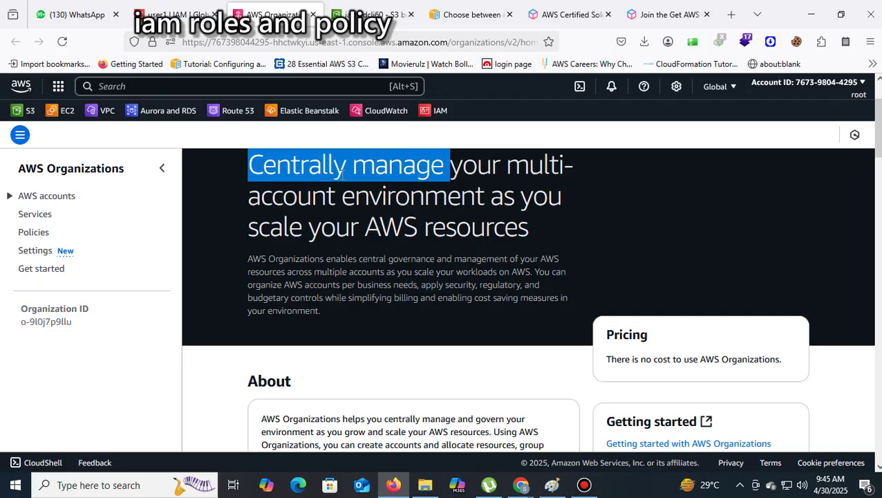
pyautogui.moveTo(240, 193); pyautogui.dragTo(495, 198)
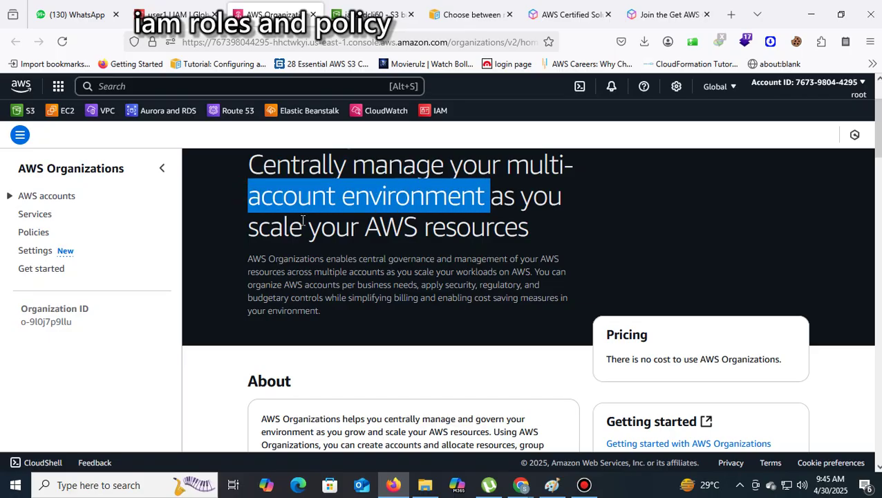
pyautogui.moveTo(270, 225); pyautogui.dragTo(533, 238)
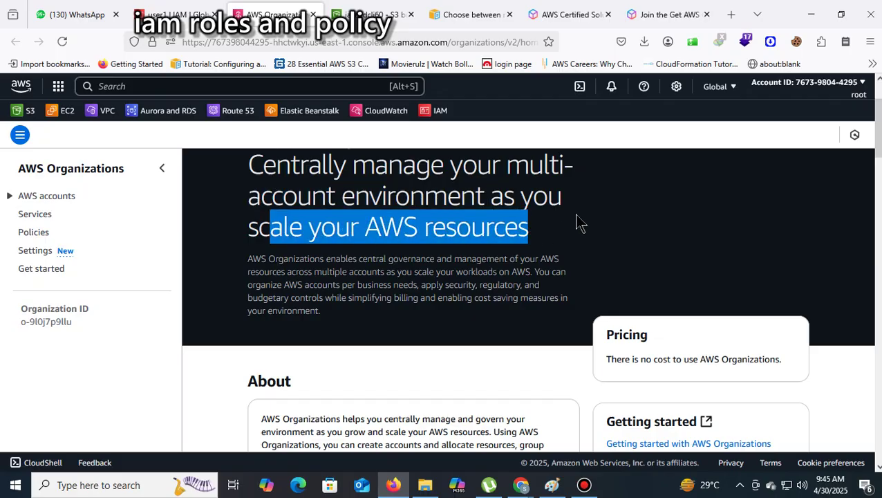
pyautogui.scroll(-2, 576, 219)
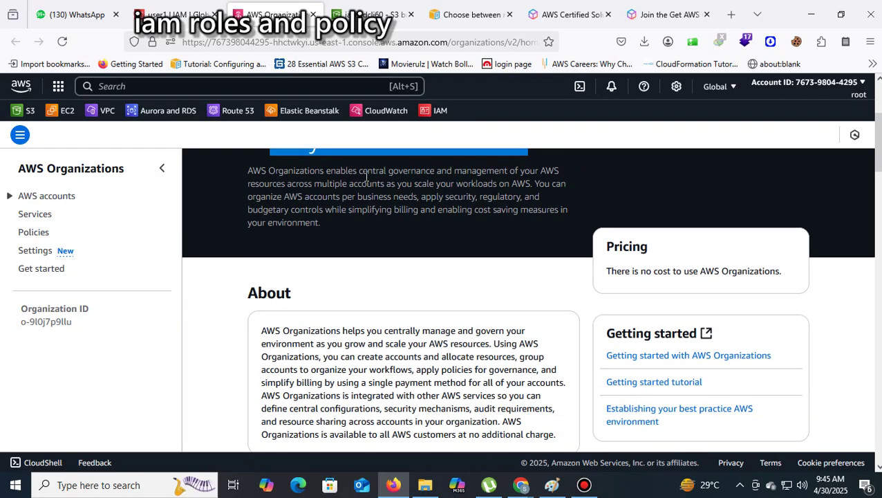
pyautogui.moveTo(275, 170); pyautogui.dragTo(426, 174)
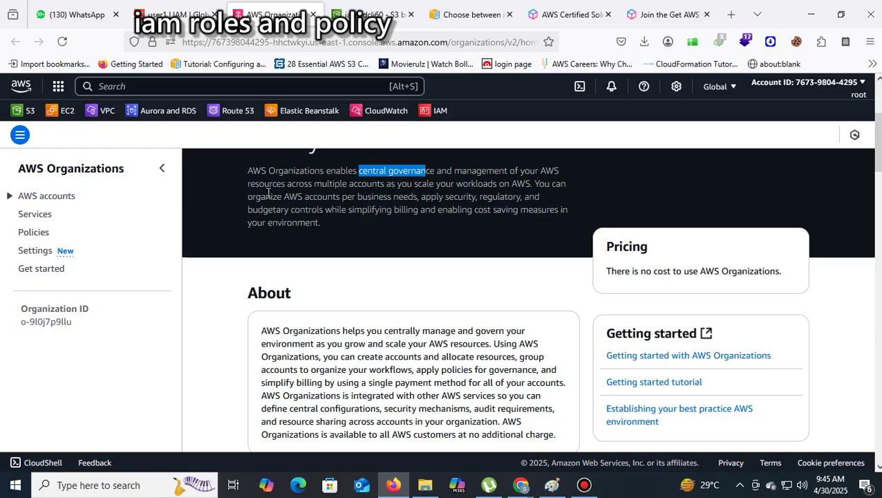
pyautogui.moveTo(247, 185); pyautogui.dragTo(530, 185)
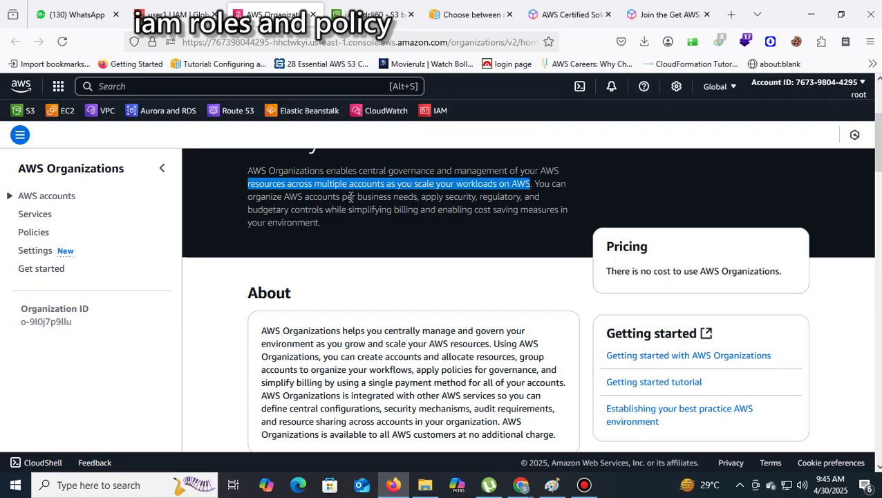
pyautogui.moveTo(257, 199); pyautogui.dragTo(484, 226)
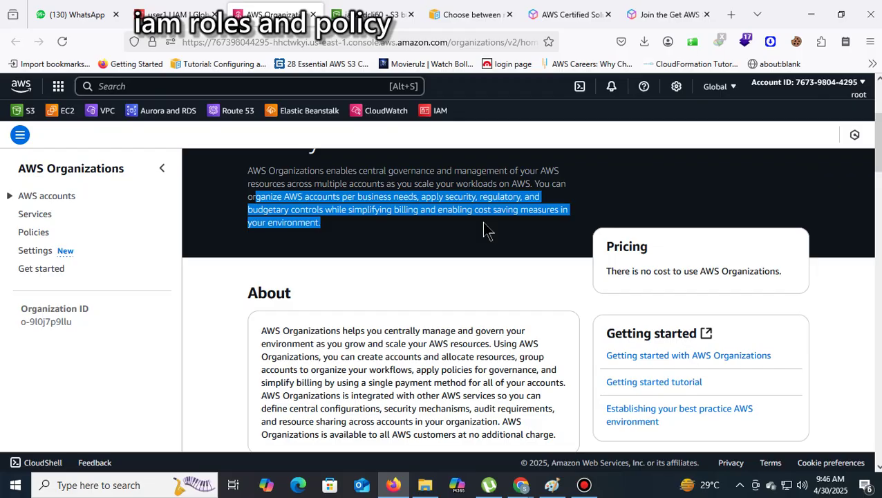
pyautogui.scroll(-3, 480, 276)
pyautogui.scroll(1, 474, 280)
pyautogui.scroll(-2, 475, 281)
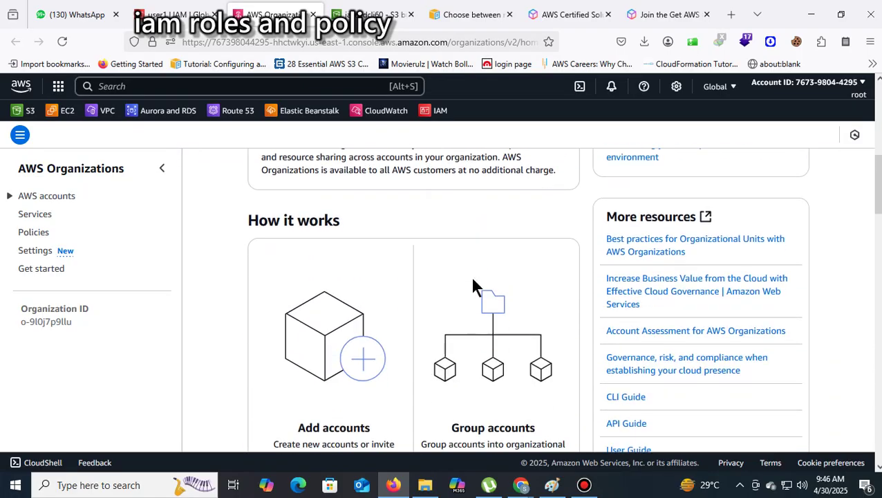
pyautogui.scroll(-1, 473, 283)
pyautogui.scroll(3, 471, 284)
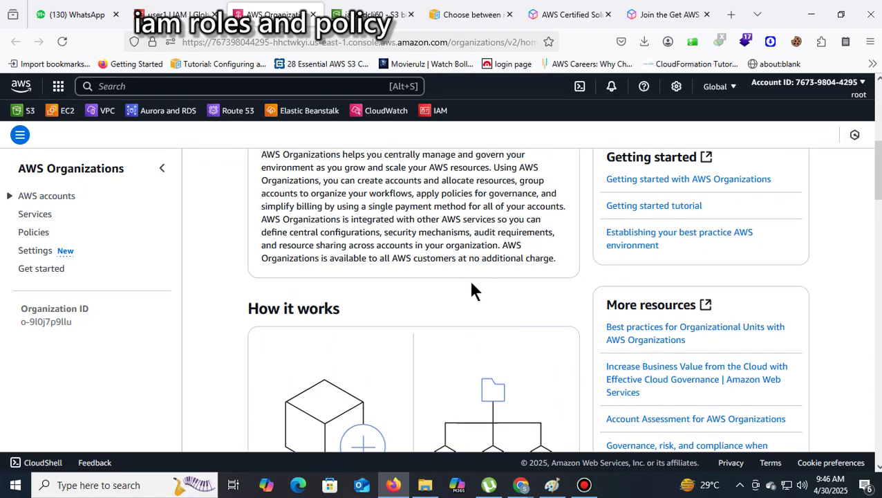
pyautogui.moveTo(261, 242); pyautogui.dragTo(455, 236)
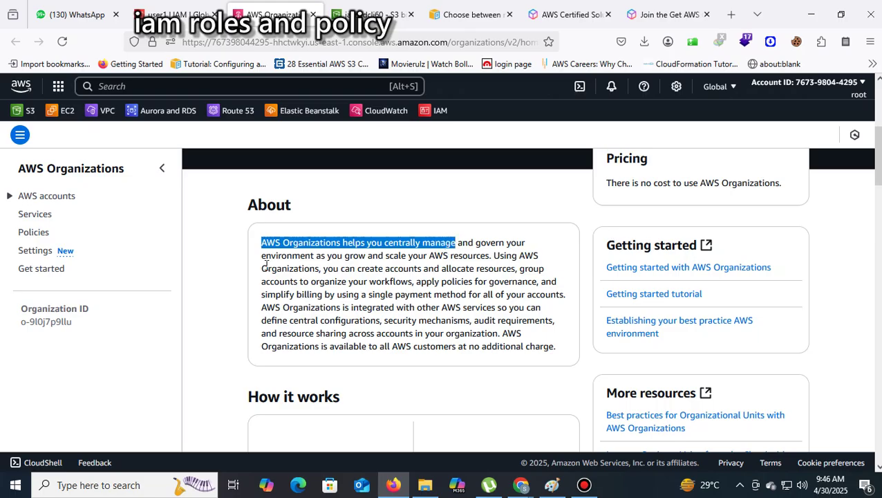
pyautogui.moveTo(267, 256); pyautogui.dragTo(482, 259)
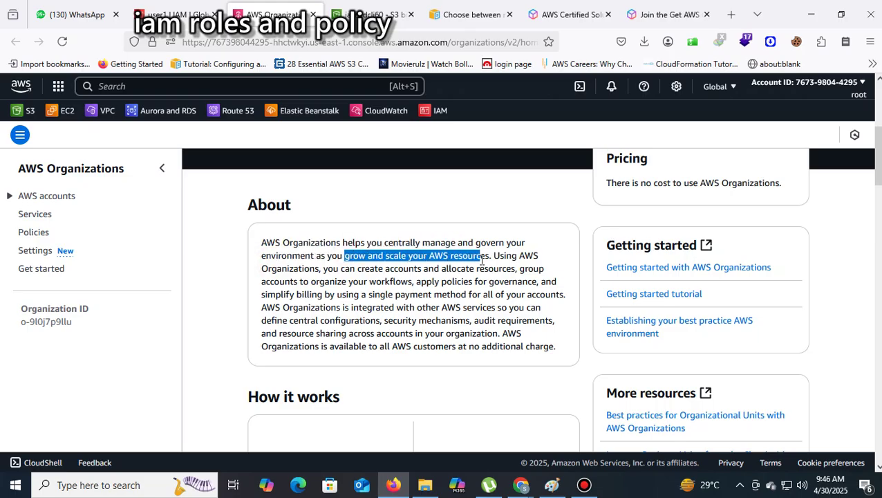
pyautogui.click(482, 260)
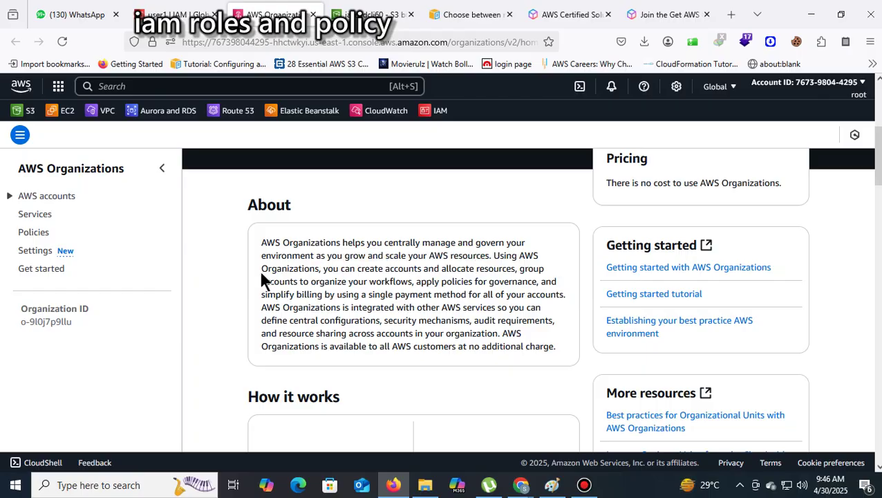
pyautogui.moveTo(259, 269); pyautogui.dragTo(424, 269)
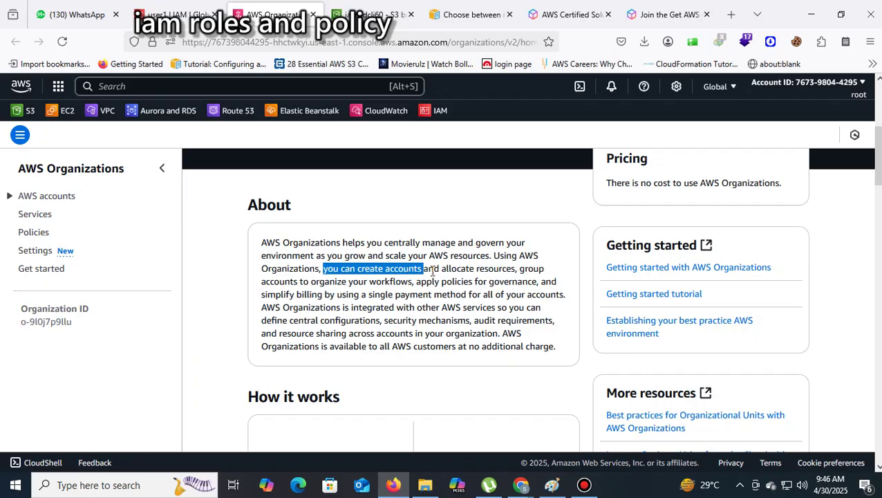
pyautogui.moveTo(436, 269); pyautogui.dragTo(473, 269)
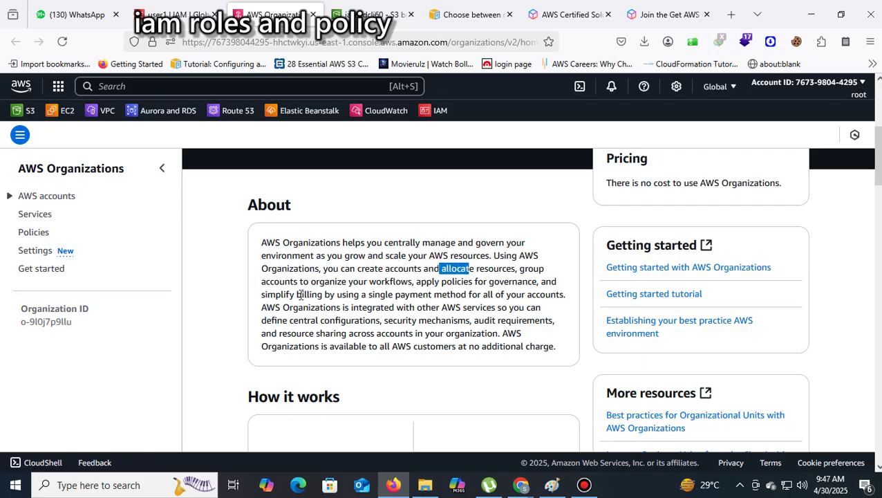
pyautogui.moveTo(275, 283); pyautogui.dragTo(559, 296)
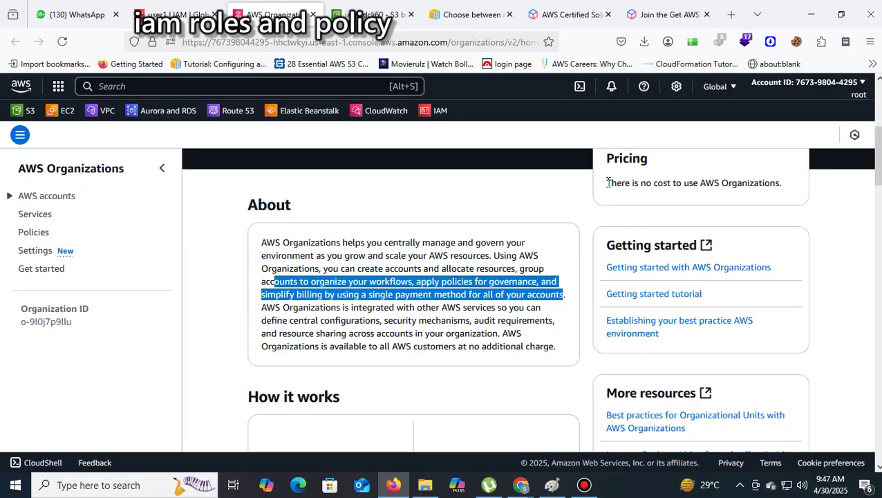
pyautogui.moveTo(606, 183); pyautogui.dragTo(793, 184)
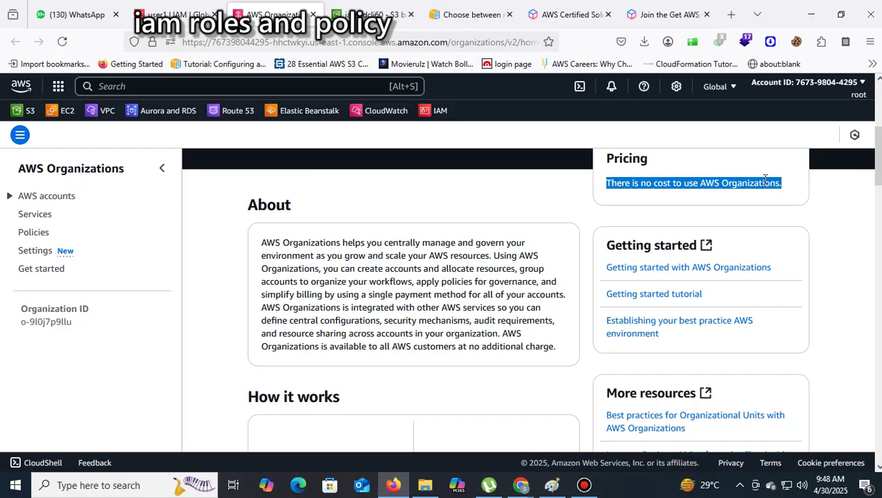
pyautogui.scroll(-10, 526, 319)
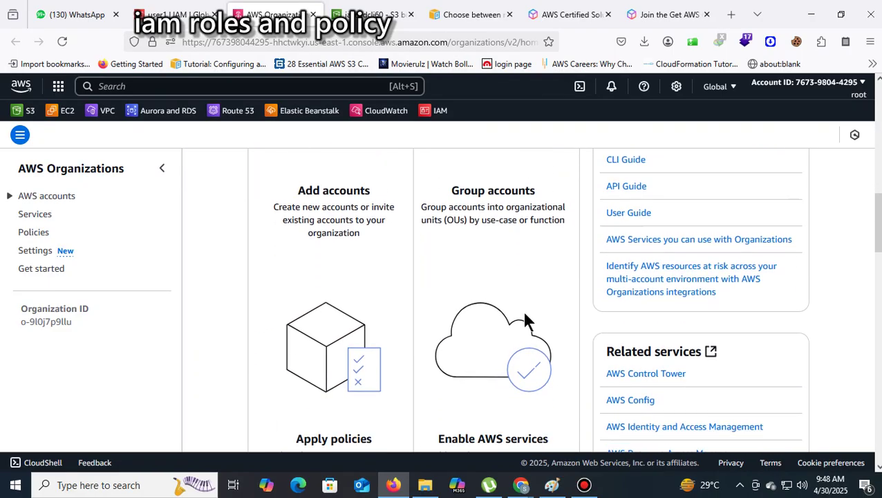
pyautogui.scroll(3, 563, 315)
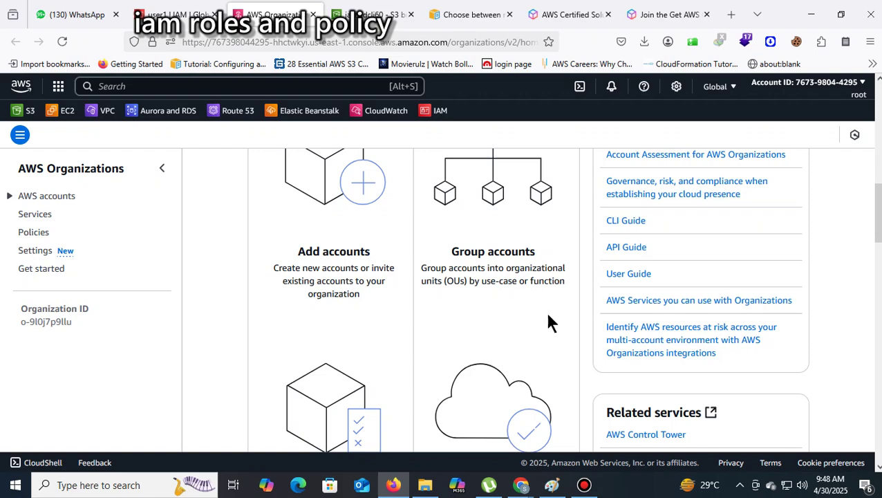
pyautogui.scroll(2, 367, 236)
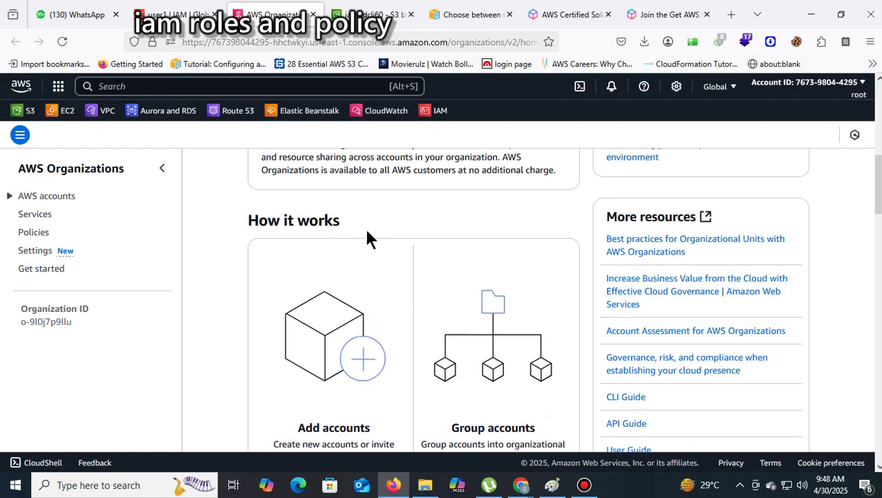
pyautogui.scroll(-1, 370, 244)
pyautogui.scroll(1, 372, 249)
pyautogui.scroll(-2, 366, 290)
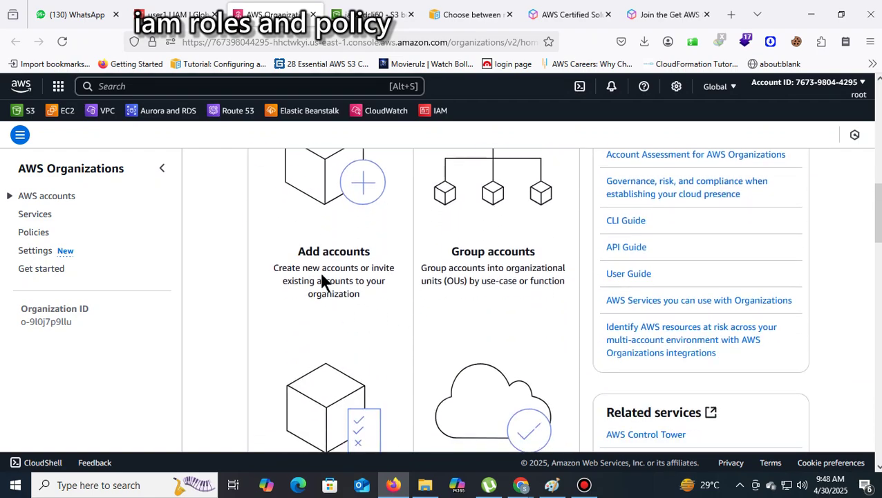
pyautogui.moveTo(371, 300); pyautogui.dragTo(265, 266)
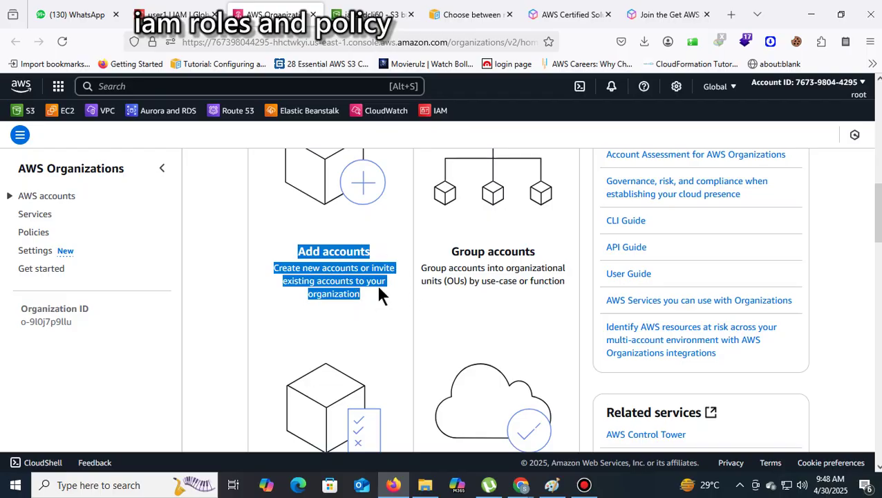
pyautogui.click(502, 304)
pyautogui.moveTo(437, 251); pyautogui.dragTo(513, 281)
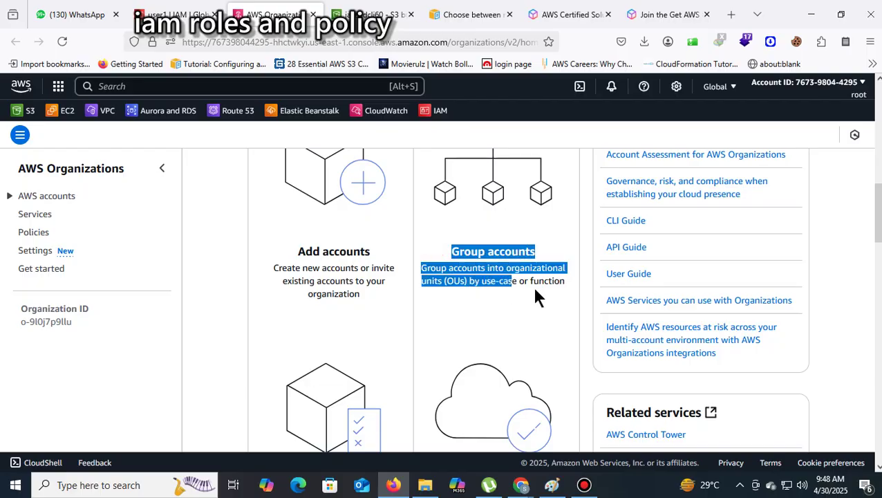
pyautogui.scroll(-3, 568, 296)
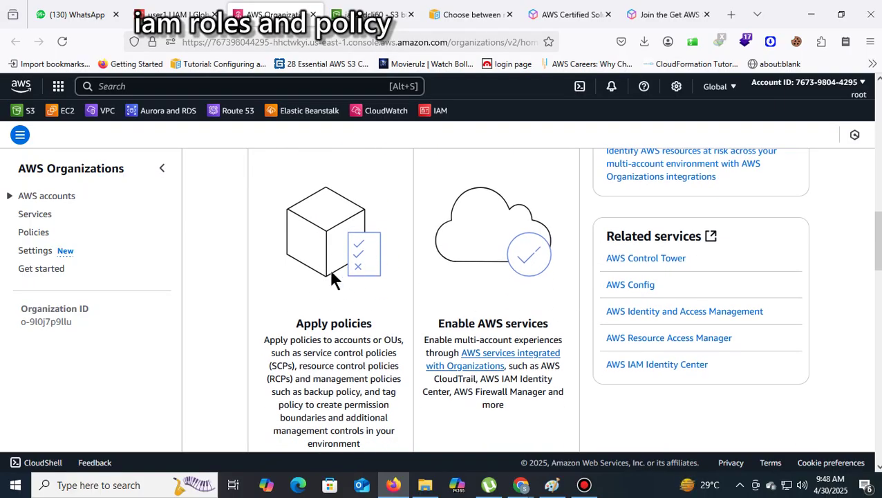
pyautogui.scroll(-2, 333, 326)
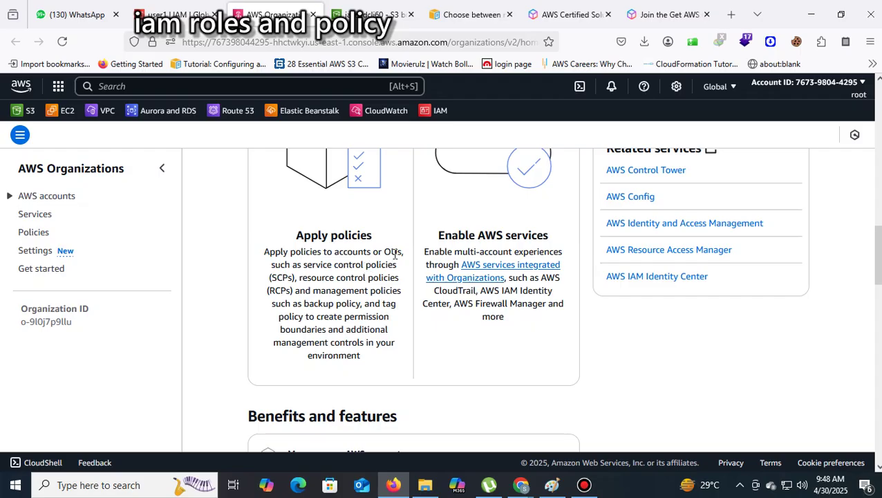
pyautogui.moveTo(400, 253); pyautogui.dragTo(274, 251)
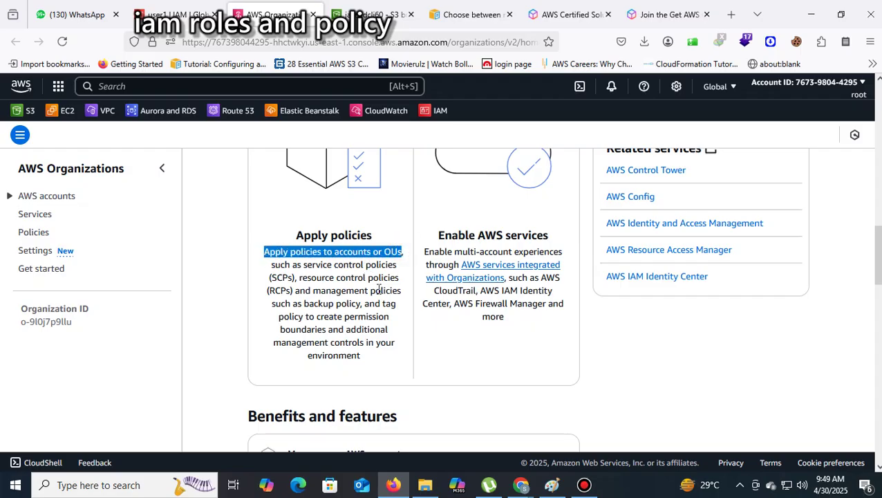
pyautogui.moveTo(539, 323); pyautogui.dragTo(450, 234)
pyautogui.scroll(1, 673, 380)
pyautogui.scroll(7, 673, 387)
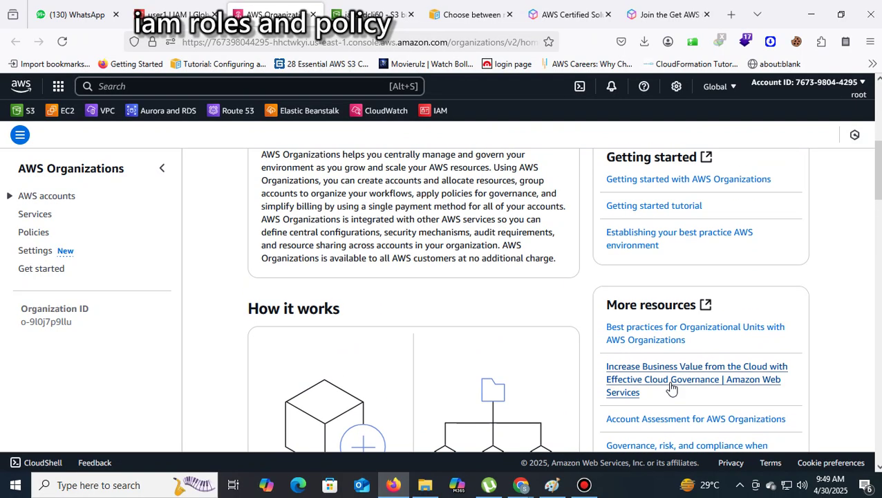
# Open AWS accounts in Organizations and select the management account under Root
pyautogui.click(59, 199)
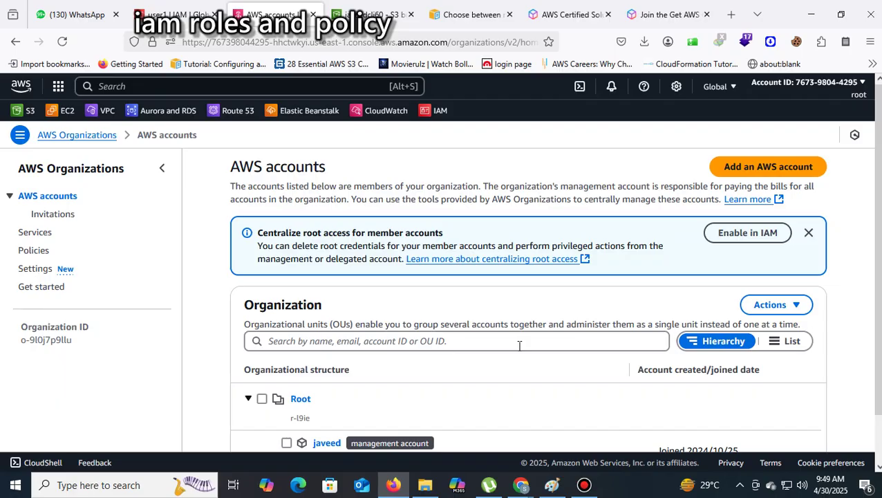
pyautogui.scroll(-2, 519, 346)
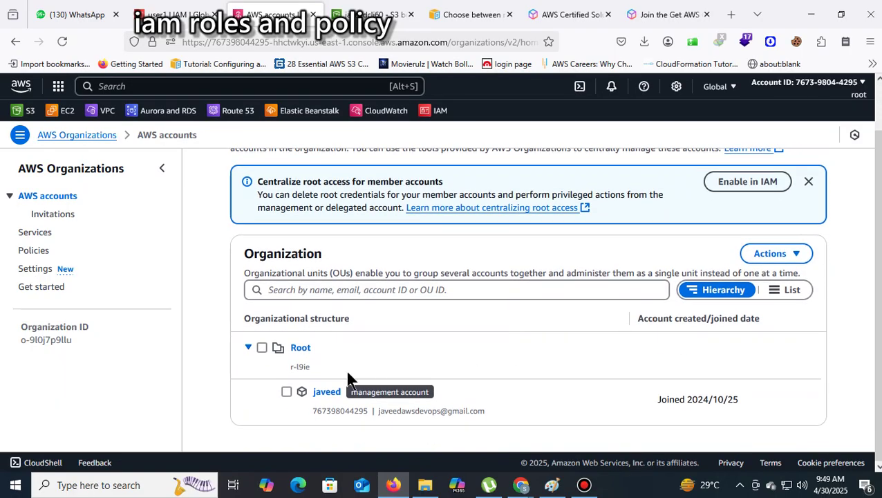
pyautogui.click(286, 392)
# Look through the Actions menu and collapse then re-expand Root to show the management account
pyautogui.click(799, 254)
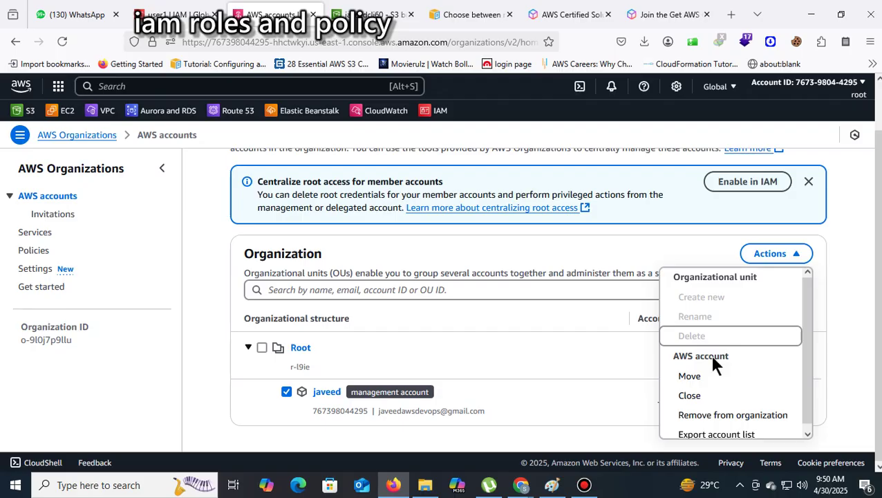
pyautogui.scroll(-1, 798, 329)
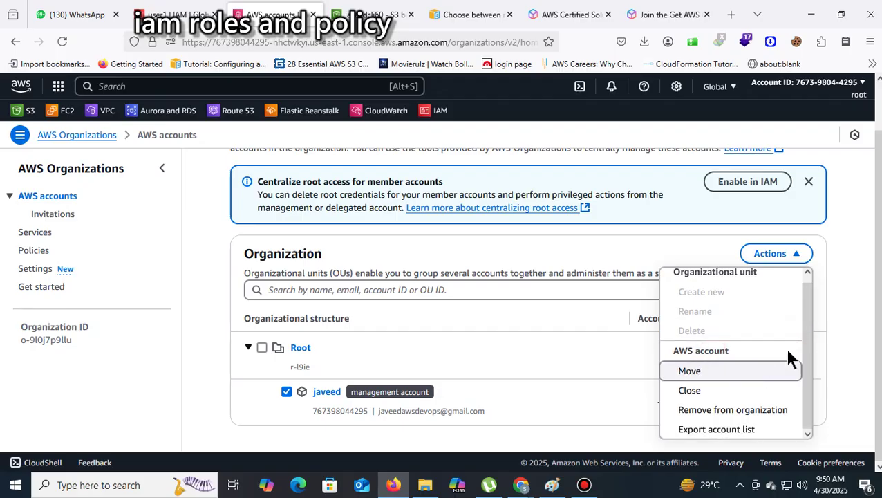
pyautogui.click(540, 427)
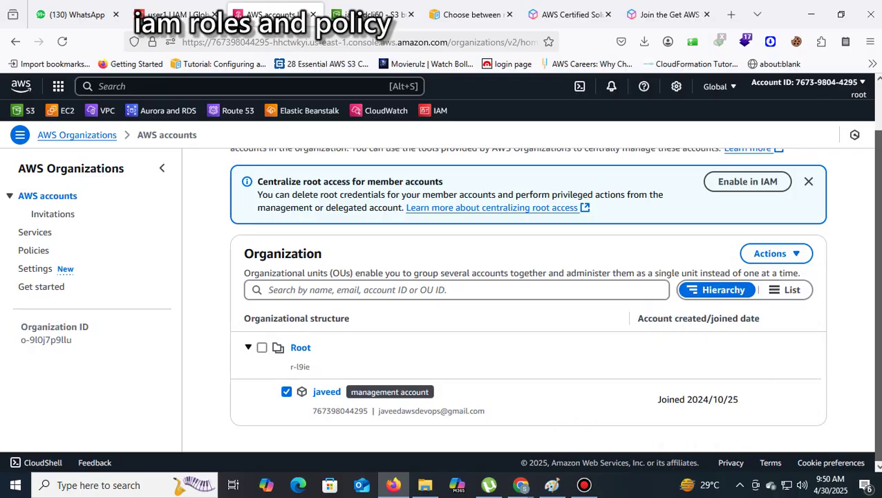
pyautogui.scroll(2, 879, 229)
pyautogui.scroll(-2, 878, 228)
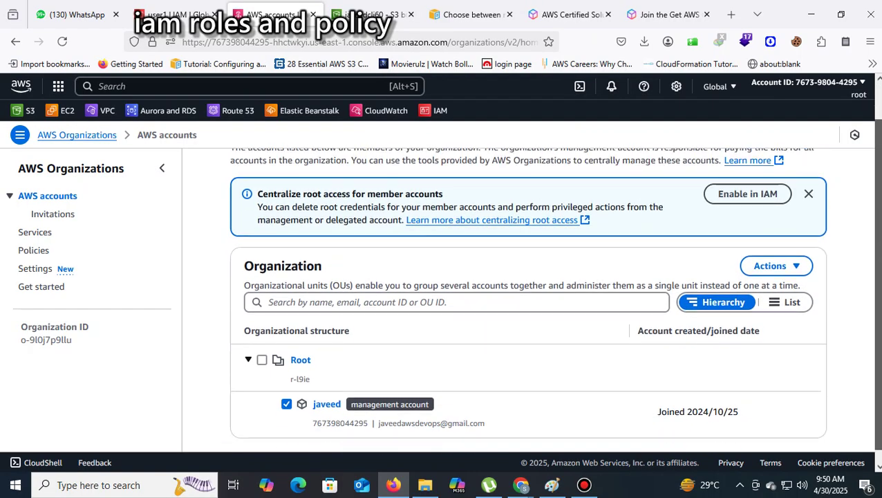
pyautogui.click(247, 348)
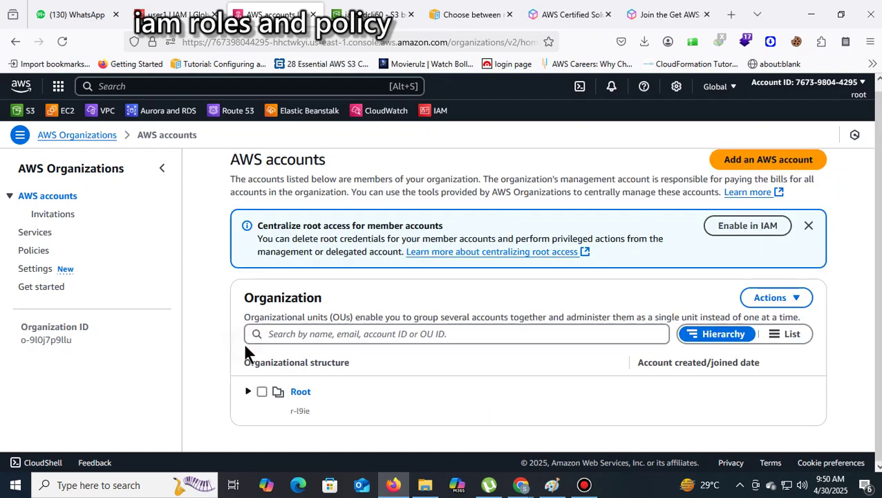
pyautogui.click(248, 392)
pyautogui.scroll(-2, 816, 298)
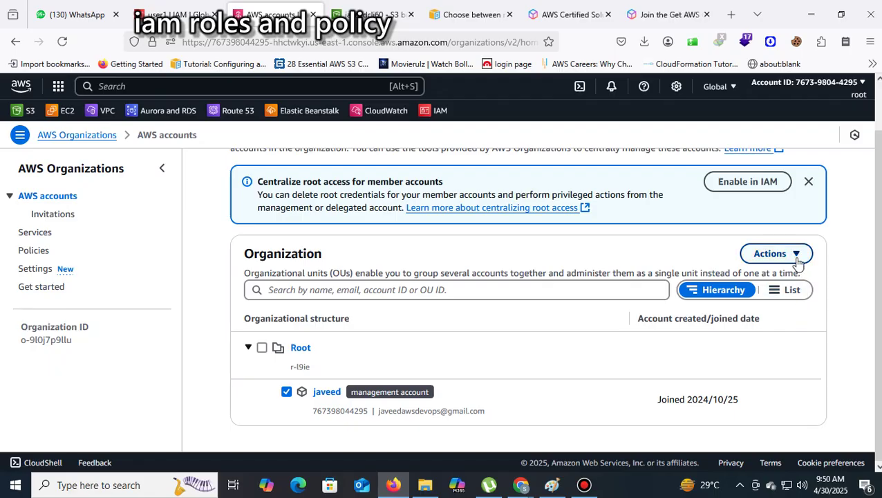
# Export the account list via Actions, then start an Invite AWS account from the Invitations page
pyautogui.click(794, 254)
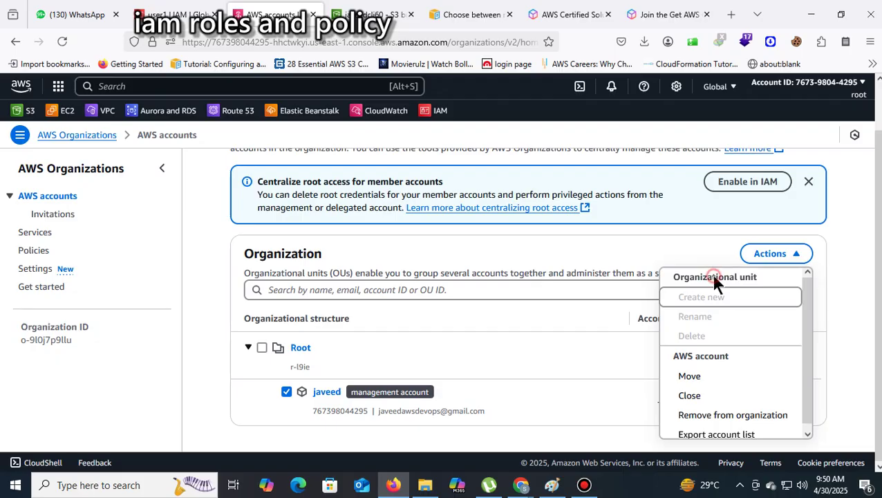
pyautogui.moveTo(807, 309); pyautogui.dragTo(811, 357)
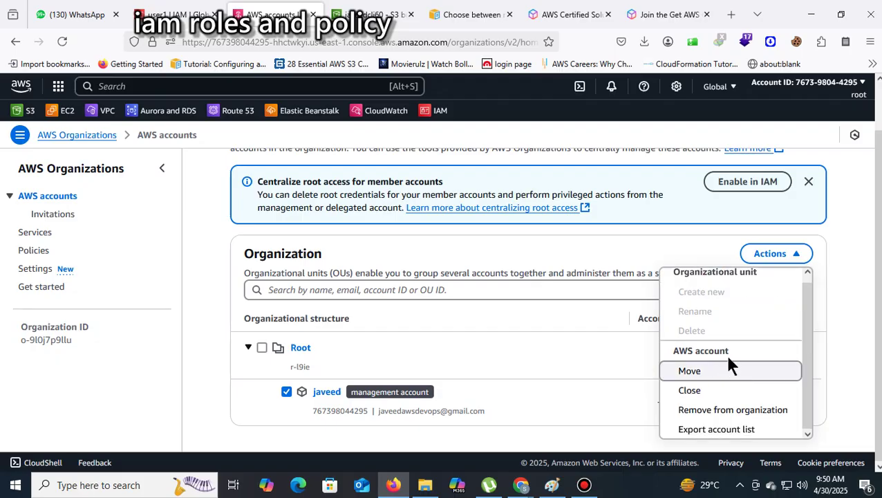
pyautogui.click(741, 429)
pyautogui.scroll(-1, 780, 364)
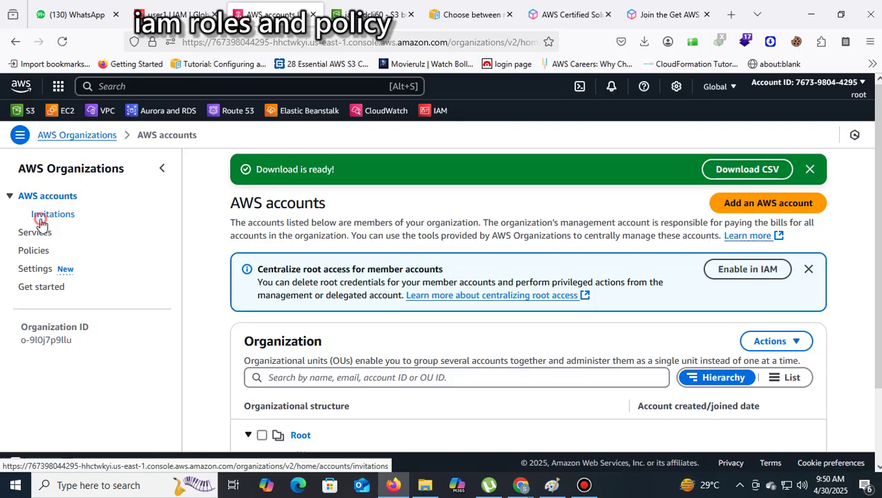
pyautogui.click(41, 220)
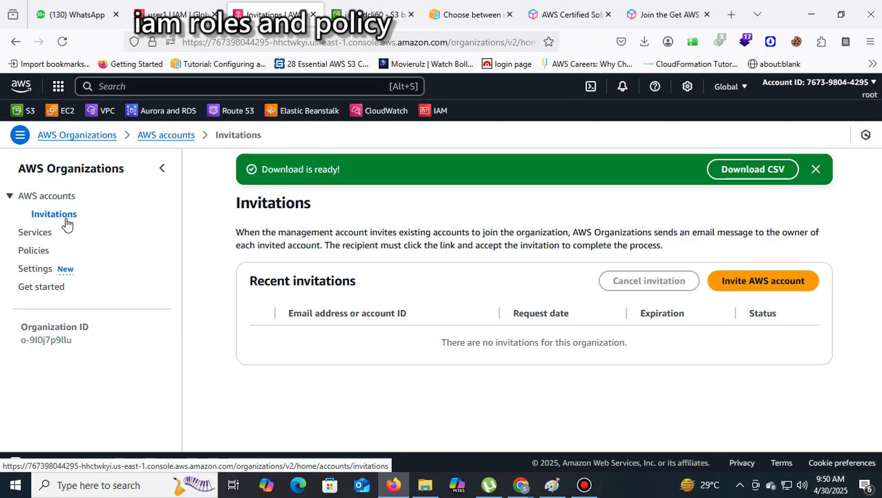
pyautogui.click(780, 281)
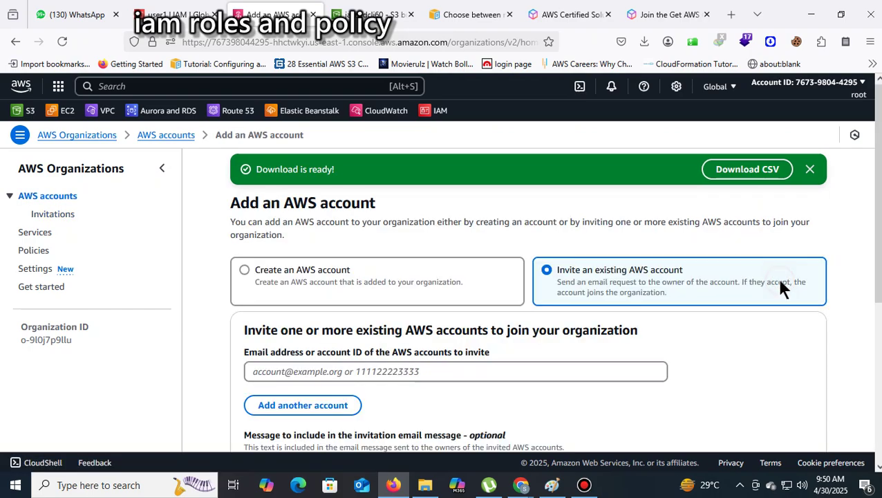
# Enter the first invitee's email, add a second account, and enter the second invitee's email
pyautogui.scroll(-3, 770, 281)
pyautogui.click(317, 192)
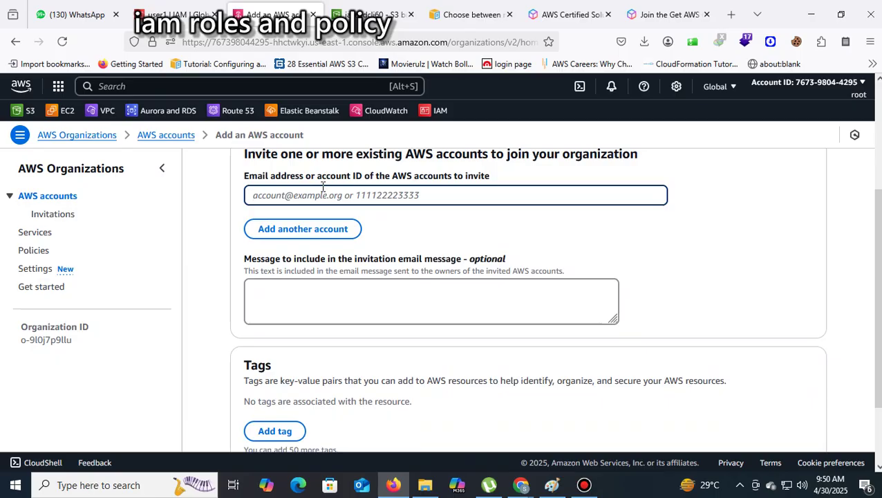
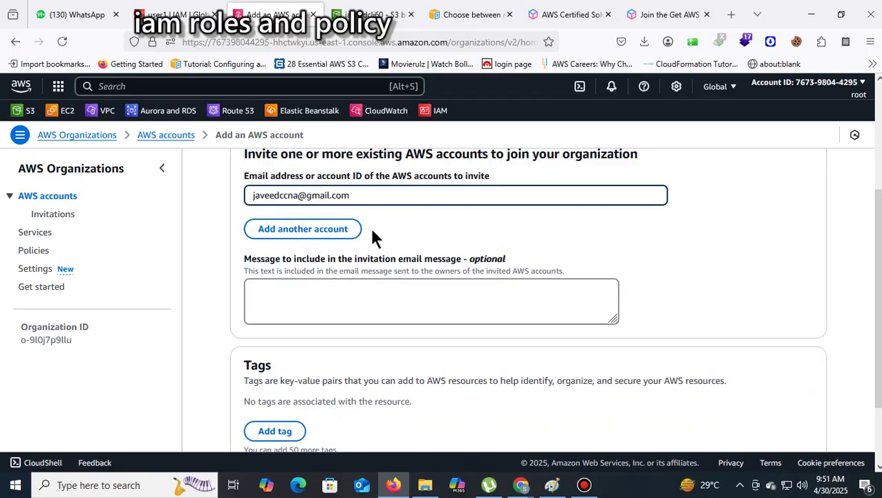
pyautogui.click(351, 229)
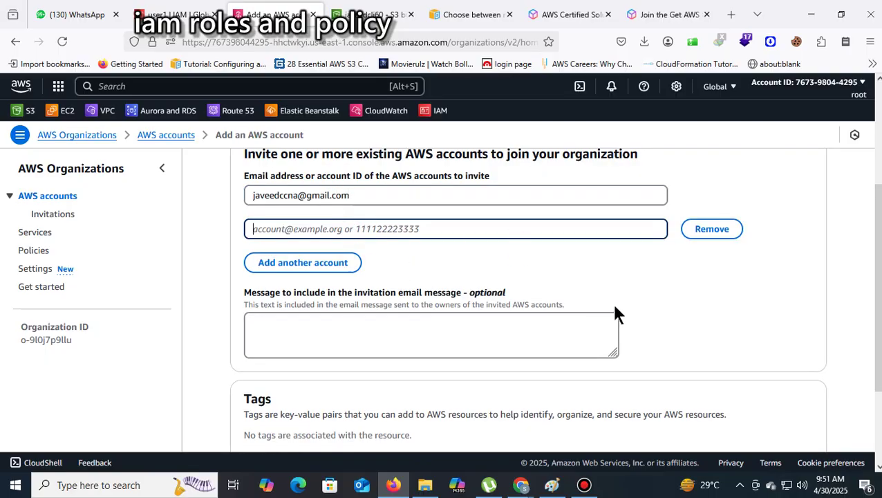
pyautogui.click(310, 325)
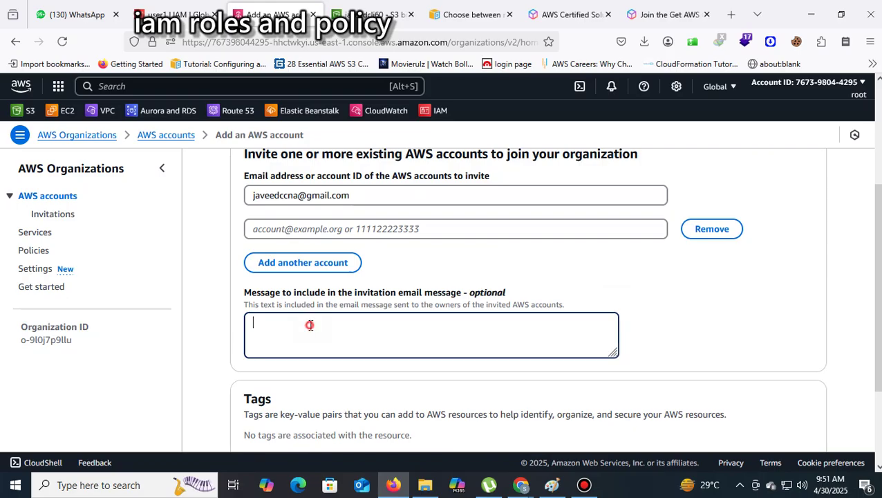
pyautogui.click(308, 229)
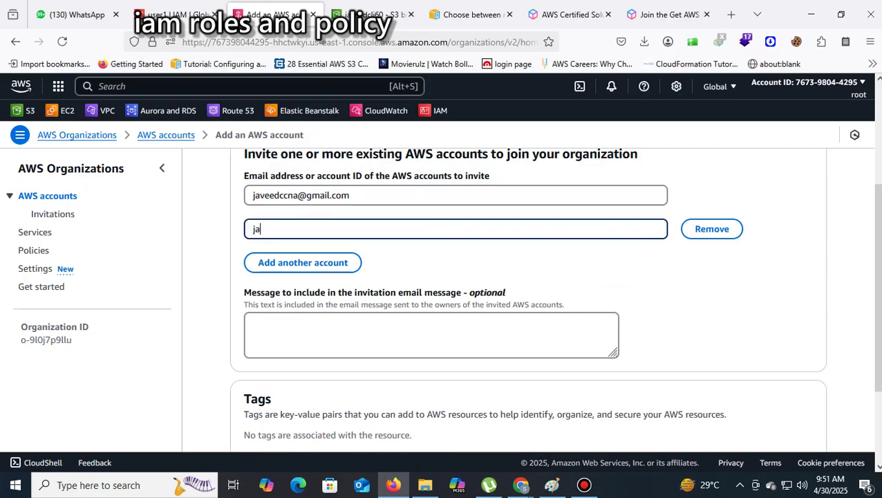
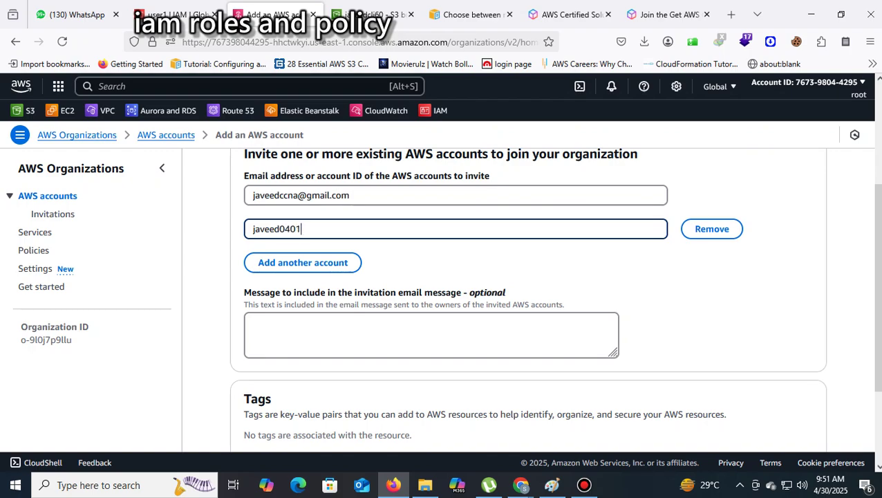
# Add the message 'join in aws org', send both invitations, and view them all as OPEN
pyautogui.click(345, 340)
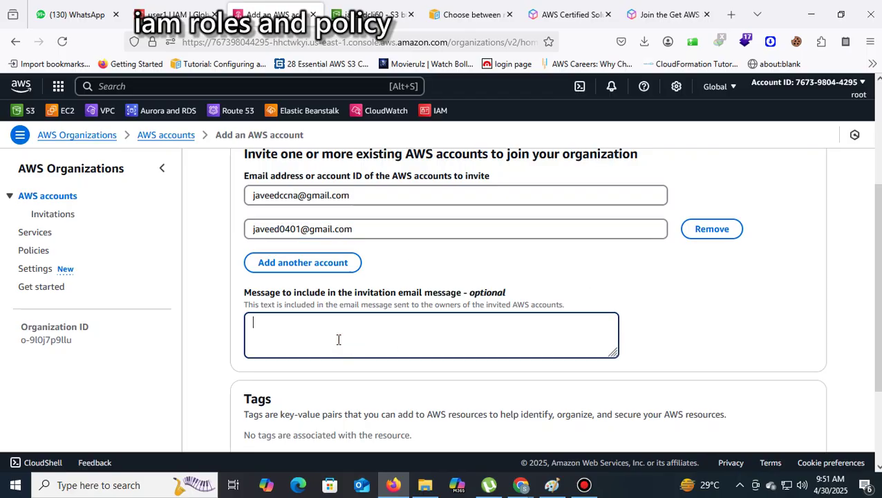
pyautogui.write('a')
pyautogui.press('BackSpace')
pyautogui.write('join in aws org')
pyautogui.scroll(-3, 740, 346)
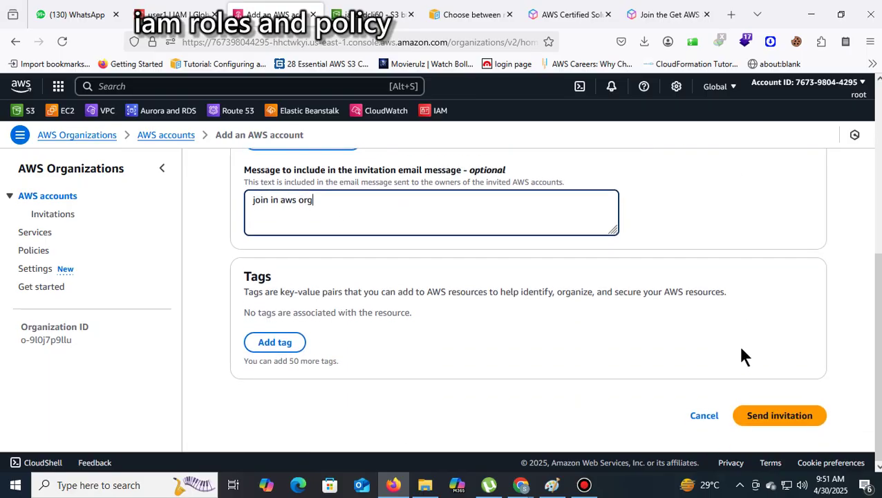
pyautogui.click(777, 415)
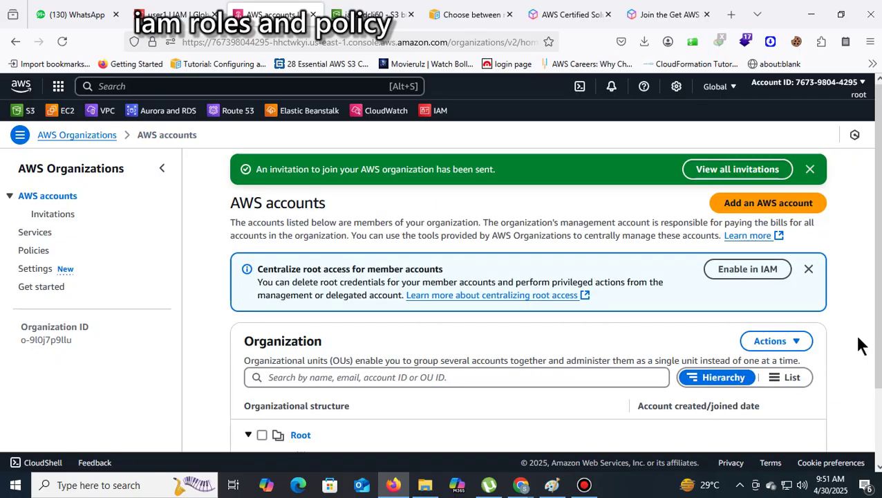
pyautogui.click(717, 174)
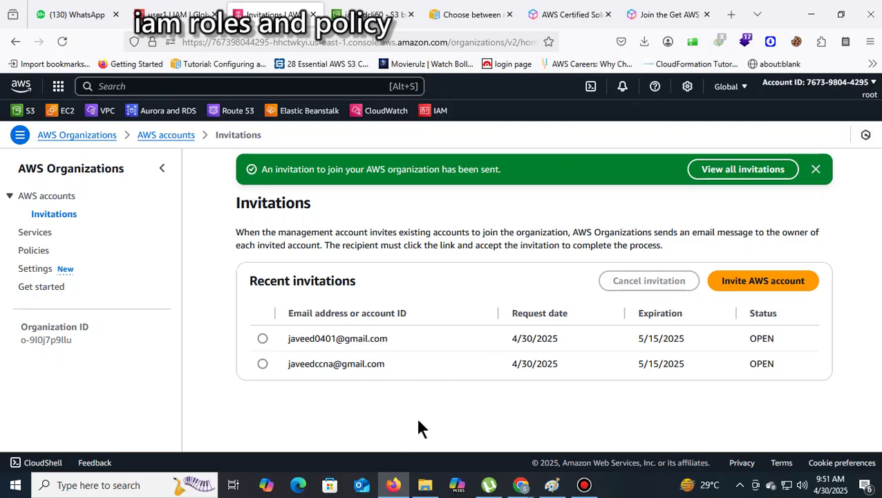
pyautogui.click(502, 17)
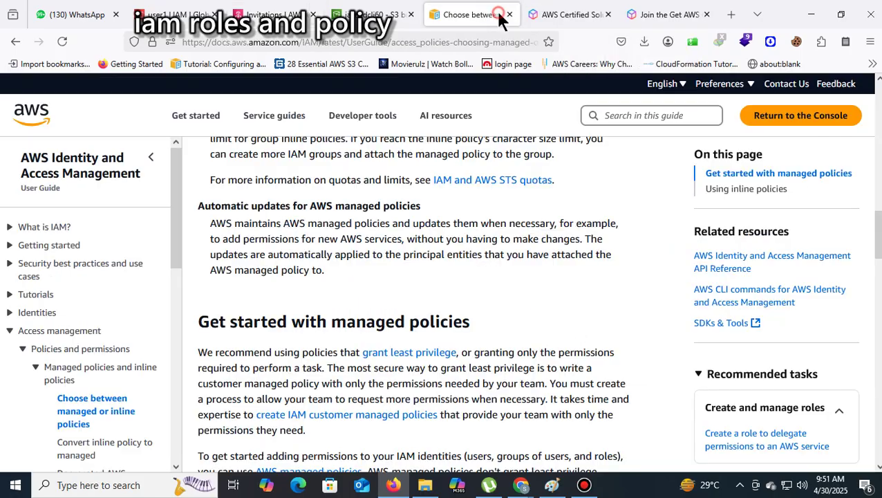
# Replace the docs tab's address with gmail and load Gmail in that tab
pyautogui.click(423, 41)
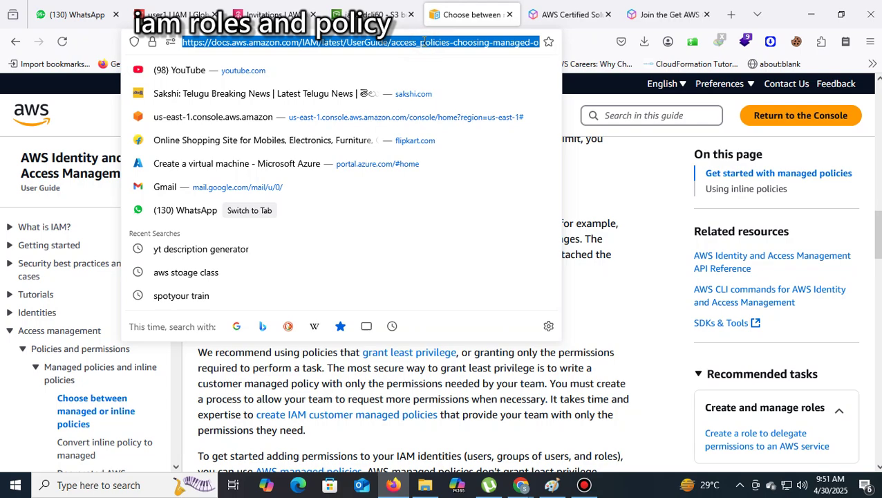
pyautogui.write('gmail')
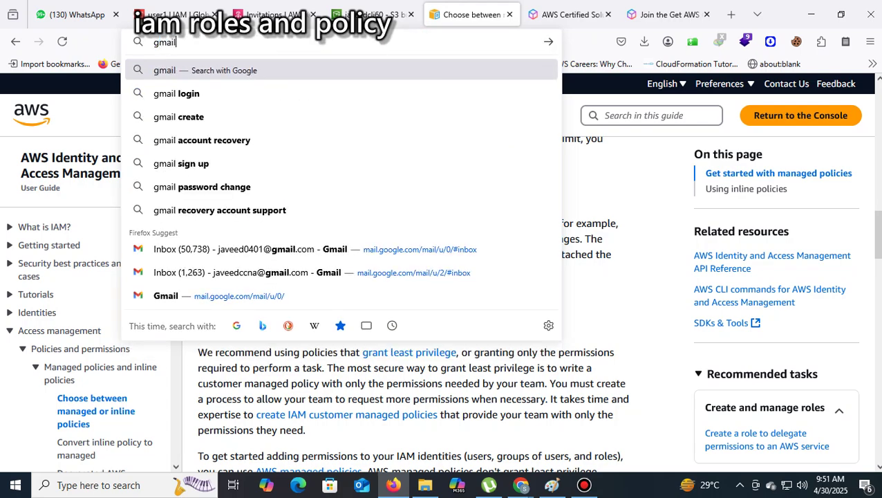
pyautogui.hotkey('ctrl', 'Return')
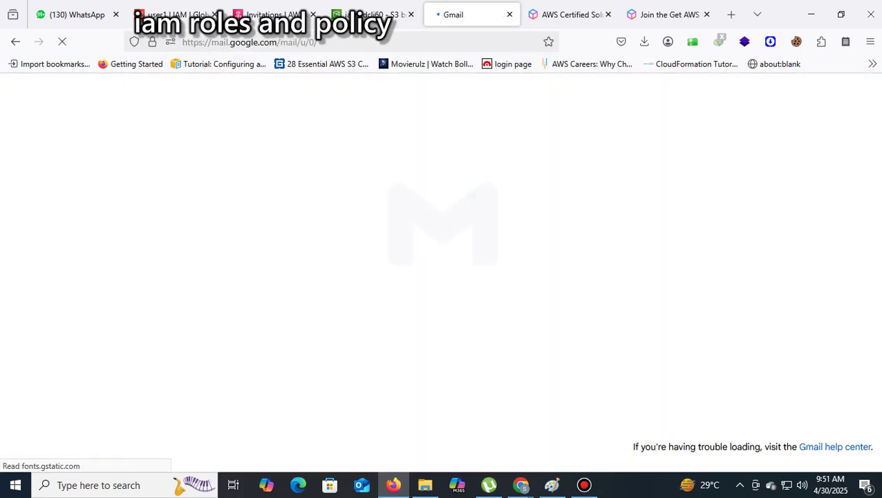
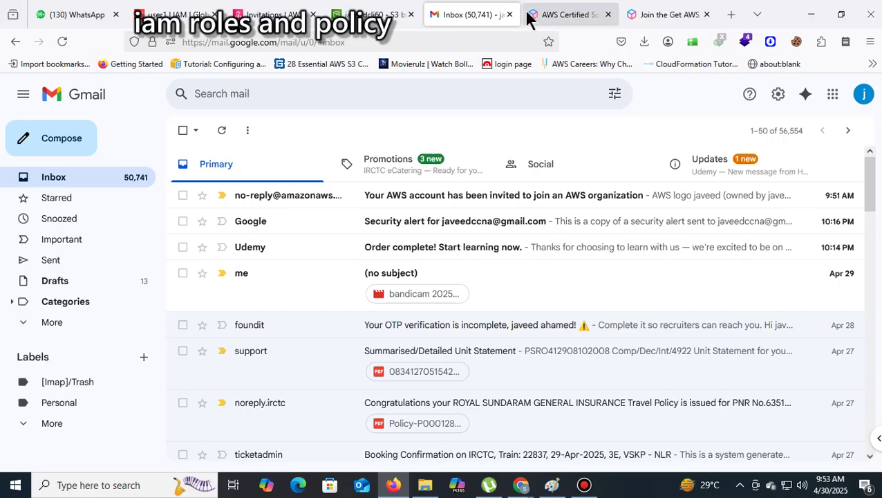
# Open the no-reply AWS Organizations invitation email and use its Accept Invitation button
pyautogui.click(580, 205)
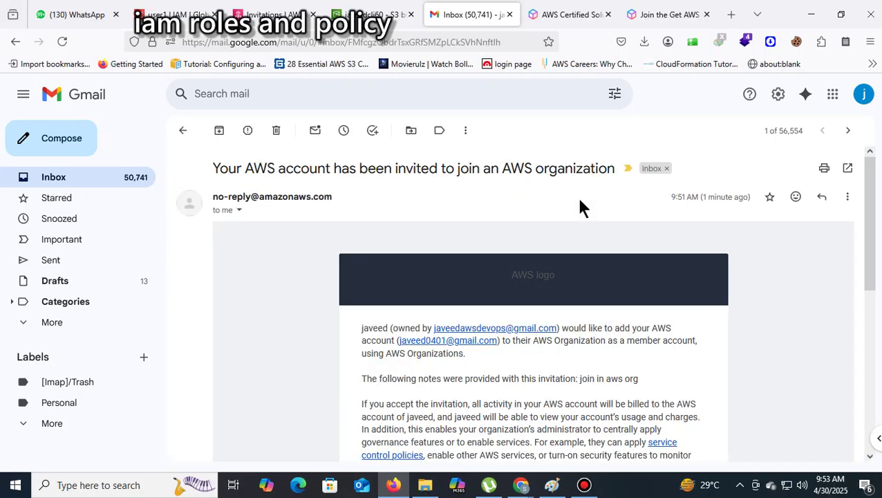
pyautogui.scroll(-3, 772, 216)
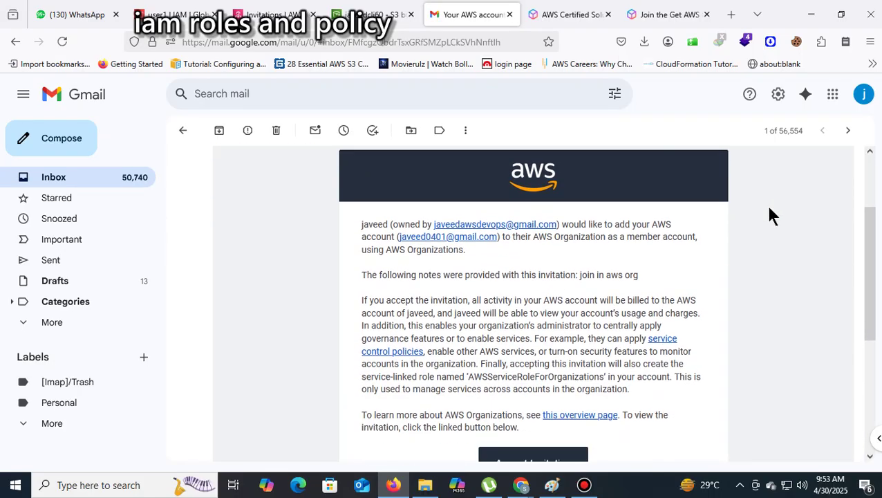
pyautogui.scroll(-5, 773, 216)
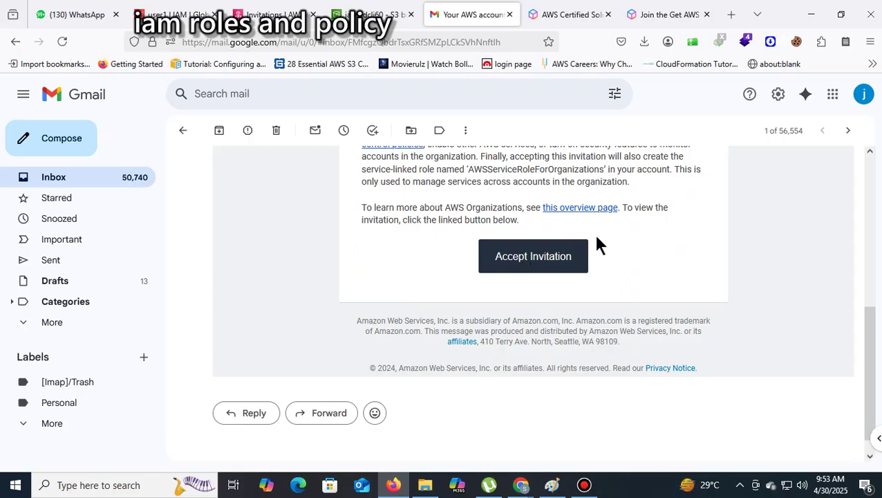
pyautogui.click(549, 262)
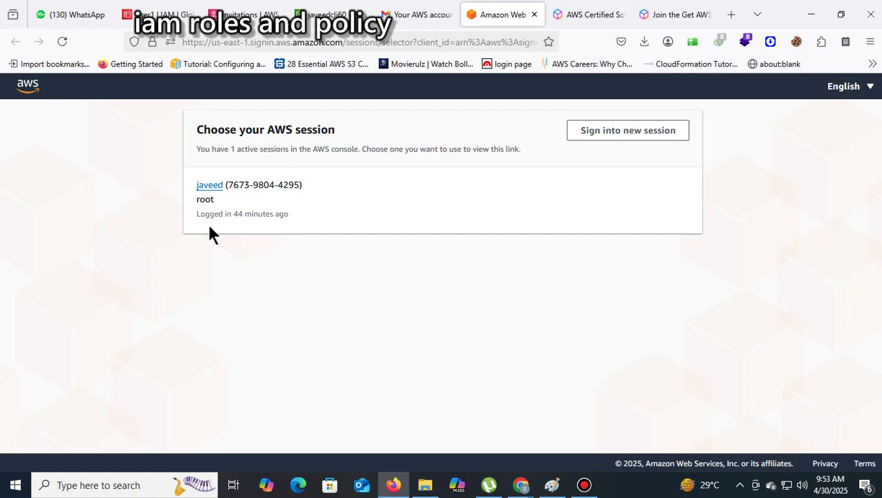
# Continue with the existing root session, then go to the AWS Organizations Policies page
pyautogui.click(210, 185)
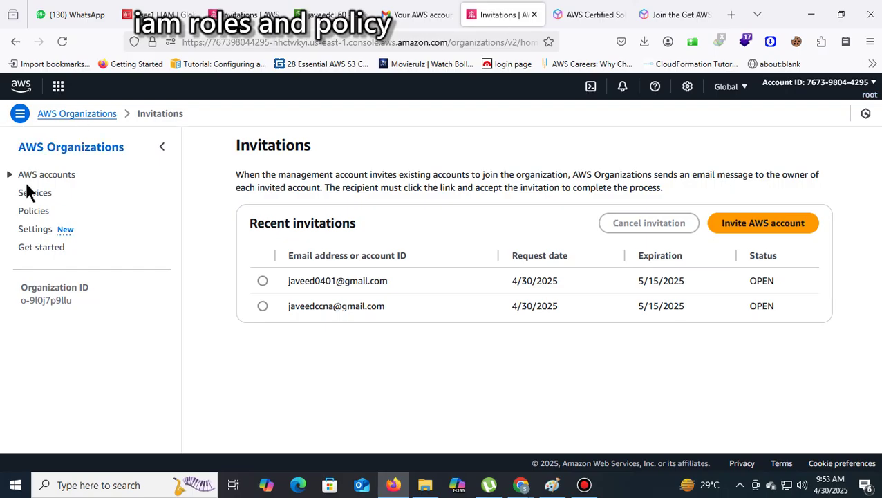
pyautogui.click(36, 214)
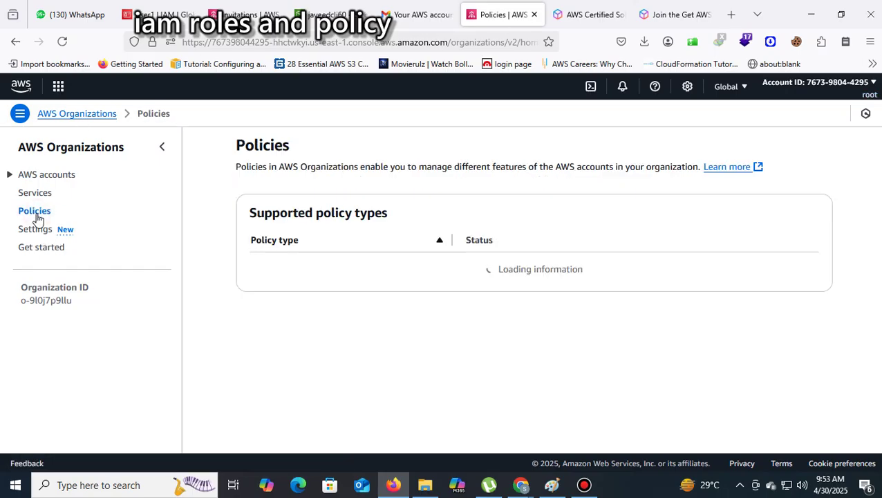
pyautogui.scroll(-3, 518, 265)
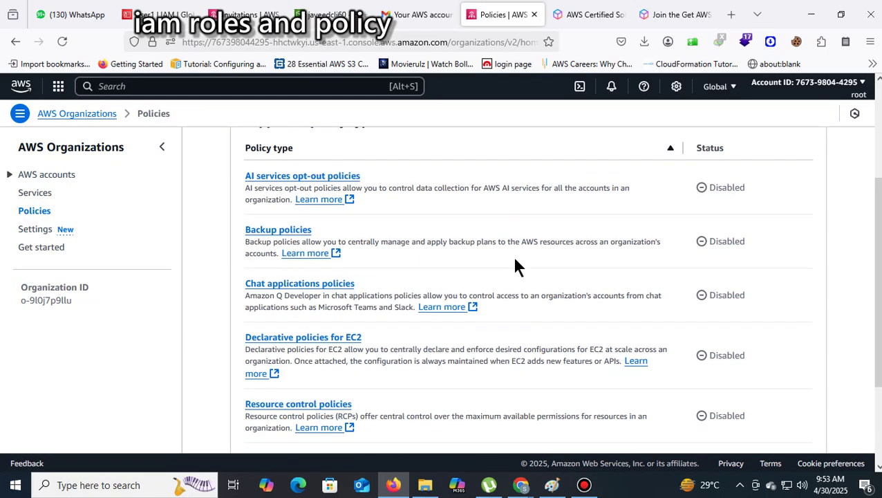
pyautogui.scroll(-4, 515, 263)
pyautogui.scroll(-2, 515, 263)
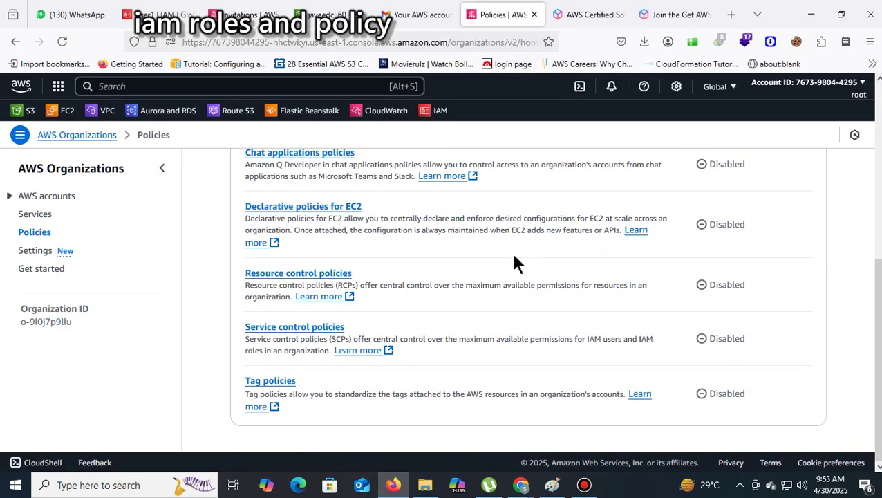
pyautogui.scroll(5, 515, 257)
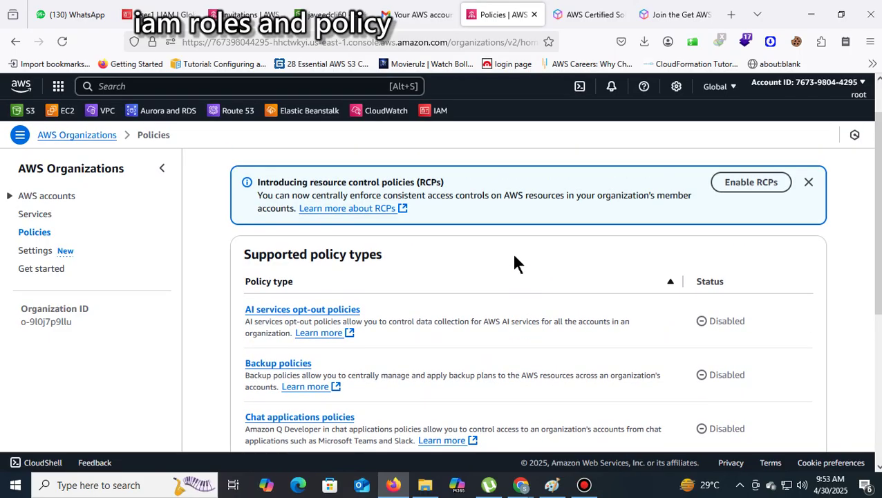
pyautogui.scroll(1, 515, 263)
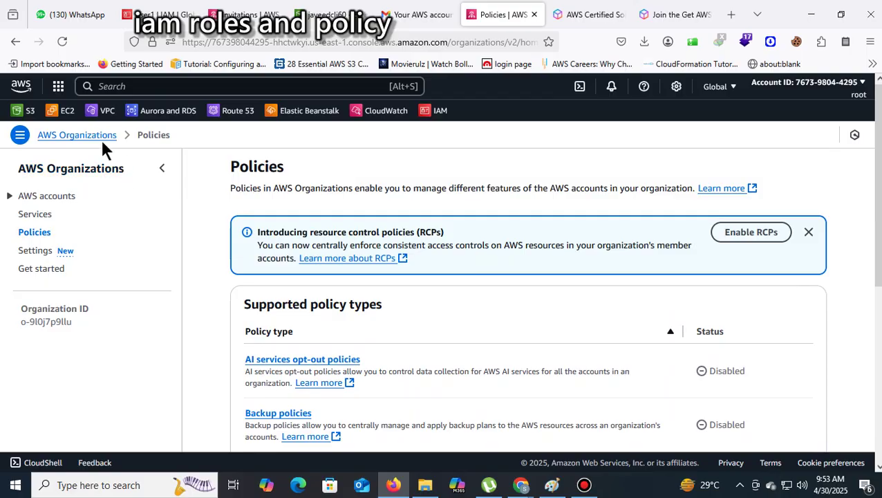
pyautogui.click(96, 137)
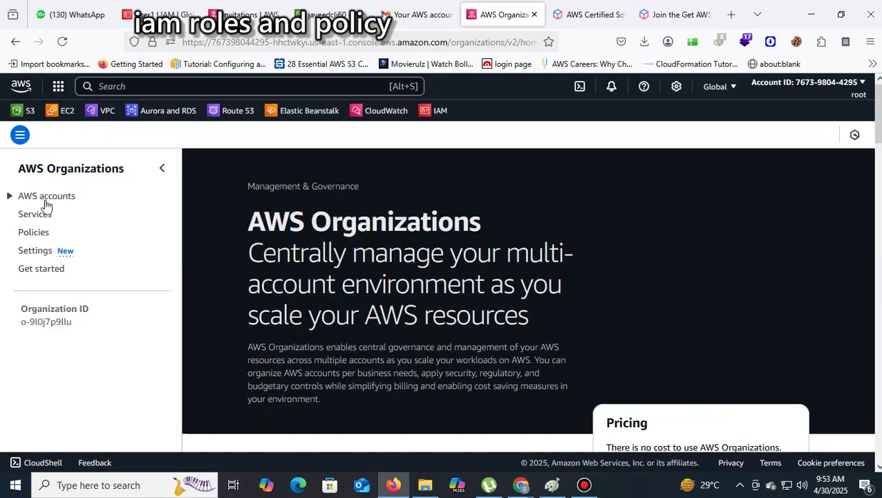
pyautogui.click(13, 196)
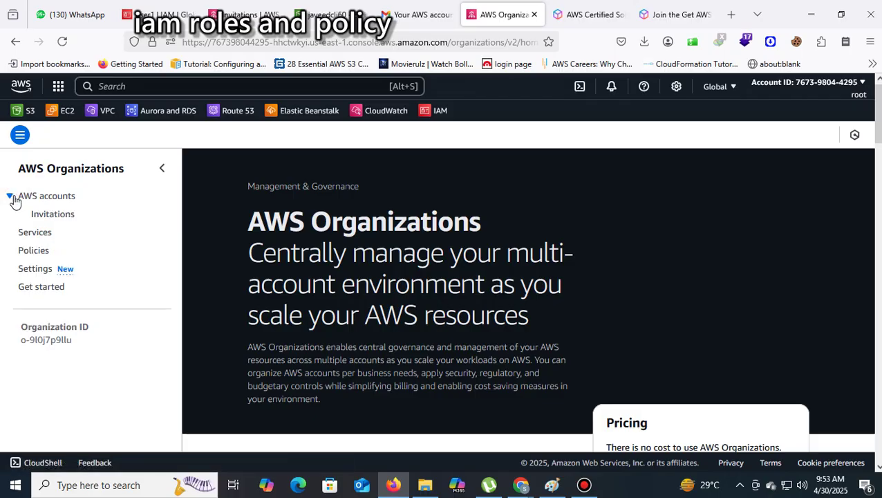
pyautogui.click(121, 176)
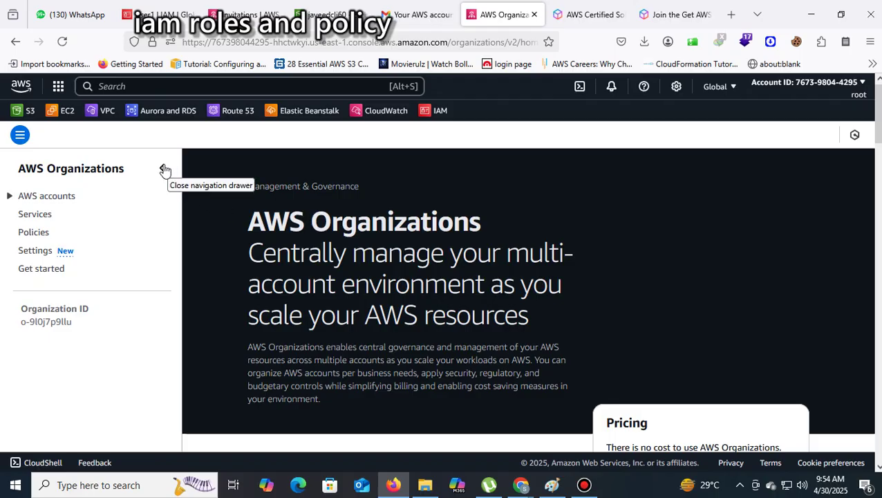
pyautogui.click(9, 44)
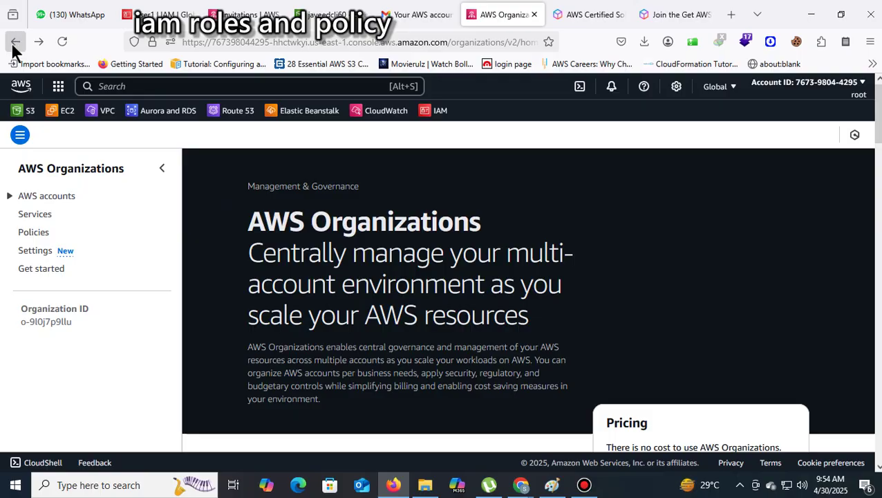
pyautogui.click(14, 46)
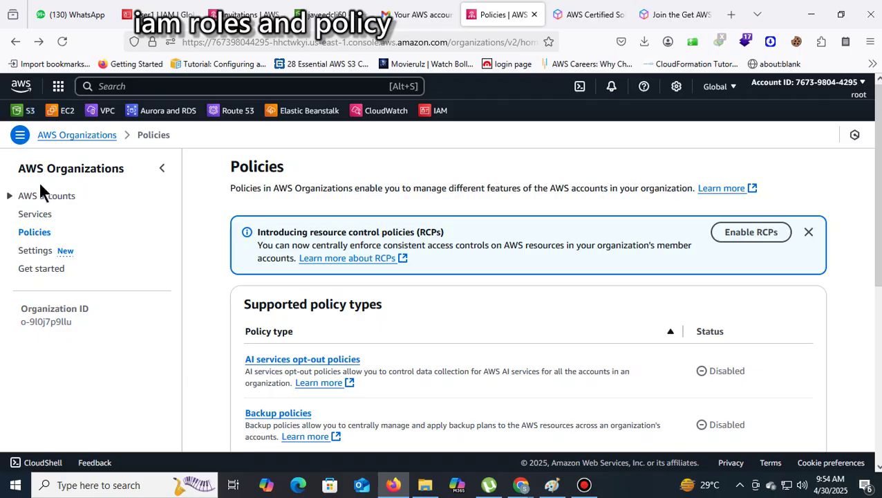
pyautogui.click(178, 91)
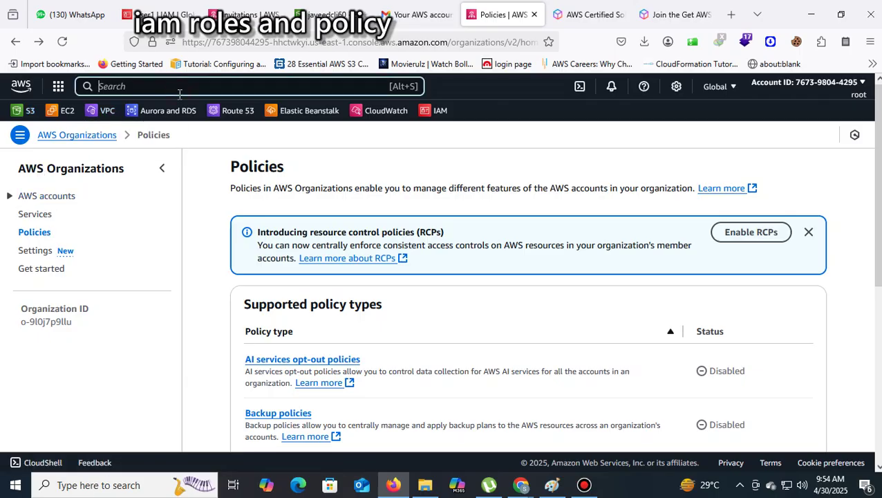
# Search 'iam' to open the IAM Dashboard and close the Identity Center promotion
pyautogui.write('iam')
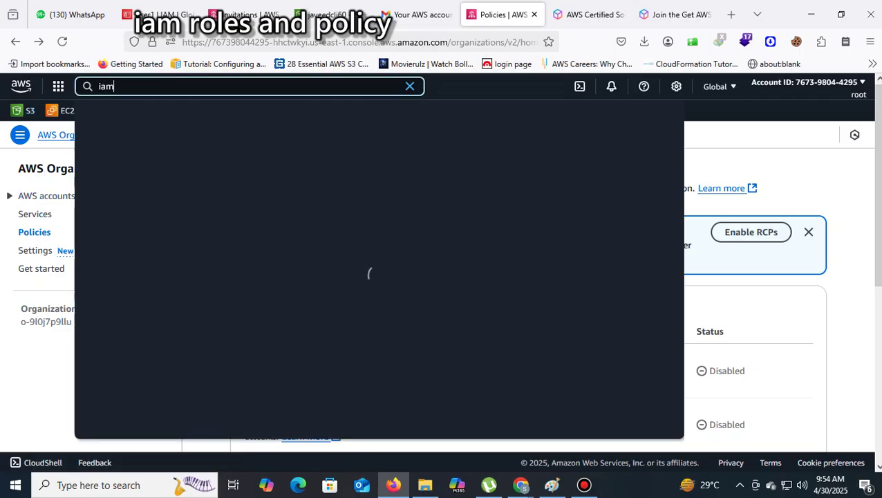
pyautogui.press('Return')
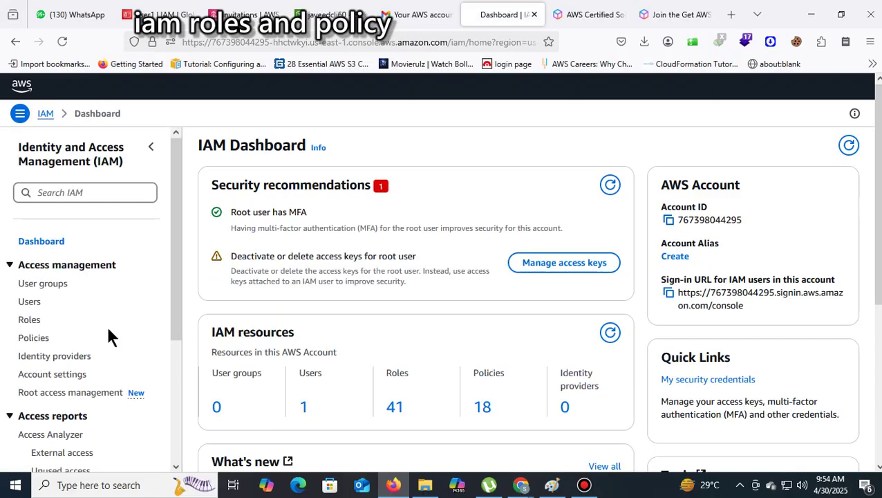
pyautogui.scroll(-3, 106, 346)
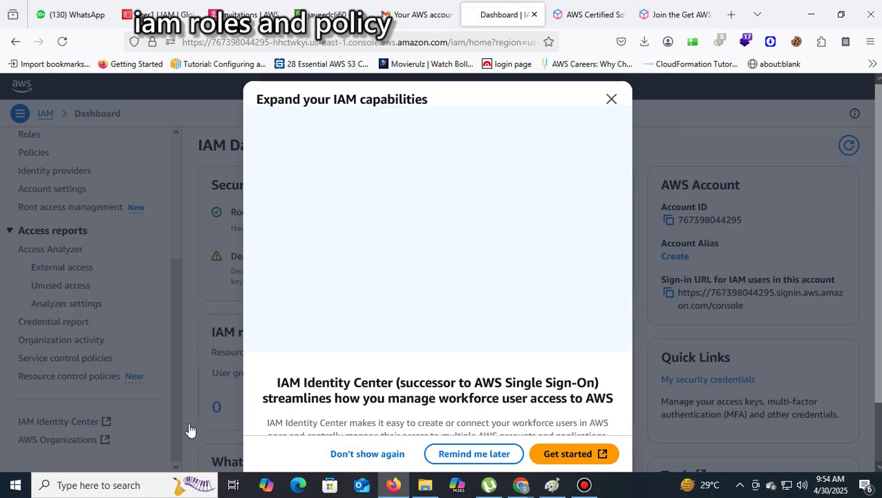
pyautogui.click(612, 100)
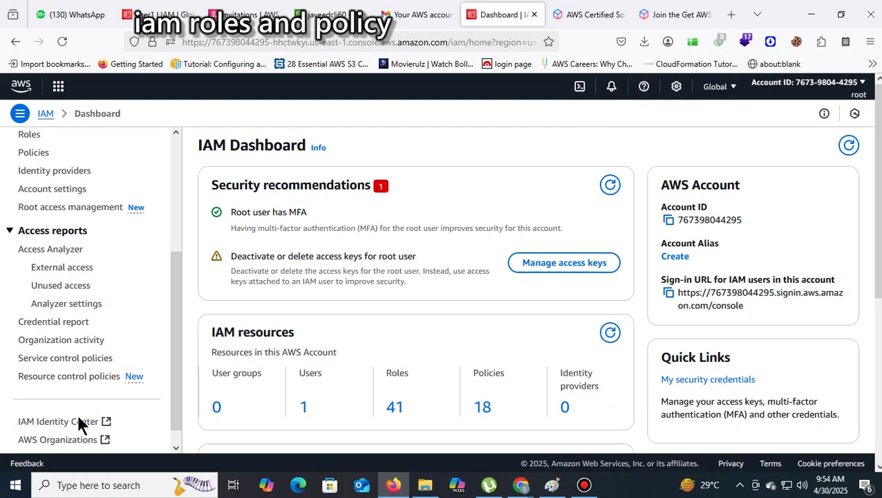
pyautogui.click(61, 443)
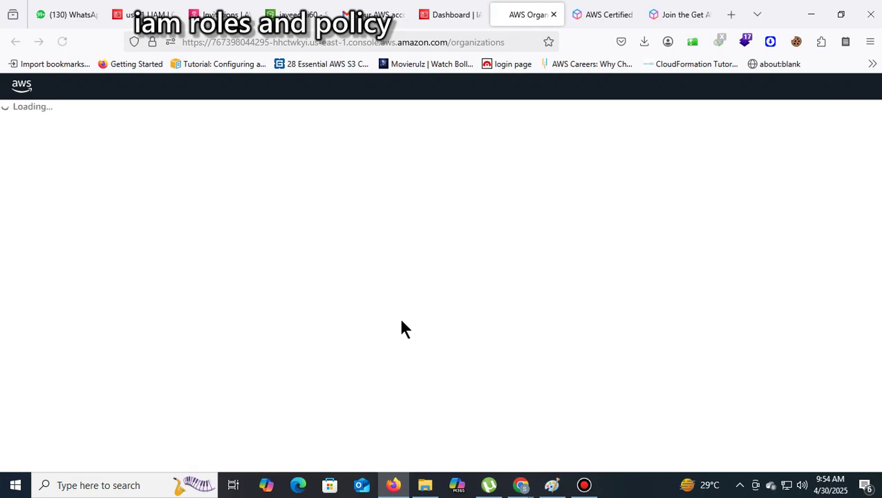
# Open the AWS Organizations services page and expand AWS accounts to show Invitations
pyautogui.scroll(-5, 528, 263)
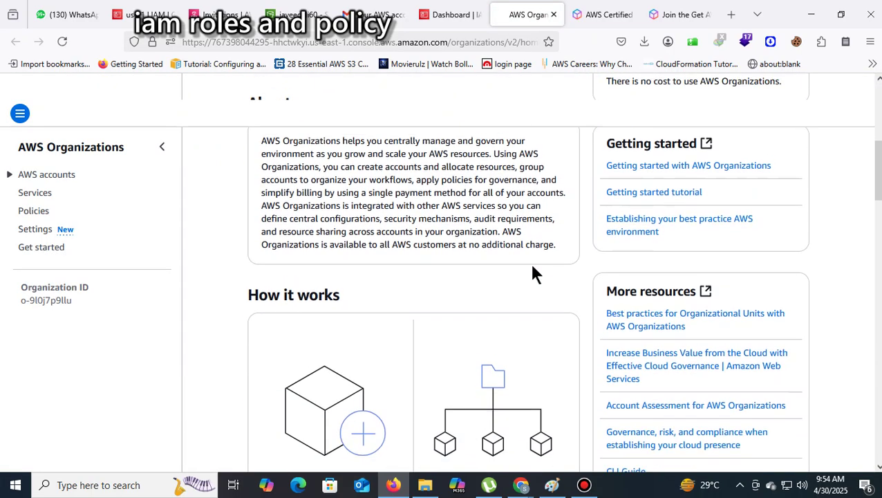
pyautogui.click(36, 193)
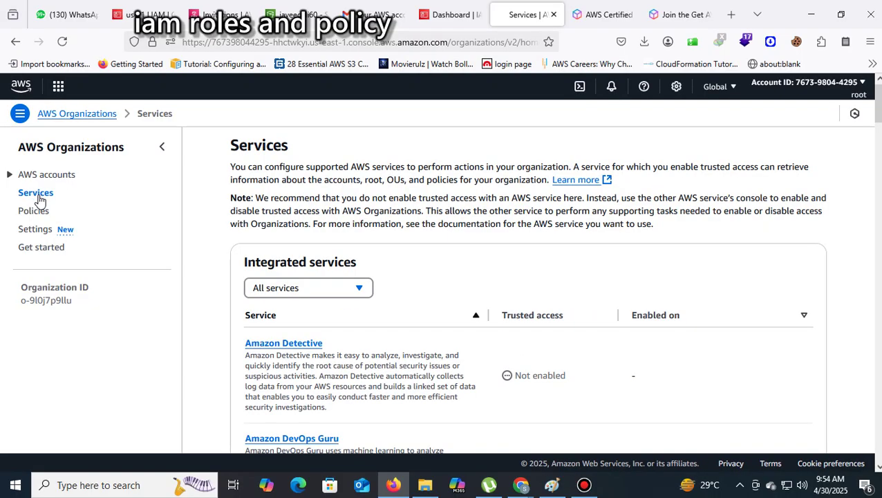
pyautogui.click(9, 175)
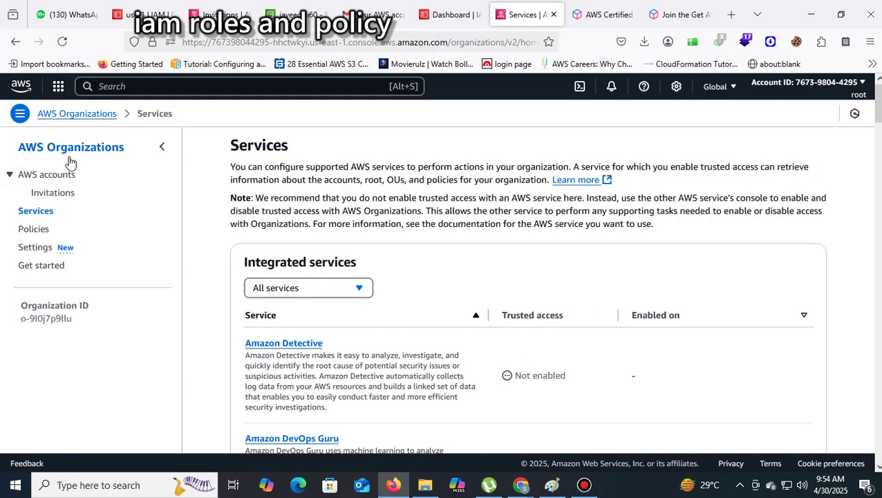
pyautogui.scroll(-4, 181, 241)
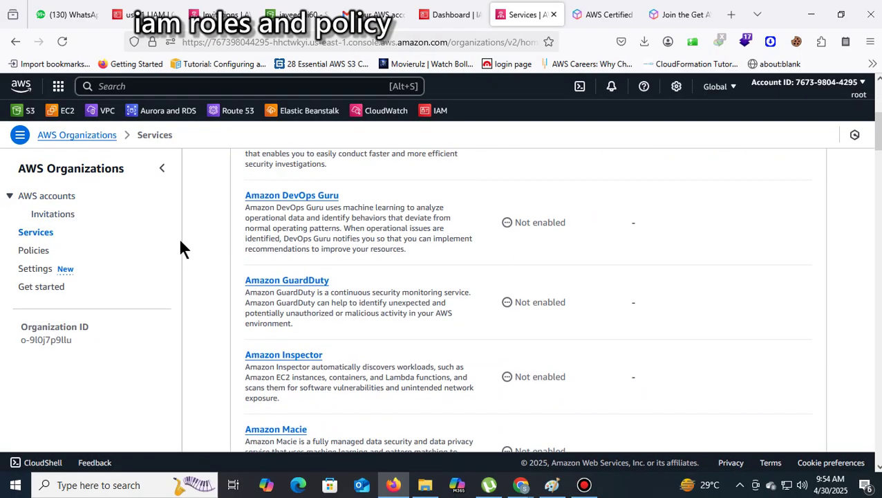
pyautogui.scroll(4, 180, 241)
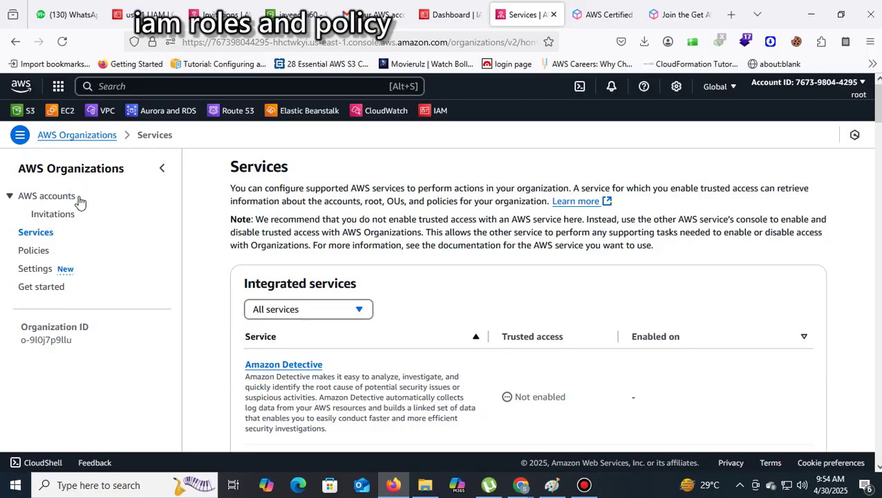
# Scroll through the AWS Organizations home page, go back once, and return to it
pyautogui.click(84, 135)
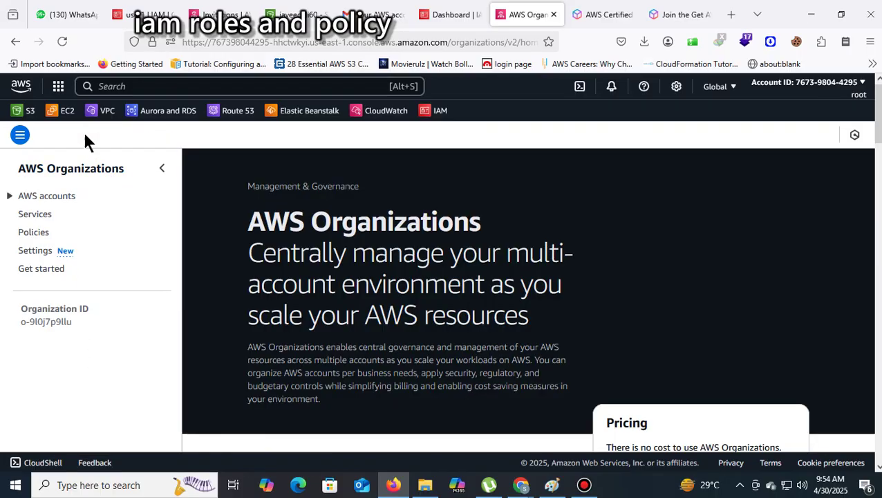
pyautogui.scroll(-10, 758, 307)
pyautogui.scroll(-10, 759, 312)
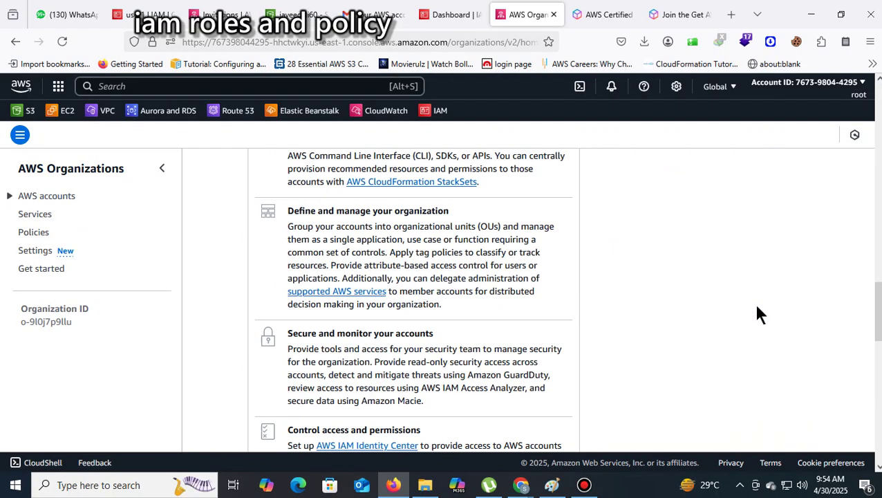
pyautogui.scroll(4, 756, 322)
pyautogui.scroll(8, 756, 324)
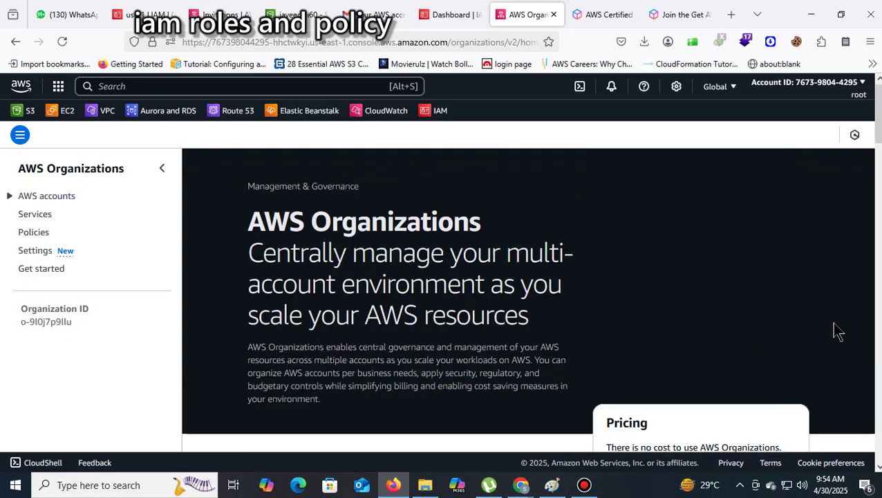
pyautogui.scroll(-5, 839, 332)
pyautogui.scroll(2, 836, 333)
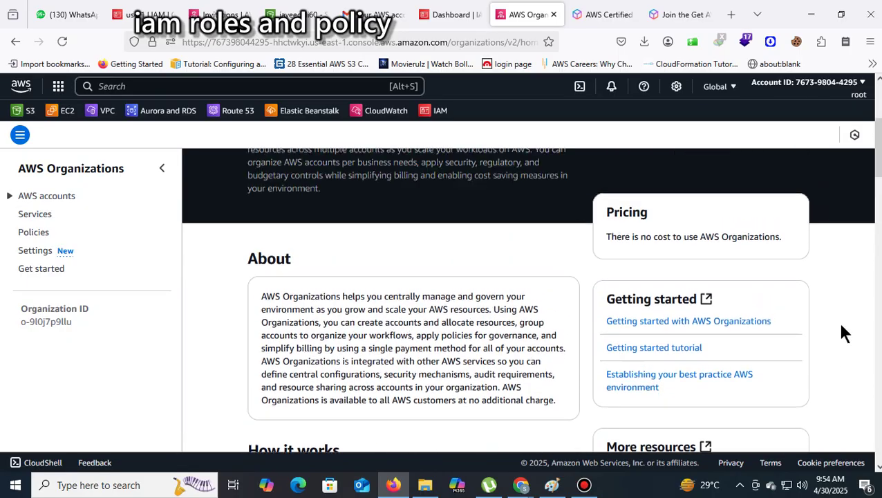
pyautogui.scroll(3, 843, 332)
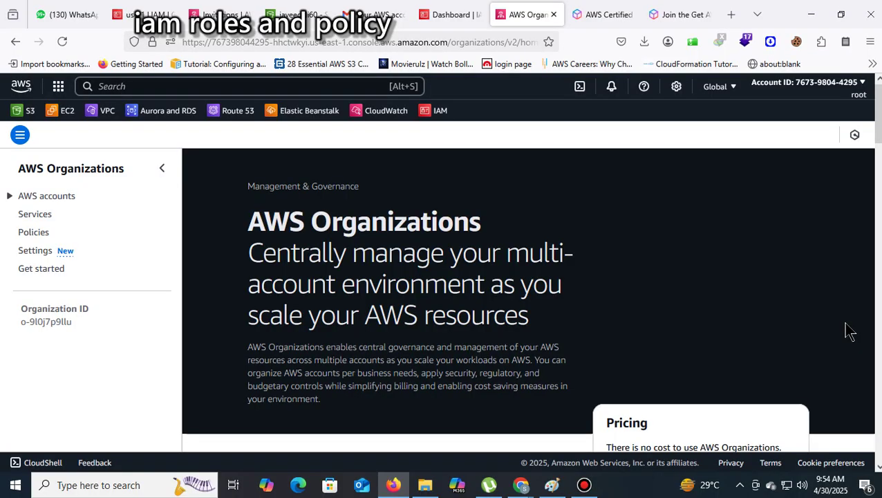
pyautogui.click(14, 42)
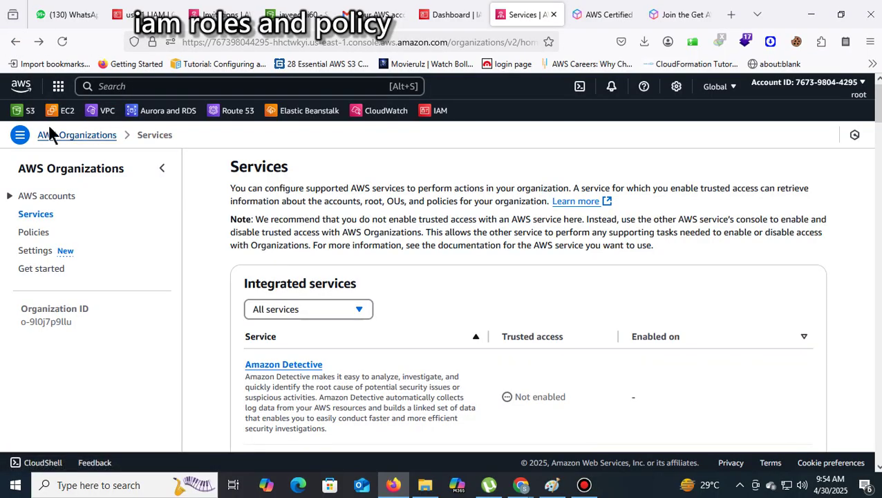
pyautogui.click(81, 136)
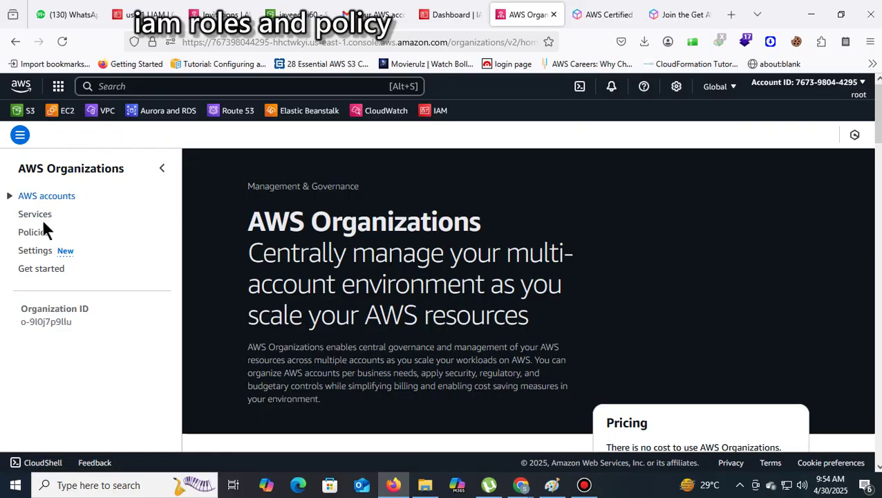
pyautogui.click(202, 85)
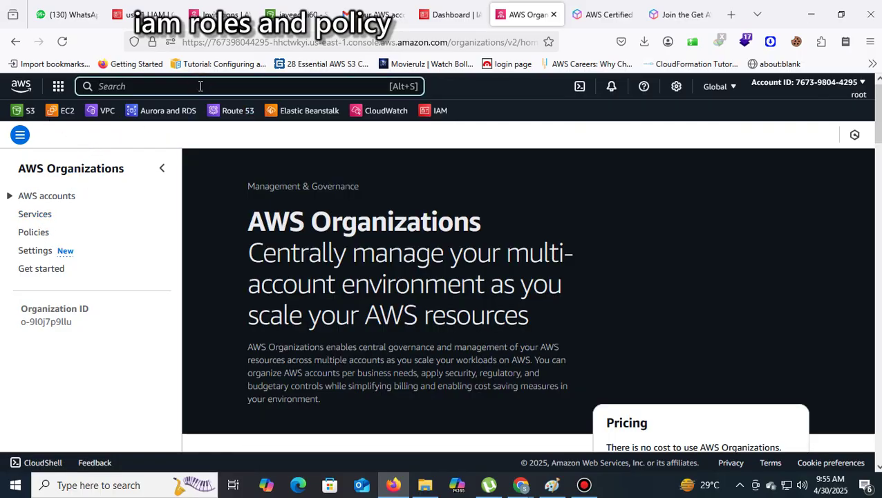
# Search 'iam' to open IAM, dismiss the Identity Center promotion, and open Identity providers
pyautogui.write('iam')
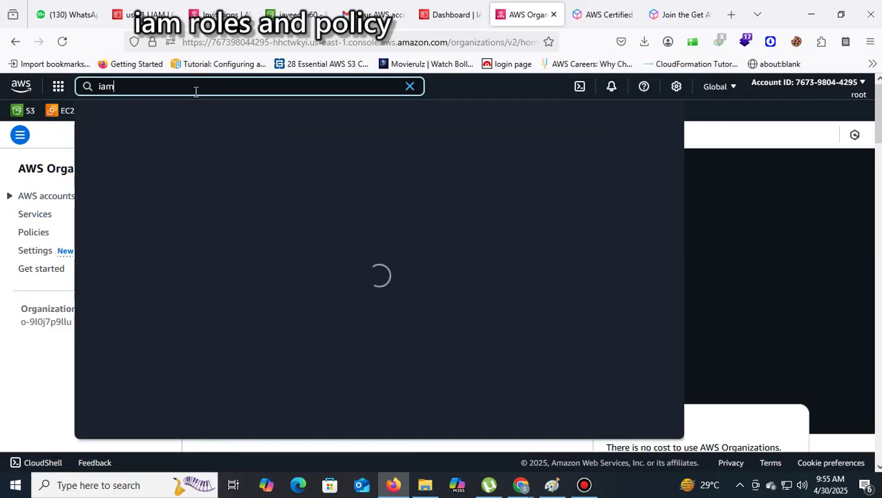
pyautogui.press('Return')
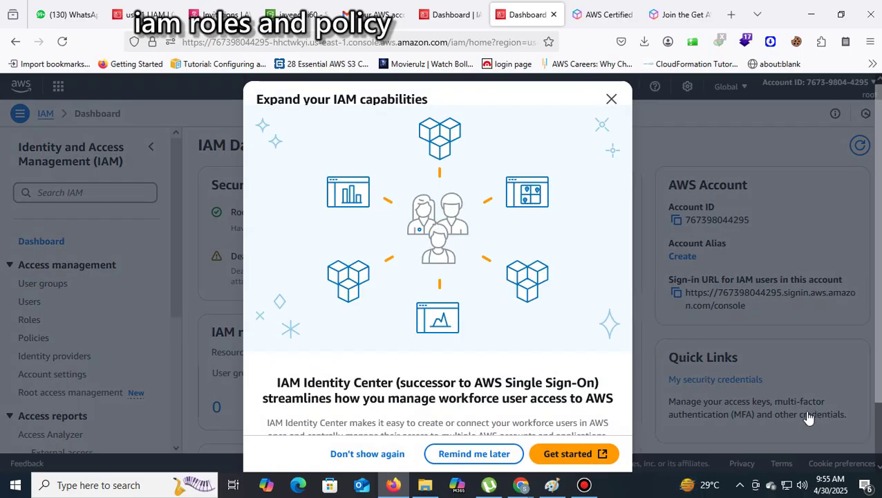
pyautogui.click(610, 101)
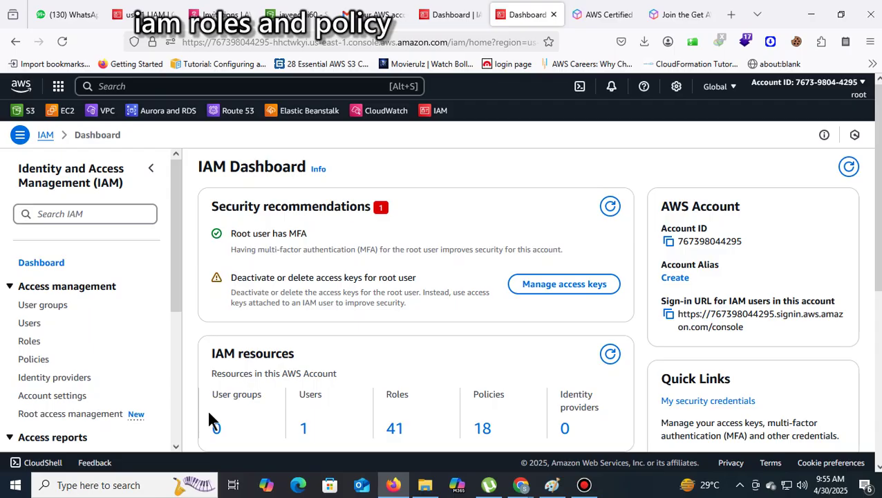
pyautogui.scroll(-5, 142, 318)
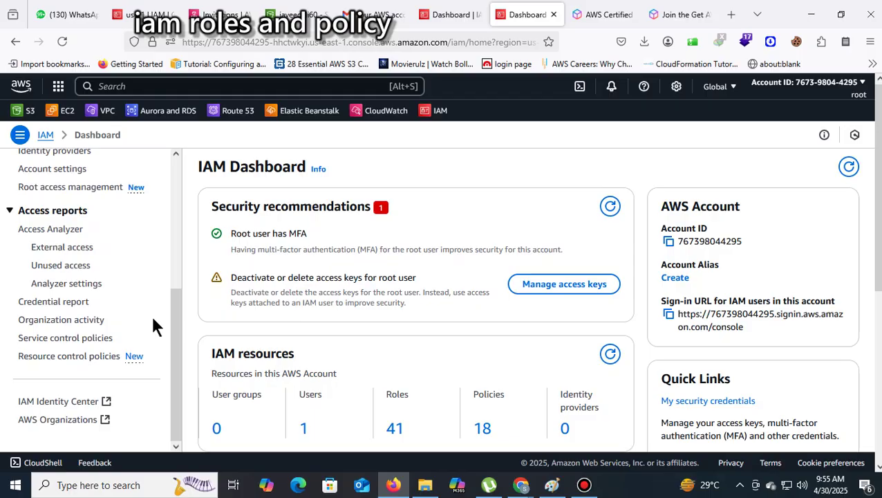
pyautogui.scroll(4, 152, 325)
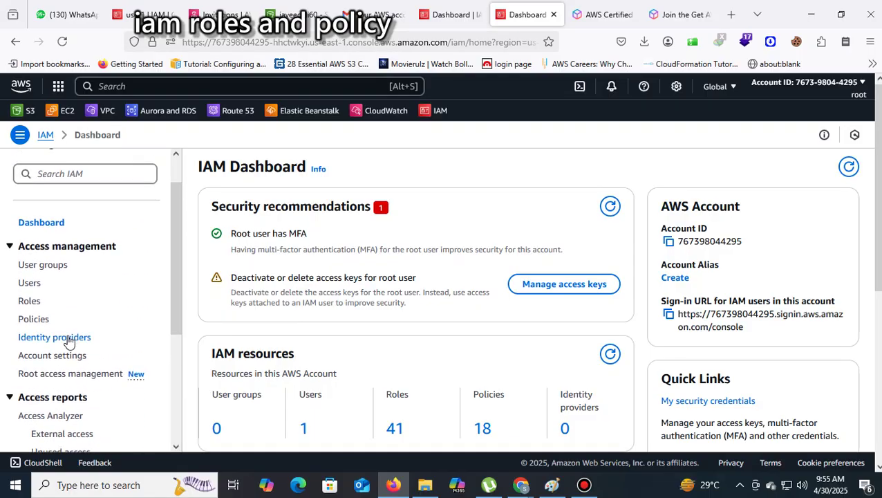
pyautogui.click(68, 338)
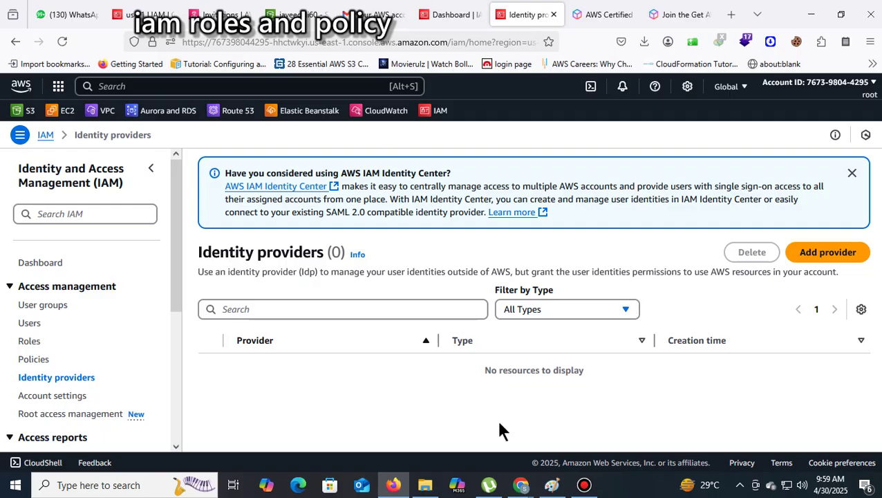
# Bring the Chrome window with the S3 bucket permissions error to the front and hide the sharing bar
pyautogui.moveTo(519, 486)
pyautogui.moveTo(492, 448)
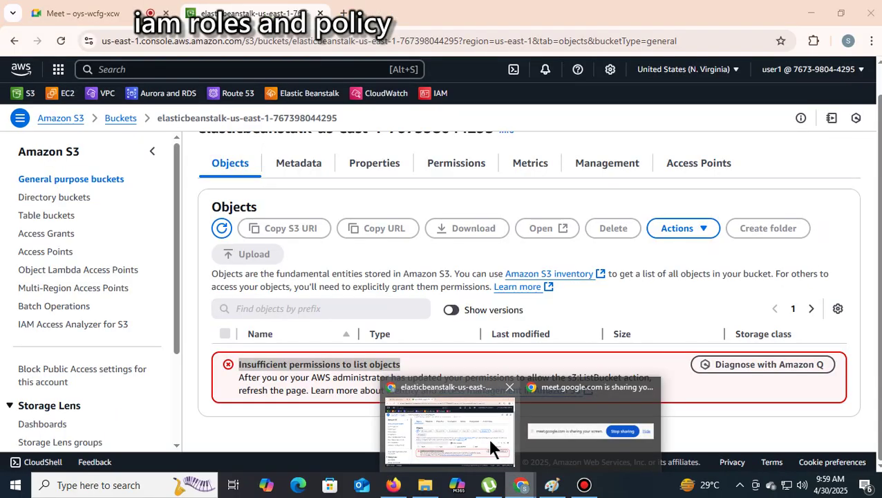
pyautogui.click(584, 386)
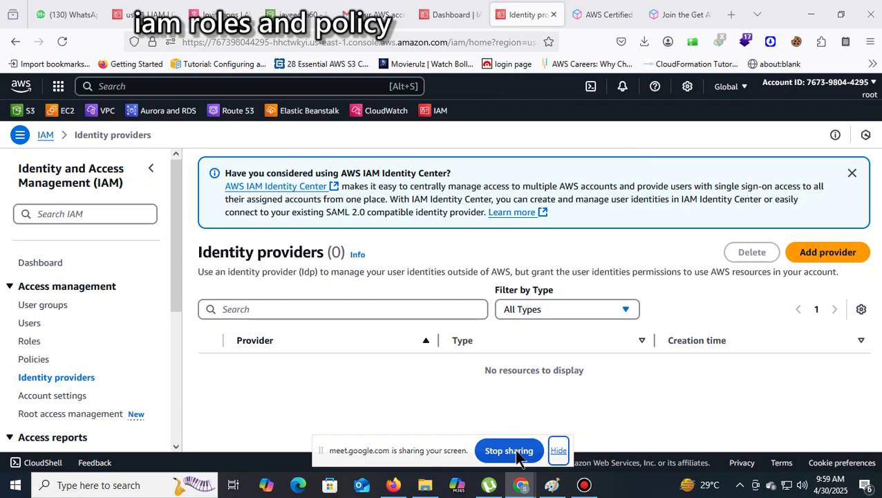
pyautogui.moveTo(522, 484)
pyautogui.moveTo(485, 415)
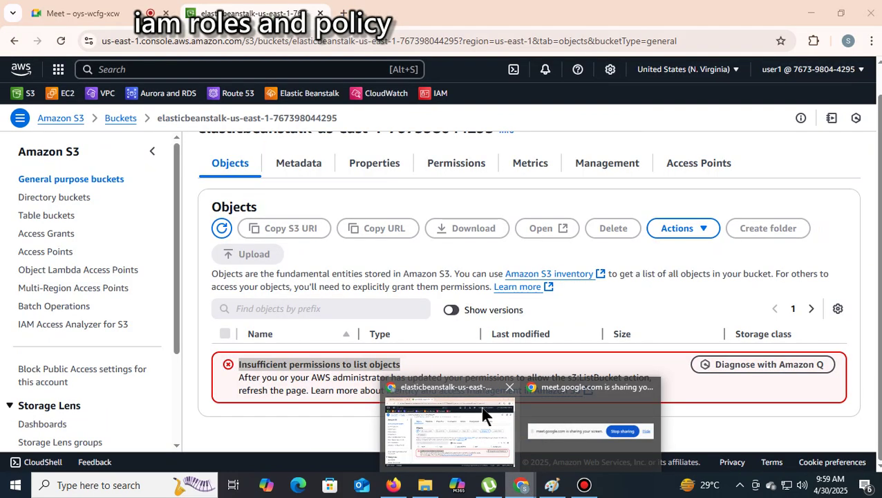
pyautogui.click(486, 414)
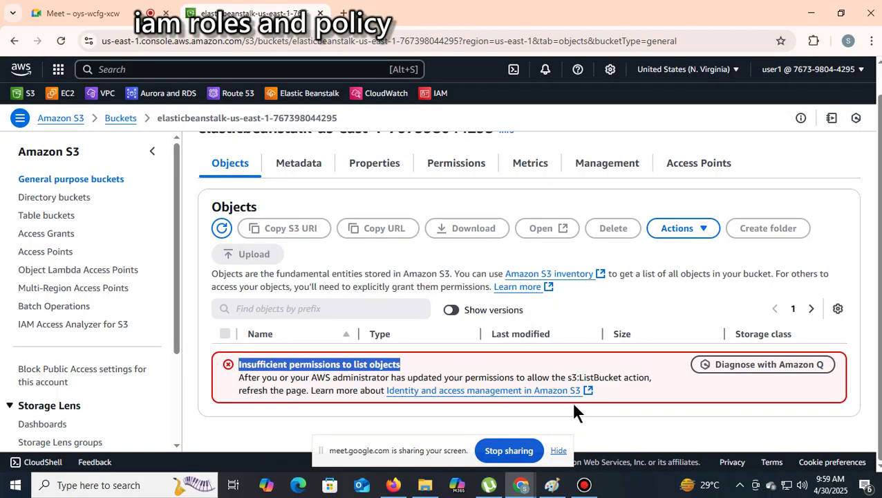
pyautogui.moveTo(523, 488)
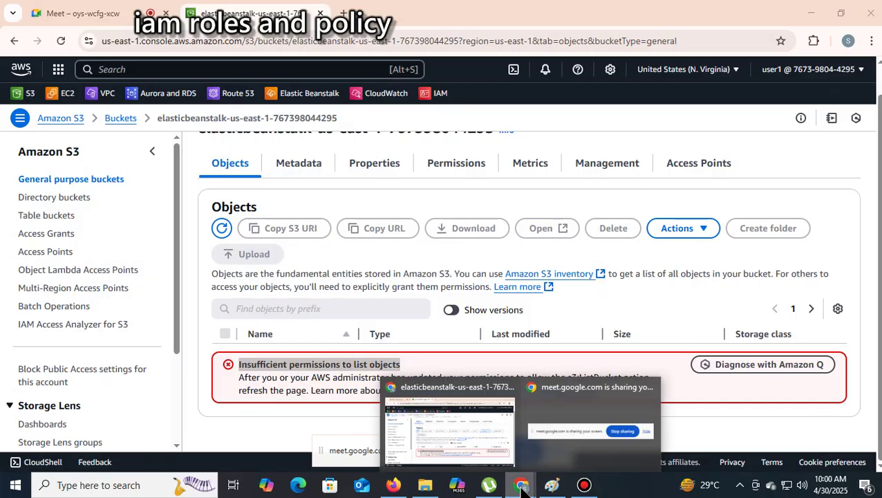
pyautogui.click(473, 430)
pyautogui.moveTo(406, 492)
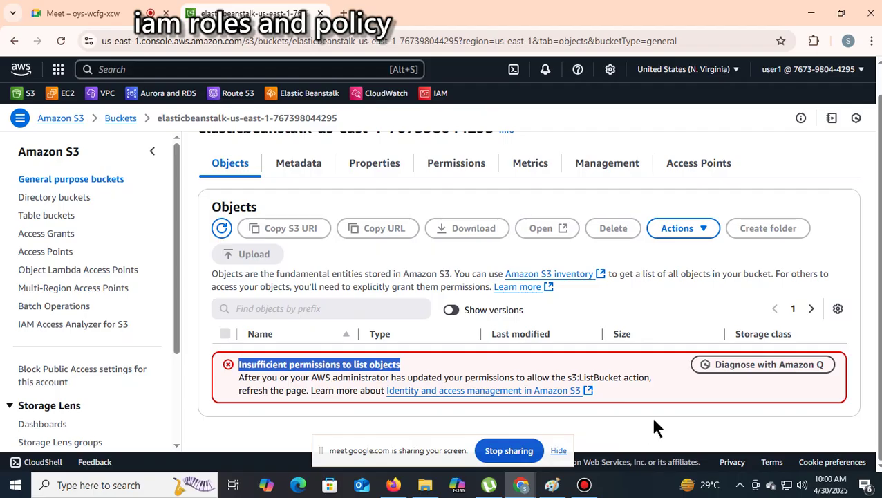
pyautogui.click(559, 450)
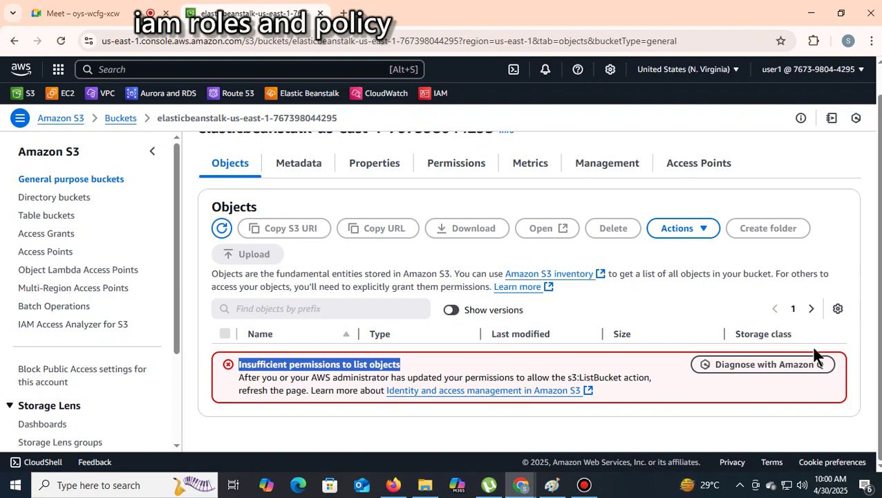
# Return to the S3 bucket window, then switch to the Google Meet tab and open Bandicam
pyautogui.click(516, 492)
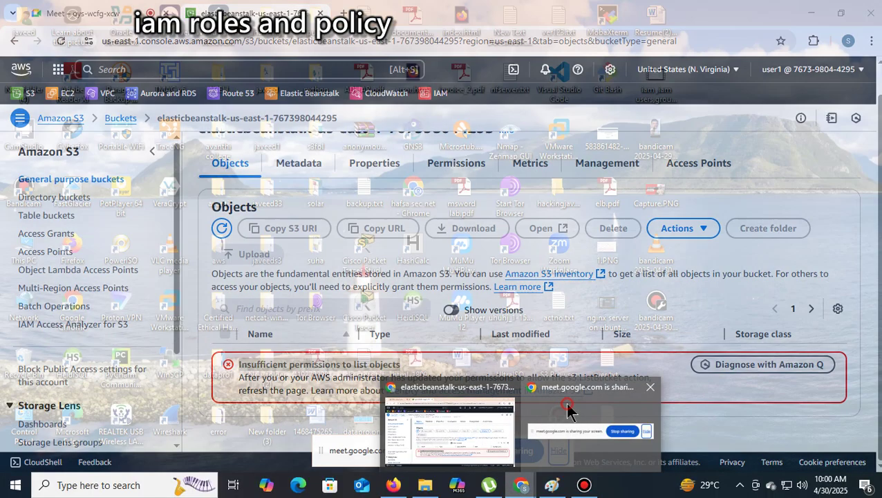
pyautogui.click(567, 408)
pyautogui.moveTo(521, 485)
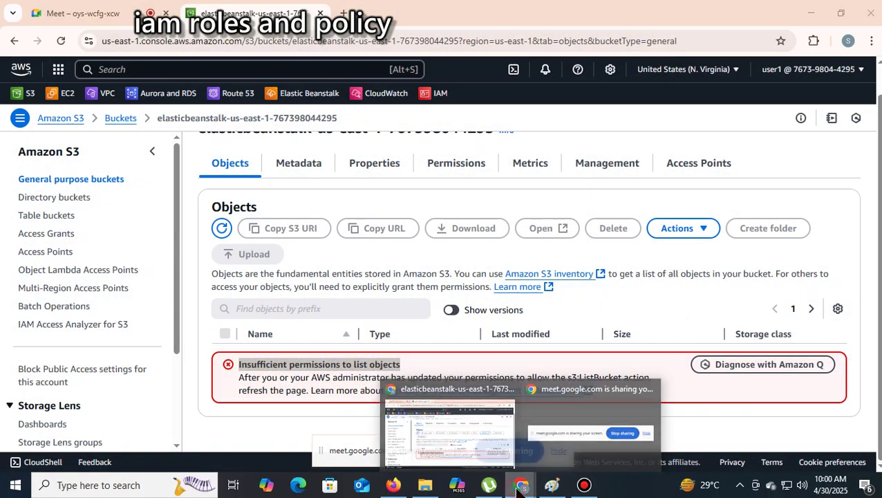
pyautogui.click(446, 429)
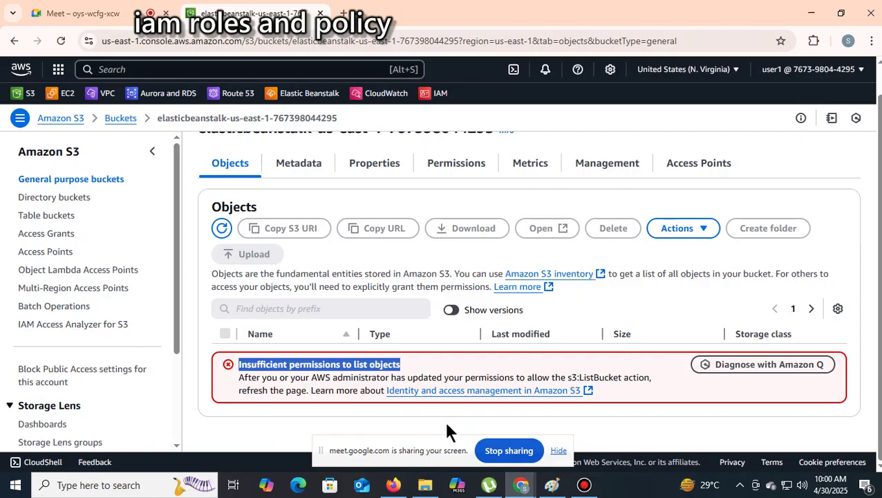
pyautogui.click(121, 13)
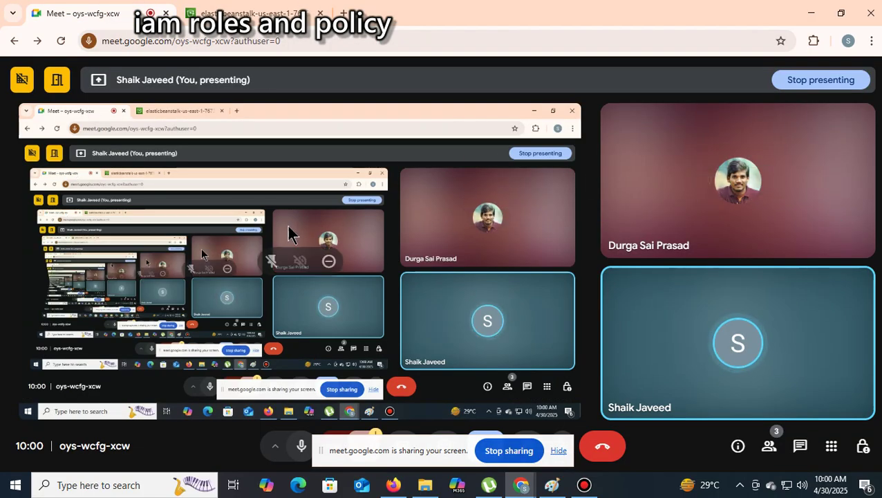
pyautogui.click(584, 484)
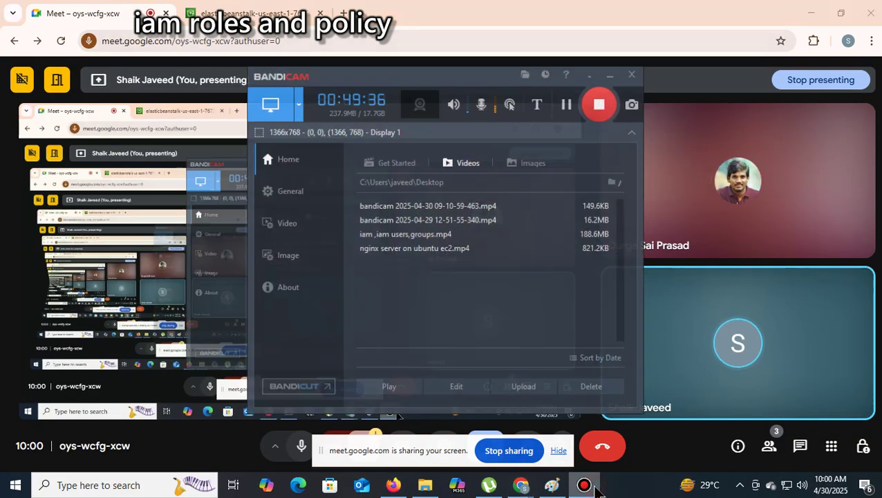